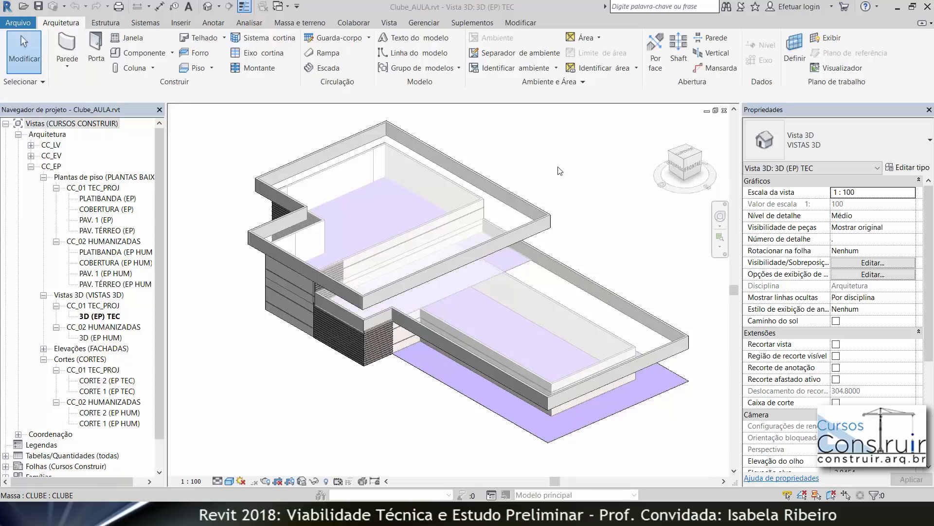
Step: Create floors on all the mass floors using Floor by Face
scroll(561, 168, "down", 2)
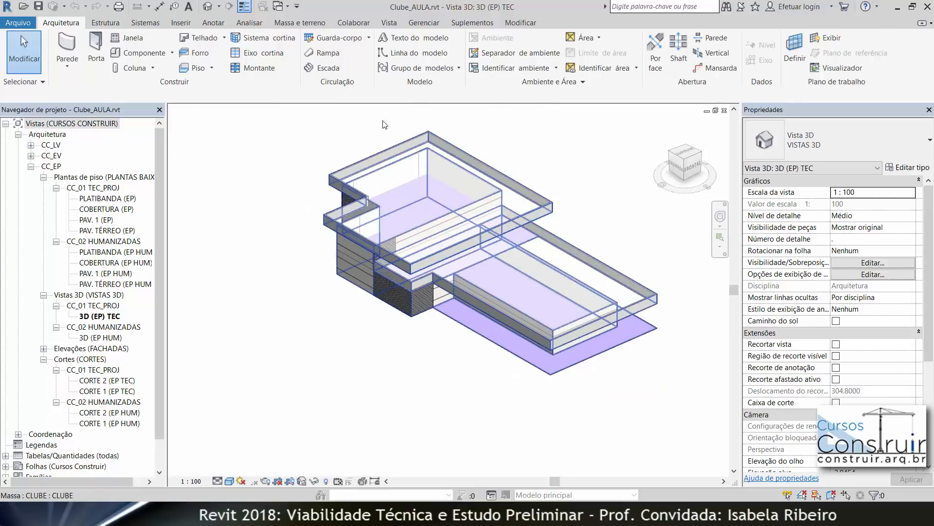
left_click(298, 24)
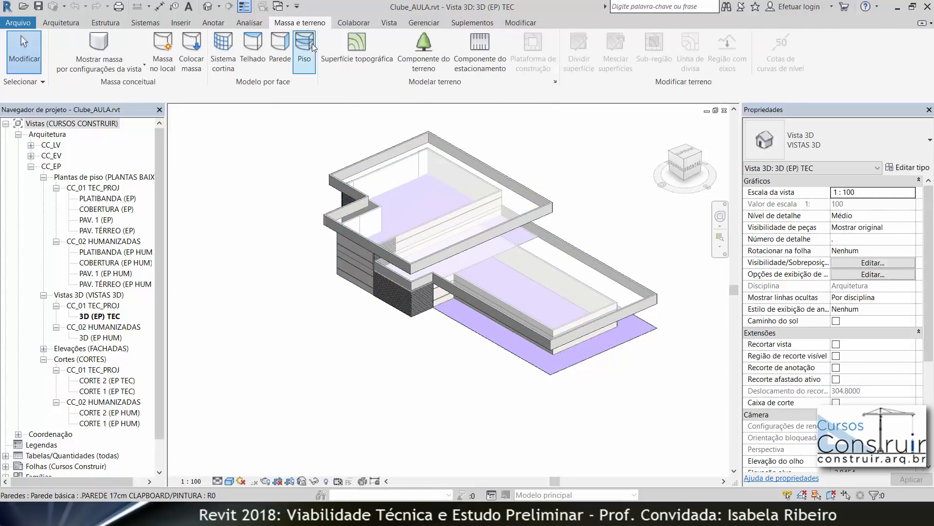
left_click(304, 60)
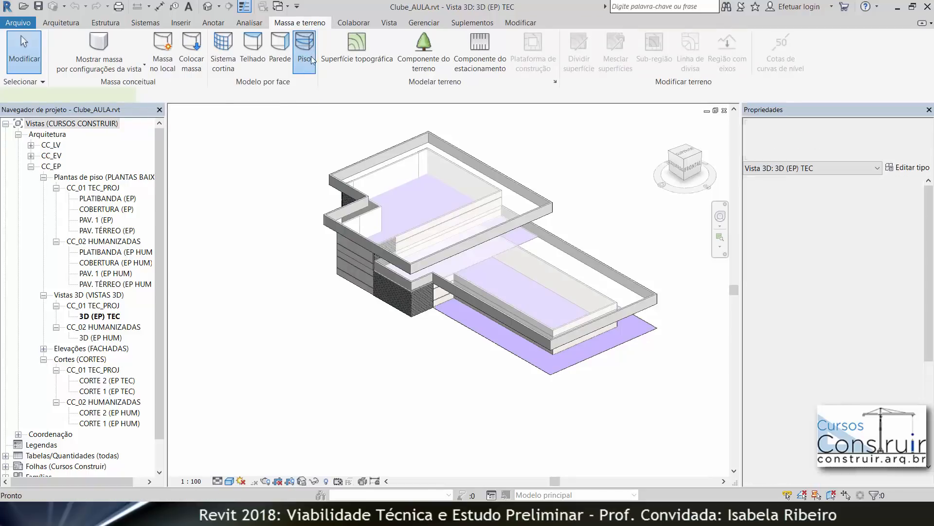
left_click_drag(247, 118, 695, 420)
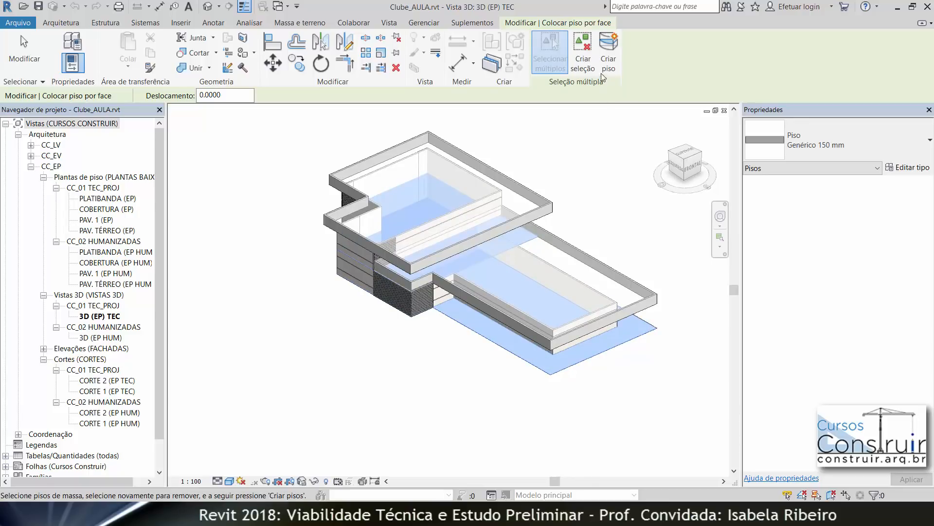
left_click(609, 55)
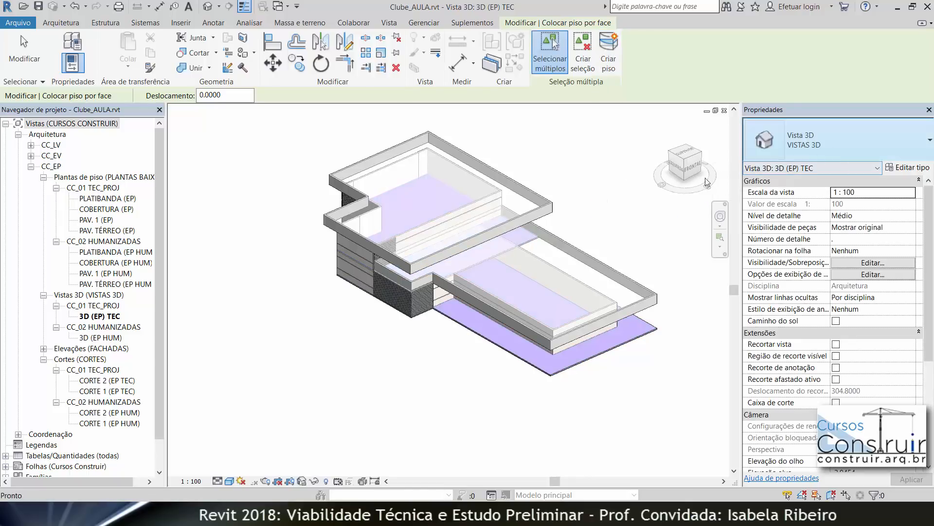
middle_click_drag(607, 226, 541, 262)
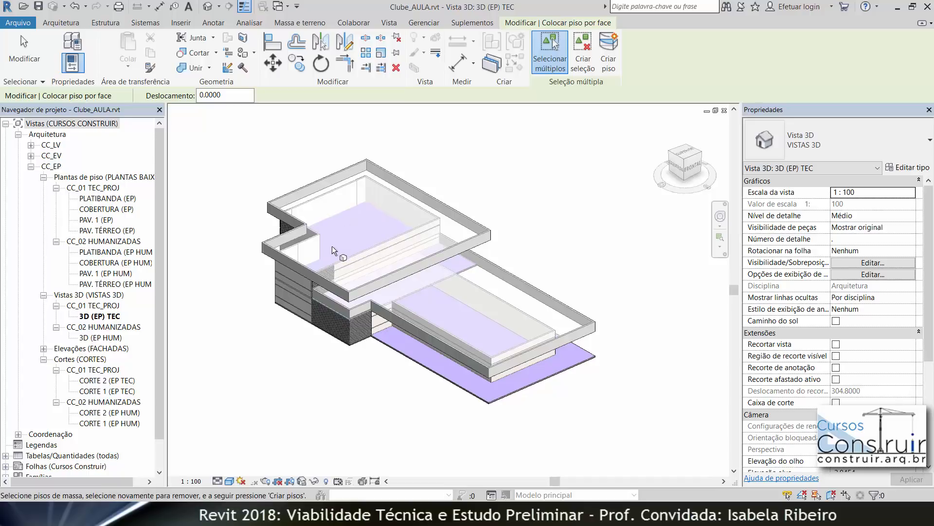
key("Escape")
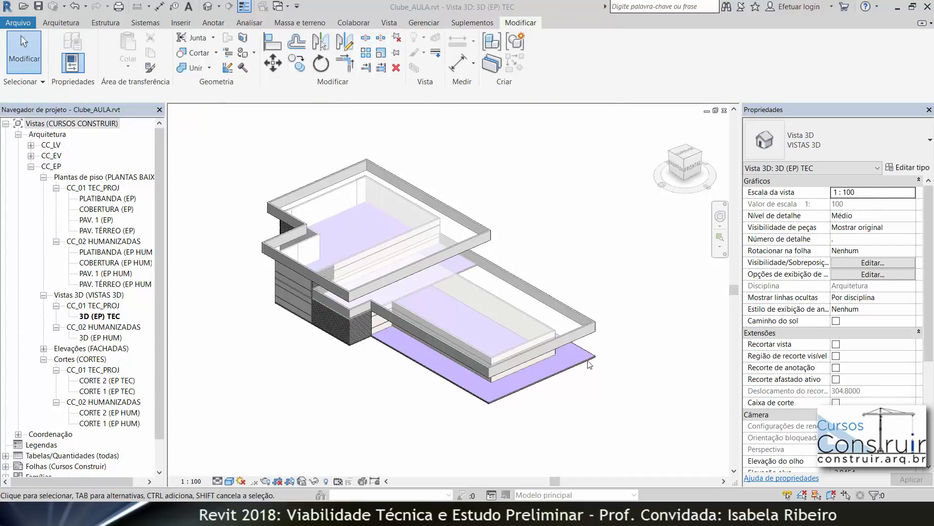
Step: Open the boundary of the PAV. 1 floor for editing, viewed from the top
left_click(472, 272)
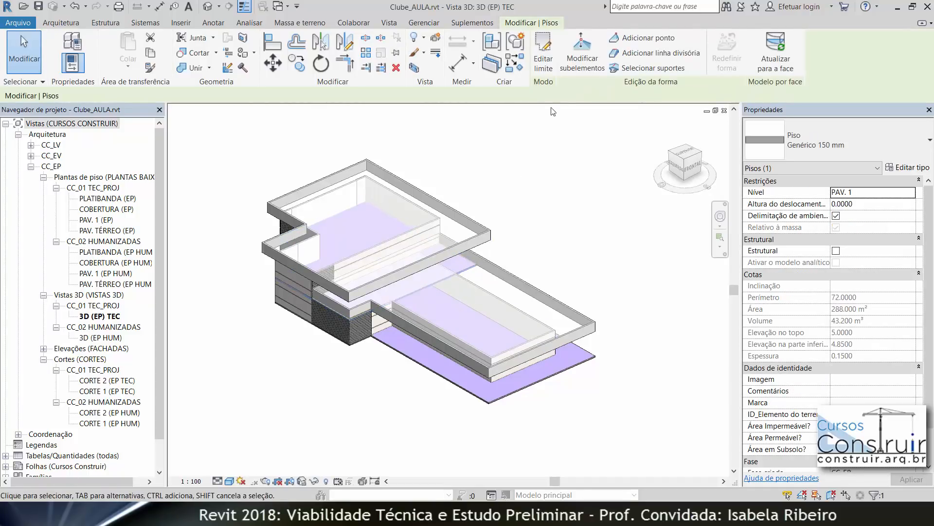
left_click(541, 59)
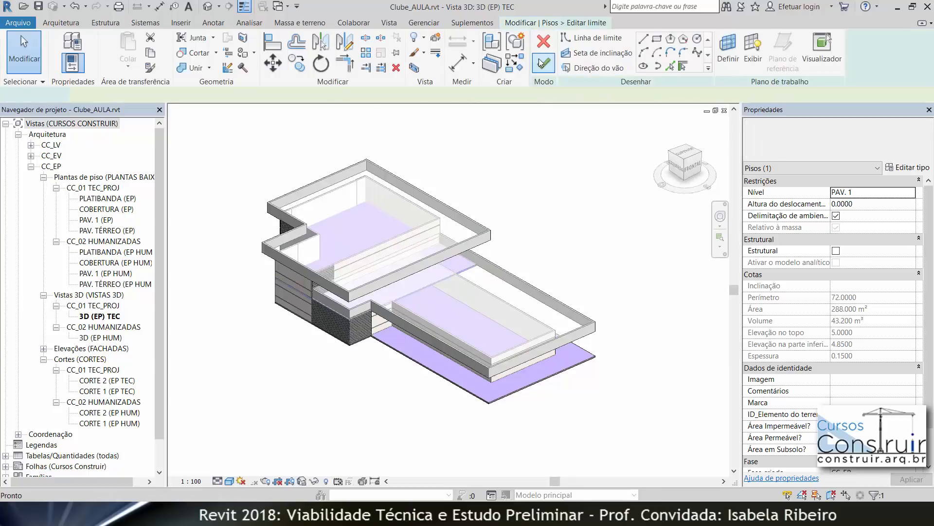
left_click(688, 155)
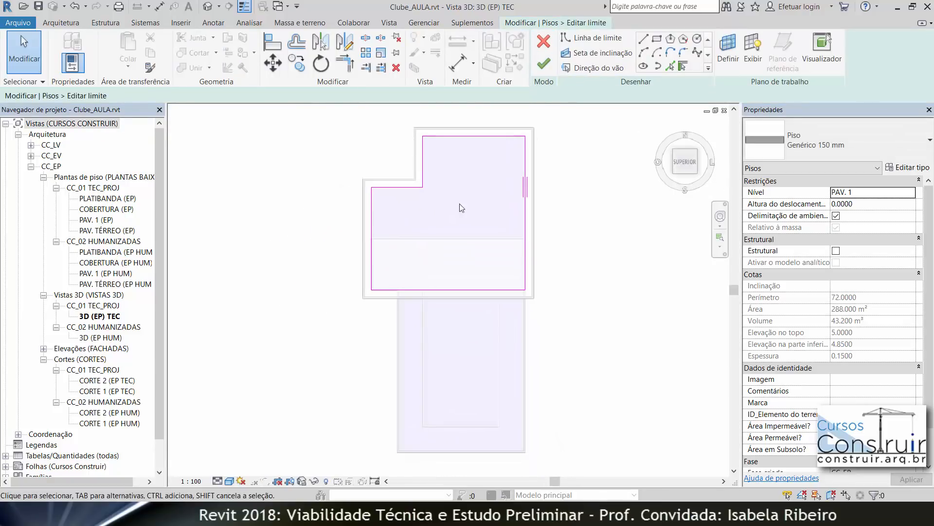
scroll(405, 198, "up", 4)
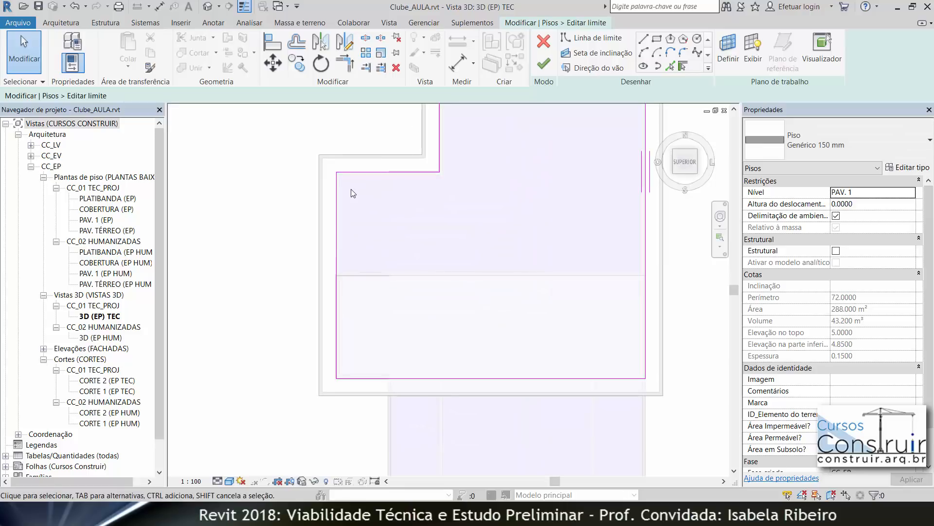
scroll(351, 189, "up", 5)
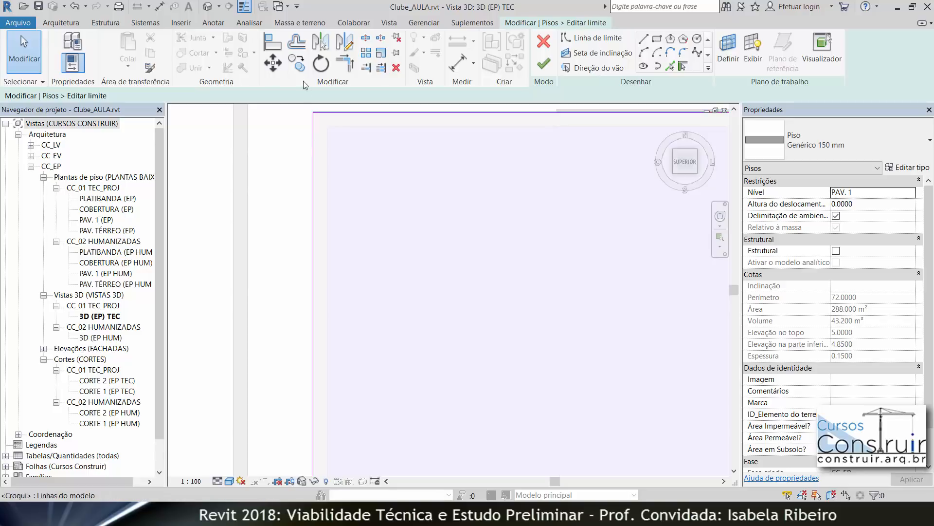
Step: Offset the floor's upper and left boundary lines by 0.02 without copying
left_click(296, 43)
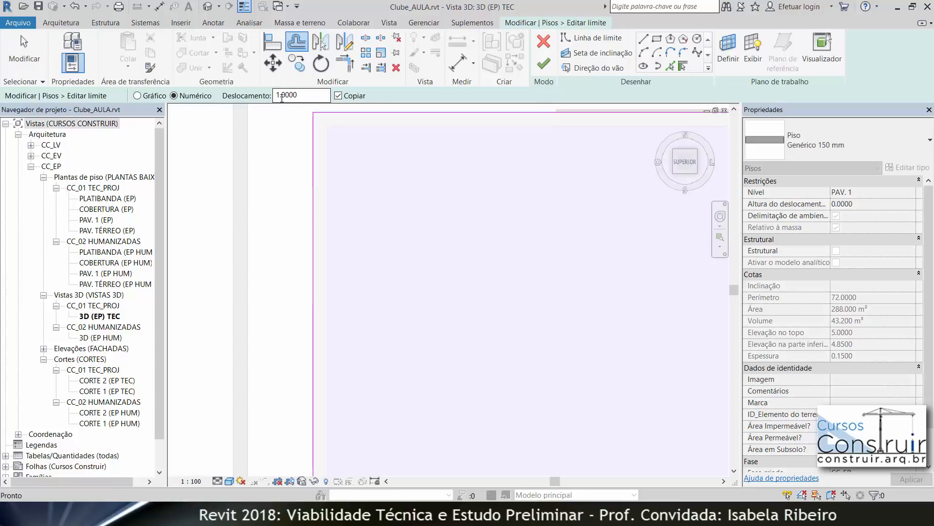
left_click_drag(237, 105, 209, 106)
type("0.02")
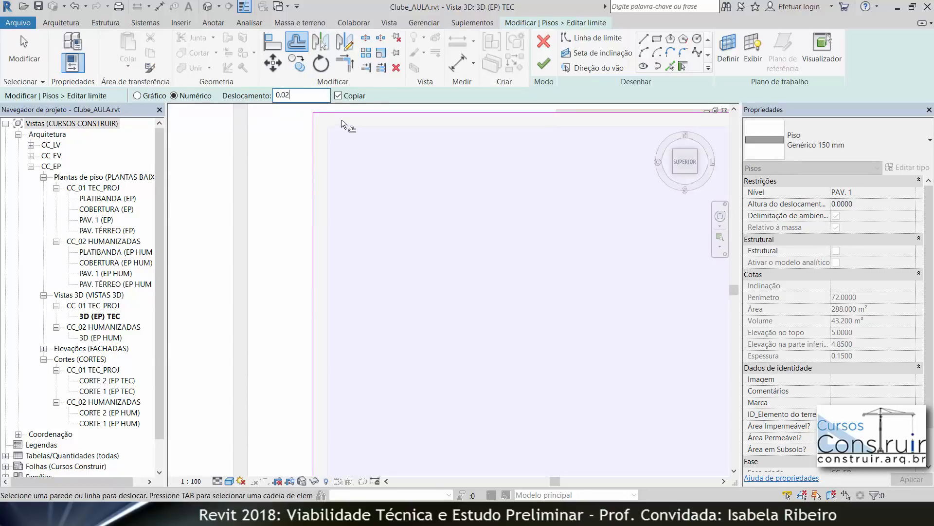
key("Return")
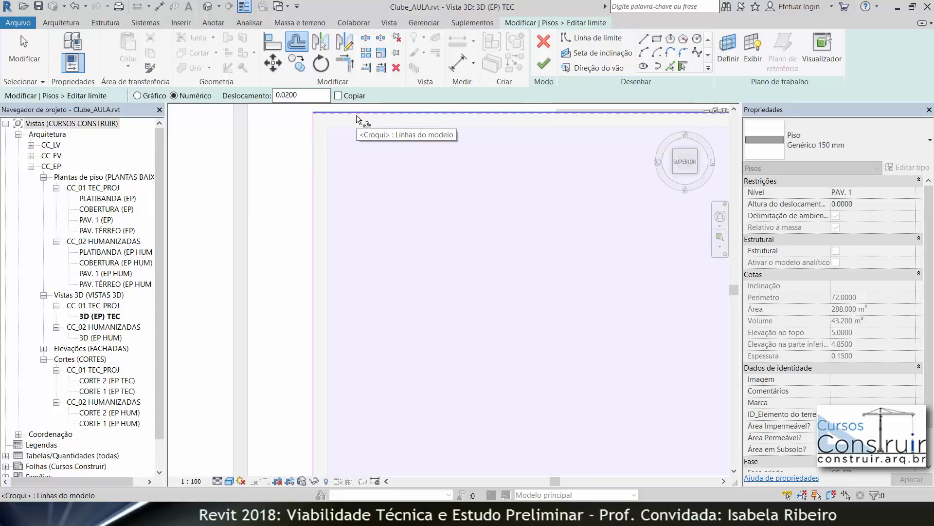
left_click(356, 114)
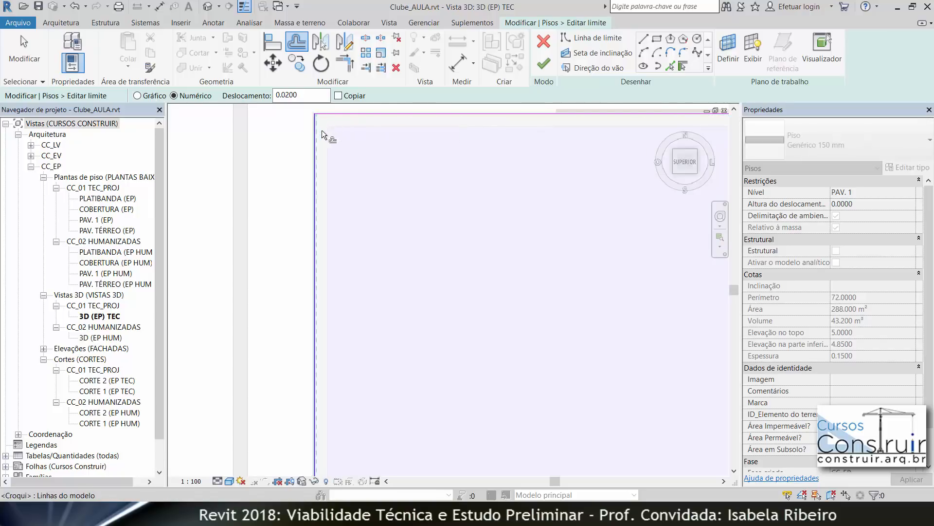
left_click(316, 128)
Step: Offset the vertical boundary line at the notch by 0.02
scroll(579, 184, "down", 4)
middle_click_drag(544, 207, 306, 271)
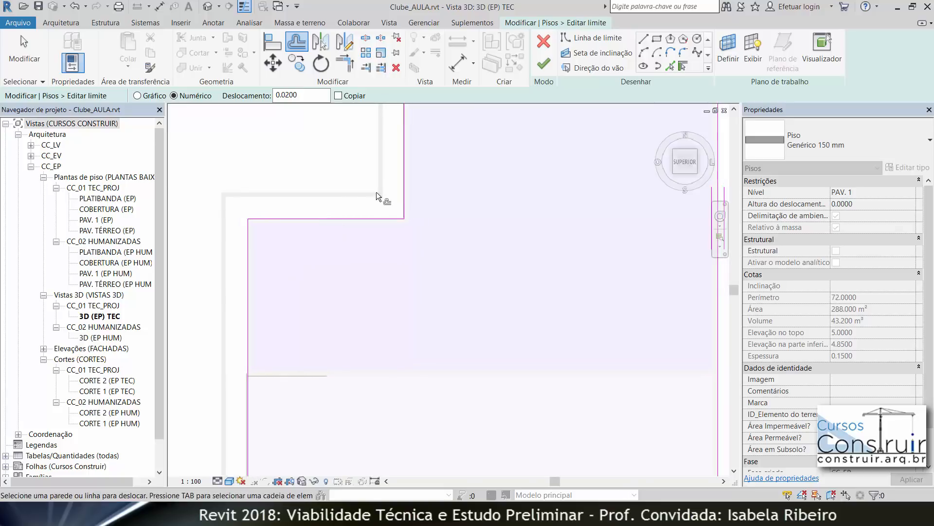
scroll(382, 197, "up", 4)
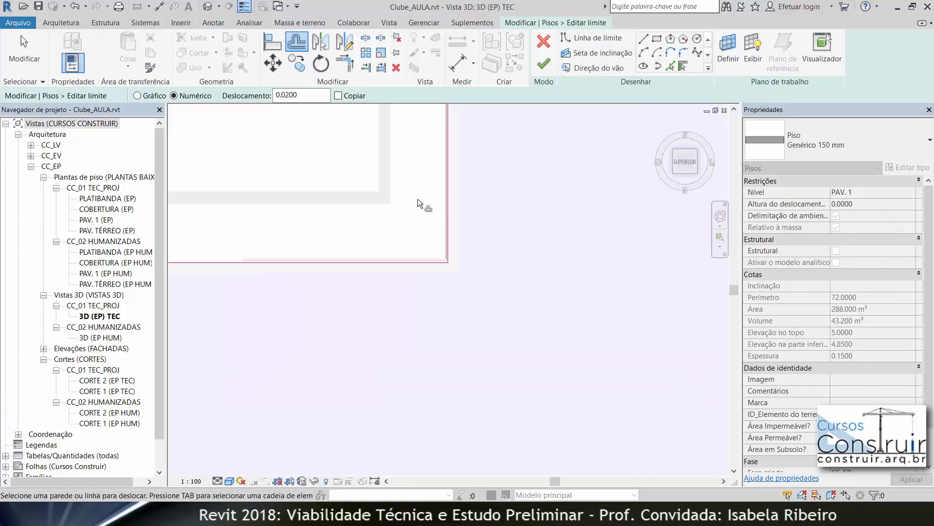
scroll(449, 218, "up", 4)
left_click(448, 218)
Step: Offset the horizontal boundary line below the notch by 0.02
scroll(501, 185, "down", 2)
scroll(502, 184, "down", 3)
middle_click_drag(501, 185, 375, 403)
middle_click_drag(441, 258, 367, 400)
scroll(385, 351, "up", 1)
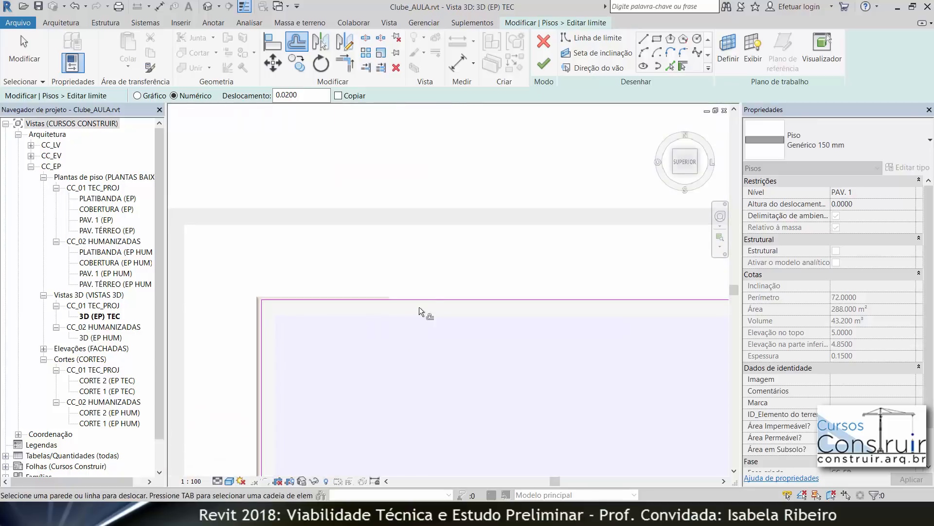
left_click(426, 299)
Step: Inspect the remaining floor boundary edges around the plan
scroll(498, 350, "down", 2)
mouse_move(500, 353)
middle_mouse_down()
mouse_move(226, 352)
mouse_move(262, 355)
middle_mouse_up()
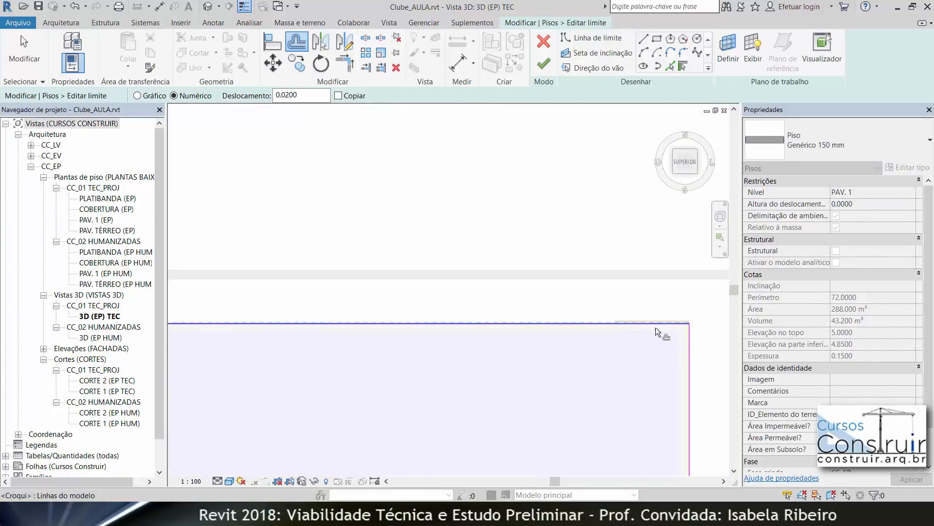
scroll(654, 322, "up", 3)
middle_click_drag(654, 342, 436, 317)
scroll(541, 296, "up", 3)
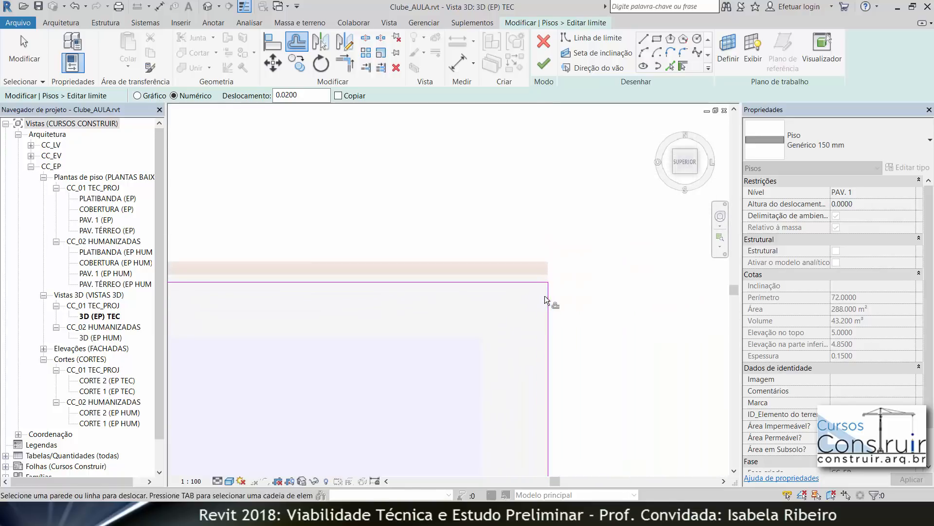
scroll(486, 366, "down", 5)
middle_click_drag(475, 343, 472, 107)
scroll(494, 289, "down", 3)
scroll(479, 384, "down", 4)
middle_click_drag(489, 279, 509, 12)
scroll(523, 368, "down", 1)
mouse_move(537, 382)
middle_mouse_down()
mouse_move(637, 280)
mouse_move(701, 254)
middle_mouse_up()
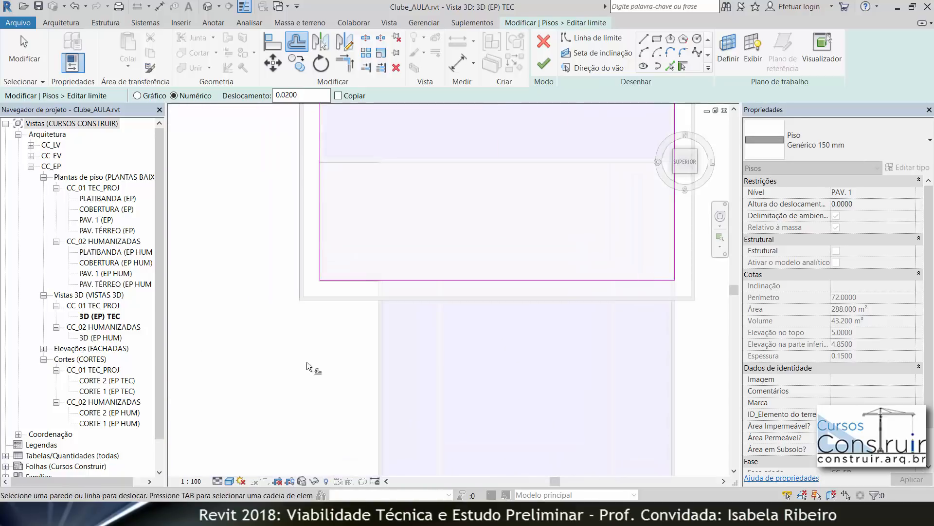
scroll(337, 298, "up", 4)
scroll(341, 263, "up", 2)
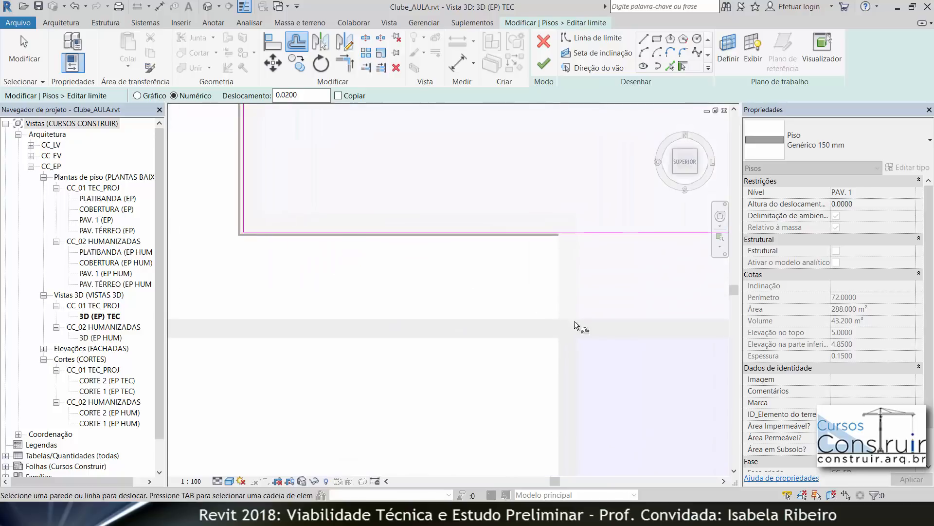
scroll(568, 247, "up", 2)
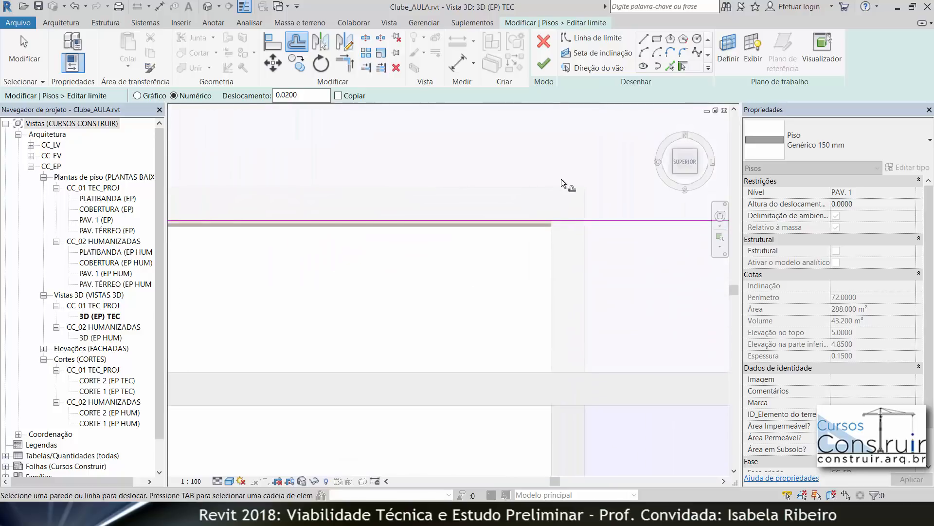
scroll(619, 265, "down", 3)
middle_click_drag(539, 250, 461, 171)
scroll(377, 234, "down", 2)
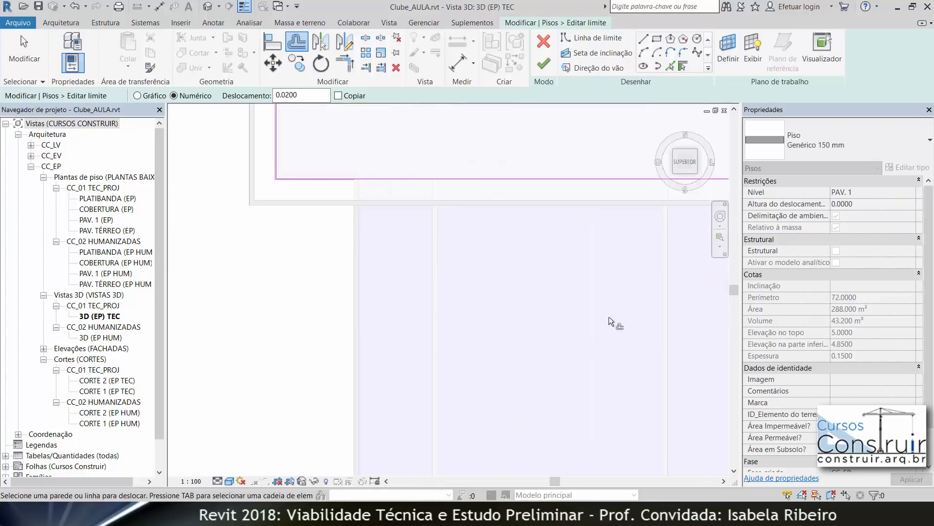
Step: Pick the mass edge as a new boundary line with an offset of 0.02
left_click(669, 67)
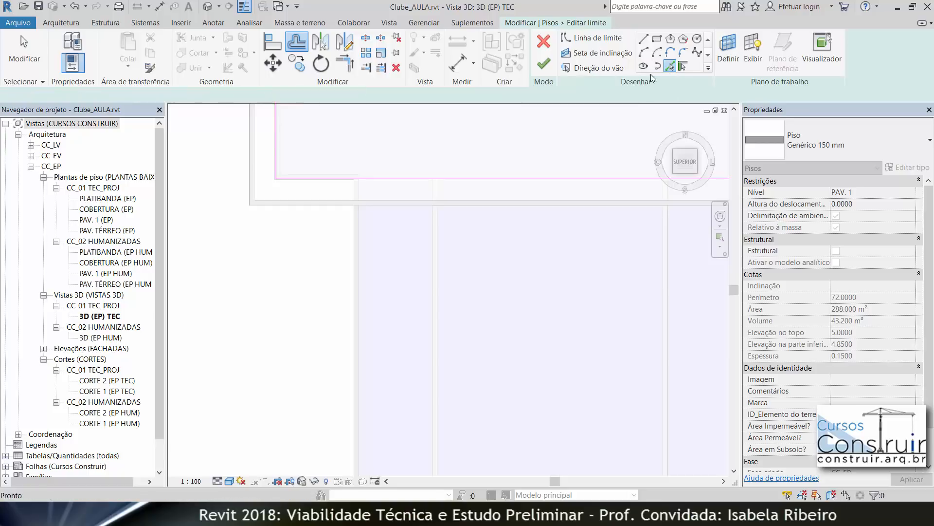
left_click_drag(89, 96, 76, 97)
type("2")
key("Return")
scroll(427, 240, "up", 2)
scroll(427, 241, "up", 1)
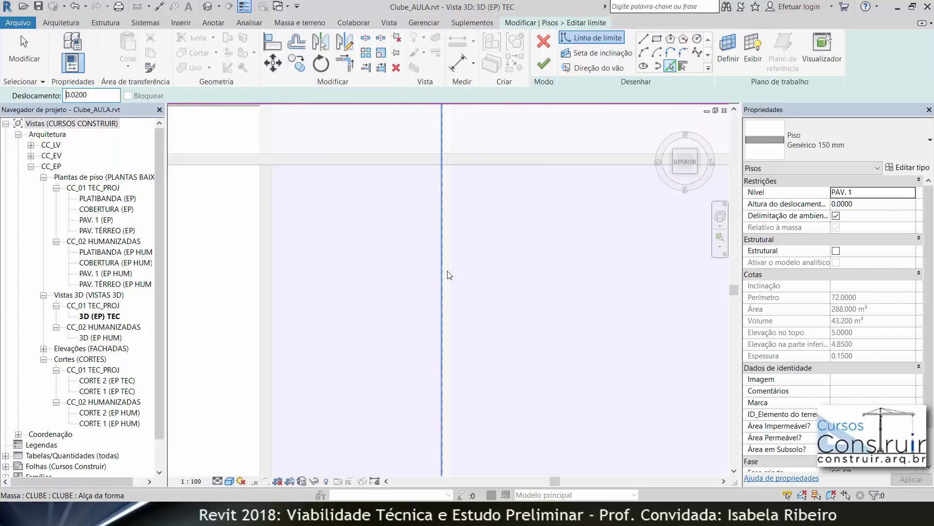
scroll(449, 267, "down", 3)
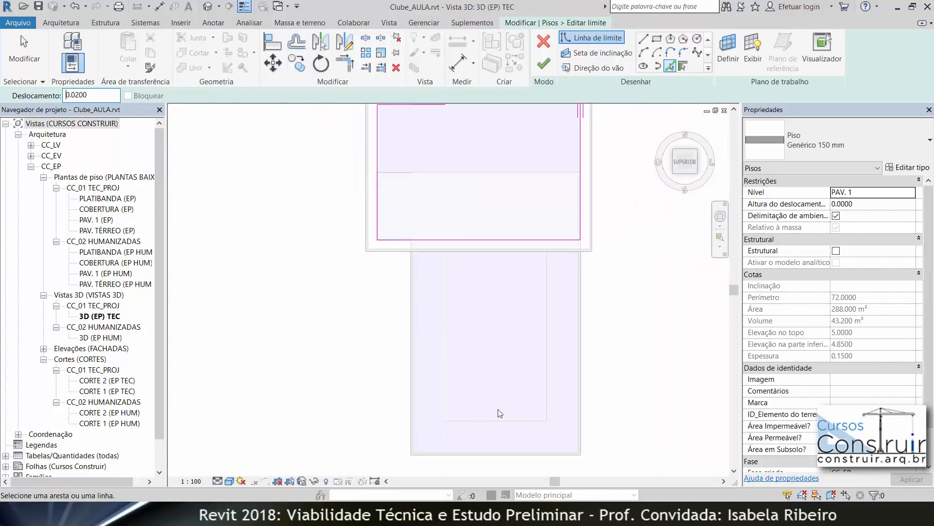
scroll(403, 267, "up", 2)
scroll(419, 260, "up", 2)
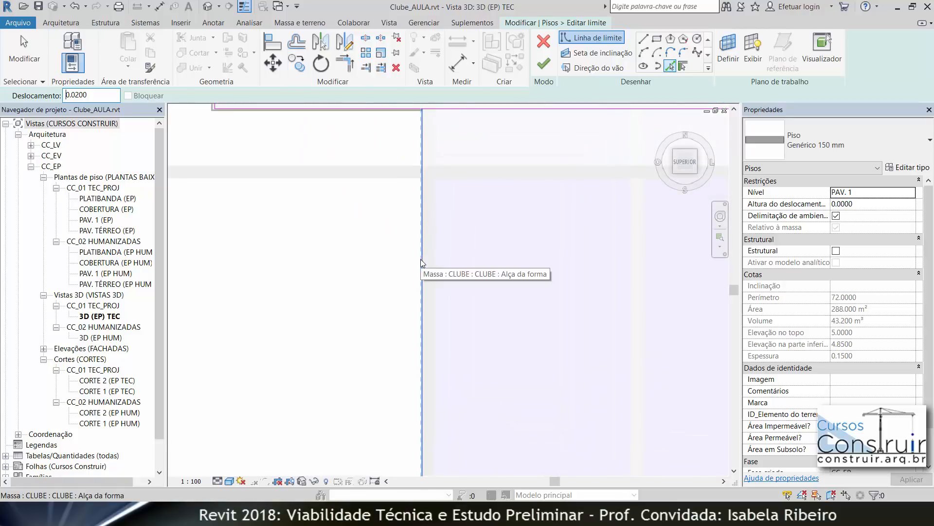
left_click(424, 259)
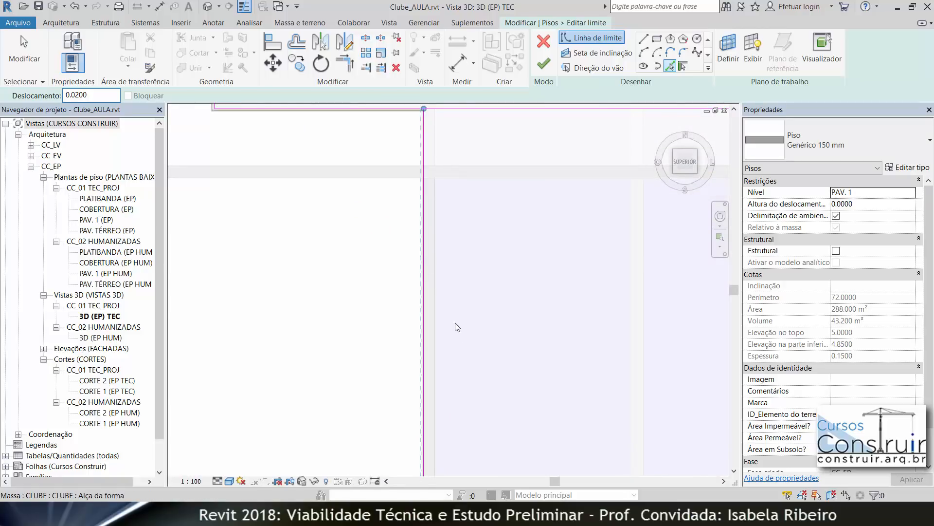
Step: Pick two more wall edges as boundary lines with the same 0.02 offset
scroll(487, 357, "down", 3)
middle_click_drag(489, 309, 478, 74)
middle_click_drag(486, 336, 411, 54)
scroll(418, 216, "up", 5)
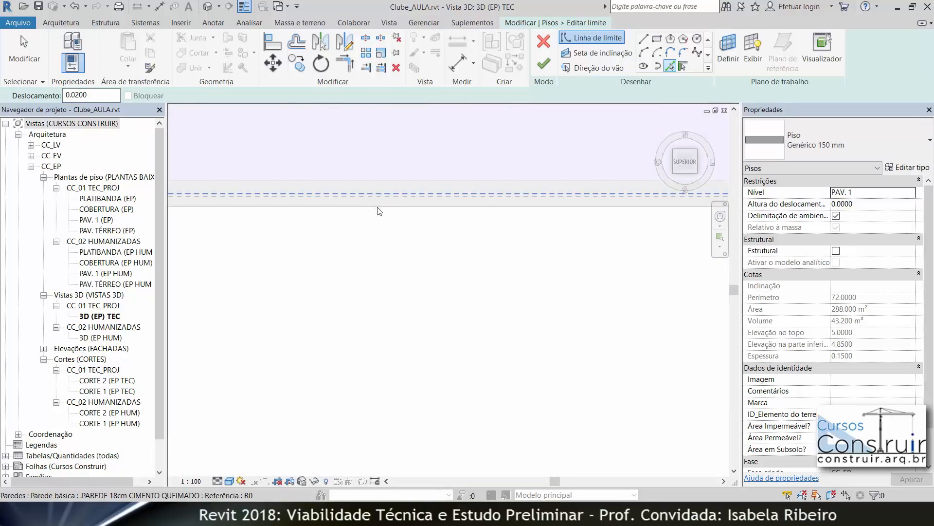
left_click(373, 206)
scroll(461, 296, "down", 3)
middle_click_drag(461, 296, 182, 363)
scroll(540, 304, "up", 3)
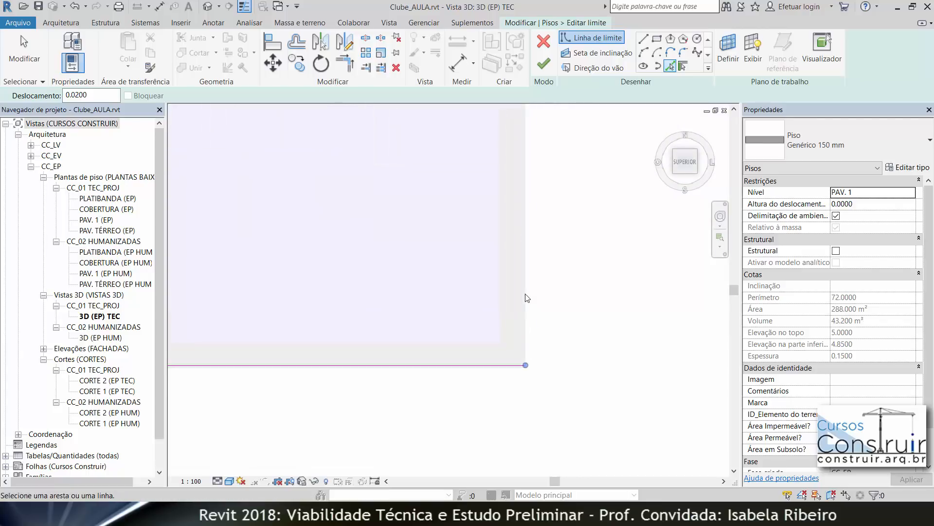
left_click(529, 310)
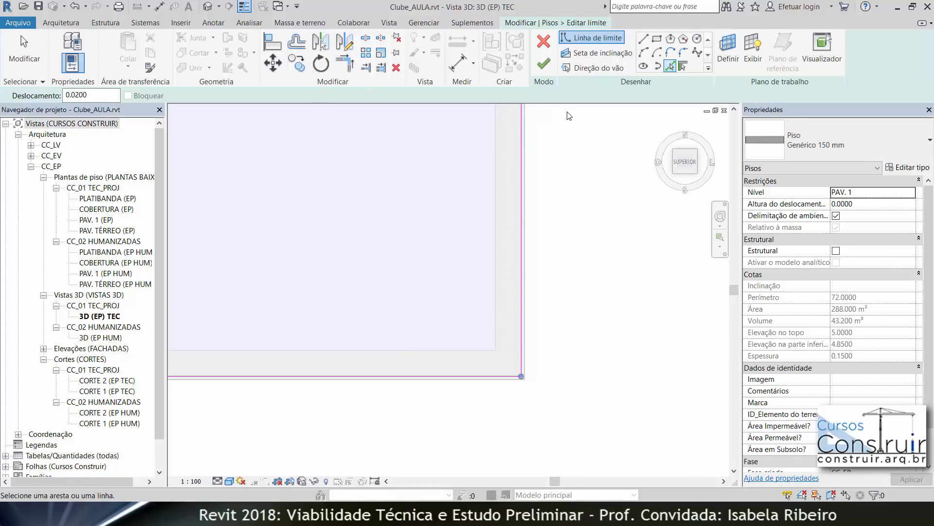
Step: Delete the extra vertical boundary line running through the floor sketch
left_click(345, 62)
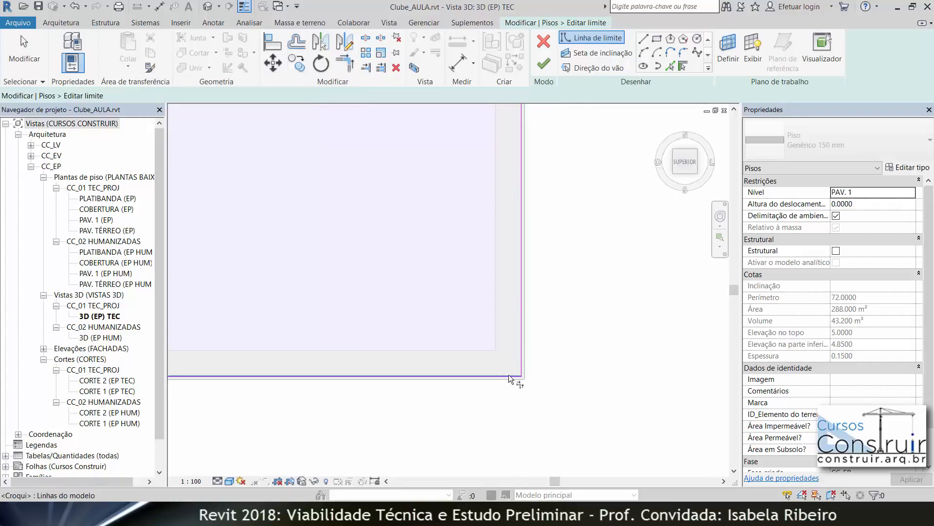
scroll(432, 209, "down", 3)
mouse_move(433, 210)
middle_mouse_down()
mouse_move(432, 309)
mouse_move(454, 421)
middle_mouse_up()
middle_click_drag(494, 200, 490, 292)
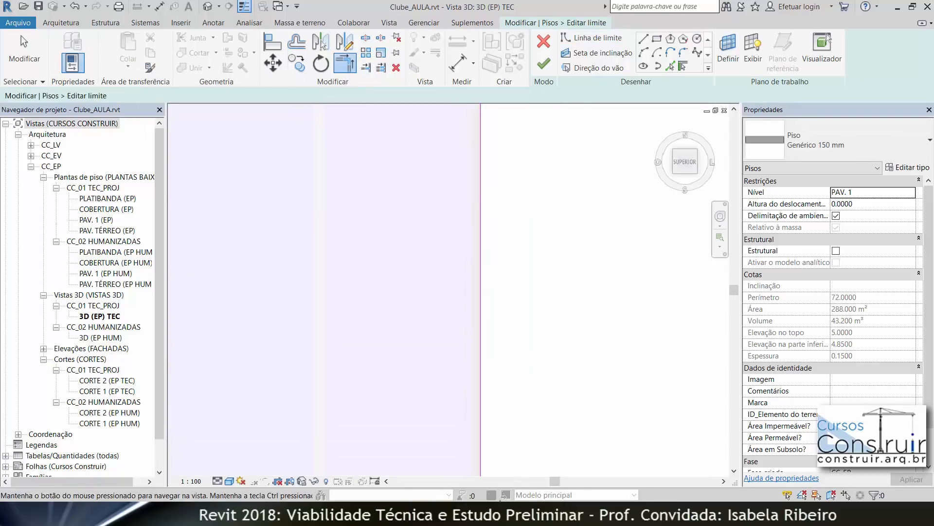
mouse_move(464, 146)
middle_mouse_down()
mouse_move(474, 247)
mouse_move(457, 400)
middle_mouse_up()
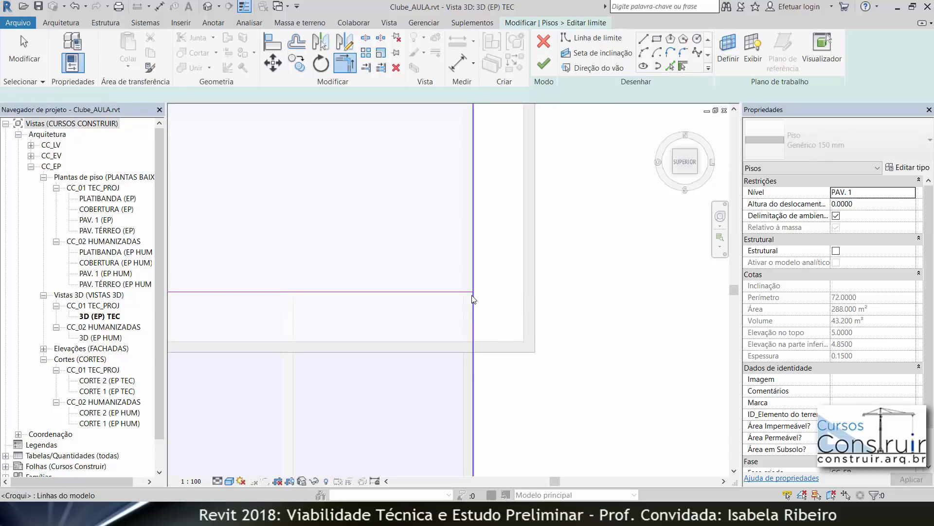
scroll(469, 294, "up", 4)
key("Escape")
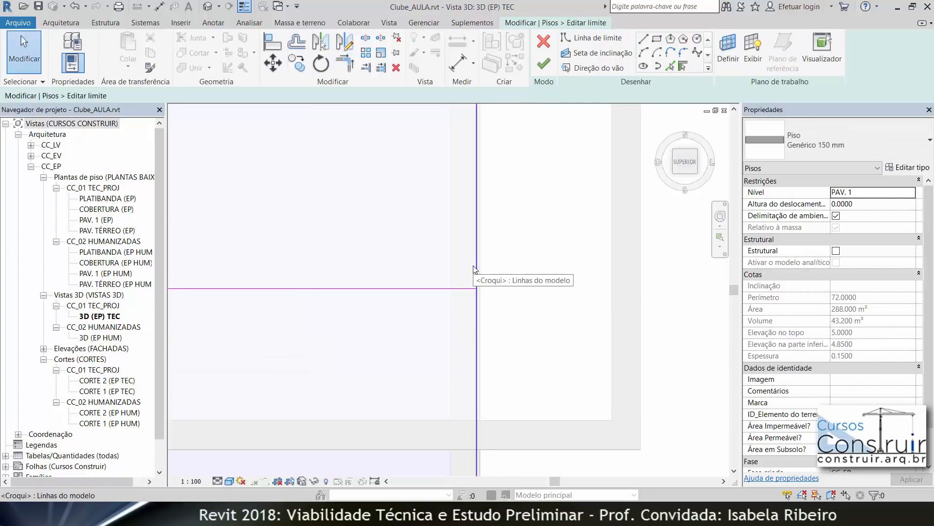
left_click(478, 269)
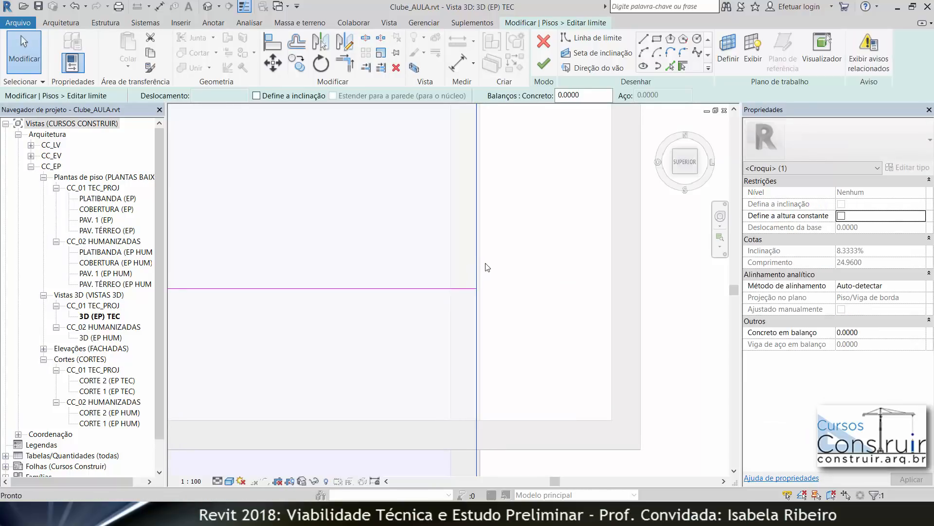
key("Delete")
Step: Trim/extend two boundary lines to meet at a corner with Trim/Extend to Corner
scroll(496, 274, "down", 3)
middle_click_drag(490, 253, 446, 105)
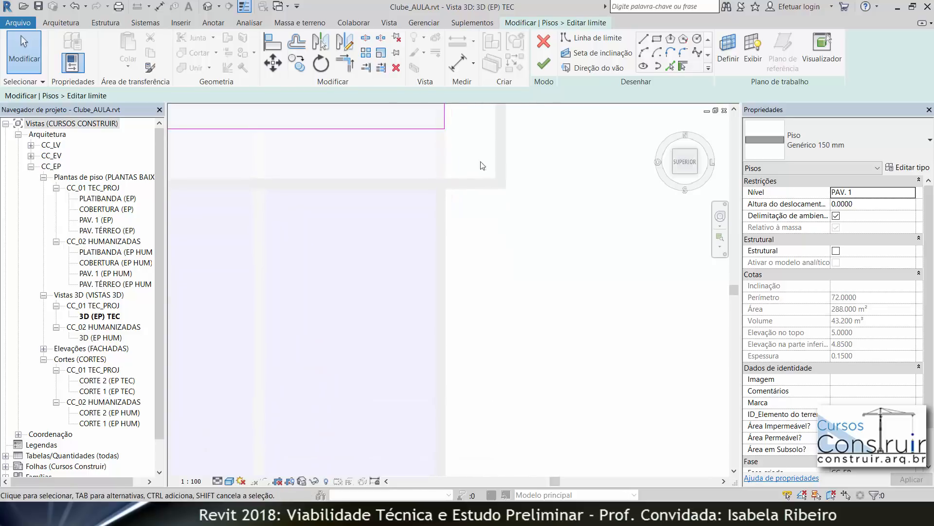
left_click(350, 63)
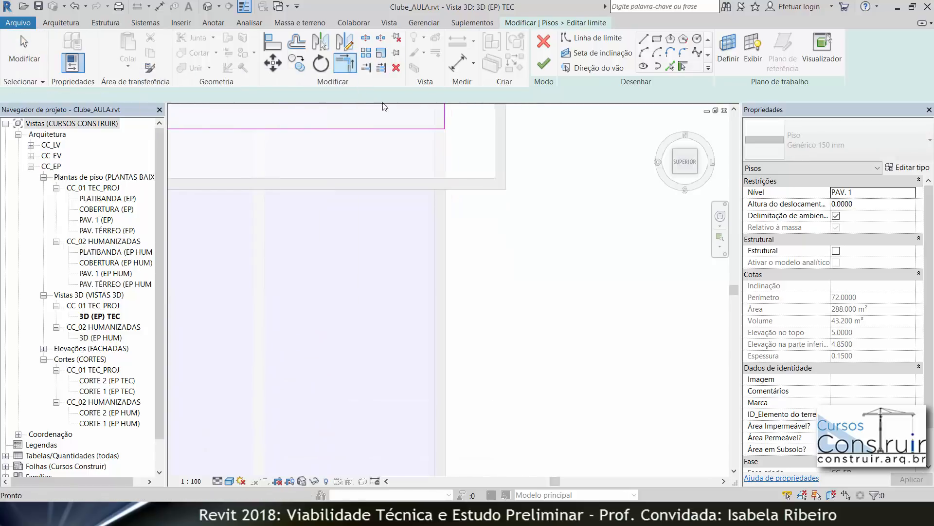
left_click(445, 113)
scroll(492, 191, "down", 3)
middle_click_drag(492, 292, 485, 146)
scroll(490, 303, "down", 2)
middle_click_drag(483, 315, 465, 279)
left_click(444, 357)
middle_click_drag(385, 154, 425, 237)
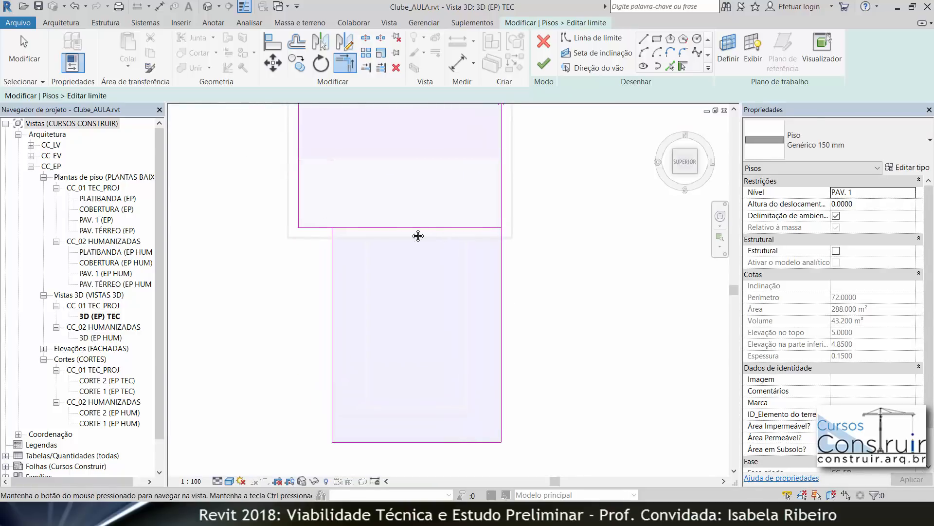
Step: Trim the horizontal and vertical boundary lines near the notch to a clean corner
scroll(307, 213, "up", 3)
scroll(312, 230, "up", 2)
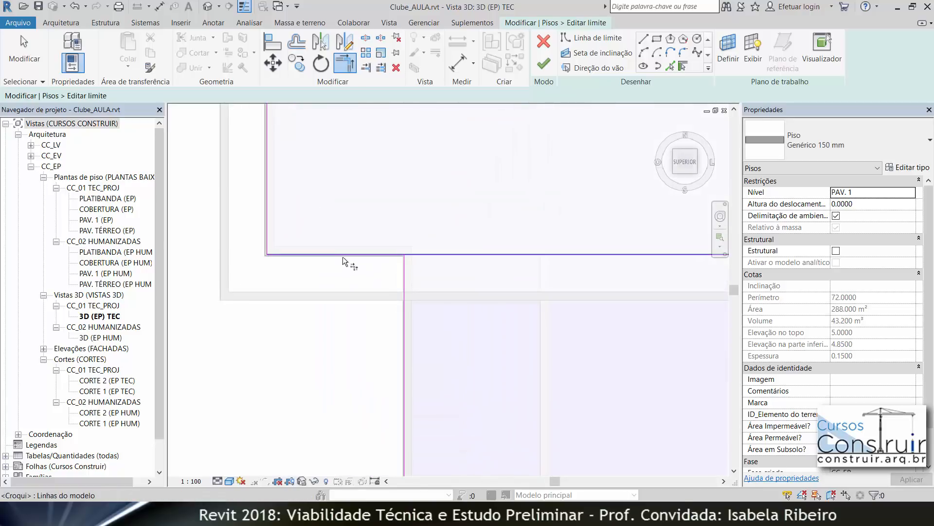
left_click(343, 253)
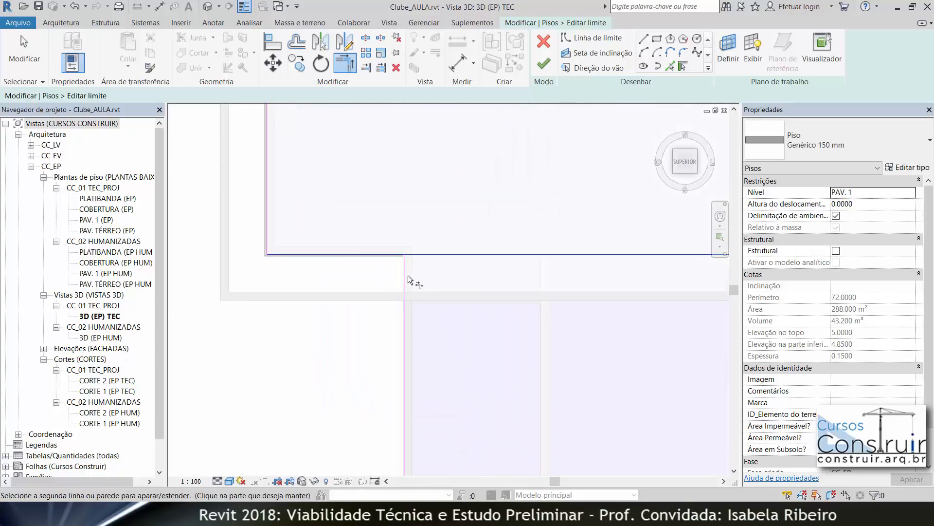
left_click(407, 280)
scroll(518, 294, "down", 5)
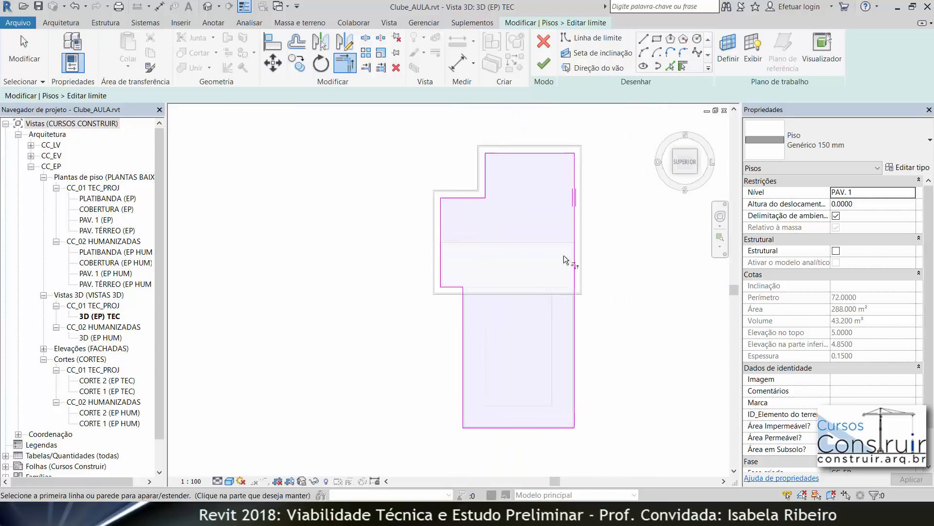
Step: Finish editing the floor boundary, declining to attach the walls to the floor
left_click(545, 64)
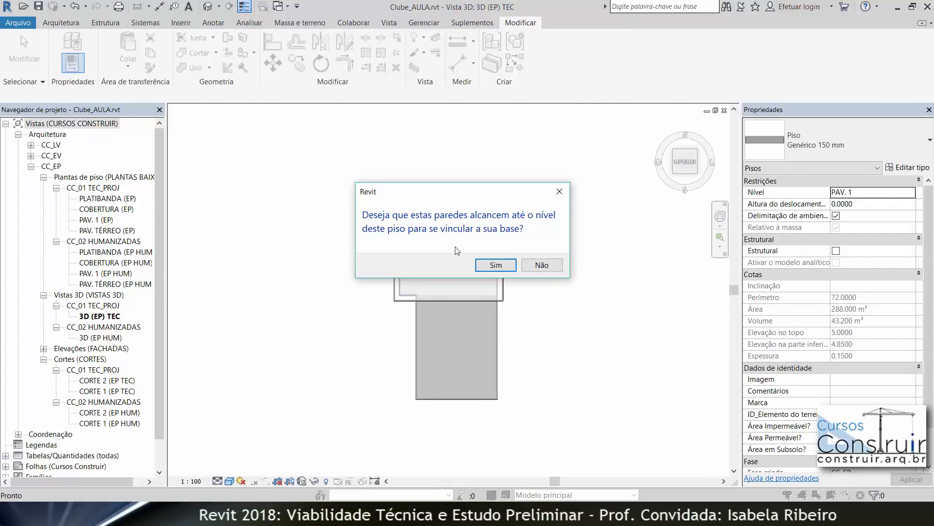
left_click(538, 266)
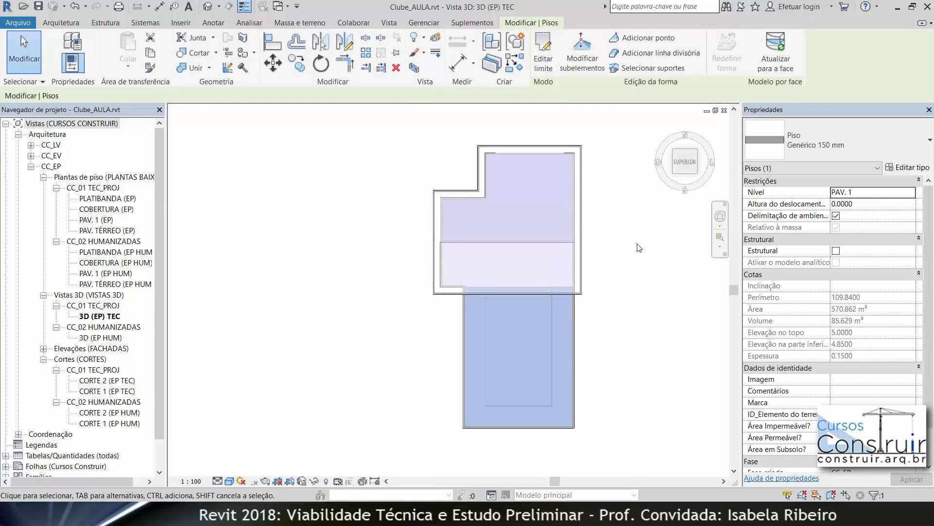
left_click(644, 253)
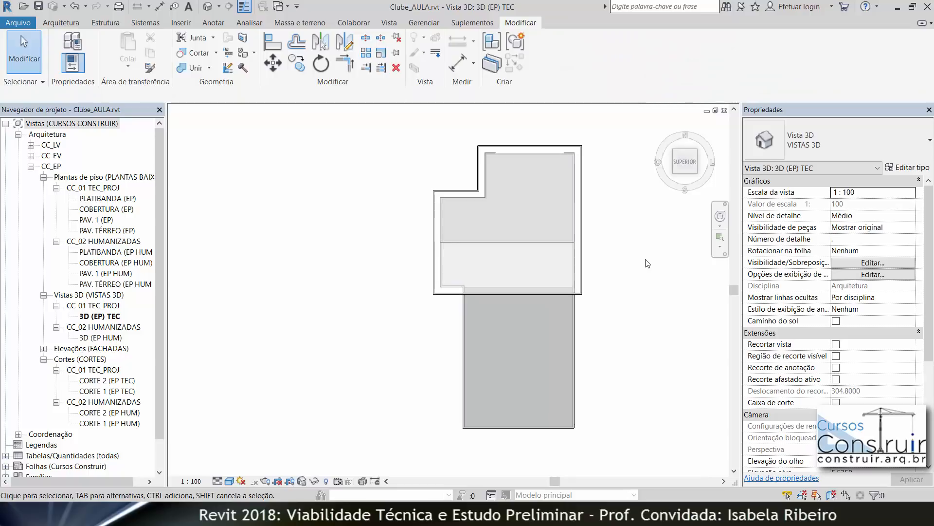
Step: Orbit and zoom around the new floor to examine how it meets the parapet walls
mouse_move(638, 256)
middle_mouse_down("shift")
mouse_move(712, 56)
mouse_move(850, 71)
mouse_move(837, 74)
middle_mouse_up("shift")
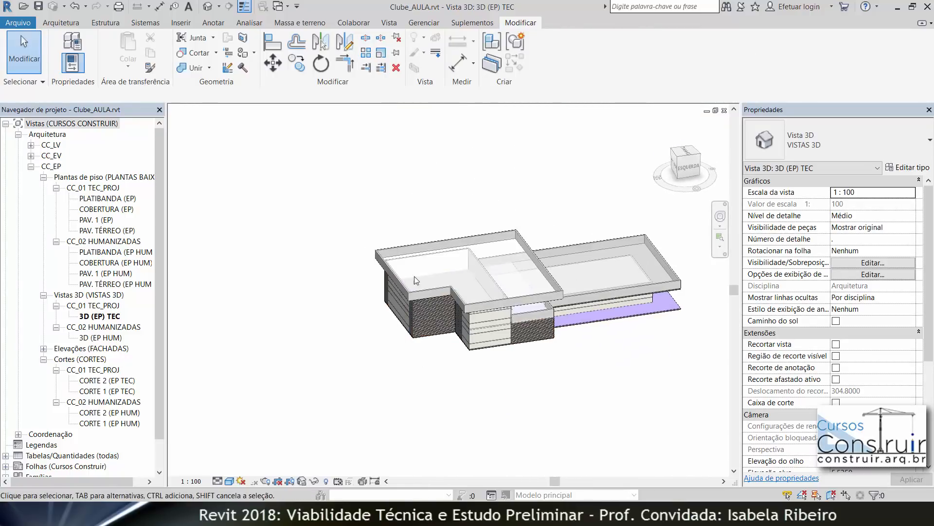
scroll(643, 291, "up", 4)
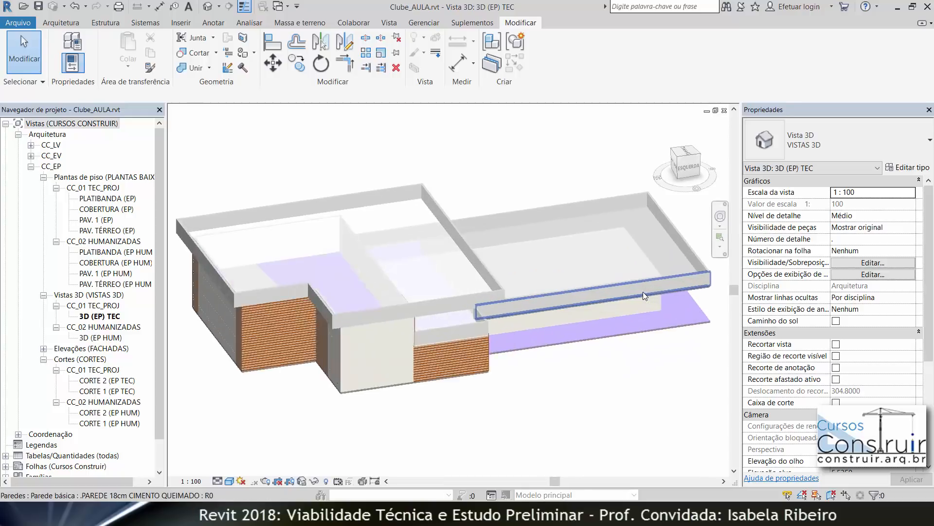
scroll(700, 251, "up", 6)
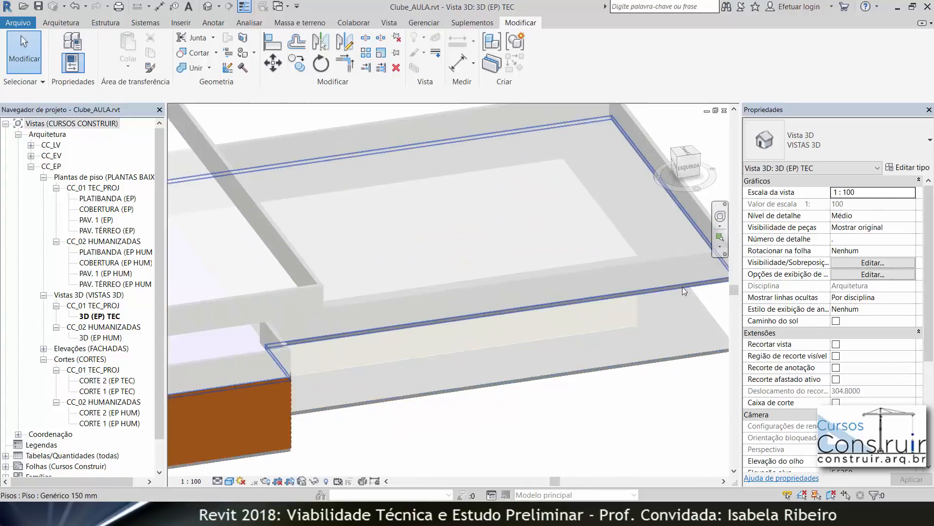
scroll(332, 338, "up", 2)
scroll(396, 338, "down", 6)
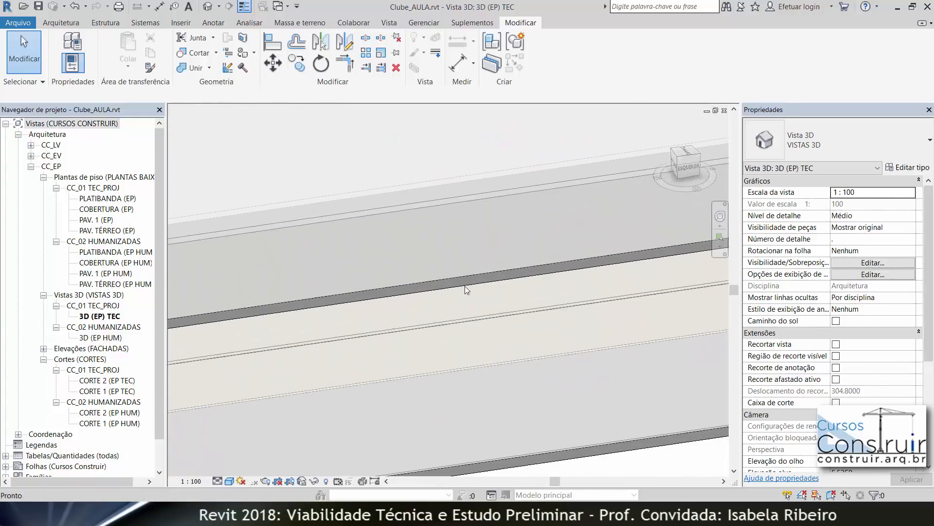
scroll(585, 325, "down", 3)
scroll(490, 291, "up", 6)
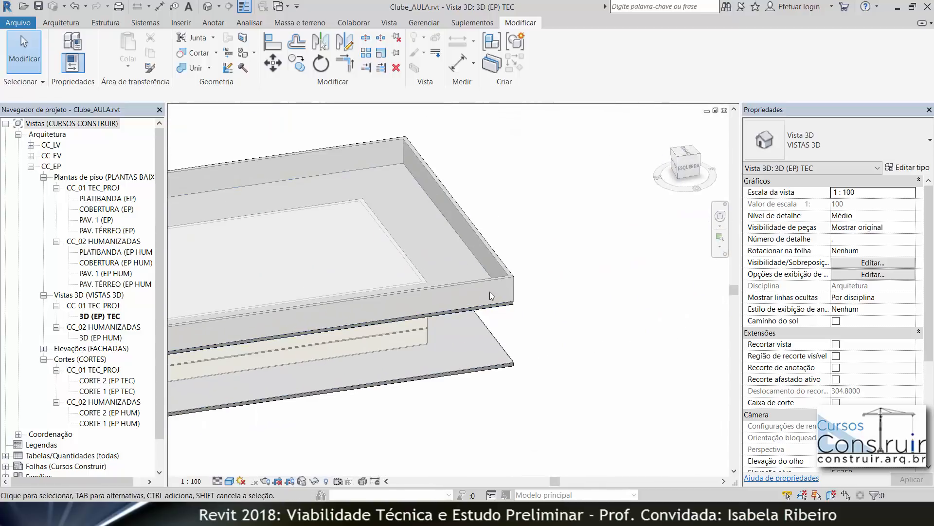
Step: Lower the front parapet wall's base onto the top of the floor, giving a base offset of 2.85
left_click(516, 300)
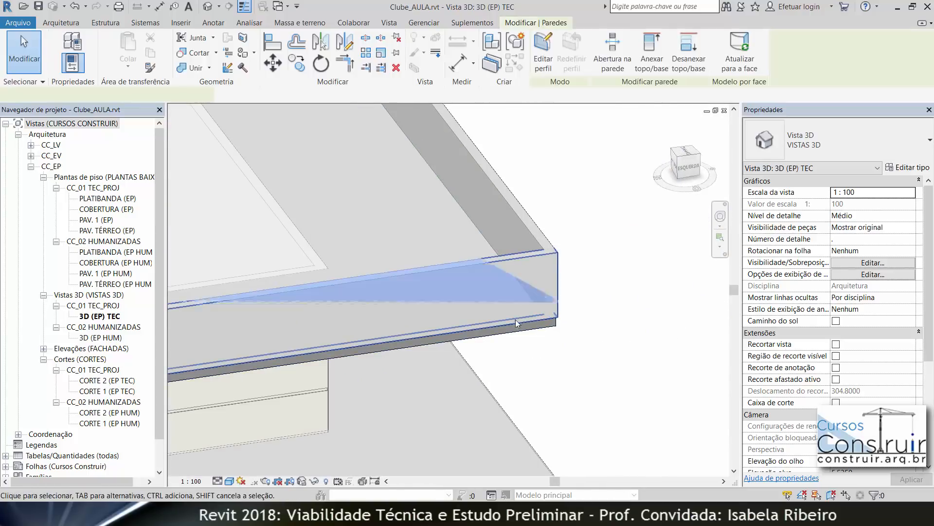
left_click(687, 166)
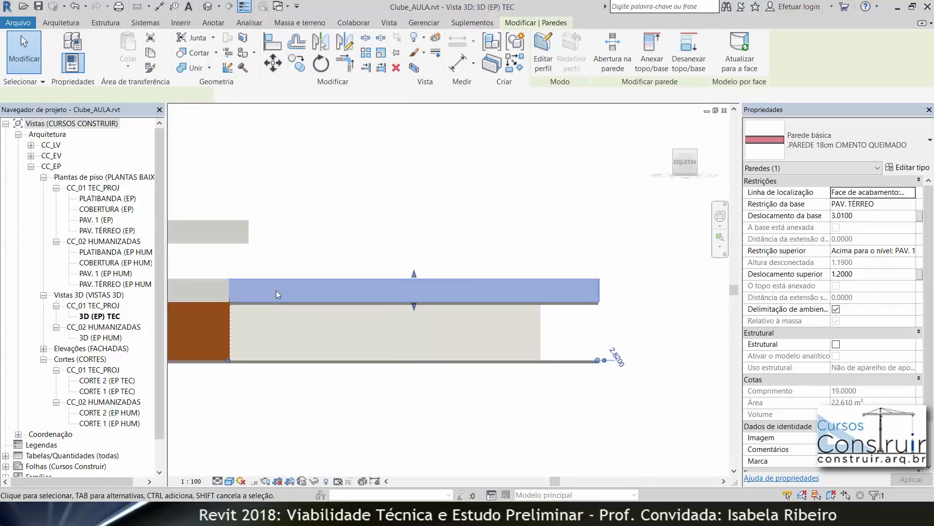
scroll(434, 313, "up", 5)
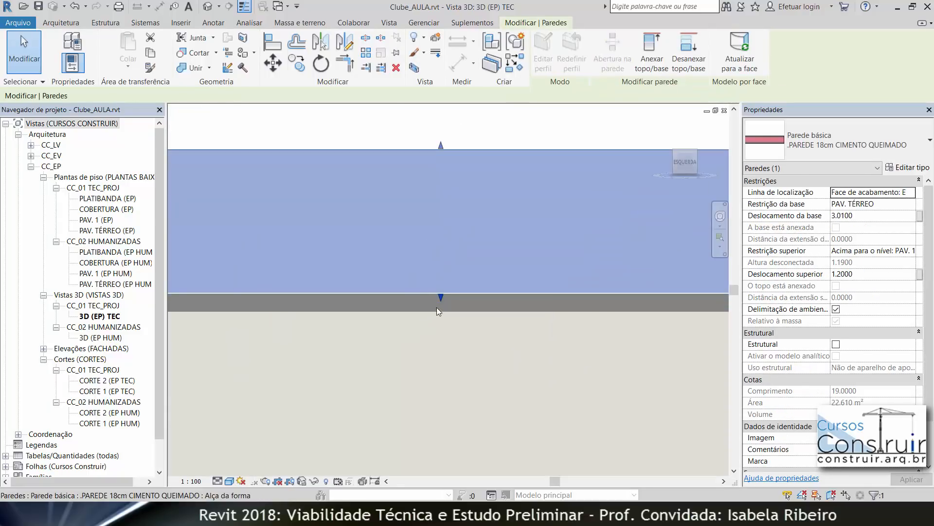
left_click_drag(440, 314, 440, 314)
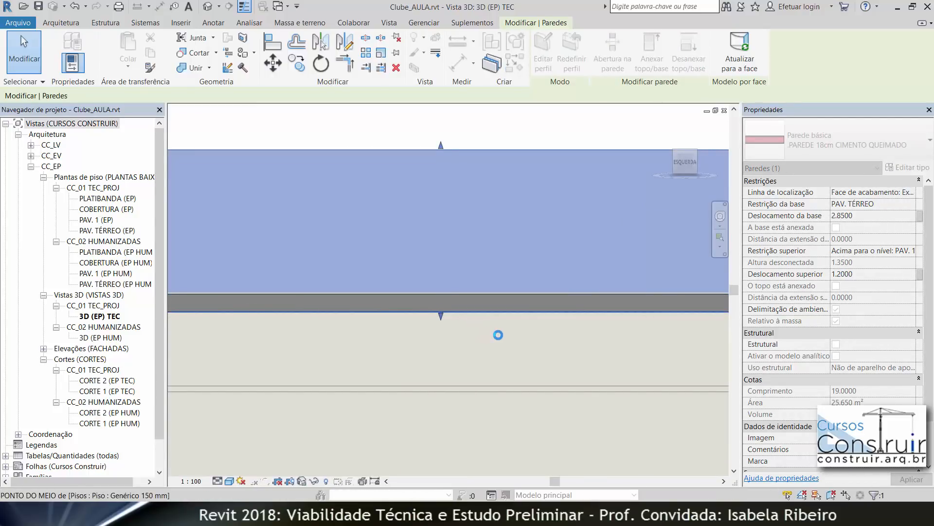
scroll(498, 335, "down", 5)
key("Escape")
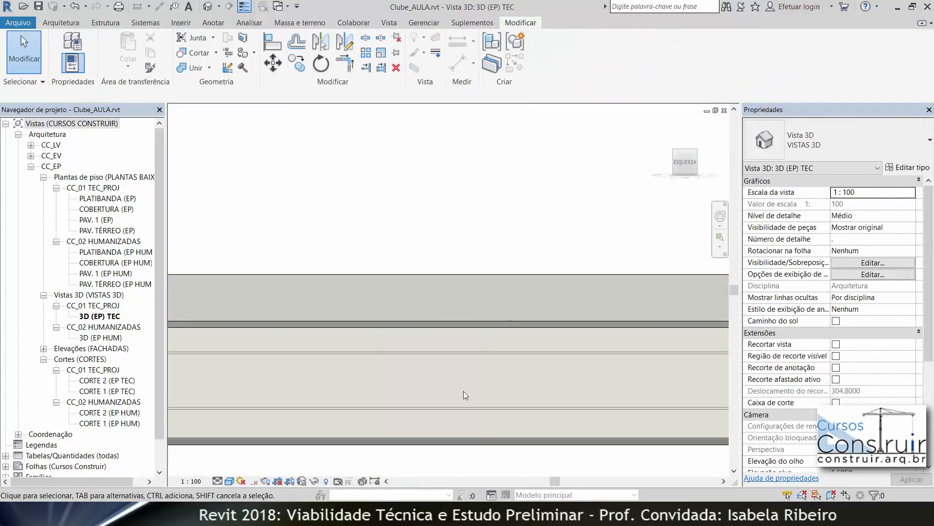
Step: Examine the adjusted parapet wall and its junction with the floor
scroll(373, 225, "down", 2)
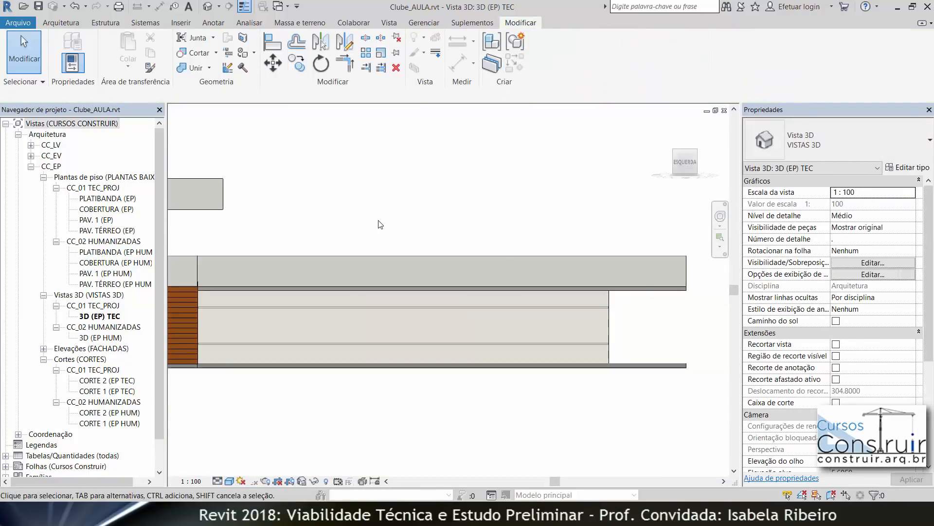
middle_click_drag(380, 224, 413, 266, "shift")
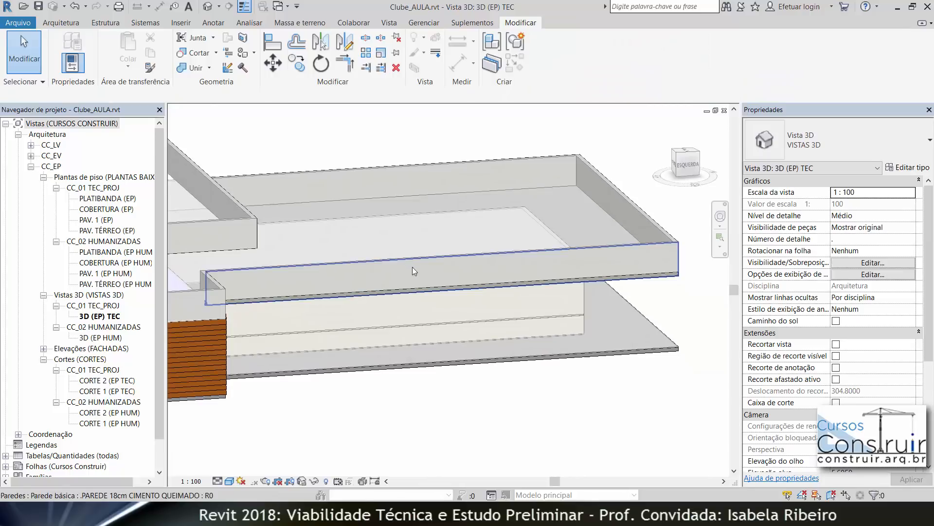
left_click(442, 262)
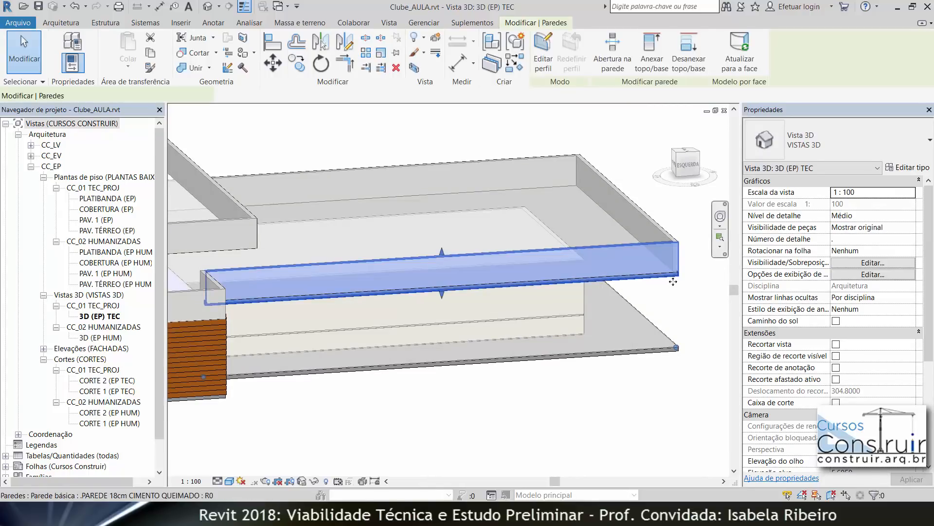
scroll(619, 279, "up", 4)
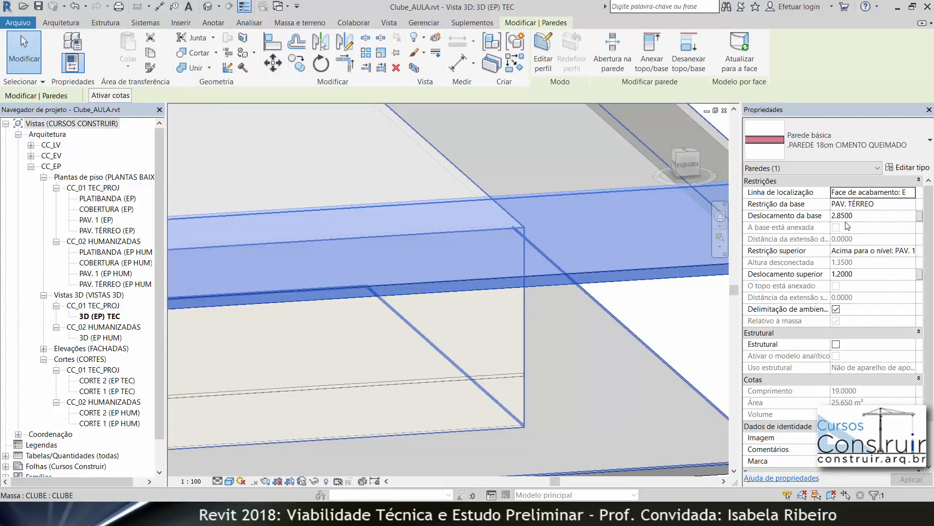
left_click(679, 300)
middle_click_drag(680, 300, 577, 353)
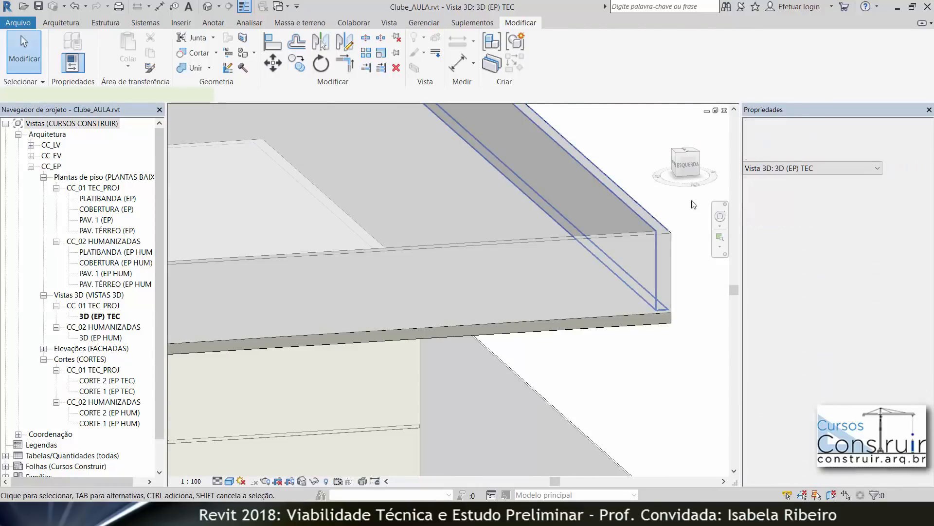
Step: Set the side parapet wall's base offset to 2.85
left_click(601, 186)
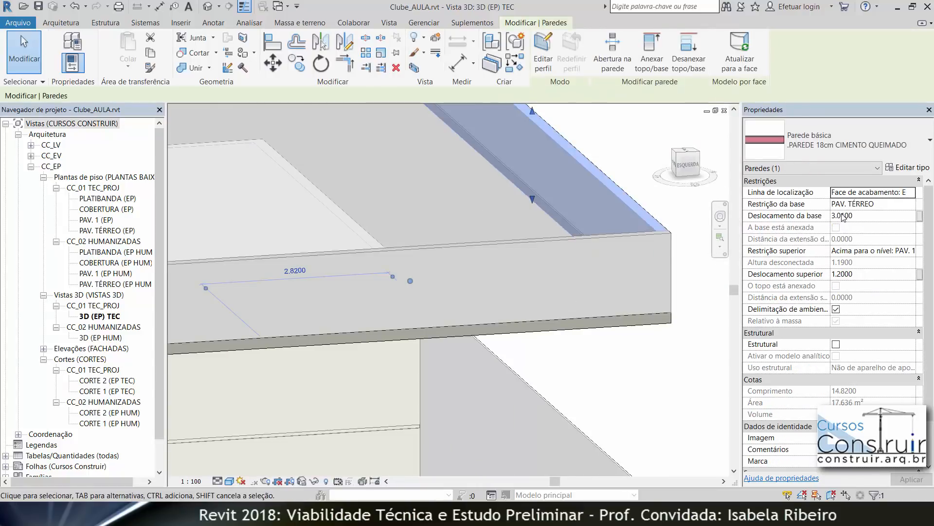
left_click(864, 217)
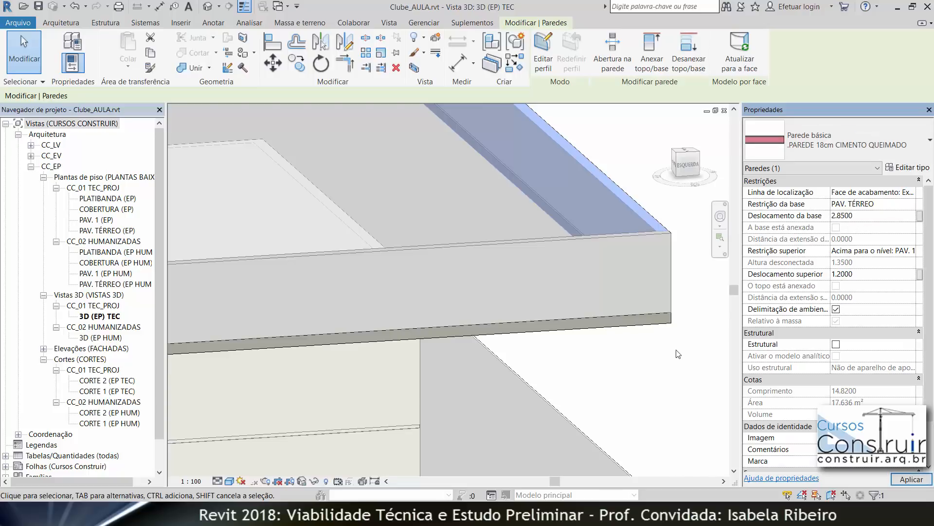
left_click(669, 365)
Step: Set the next parapet wall's base offset to 2.85
middle_click_drag(665, 401, 357, 373, "shift")
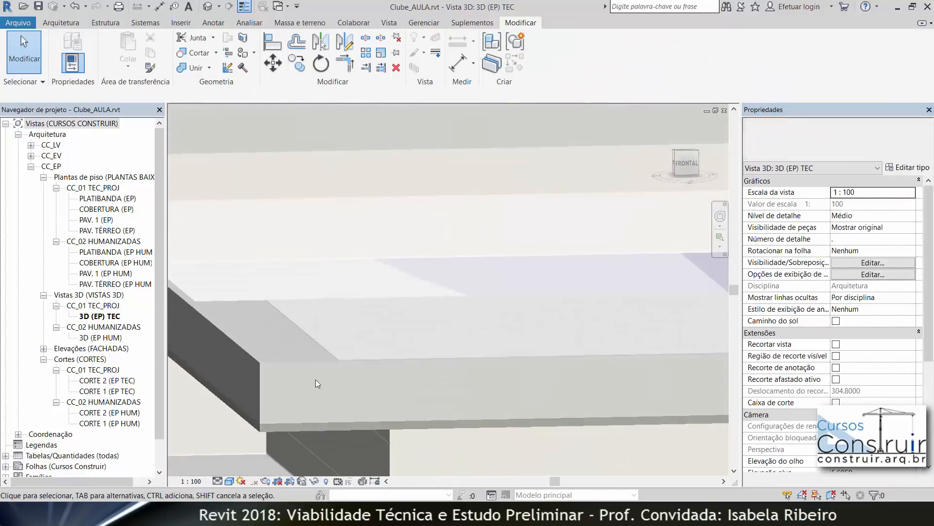
scroll(259, 416, "up", 5)
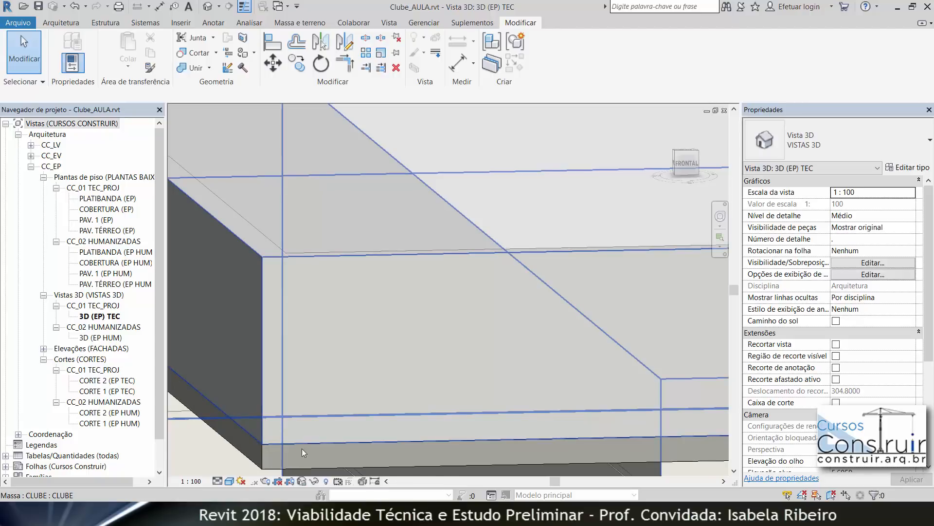
left_click(326, 466)
scroll(432, 352, "down", 3)
middle_click_drag(481, 373, 212, 455, "shift")
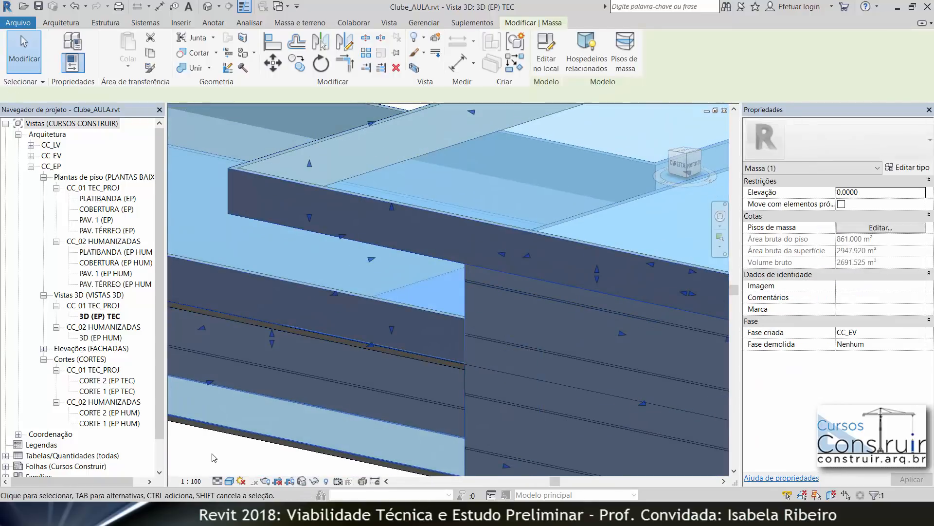
left_click(212, 455)
left_click(309, 291)
left_click(870, 216)
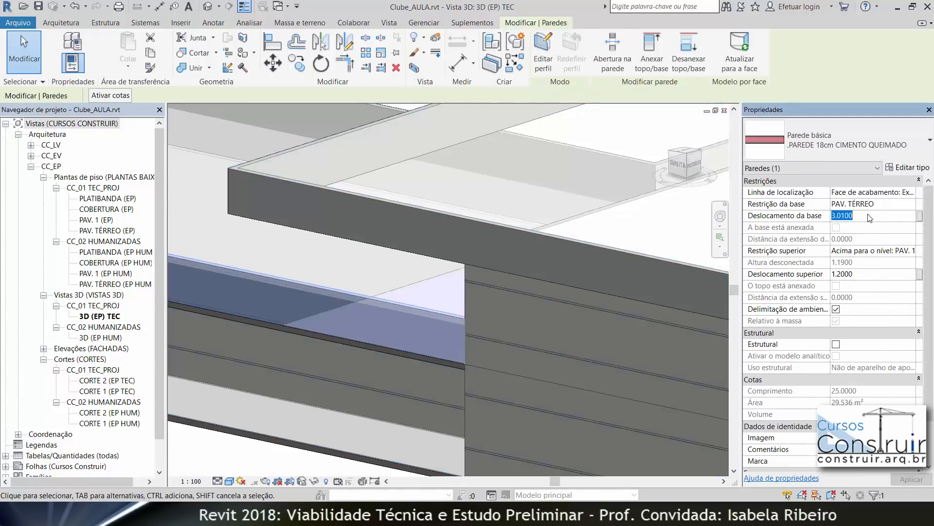
type("2.85")
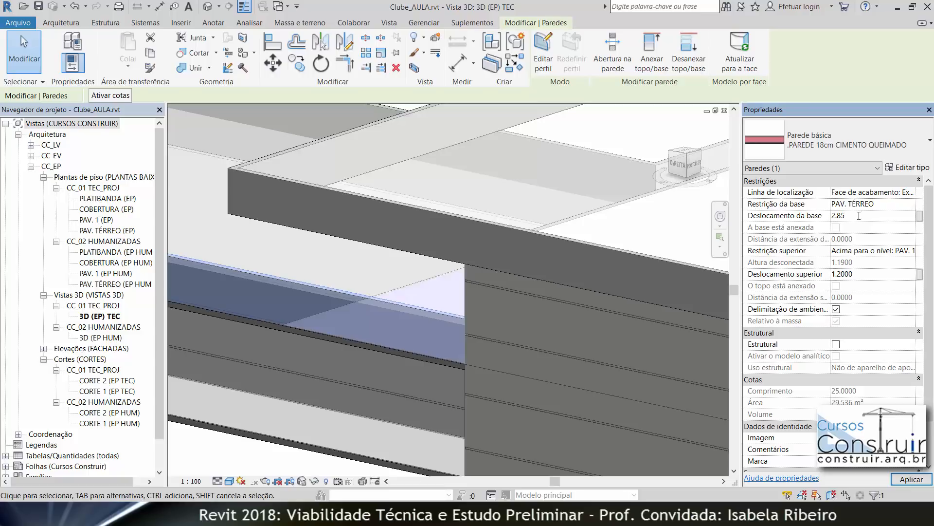
left_click(180, 450)
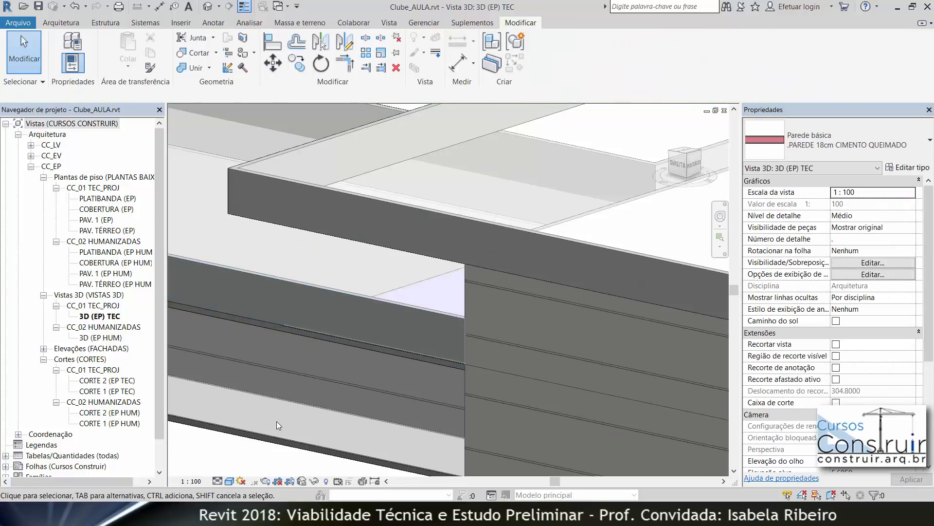
Step: Join the geometry of the front parapet wall with the PAV. 1 floor
scroll(278, 423, "down", 3)
scroll(278, 422, "down", 3)
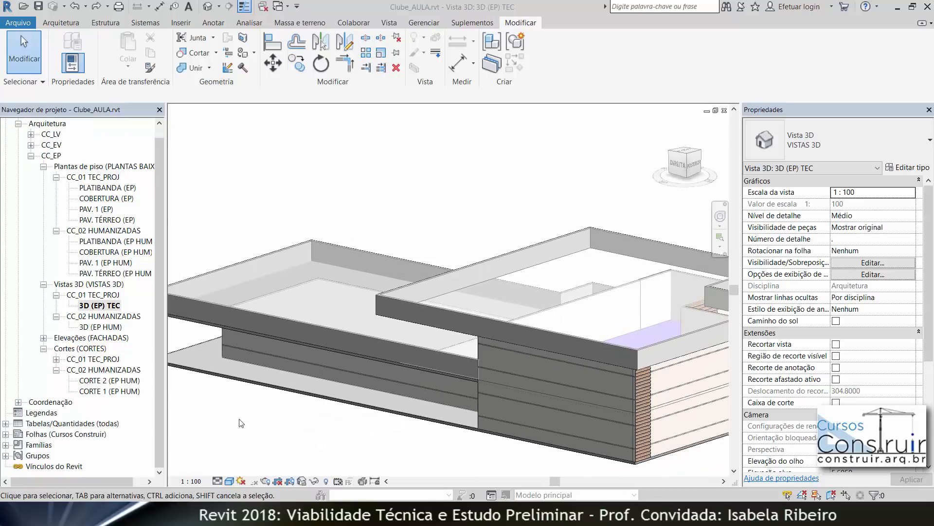
scroll(371, 358, "up", 4)
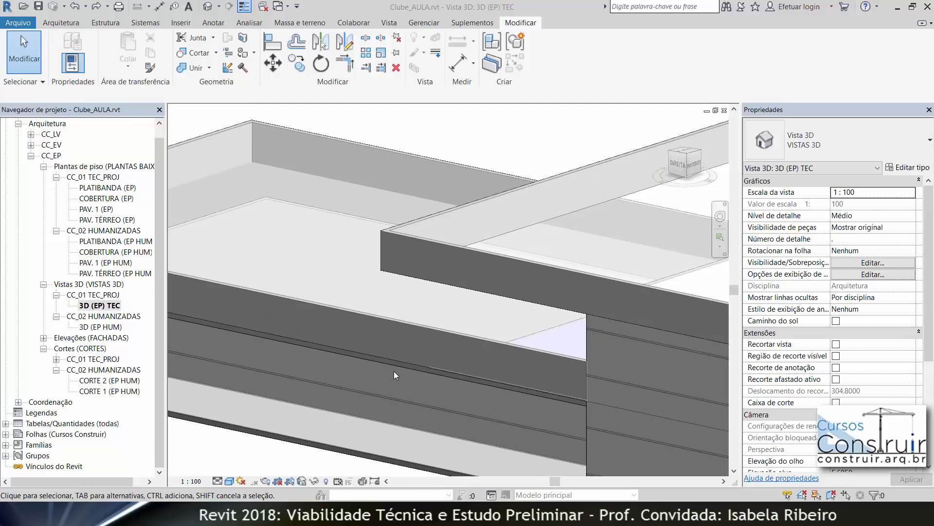
left_click(189, 68)
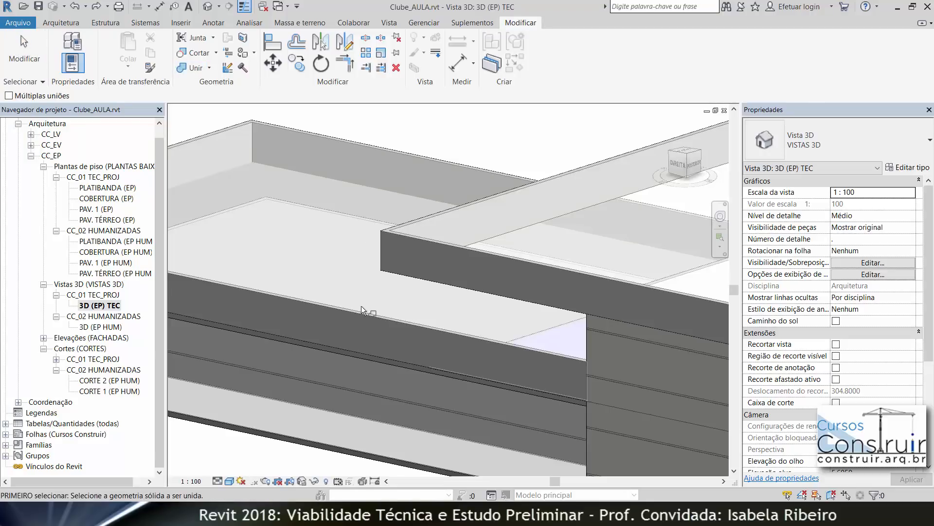
left_click(384, 320)
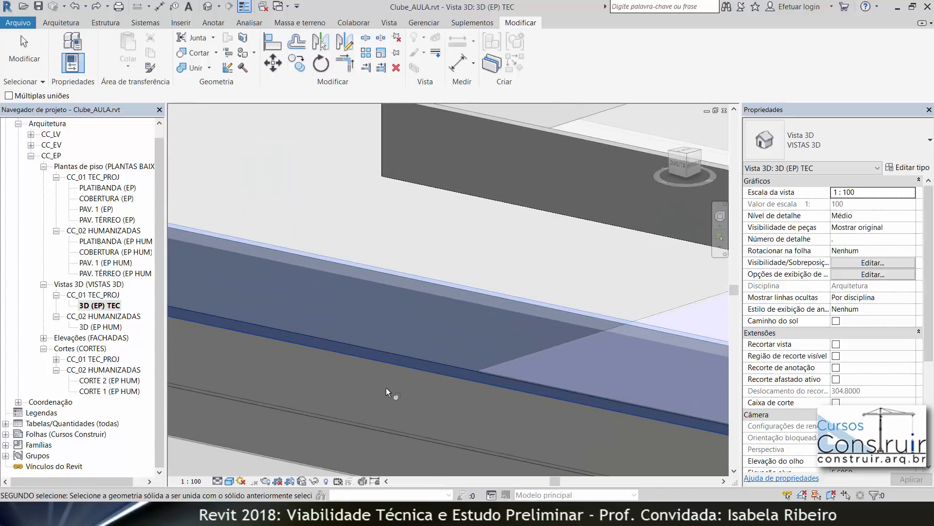
scroll(387, 388, "up", 5)
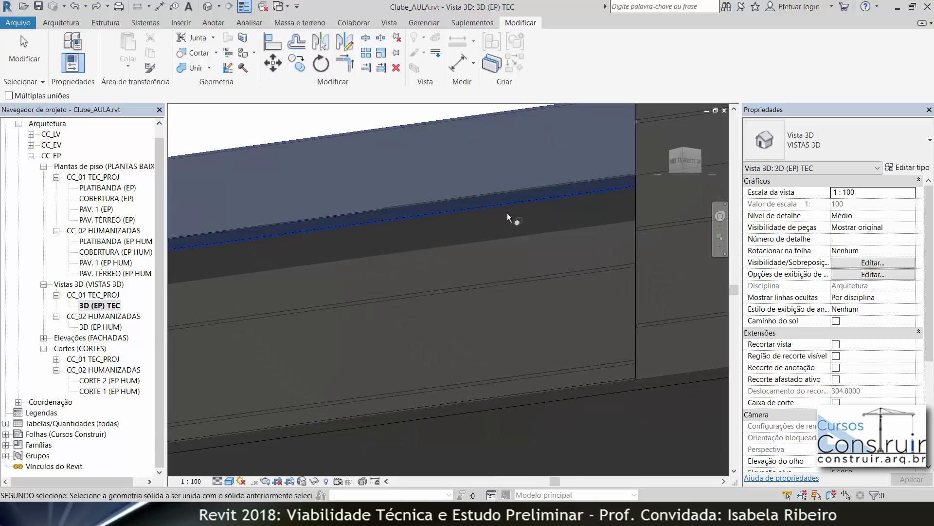
left_click(600, 195)
Step: Join the geometry of the side parapet wall with the floor at the corner
scroll(438, 308, "down", 5)
middle_click_drag(444, 321, 540, 360, "shift")
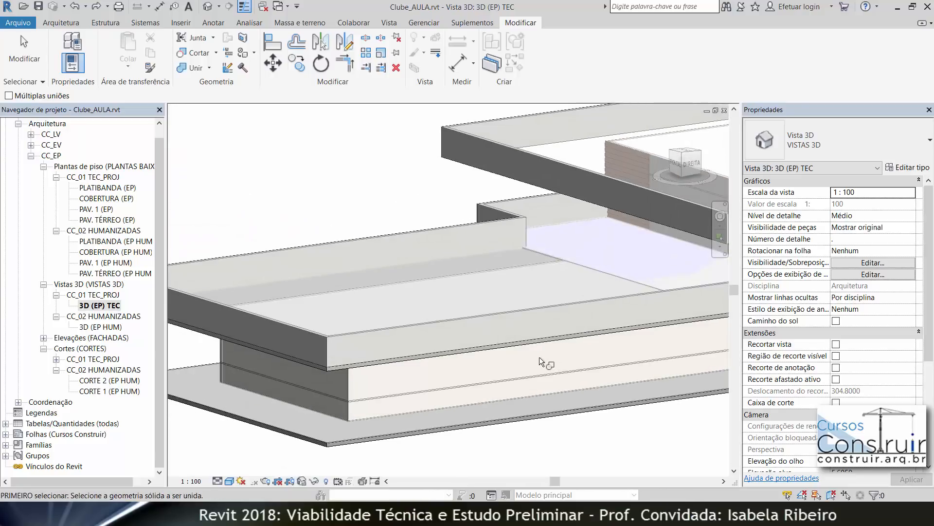
middle_click_drag(343, 373, 431, 375)
scroll(402, 350, "up", 3)
scroll(436, 384, "up", 3)
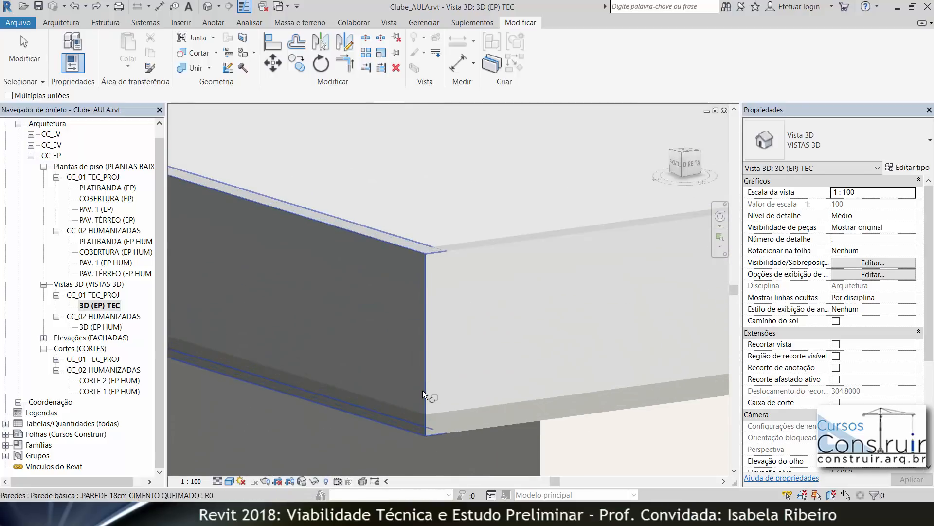
left_click(423, 388)
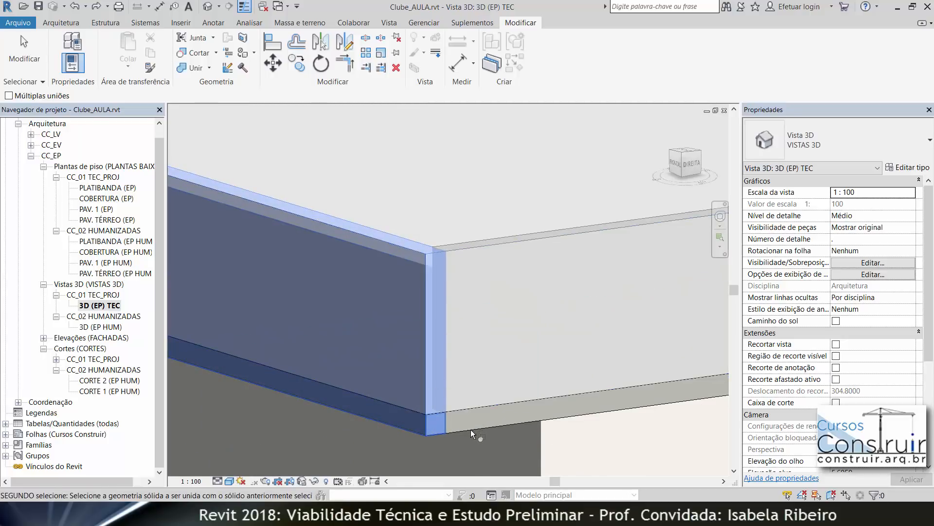
middle_click_drag(464, 427, 475, 521, "shift")
scroll(462, 243, "down", 2)
middle_click_drag(458, 236, 475, 369)
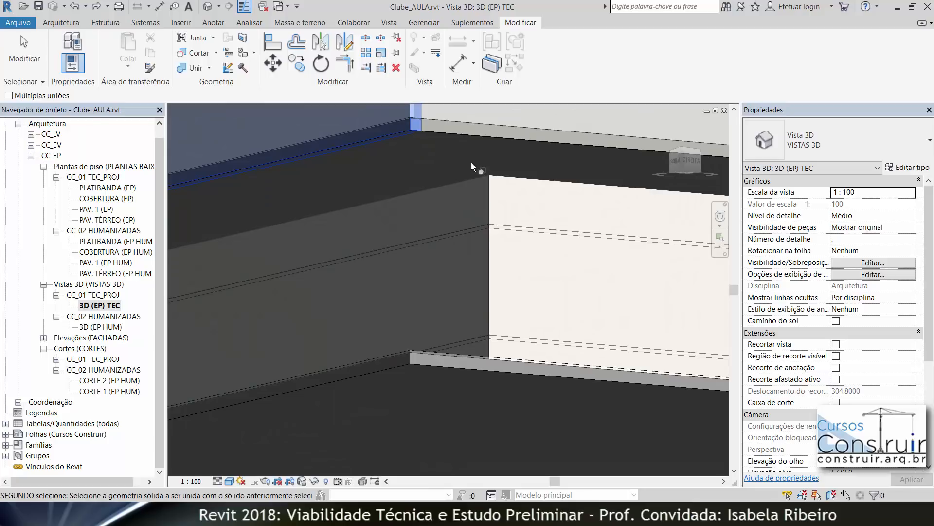
left_click(482, 139)
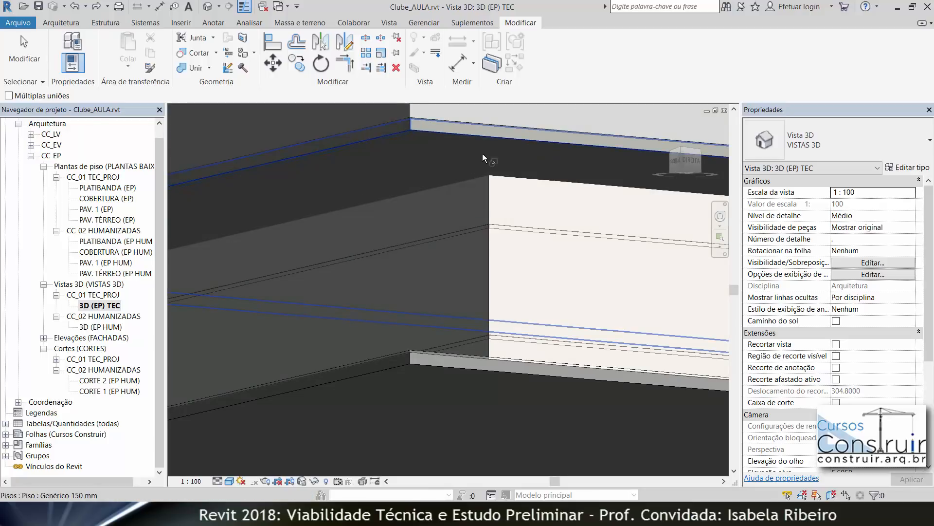
Step: Open the CORTE 2 (EP TEC) section view
scroll(486, 239, "down", 4)
middle_click_drag(486, 240, 479, 333, "shift")
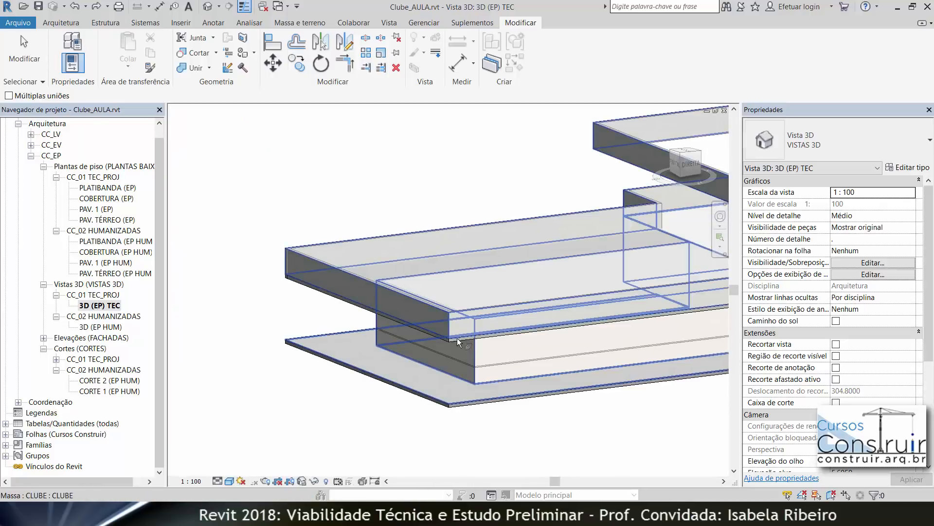
scroll(456, 332, "up", 1)
scroll(454, 331, "up", 5)
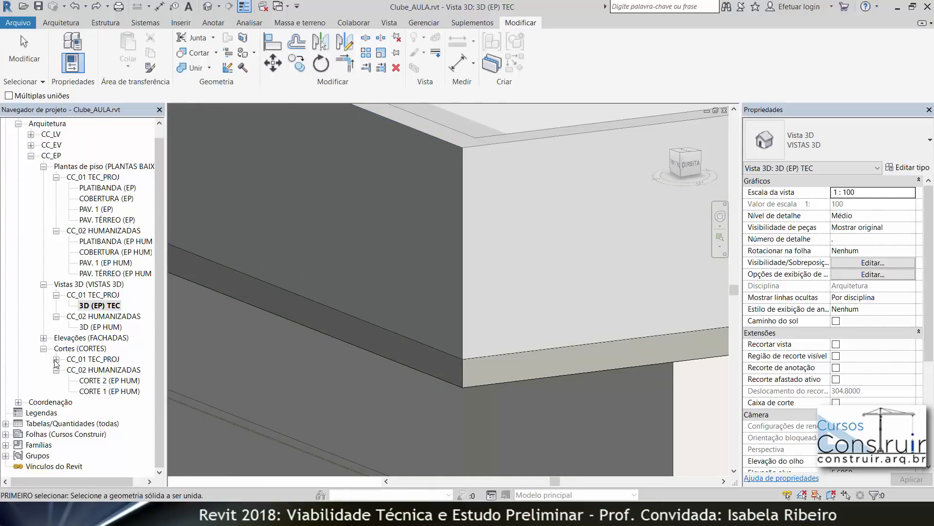
left_click(58, 361)
double_click(91, 371)
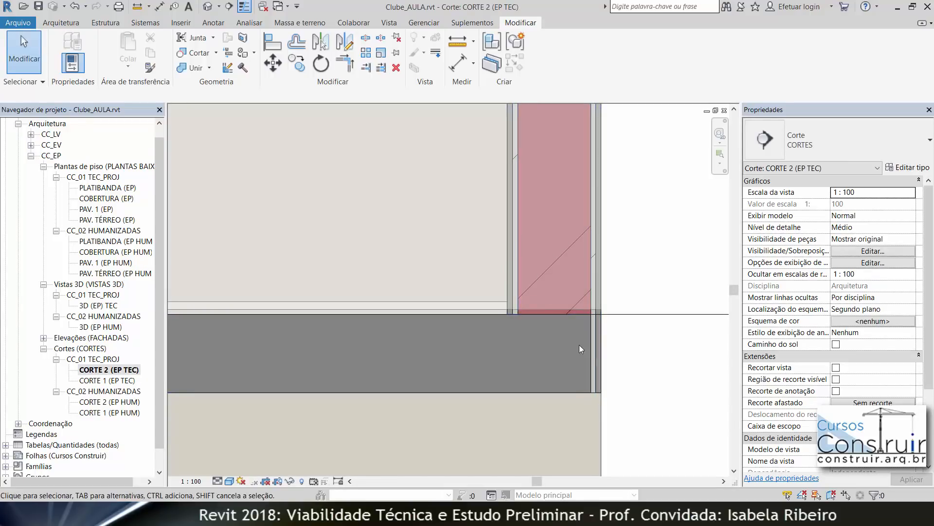
Step: Join the parapet wall with the floor slab where they meet in the section
scroll(579, 345, "up", 2)
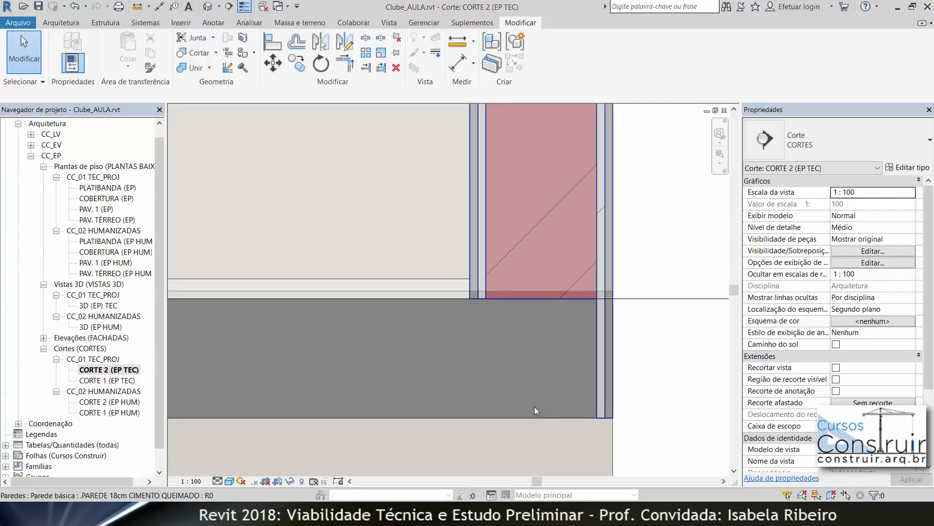
scroll(522, 390, "down", 5)
scroll(360, 365, "down", 2)
middle_click_drag(380, 360, 715, 325)
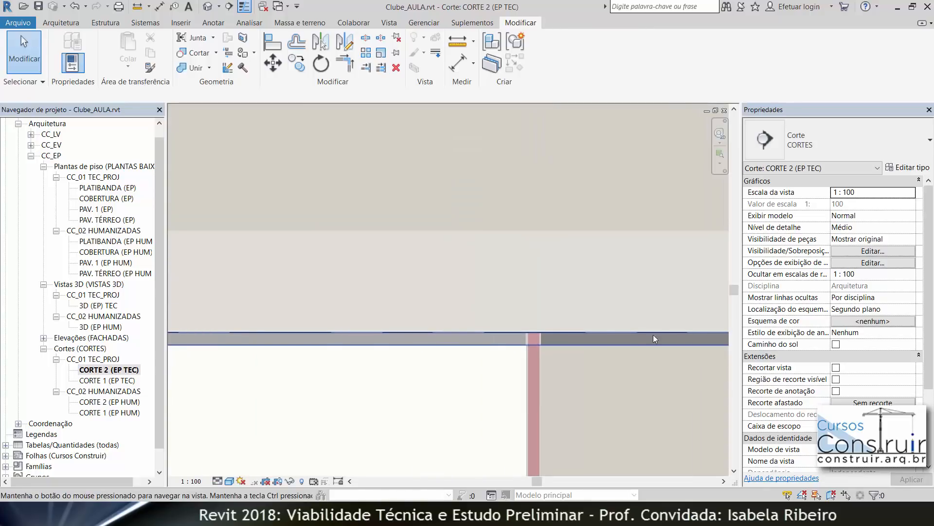
middle_click_drag(423, 334, 681, 354)
middle_click_drag(429, 354, 654, 351)
scroll(434, 358, "up", 1)
scroll(372, 362, "up", 4)
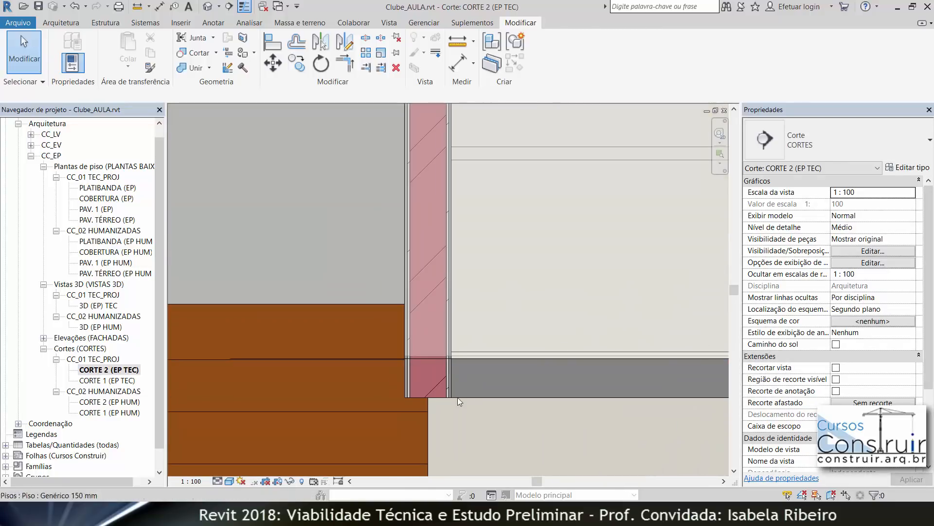
left_click(203, 68)
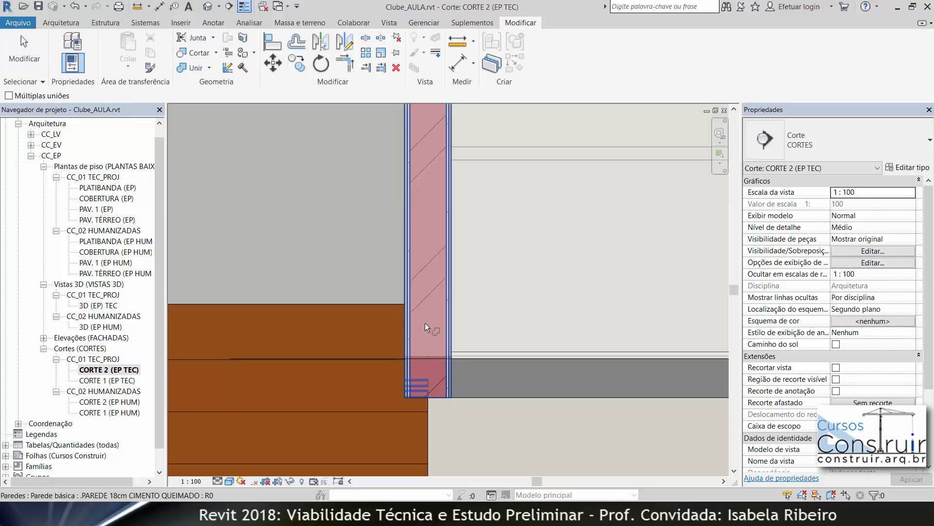
left_click(451, 345)
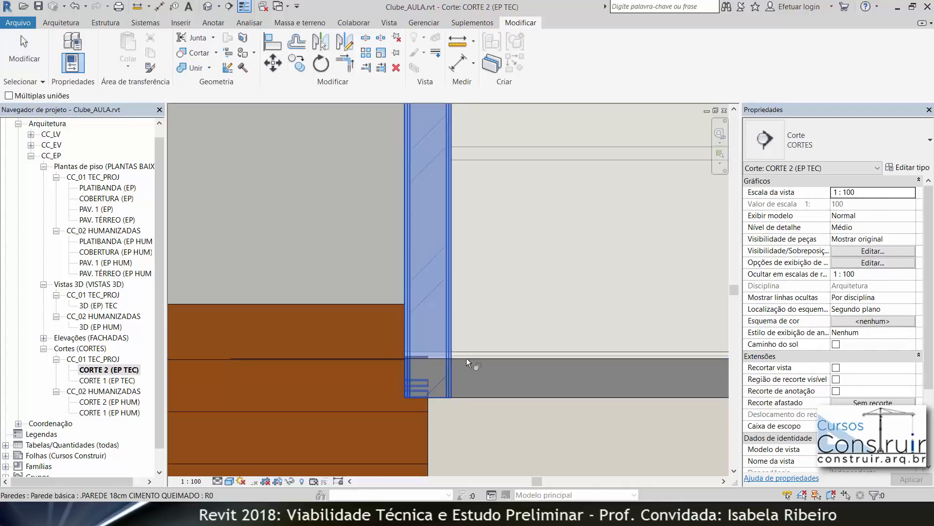
left_click(518, 400)
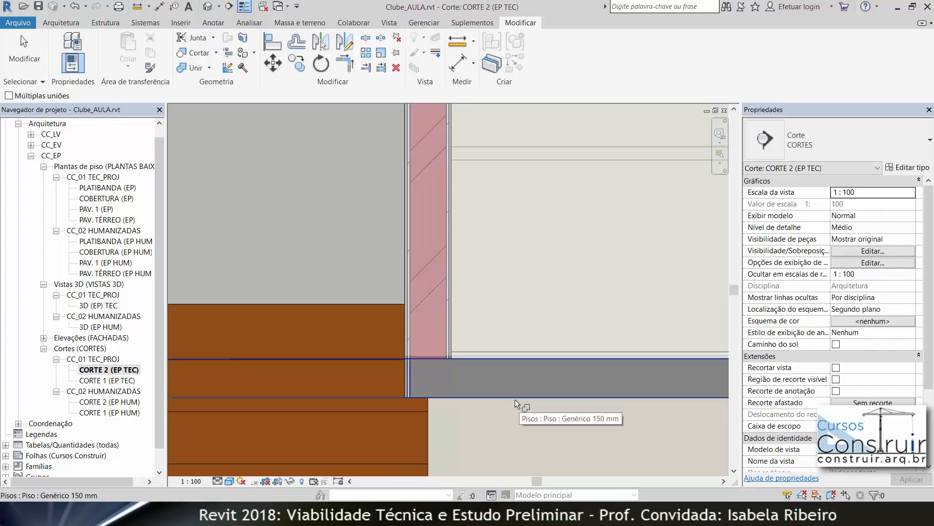
Step: Examine the joined wall and floor junctions in the section and 3D view
scroll(377, 356, "up", 4)
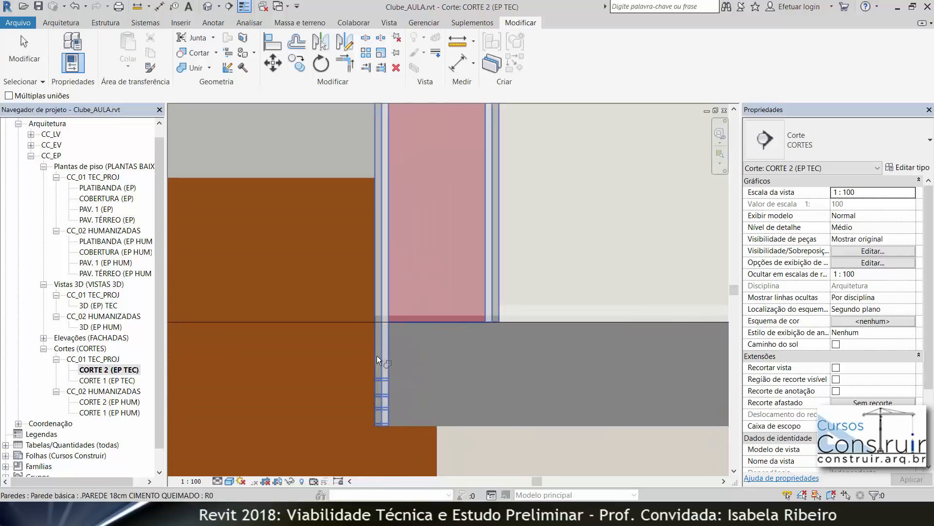
scroll(437, 365, "down", 3)
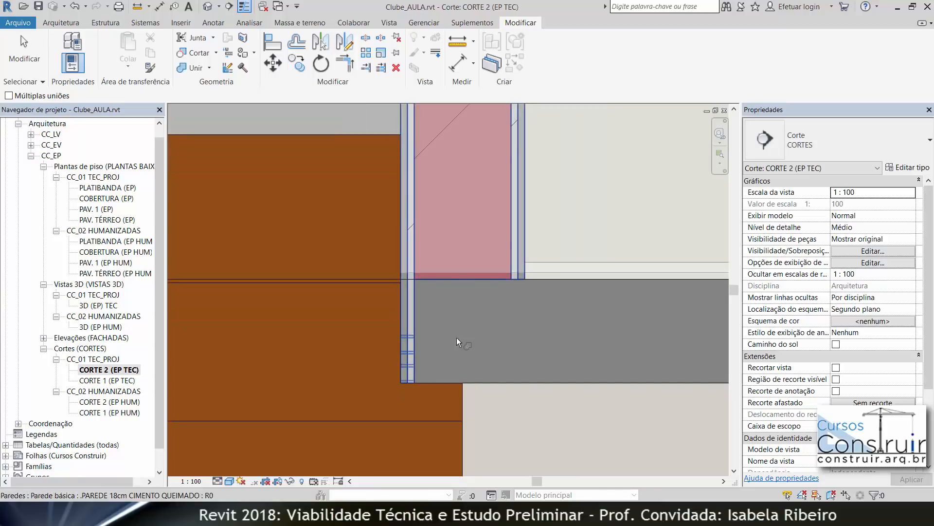
scroll(562, 341, "down", 5)
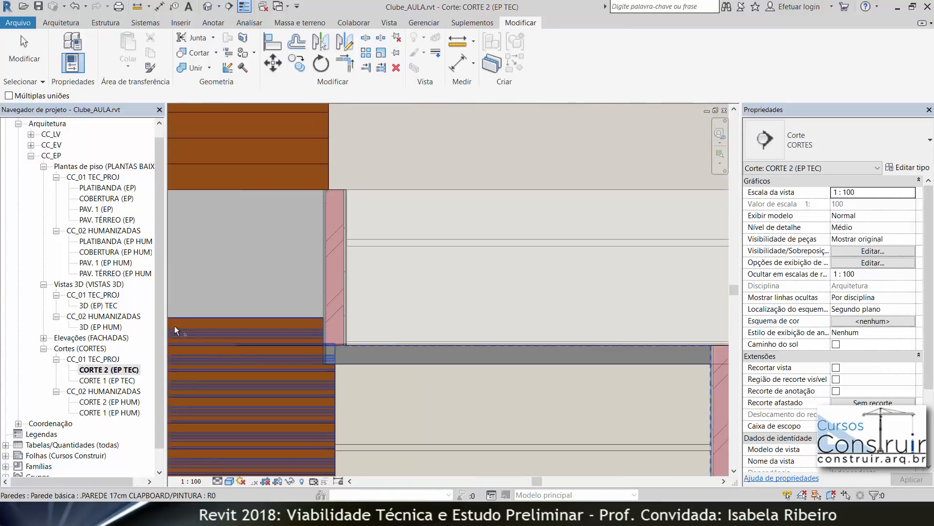
scroll(332, 385, "down", 8)
scroll(557, 418, "down", 4)
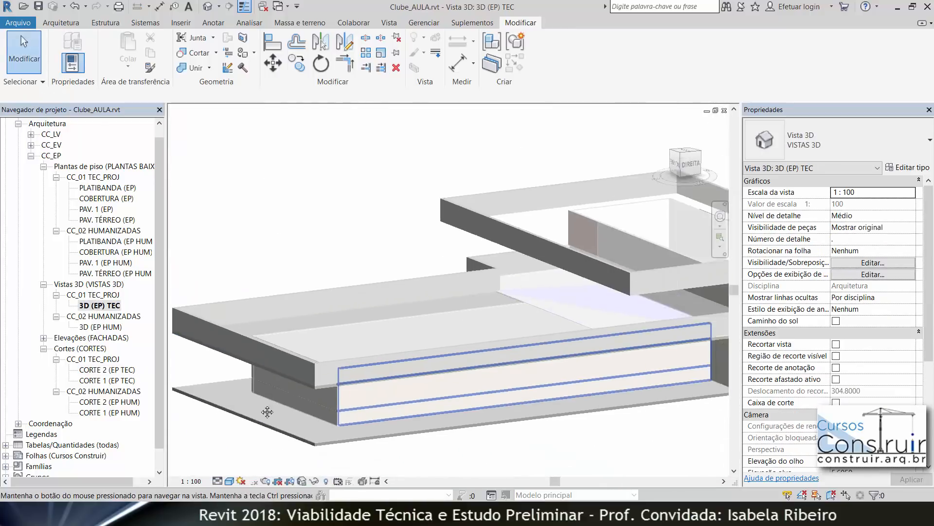
middle_click_drag(539, 419, 496, 277, "shift")
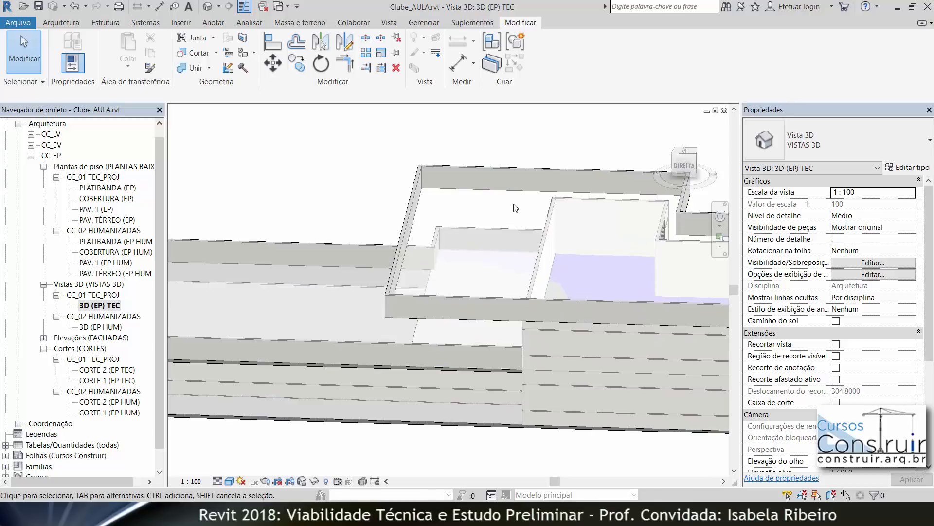
Step: Open the COBERTURA (EP) floor plan view
double_click(106, 198)
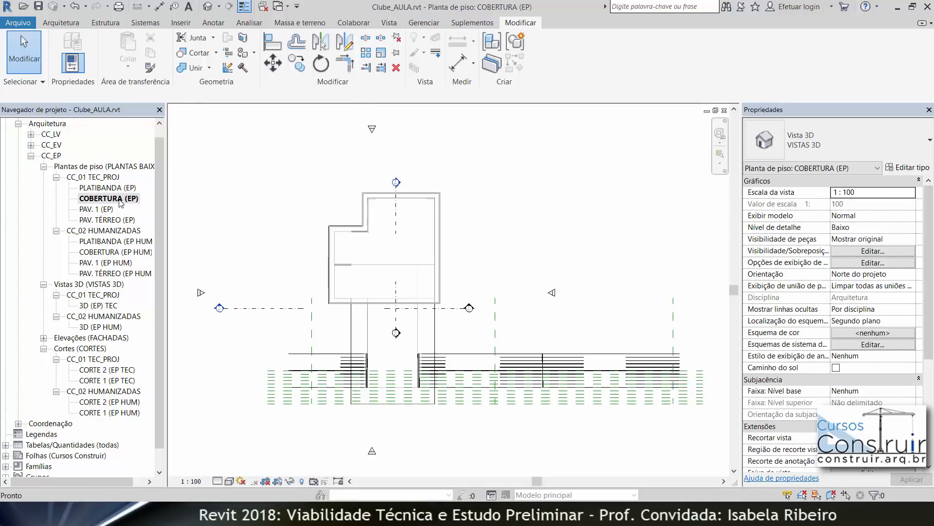
scroll(363, 198, "up", 4)
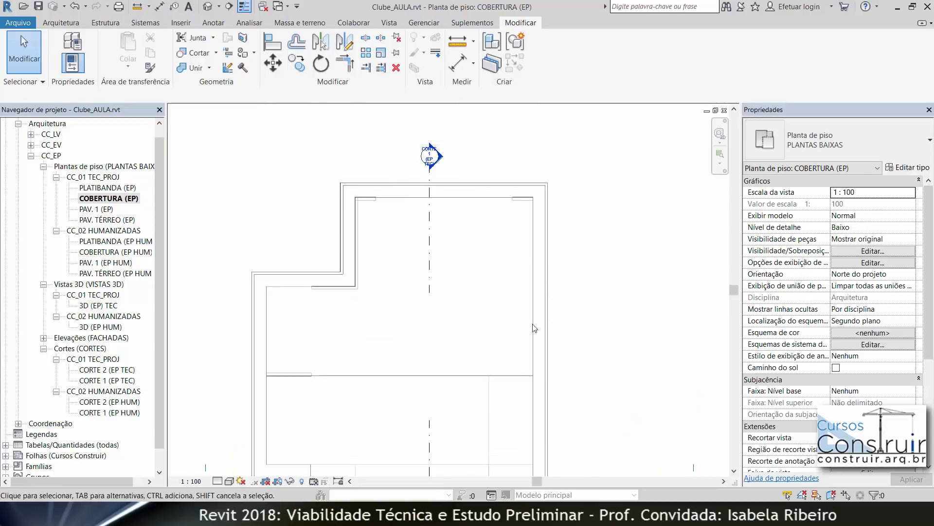
Step: Start a floor on COBERTURA (EP) and pick the parapet walls with a 0.02 offset along the upper and left edges
left_click(55, 22)
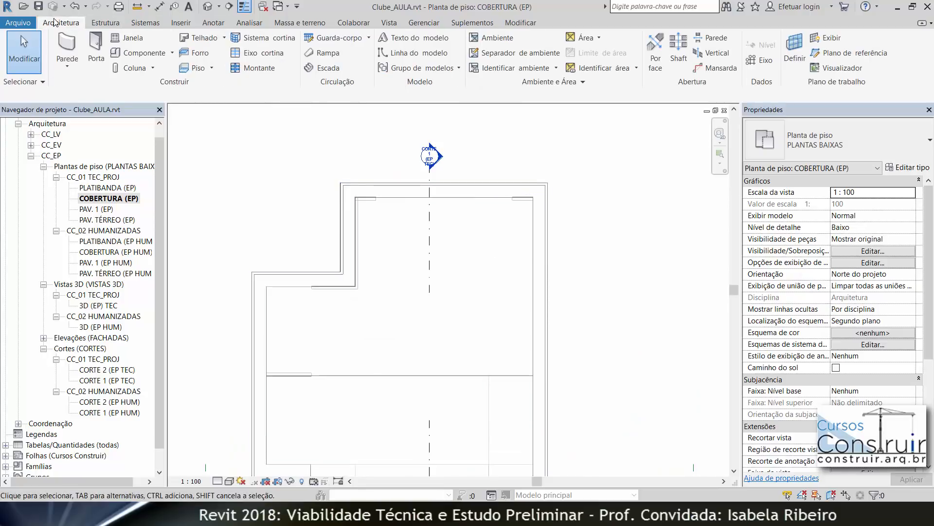
left_click(188, 69)
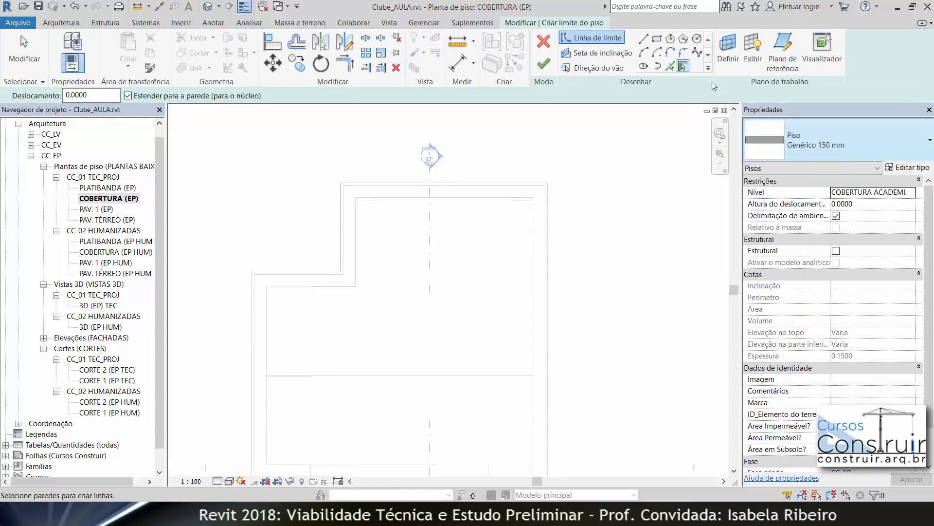
left_click(671, 66)
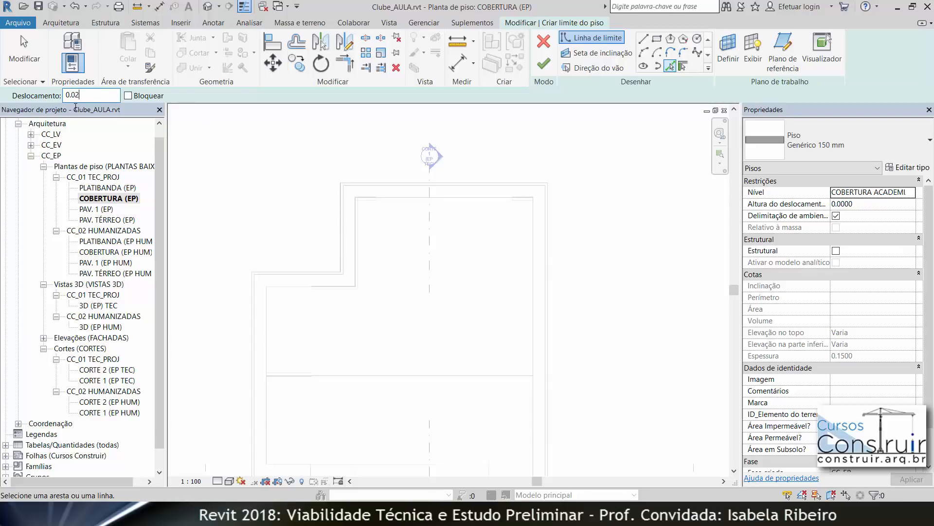
scroll(323, 197, "up", 4)
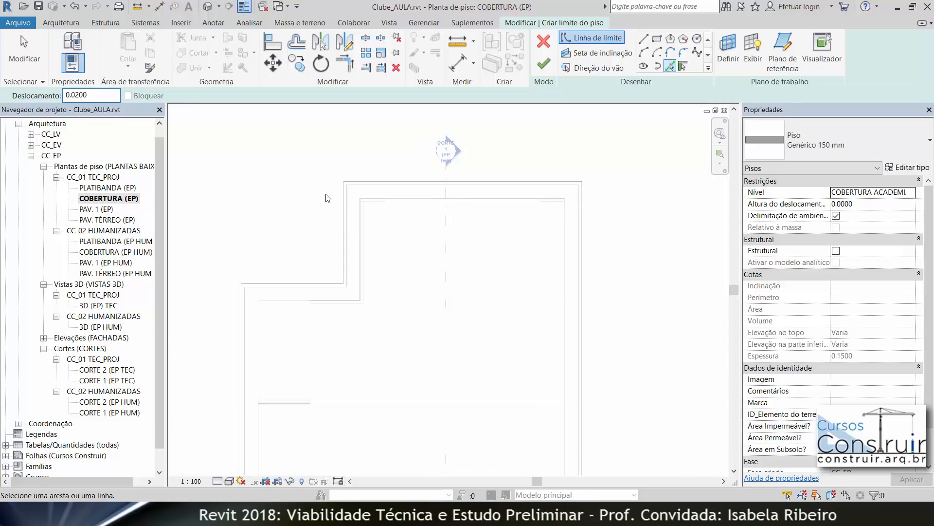
left_click(403, 249)
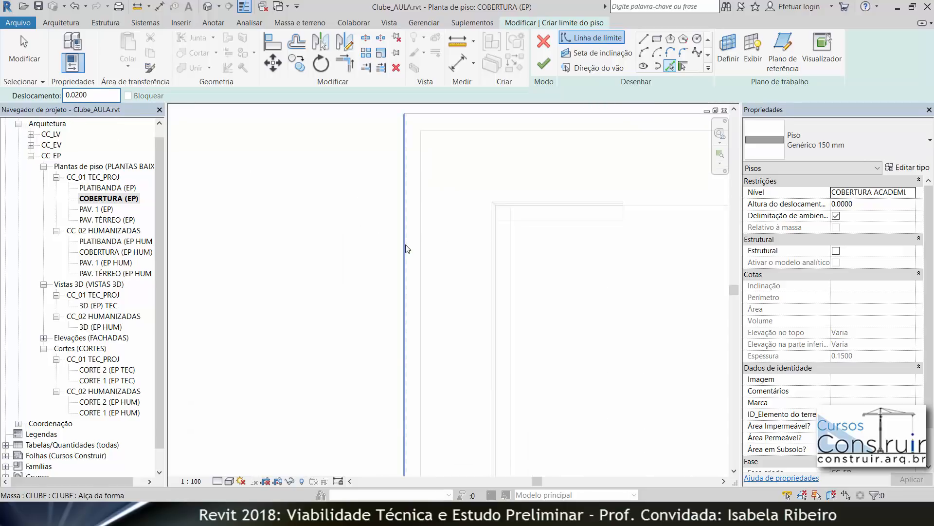
left_click(449, 115)
scroll(544, 167, "down", 3)
middle_click_drag(705, 298, 634, 294)
scroll(634, 294, "up", 3)
scroll(622, 301, "down", 5)
middle_click_drag(636, 394, 670, 232)
scroll(542, 351, "up", 3)
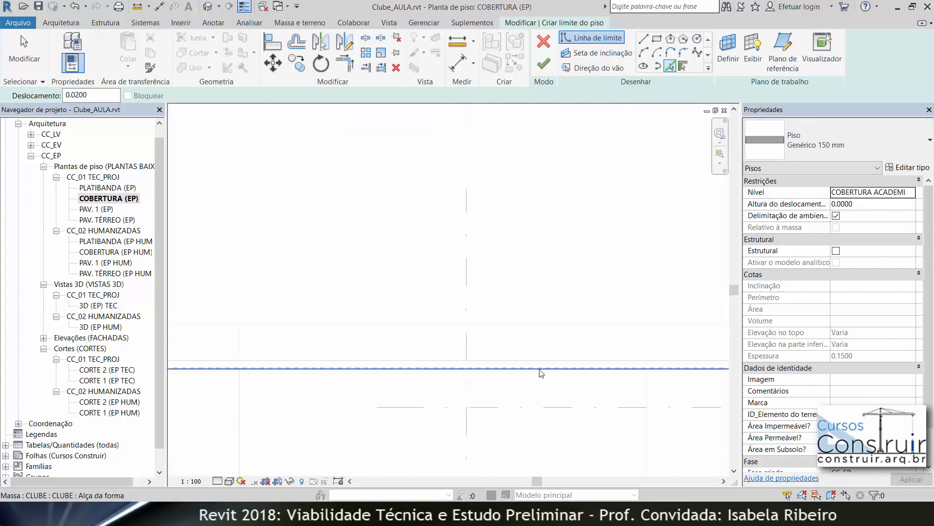
left_click(536, 372)
middle_click_drag(371, 292, 318, 360)
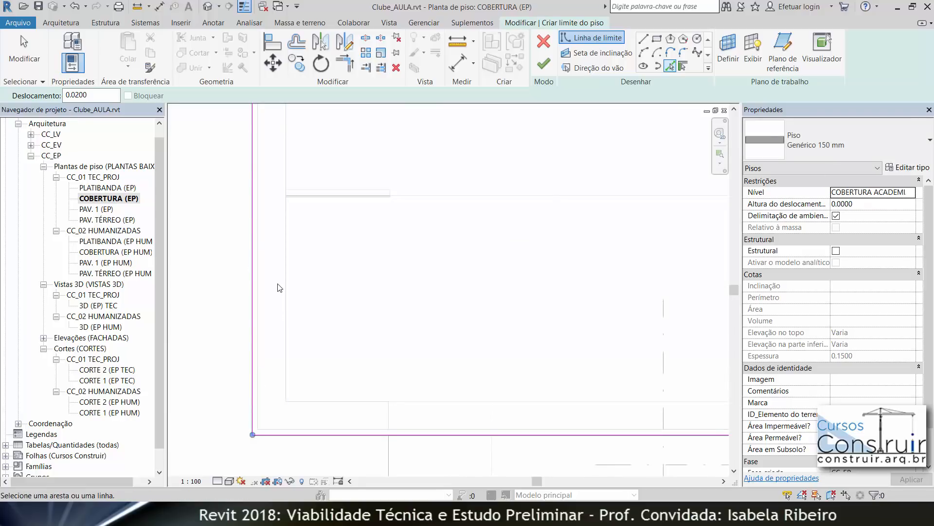
Step: Pick the remaining parapet walls to close the floor boundary and finish the floor
scroll(233, 400, "up", 8)
scroll(434, 259, "down", 7)
middle_click_drag(381, 403, 349, 493)
middle_click_drag(370, 233, 393, 471)
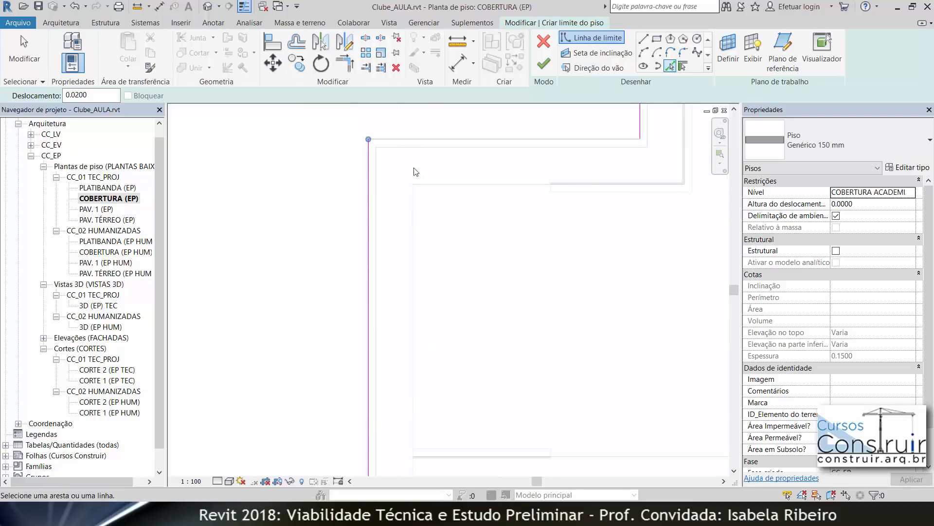
scroll(433, 138, "up", 4)
left_click(349, 138)
scroll(471, 204, "down", 1)
scroll(470, 205, "down", 2)
middle_click_drag(470, 205, 161, 302)
scroll(506, 270, "up", 6)
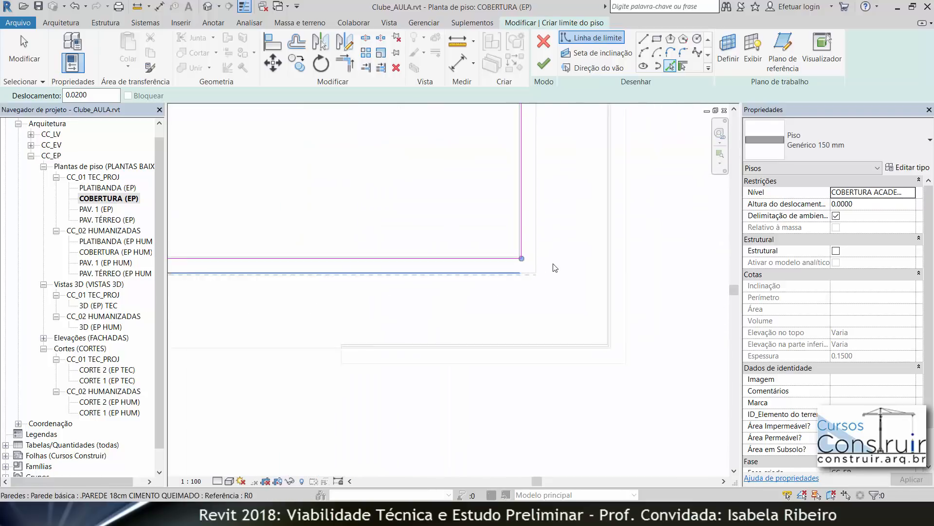
scroll(539, 236, "down", 5)
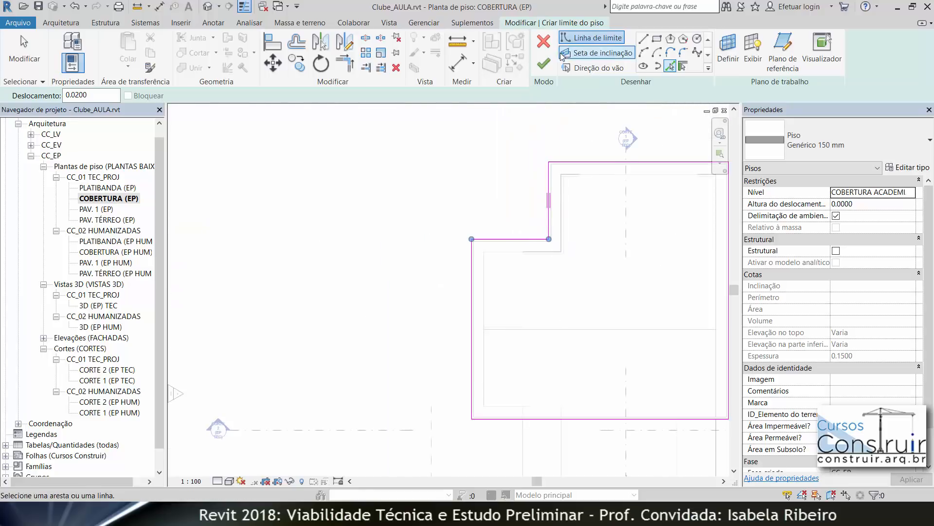
left_click(545, 65)
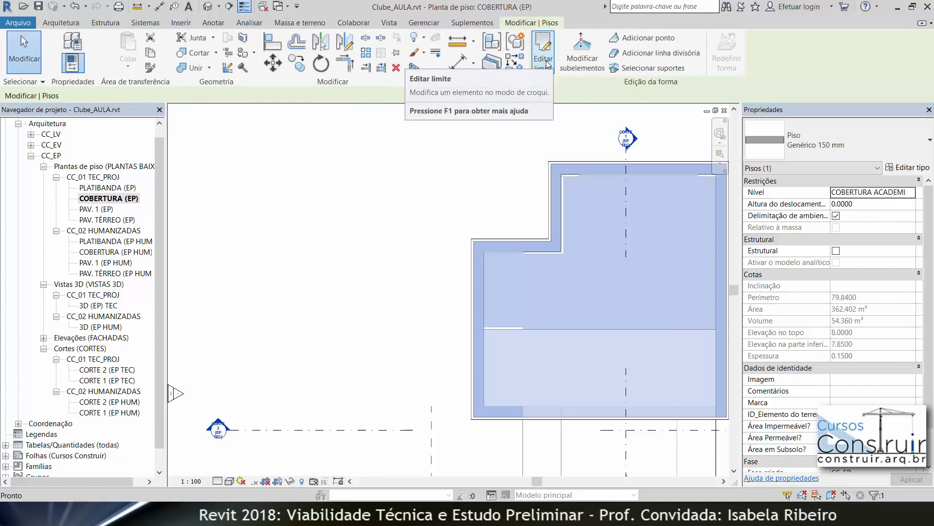
Step: Open the 3D (EP) TEC view and lower the front parapet wall's base to an offset of 5.85
double_click(97, 307)
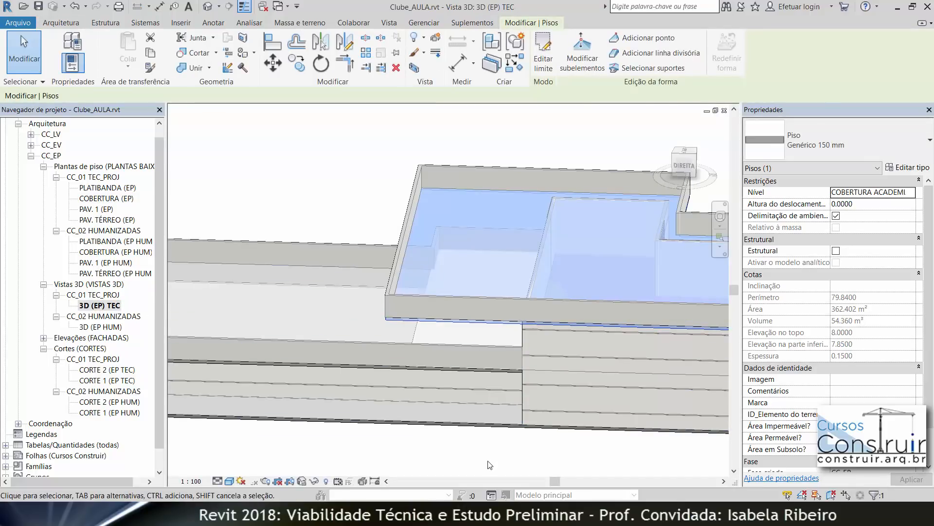
left_click(490, 465)
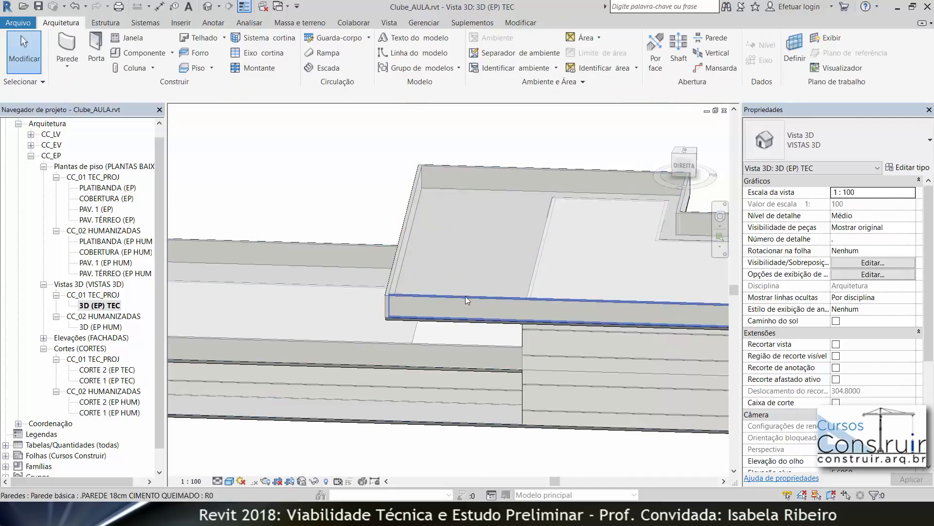
left_click(455, 302)
left_click(668, 174)
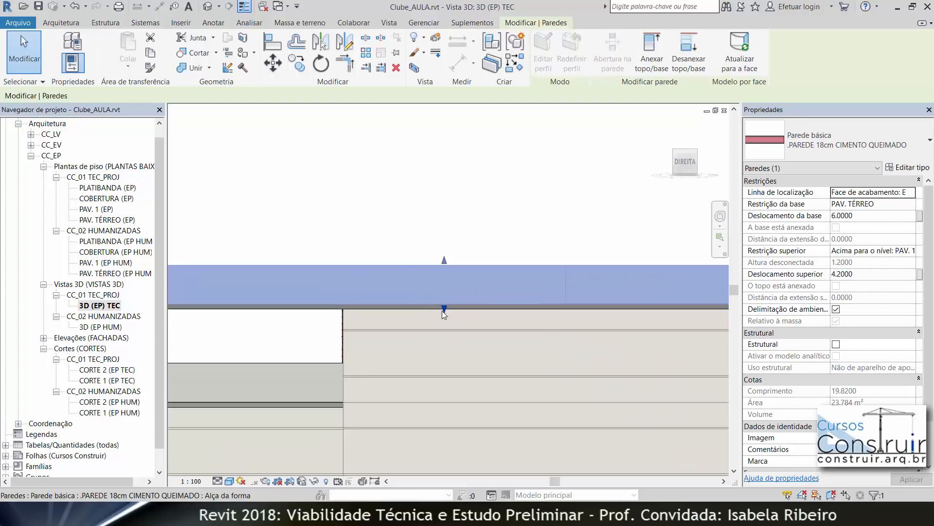
left_click_drag(443, 311, 443, 315)
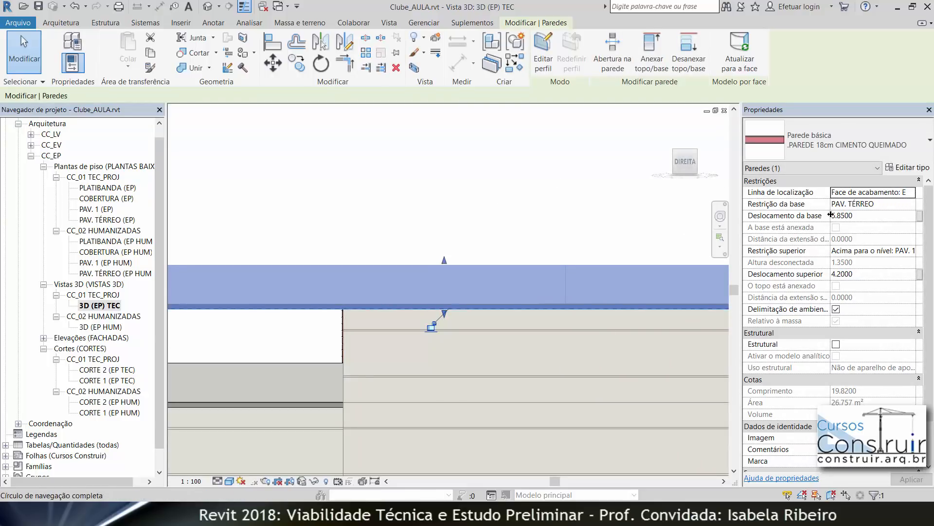
left_click(607, 153)
scroll(588, 159, "down", 3)
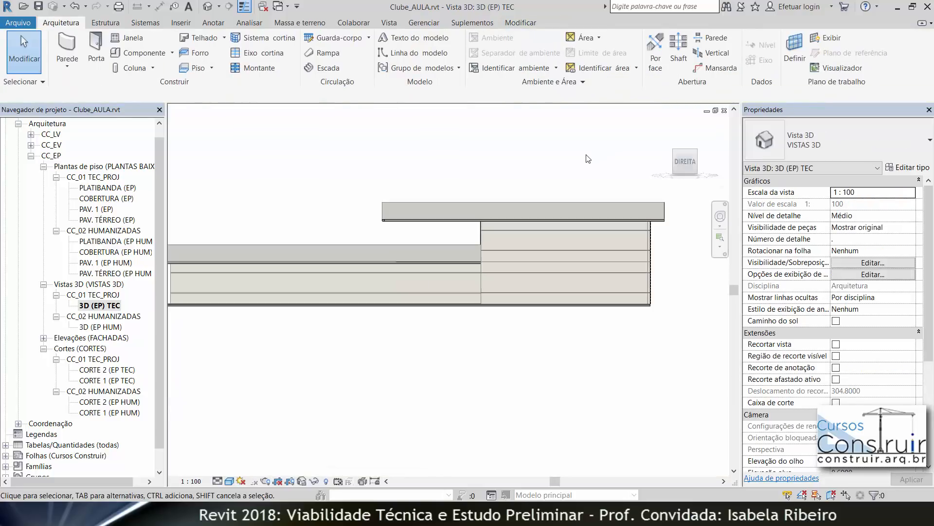
middle_click_drag(562, 160, 597, 248)
left_click_drag(350, 264, 327, 268)
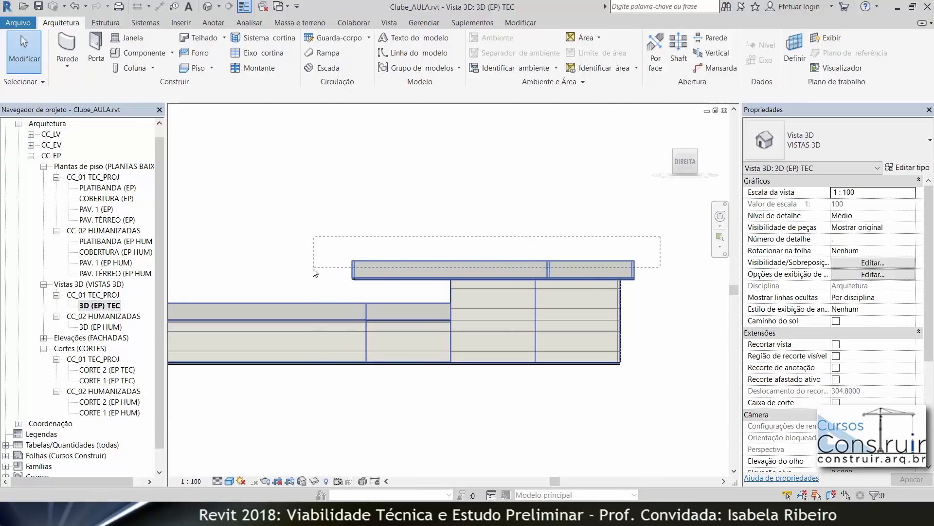
left_click_drag(312, 273, 313, 270)
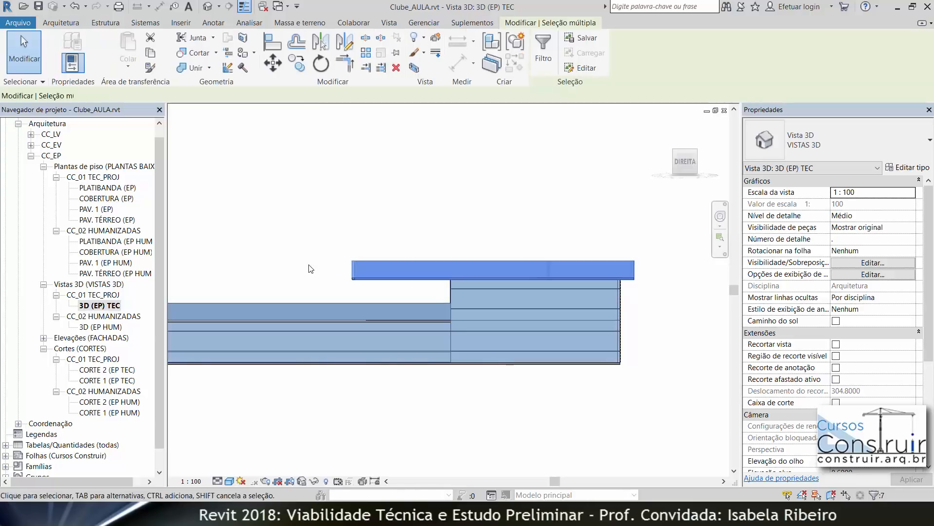
left_click(541, 42)
left_click(549, 201)
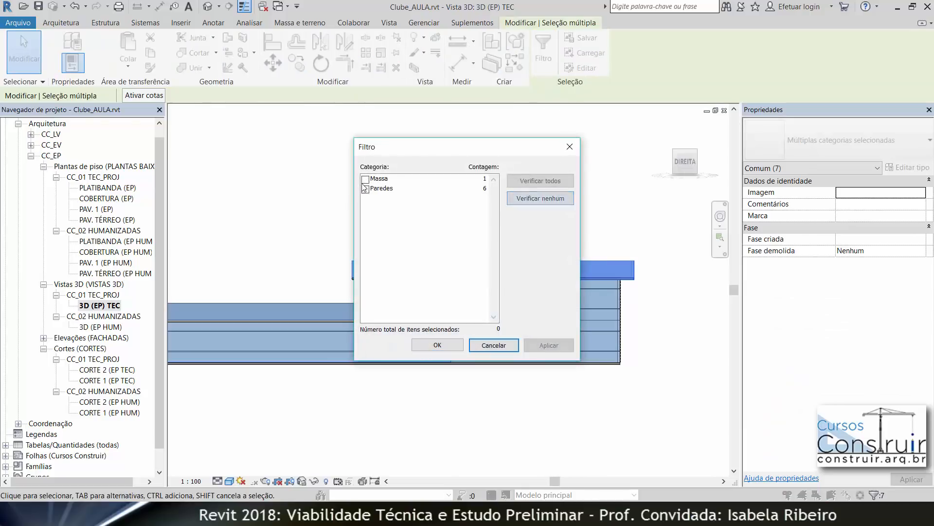
left_click(438, 345)
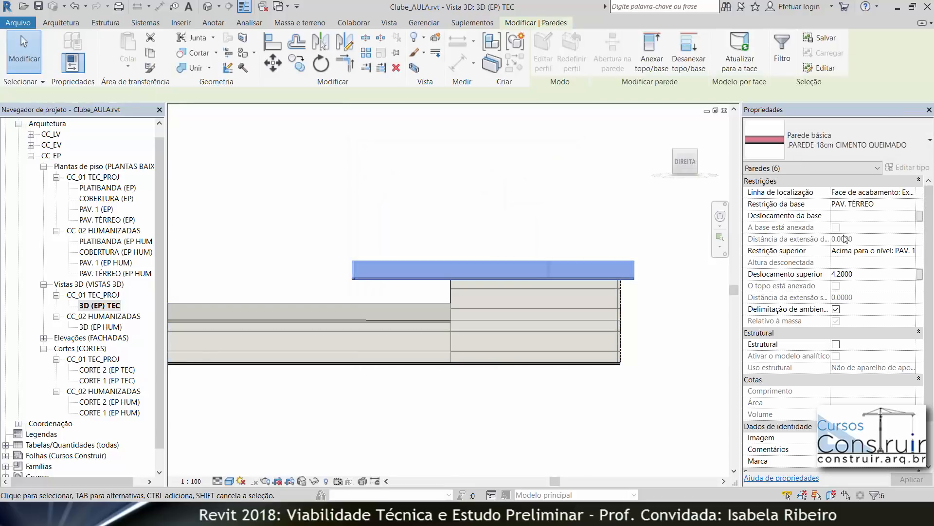
left_click(867, 221)
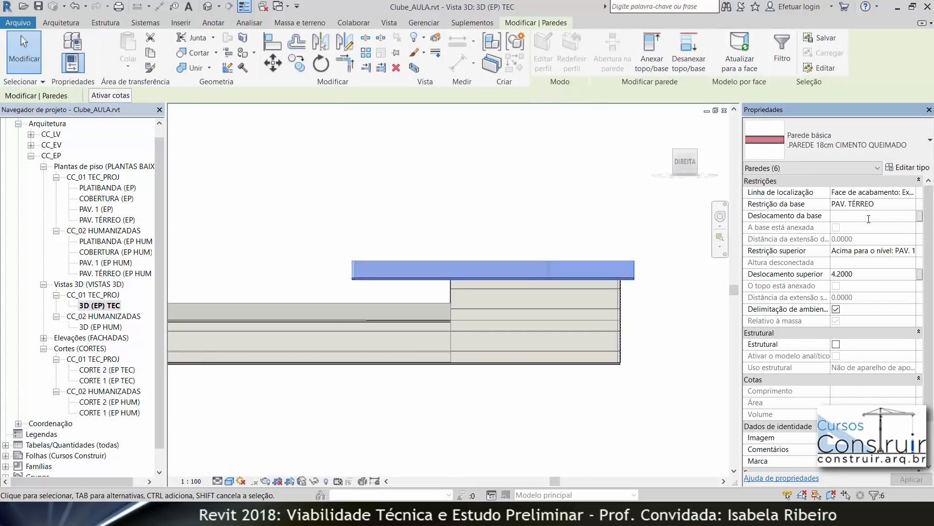
left_click(484, 196)
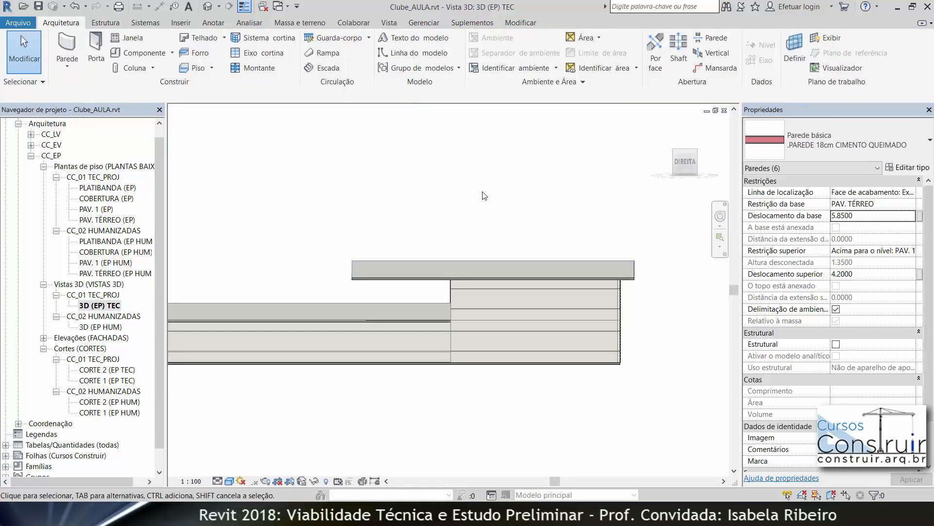
Step: Examine the lowered parapet wall's junction with the roof floor in the 3D view
left_click(611, 267)
middle_click_drag(603, 327, 577, 345, "shift")
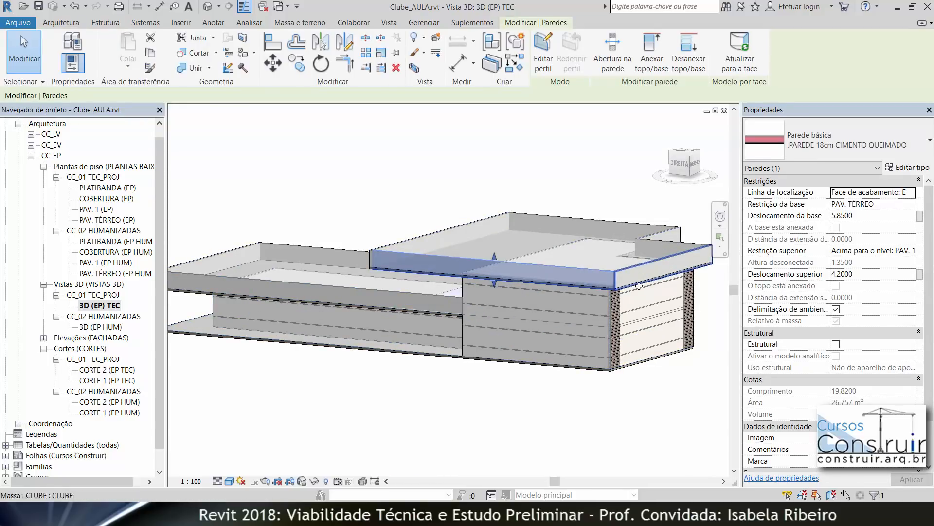
scroll(628, 288, "up", 5)
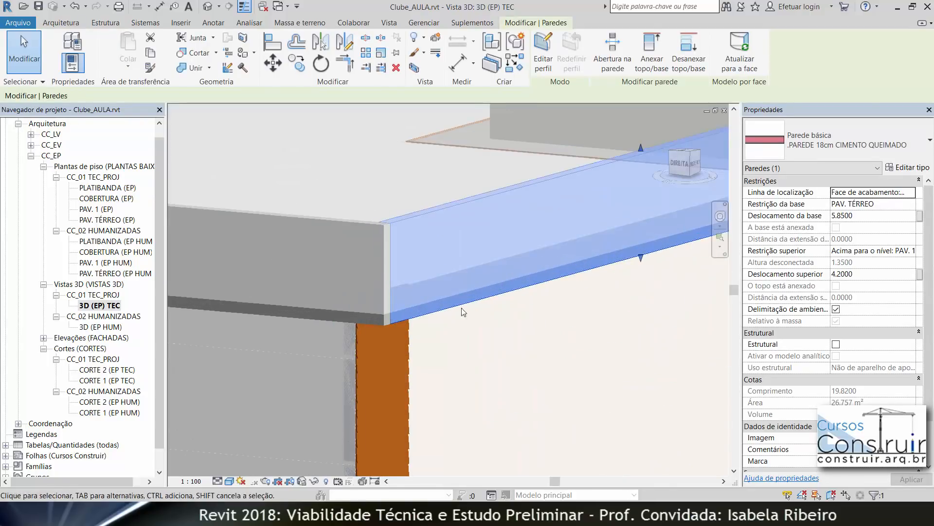
scroll(567, 115, "down", 2)
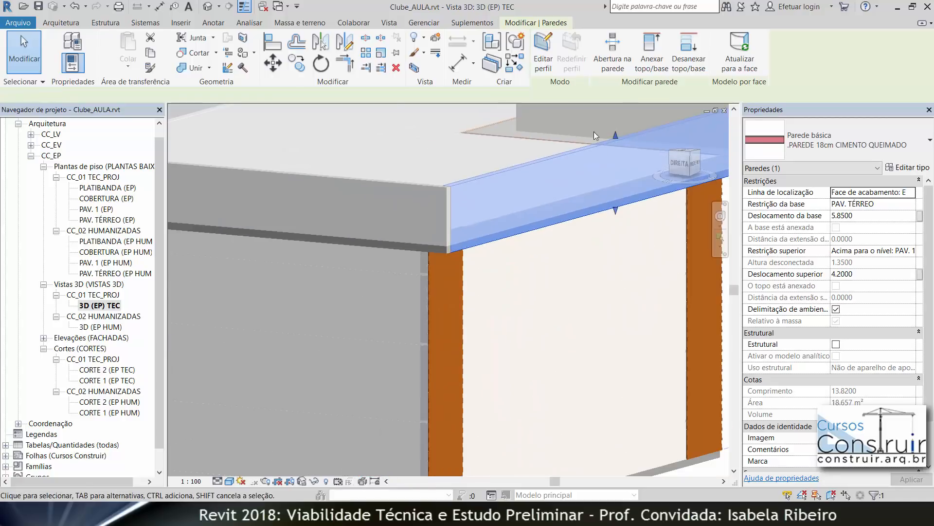
scroll(608, 163, "down", 4)
left_click(680, 164)
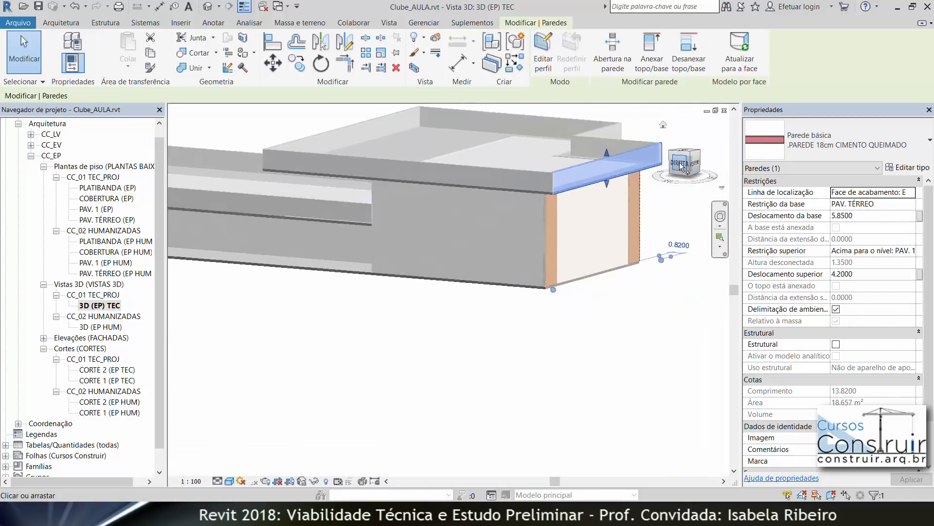
scroll(599, 180, "down", 4)
left_click_drag(585, 168, 364, 218)
left_click(544, 52)
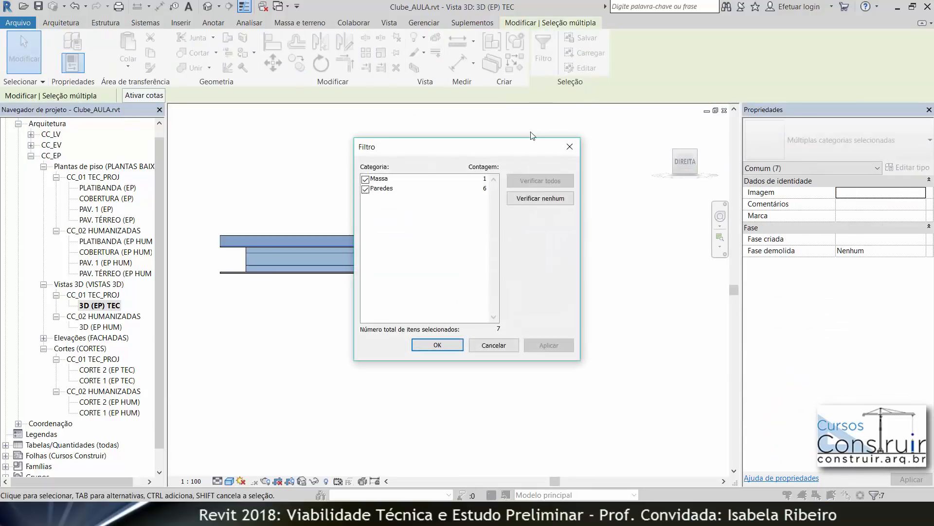
left_click(540, 198)
left_click(366, 189)
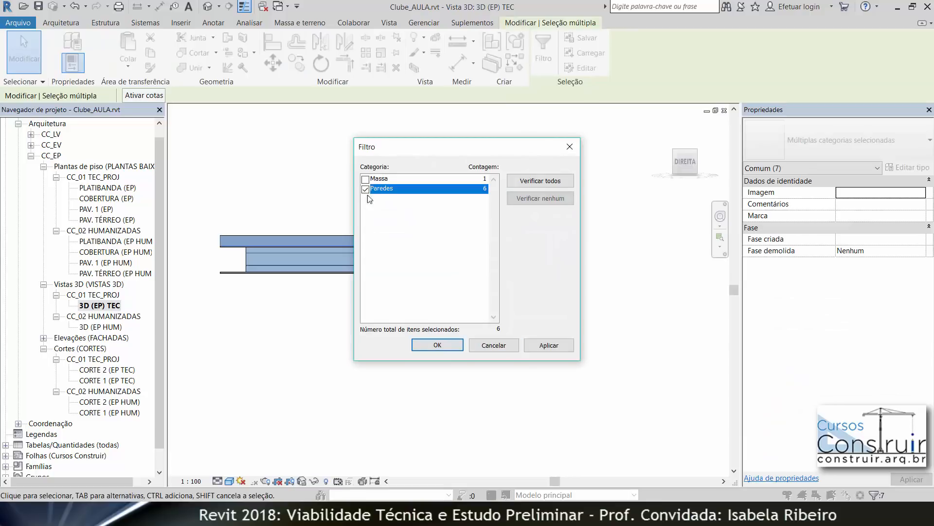
left_click(438, 345)
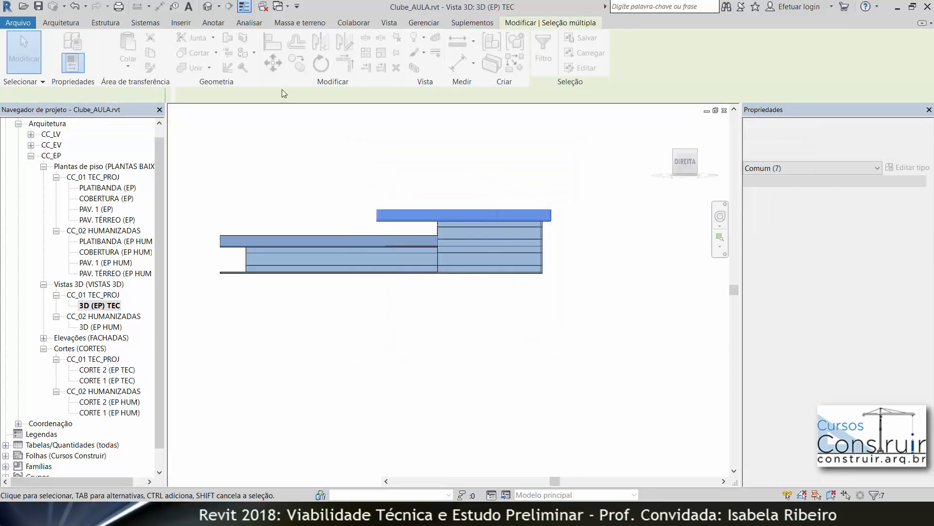
key("Escape")
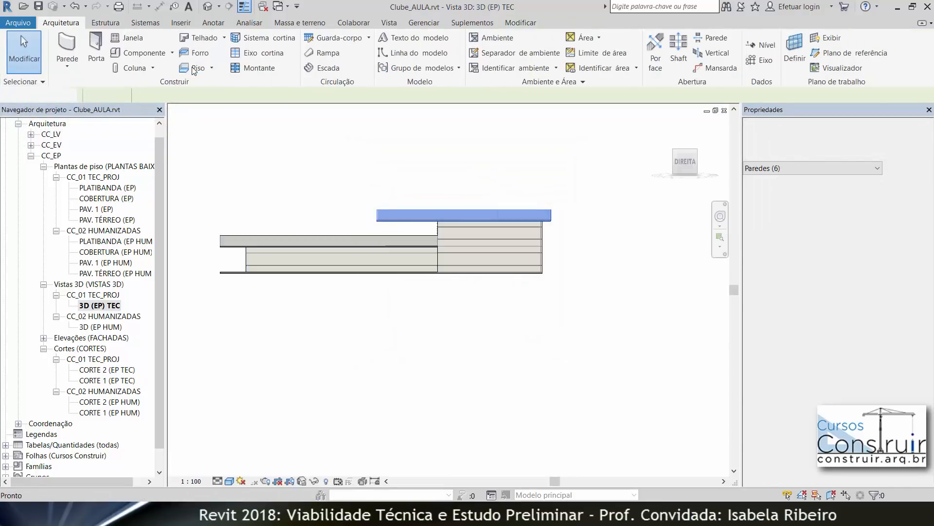
Step: Start Join Geometry and join the front parapet wall with the roof floor
key("j")
key("g")
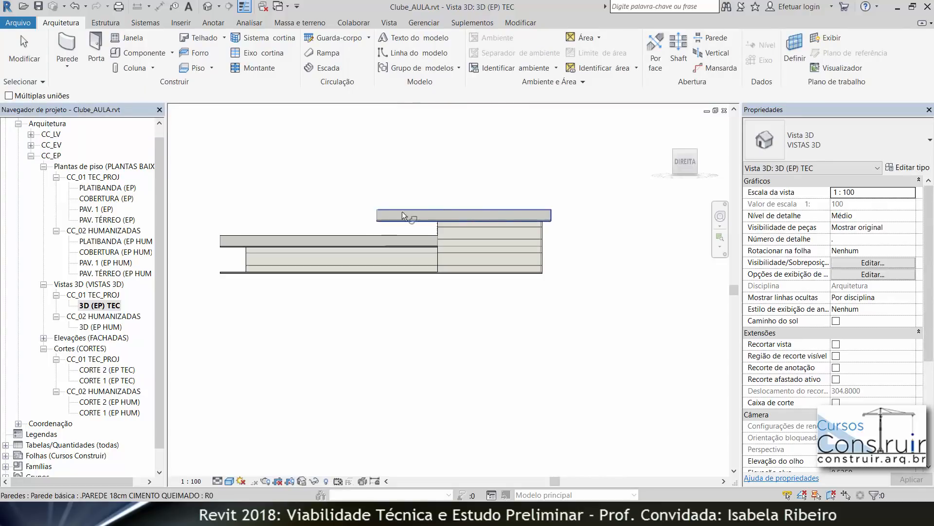
left_click(398, 211)
scroll(410, 226, "up", 3)
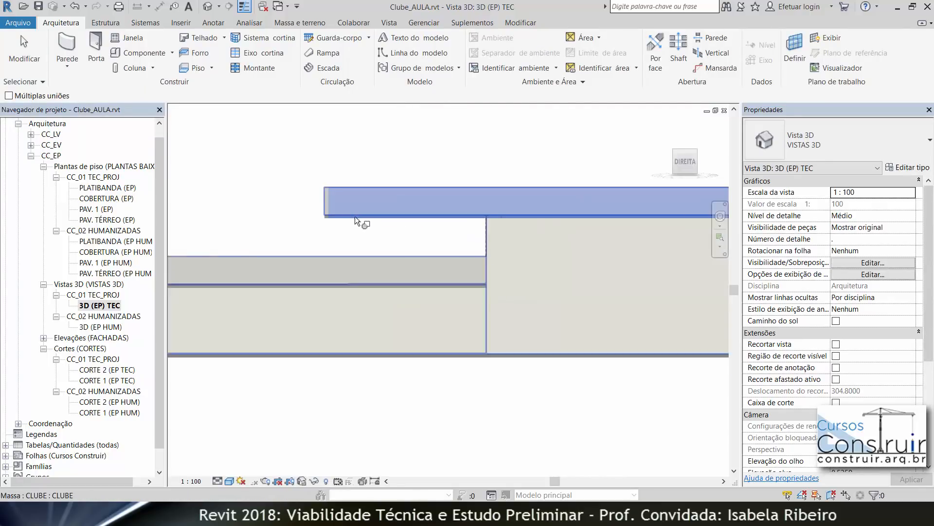
scroll(354, 215, "up", 3)
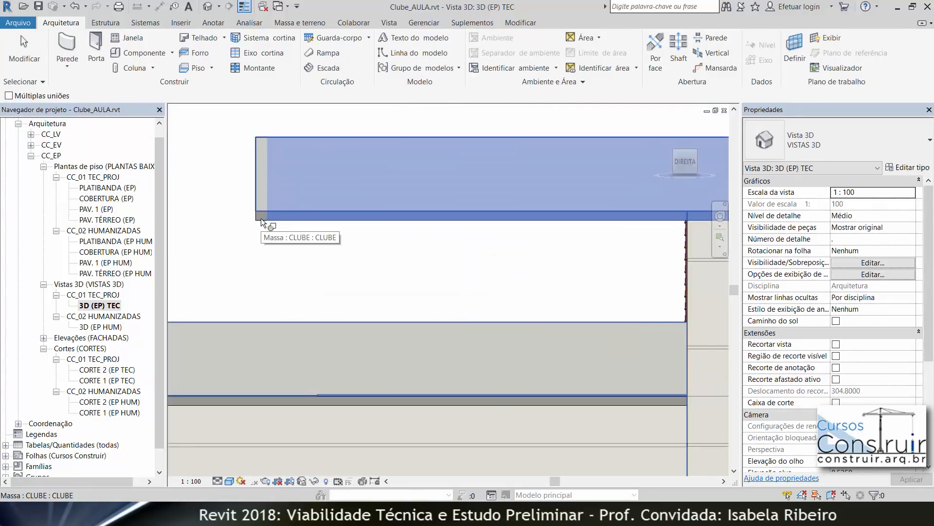
middle_click_drag(282, 244, 372, 286, "shift")
middle_click_drag(443, 360, 369, 234)
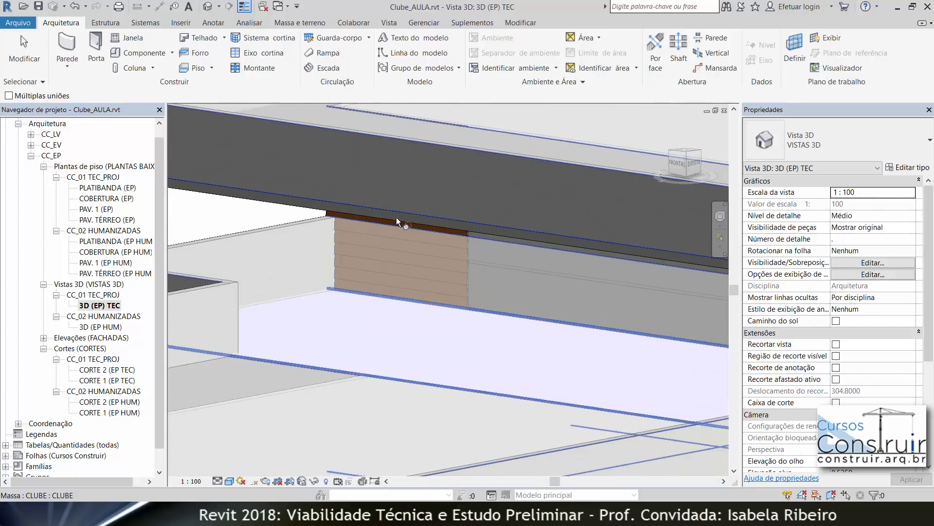
middle_click_drag(480, 275, 499, 336, "shift")
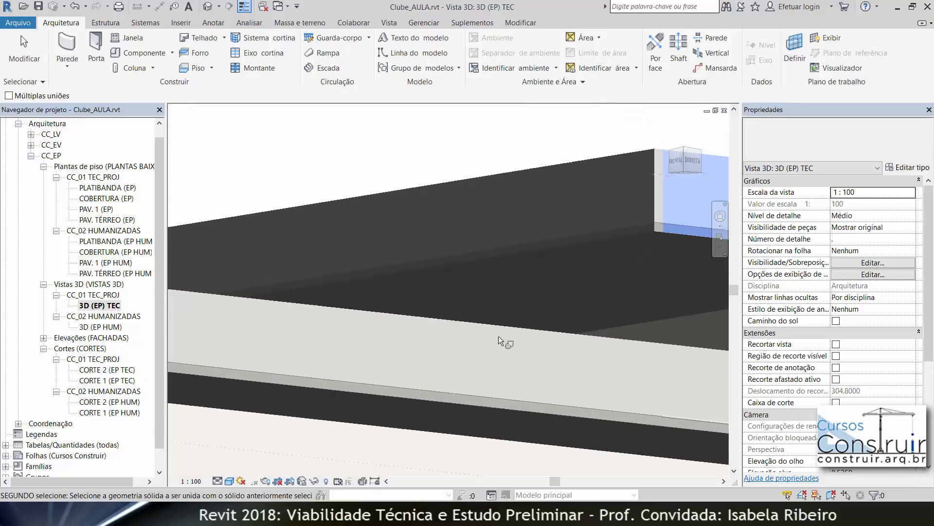
left_click(637, 240)
scroll(641, 246, "down", 1)
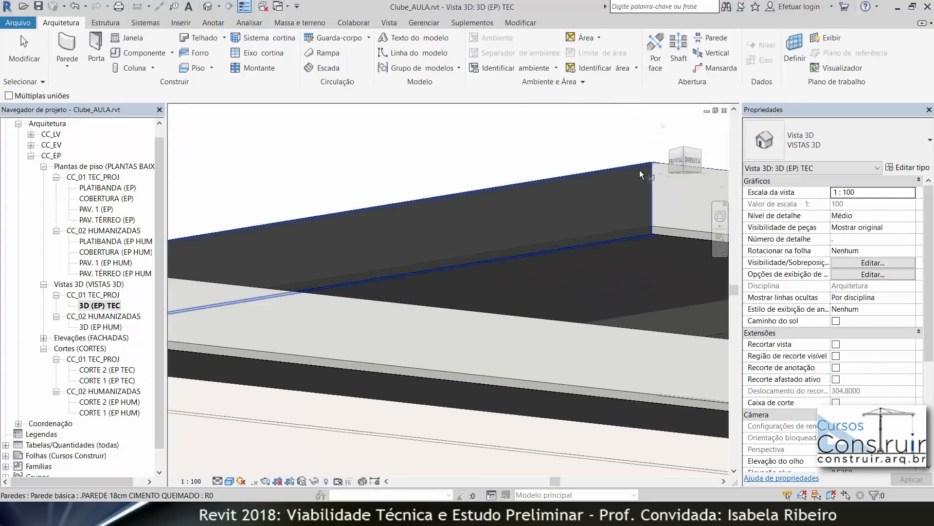
key("Escape")
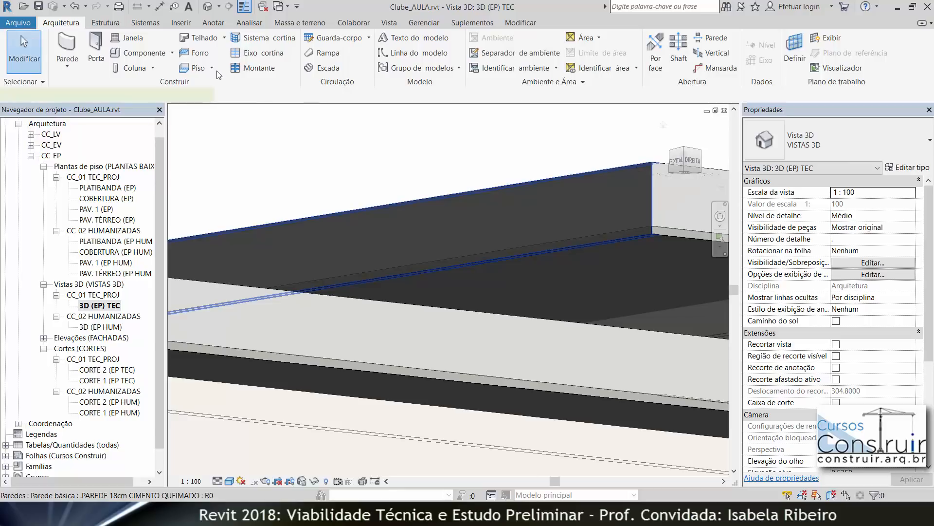
Step: Join the other roof parapet walls with the roof floor using Join Geometry
left_click(637, 166)
left_click(193, 68)
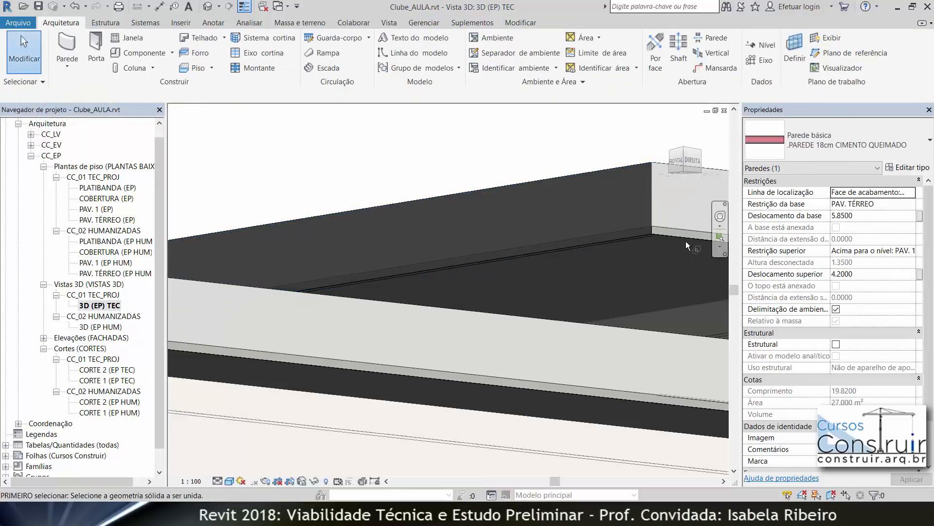
left_click(686, 240)
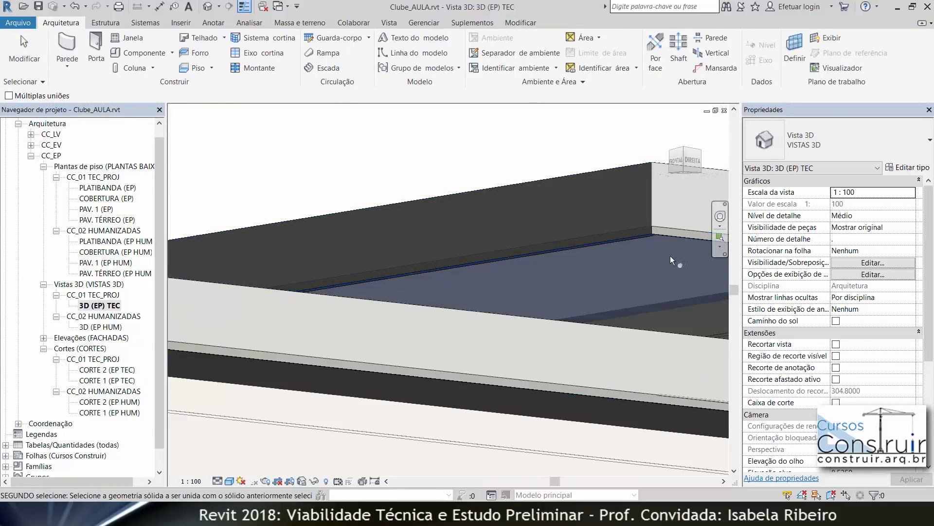
middle_click_drag(659, 291, 467, 392, "shift")
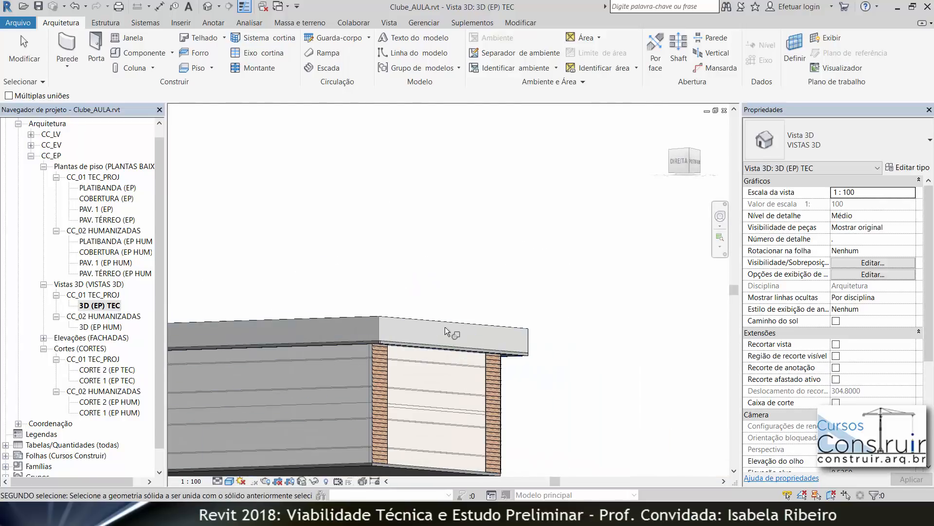
middle_click_drag(445, 326, 394, 328, "shift")
middle_click_drag(620, 395, 603, 345, "shift")
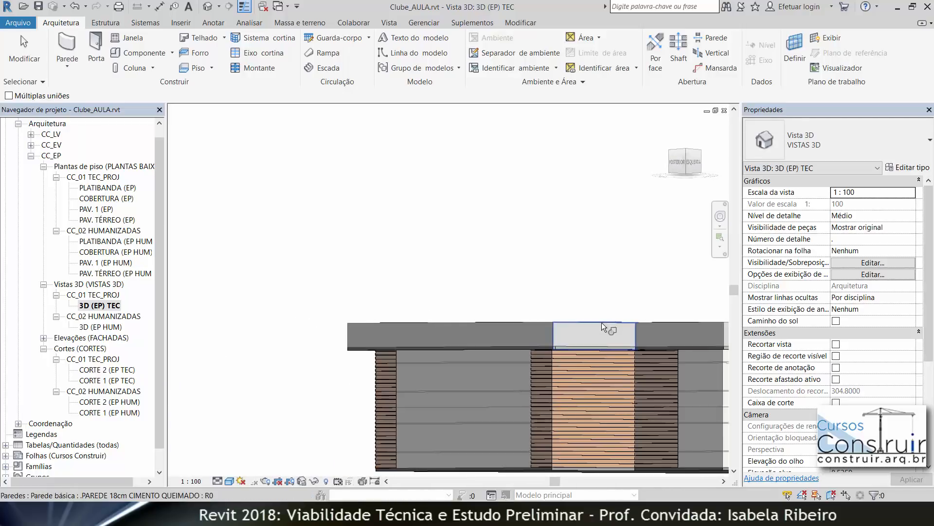
middle_click_drag(591, 380, 366, 388, "shift")
left_click(583, 331)
left_click(683, 325)
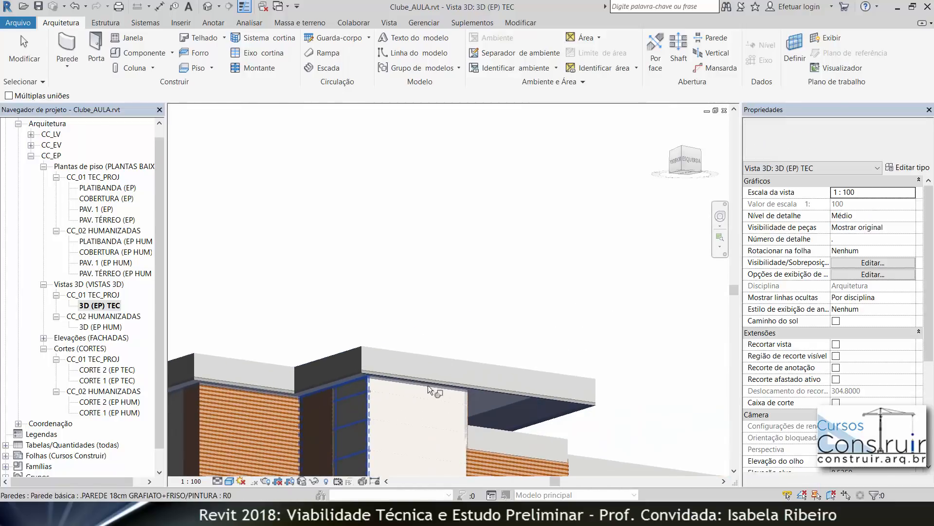
left_click(481, 362)
left_click(510, 396)
scroll(498, 256, "down", 1)
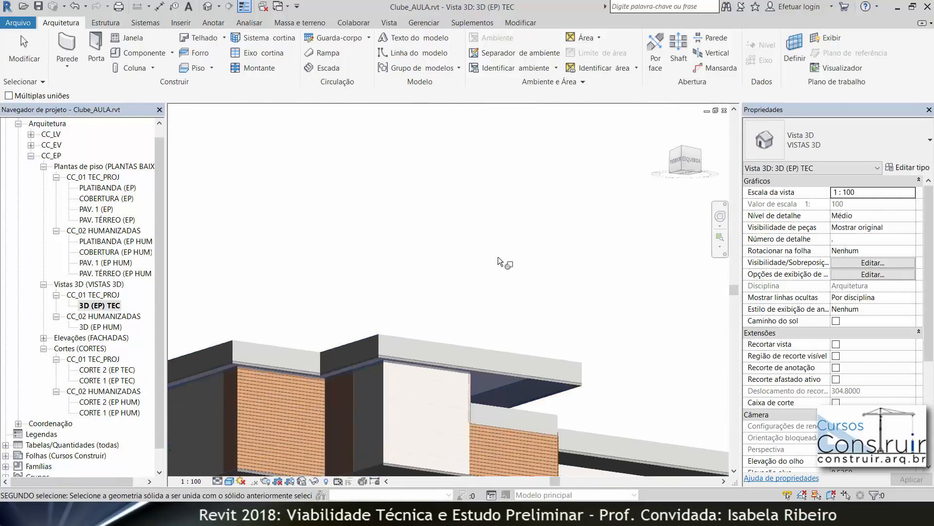
scroll(497, 256, "down", 3)
middle_click_drag(503, 256, 516, 360, "shift")
key("Escape")
Step: Open the CORTE 2 (EP TEC) and CORTE 1 (EP TEC) sections to examine the parapet-to-floor junctions
double_click(122, 370)
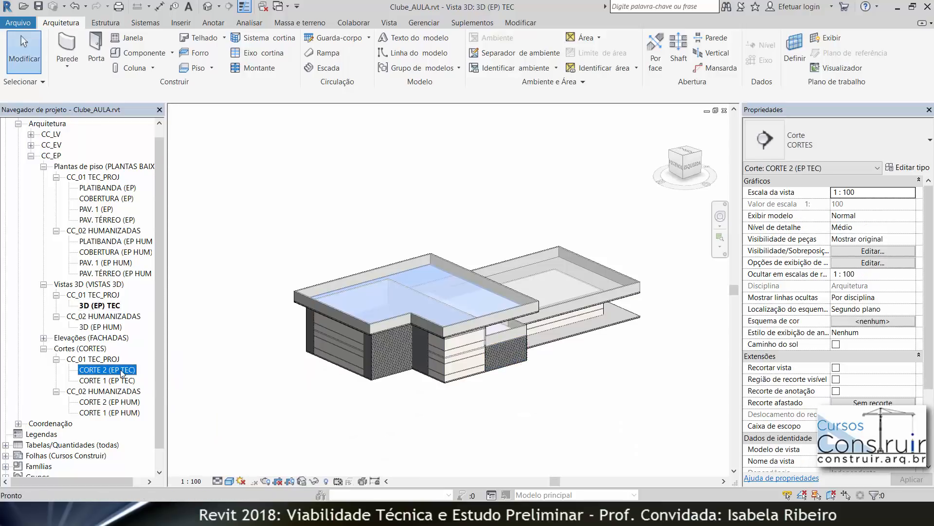
scroll(438, 243, "down", 5)
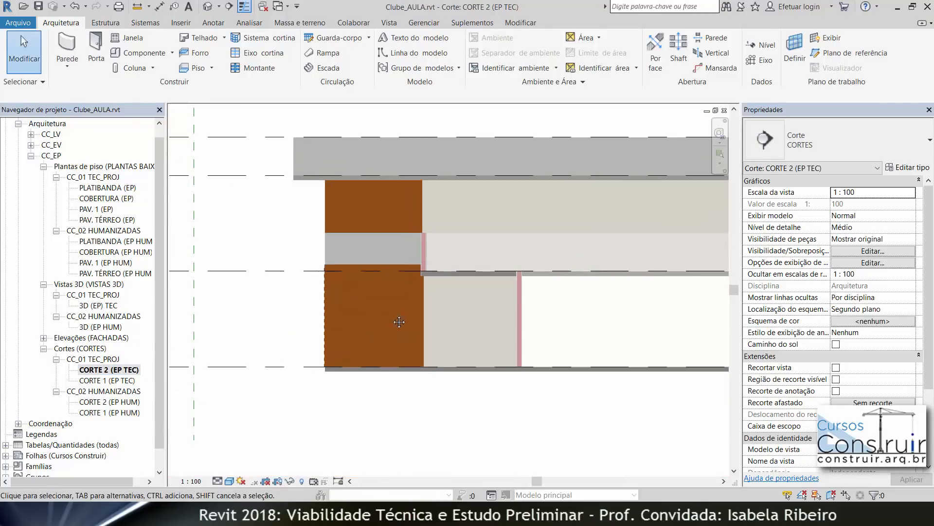
middle_click_drag(275, 334, 202, 338)
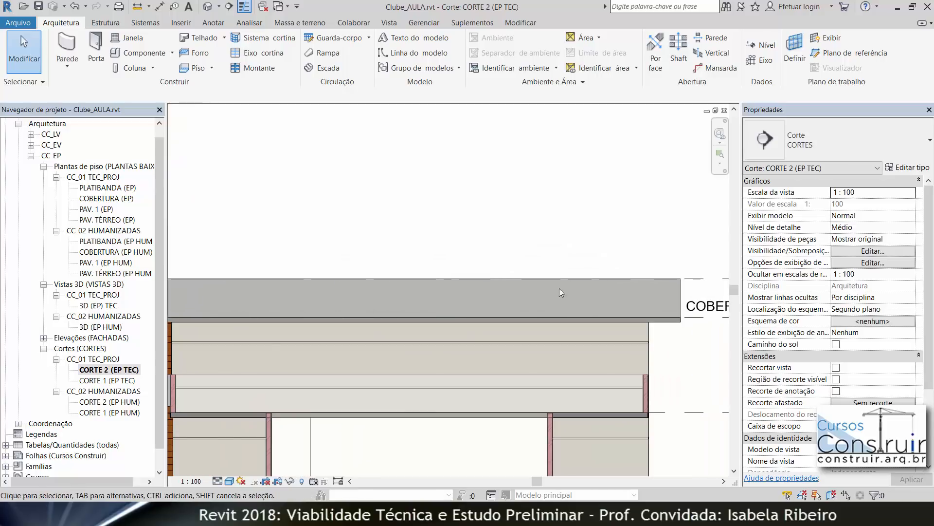
left_click(100, 382)
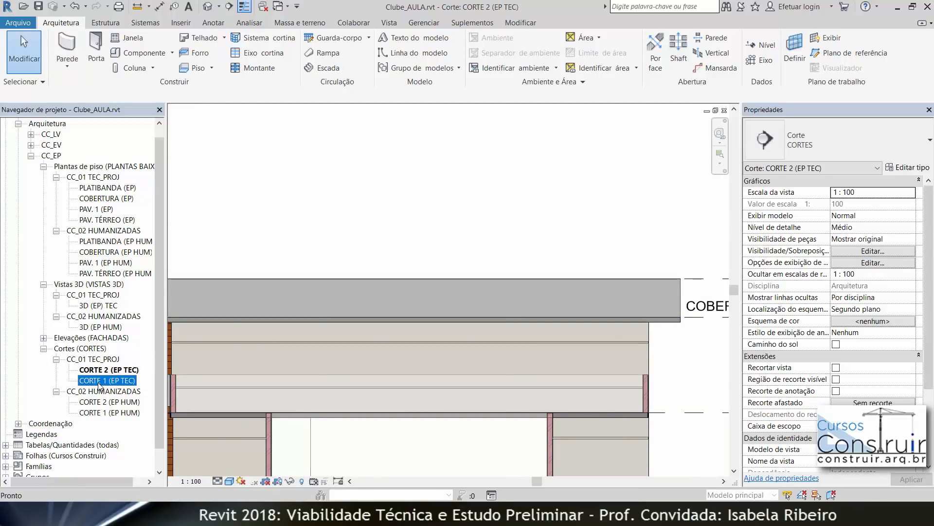
double_click(99, 383)
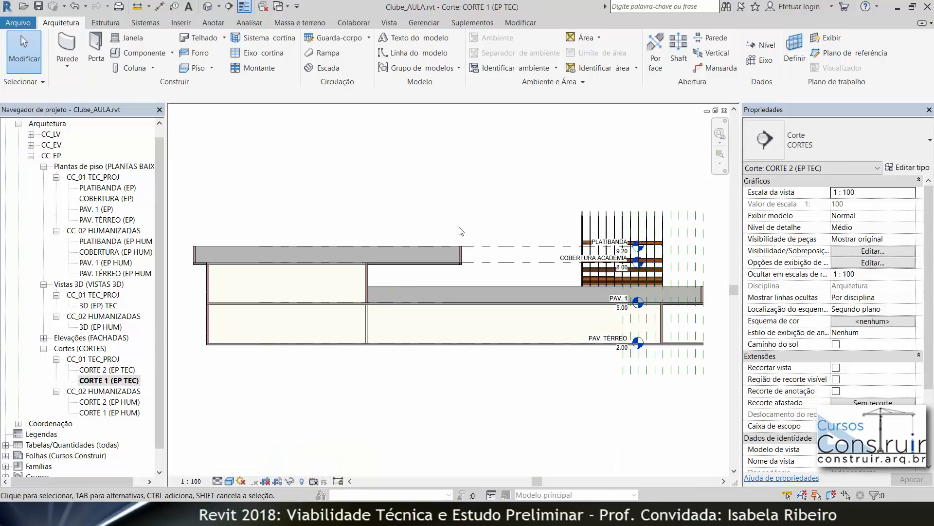
scroll(456, 256, "up", 8)
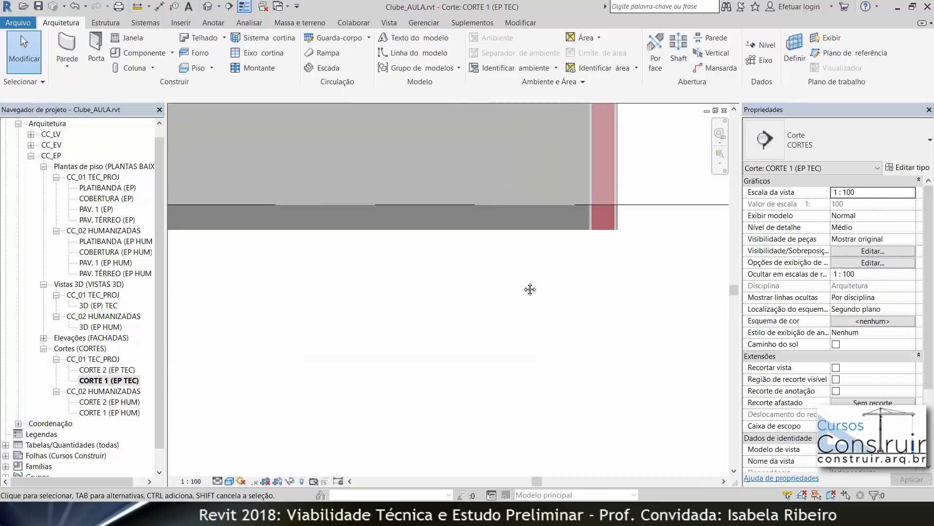
Step: Join the parapet wall with the roof floor in the CORTE 1 section
left_click(520, 21)
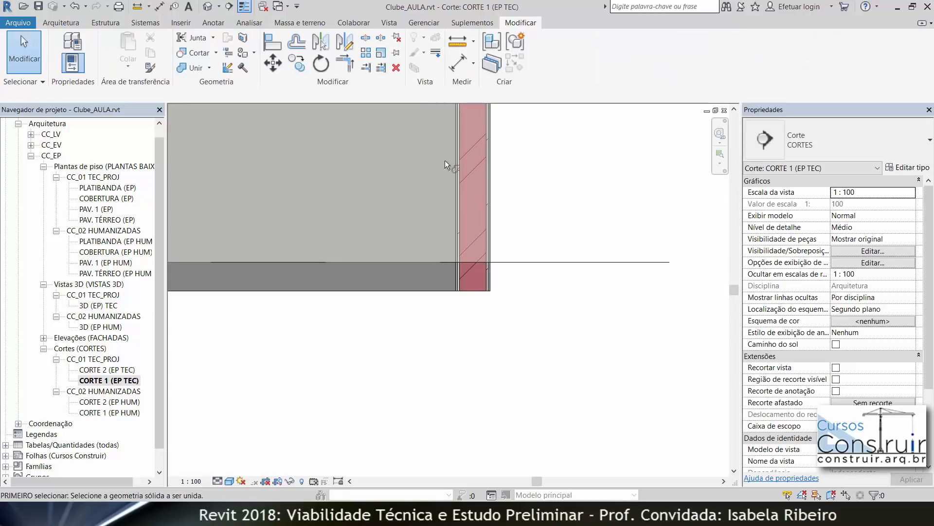
left_click(483, 179)
left_click(404, 288)
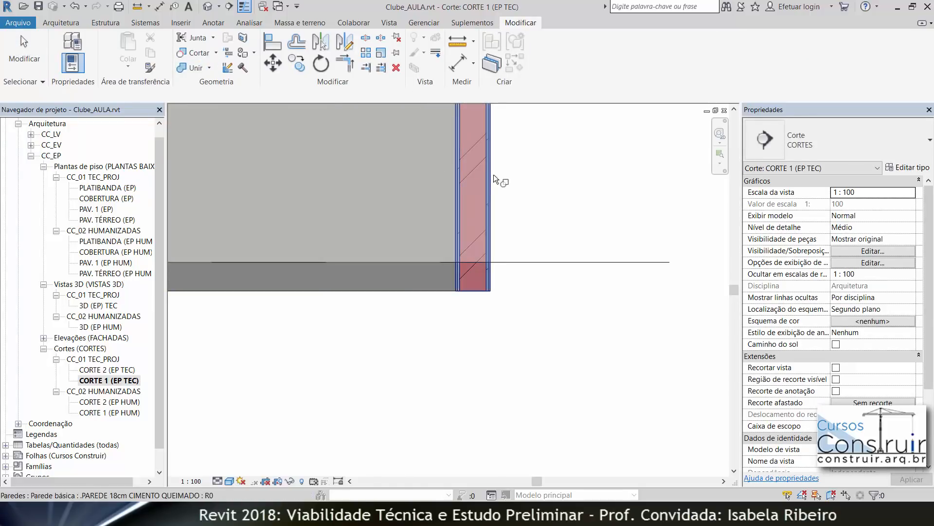
left_click(488, 175)
left_click(415, 291)
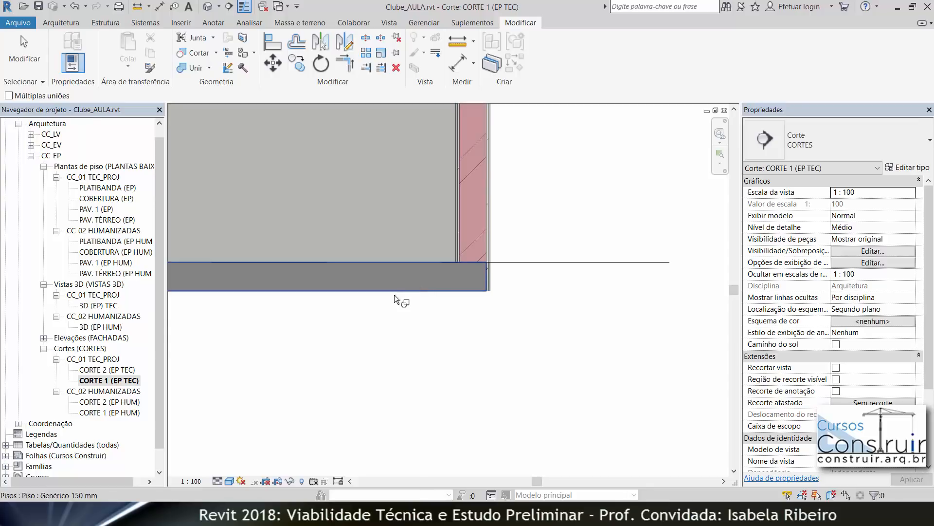
Step: Join the opposite parapet wall with the roof floor in the section
scroll(400, 301, "down", 5)
middle_click_drag(400, 304, 686, 307)
scroll(271, 273, "down", 5)
middle_click_drag(271, 273, 674, 289)
scroll(368, 285, "up", 8)
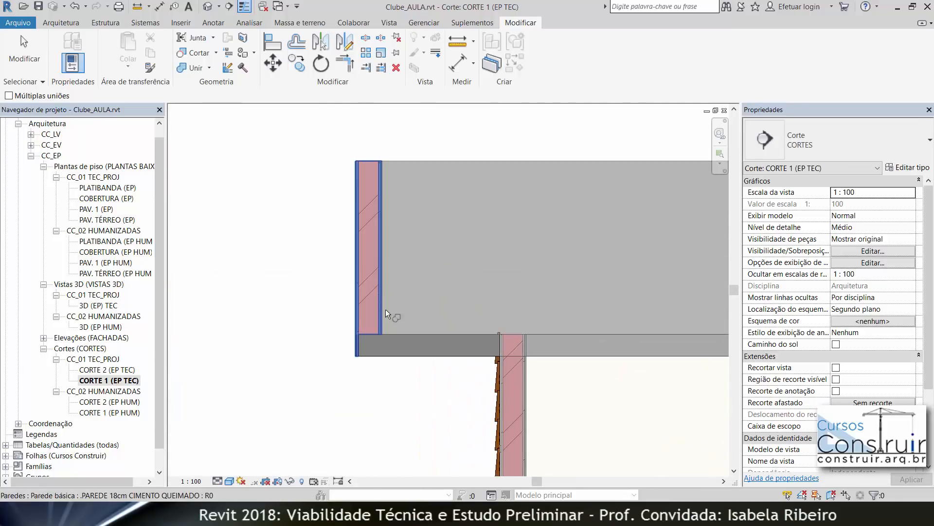
scroll(360, 356, "up", 3)
scroll(341, 320, "up", 4)
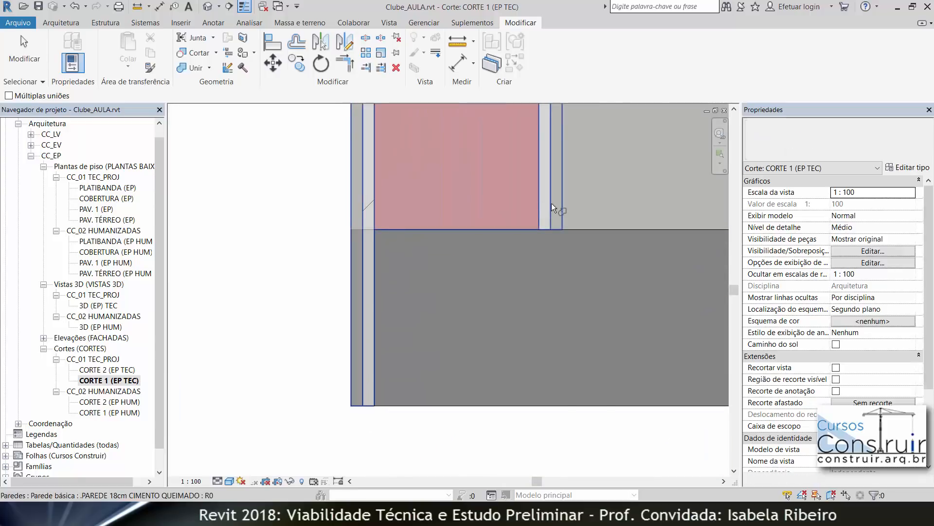
left_click(551, 203)
left_click(422, 407)
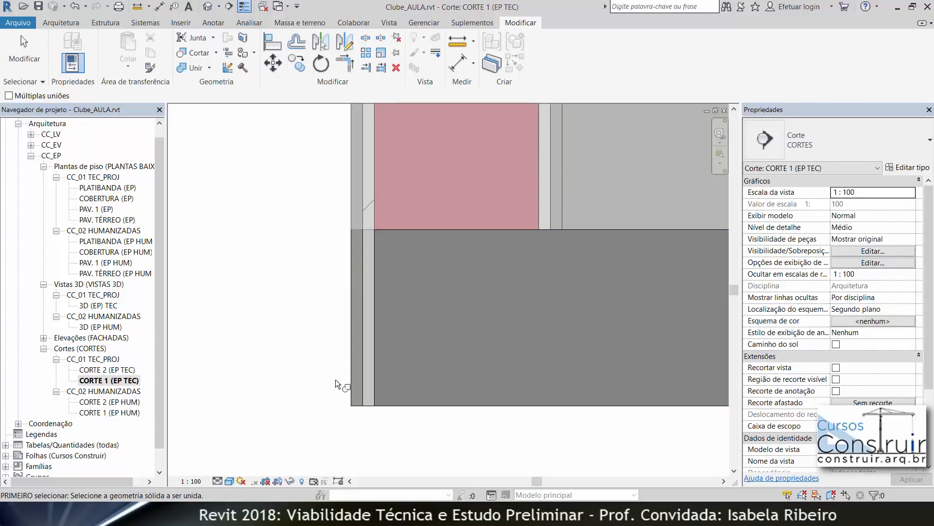
scroll(335, 379, "down", 5)
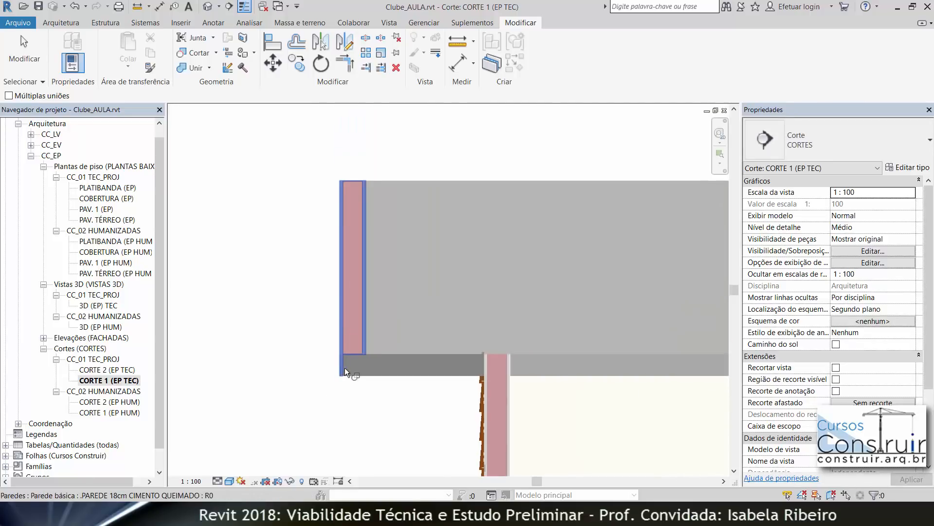
middle_click_drag(368, 370, 398, 392)
Step: Open the 3D (EP HUM) view and orbit around the roof to examine its parapet walls
double_click(111, 371)
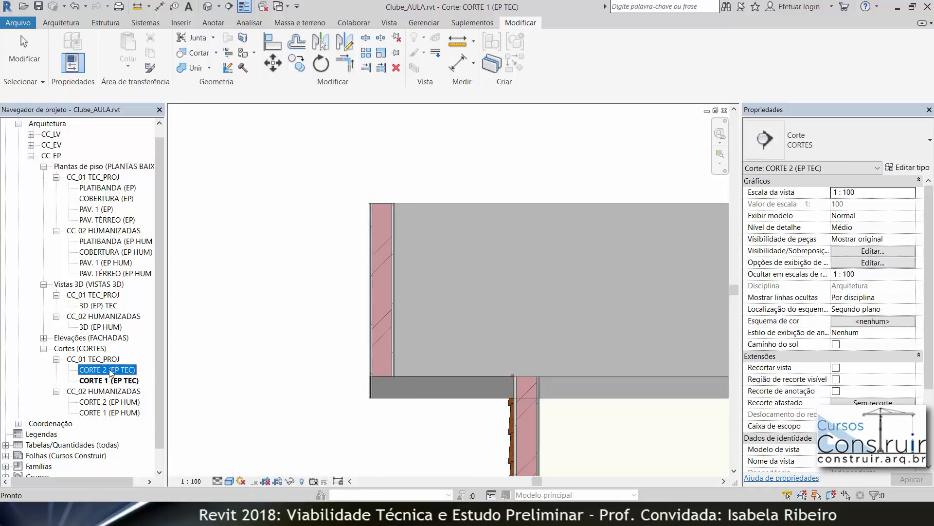
double_click(108, 337)
double_click(102, 327)
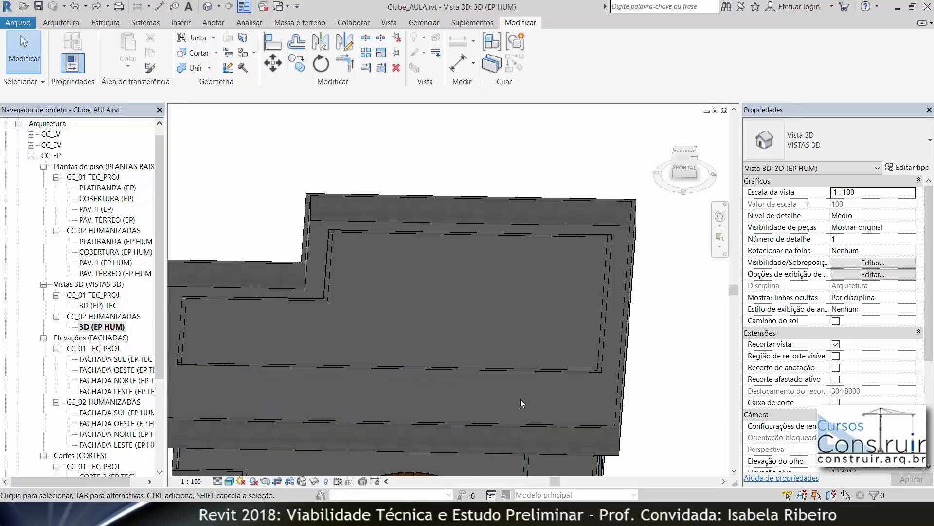
scroll(536, 341, "down", 5)
middle_click_drag(549, 301, 528, 281)
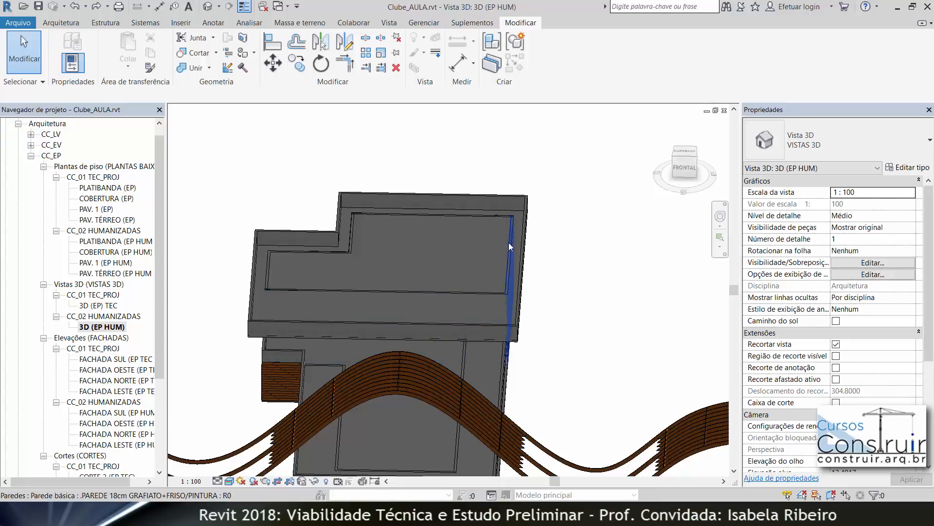
scroll(459, 290, "up", 2)
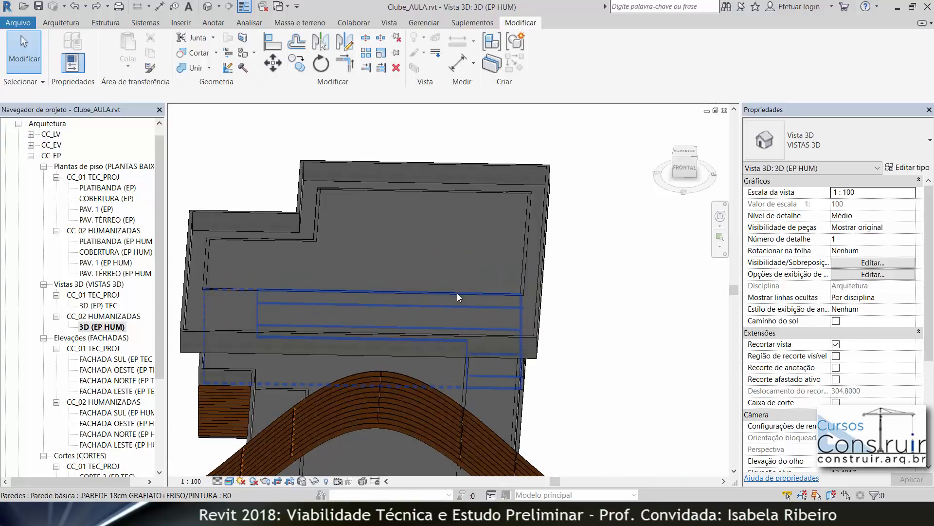
Step: Try to attach the top of a roof parapet wall to a floor, orbiting around the building
left_click(457, 293)
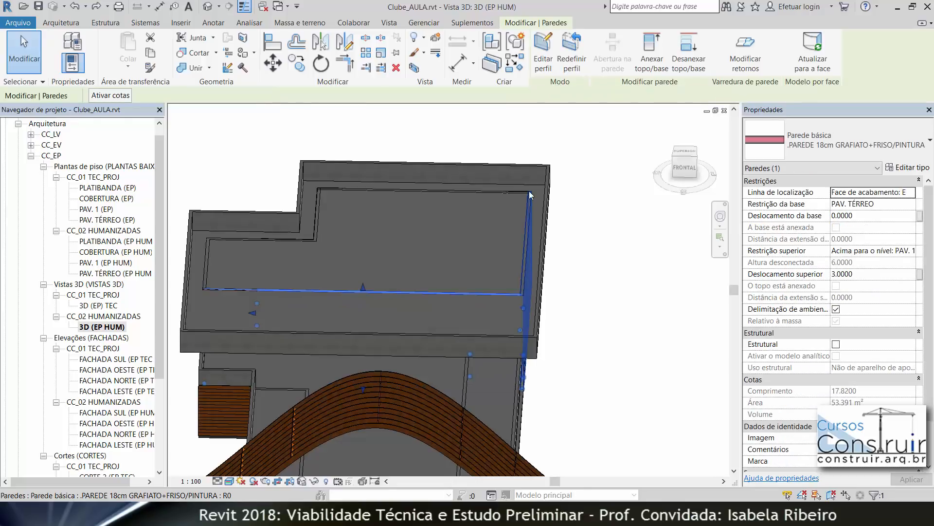
left_click(647, 54)
middle_click_drag(613, 384, 406, 259, "shift")
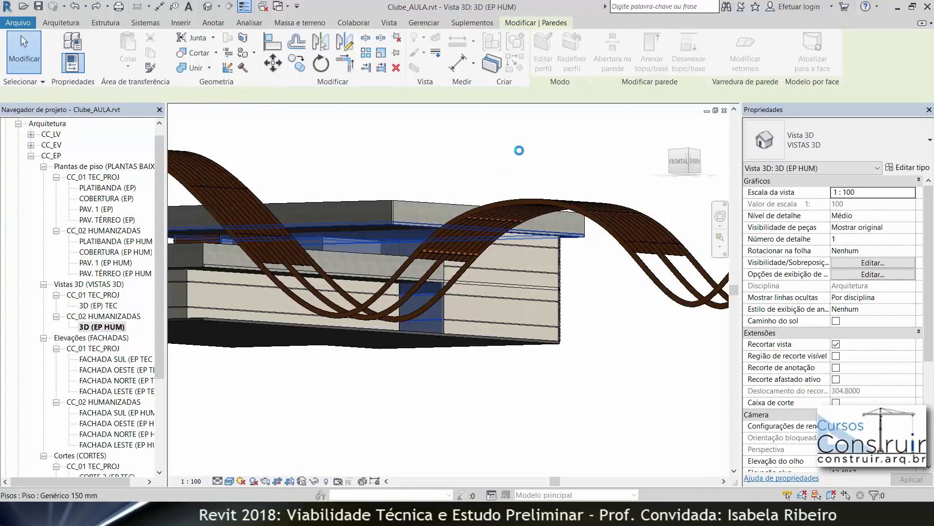
middle_click_drag(521, 155, 319, 315, "shift")
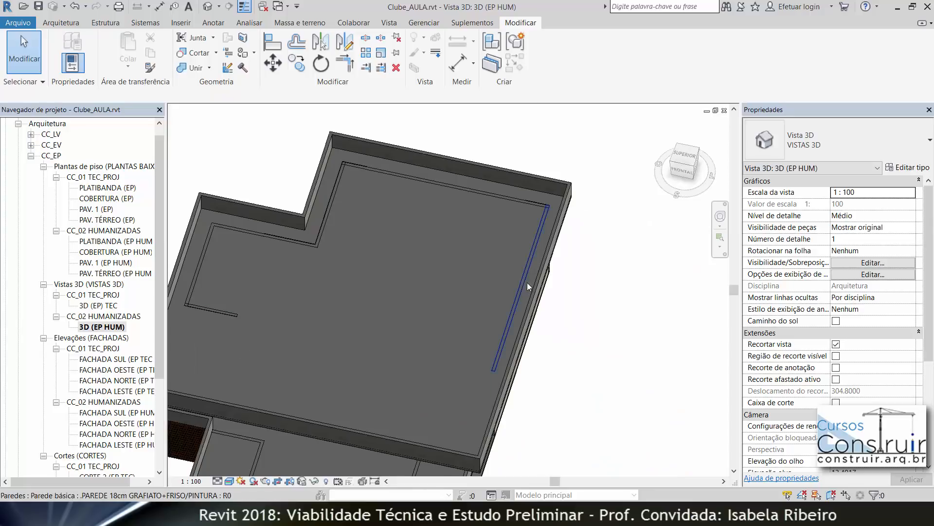
middle_click_drag(453, 313, 485, 225)
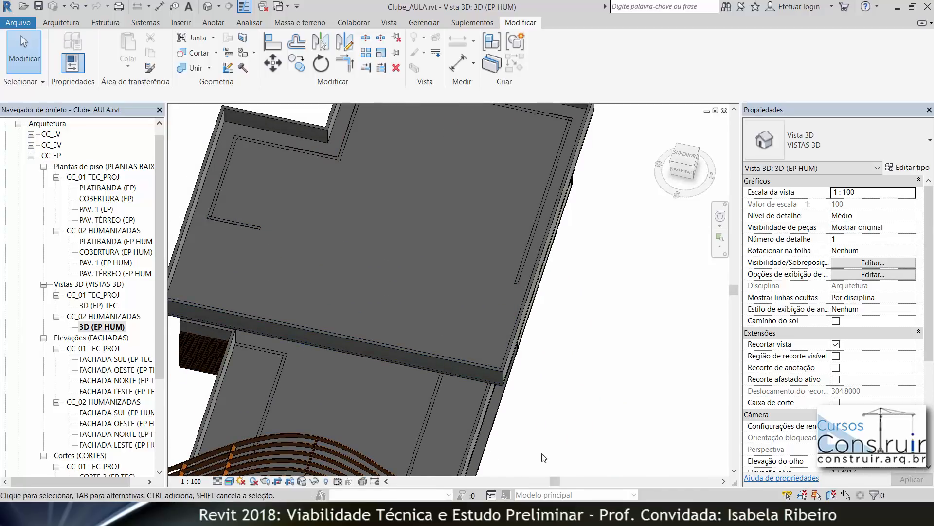
mouse_move(514, 454)
middle_mouse_down("shift")
mouse_move(317, 277)
mouse_move(428, 294)
middle_mouse_up("shift")
Step: Select four ground-floor walls of the lower block and attach their tops to the floor slab above
left_click(420, 294)
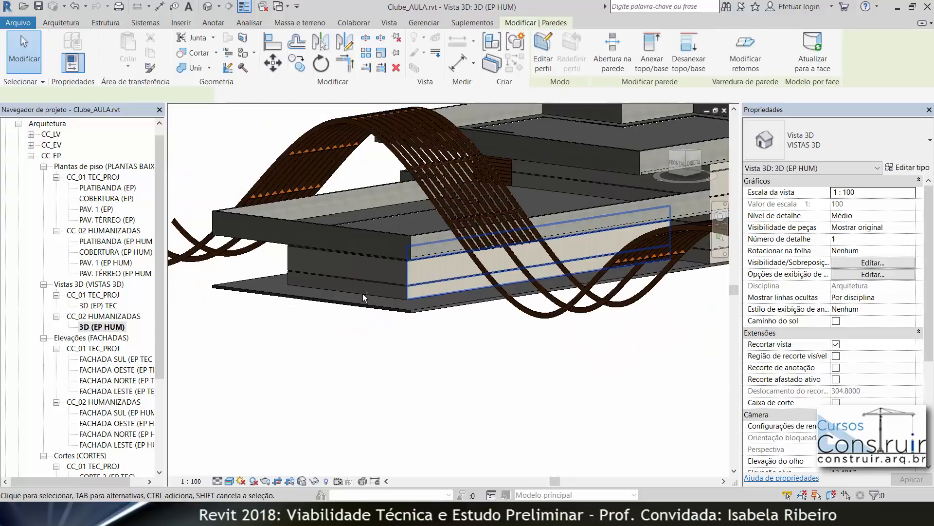
left_click(357, 291)
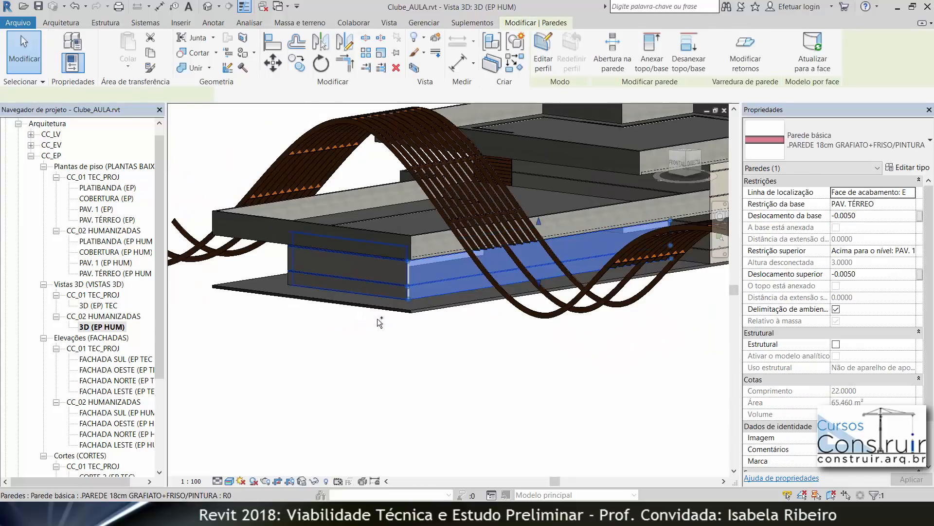
left_click(372, 292, "ctrl")
middle_click_drag(511, 375, 563, 380, "shift")
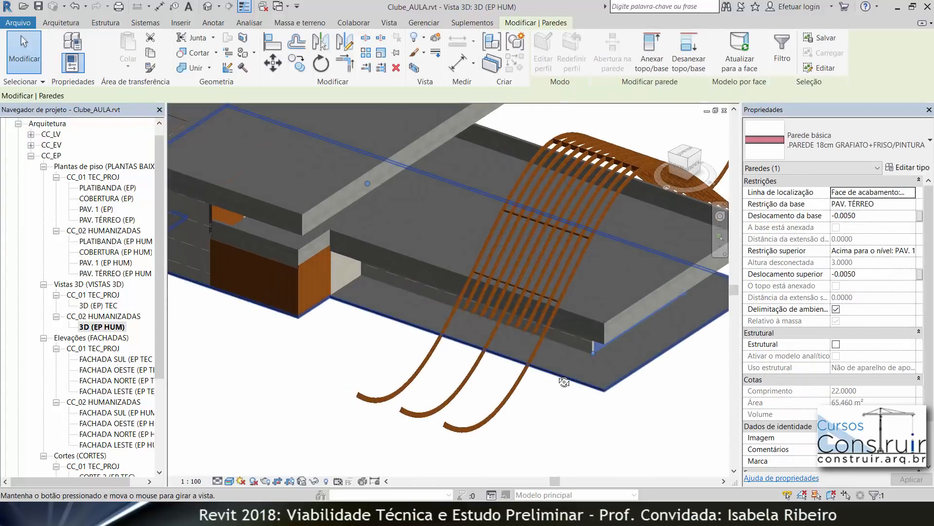
left_click(580, 347, "ctrl")
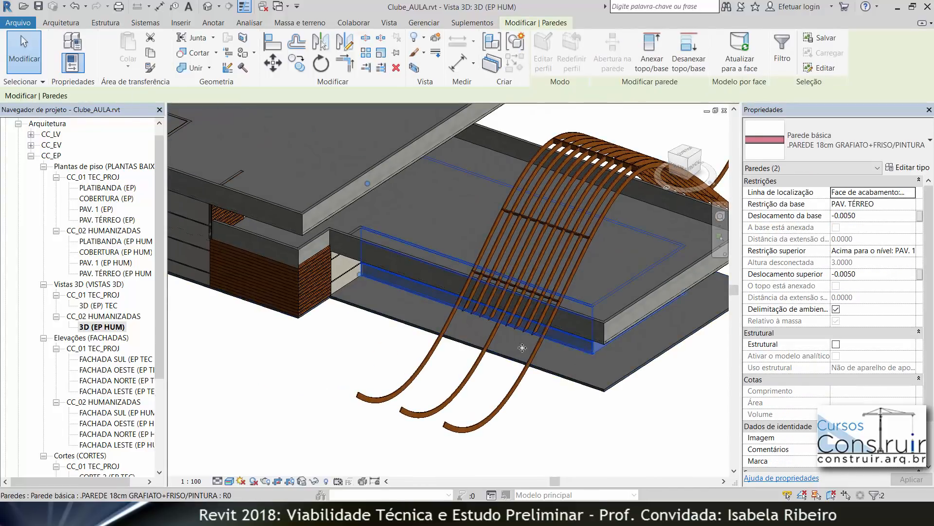
left_click(346, 282, "ctrl")
left_click(667, 51)
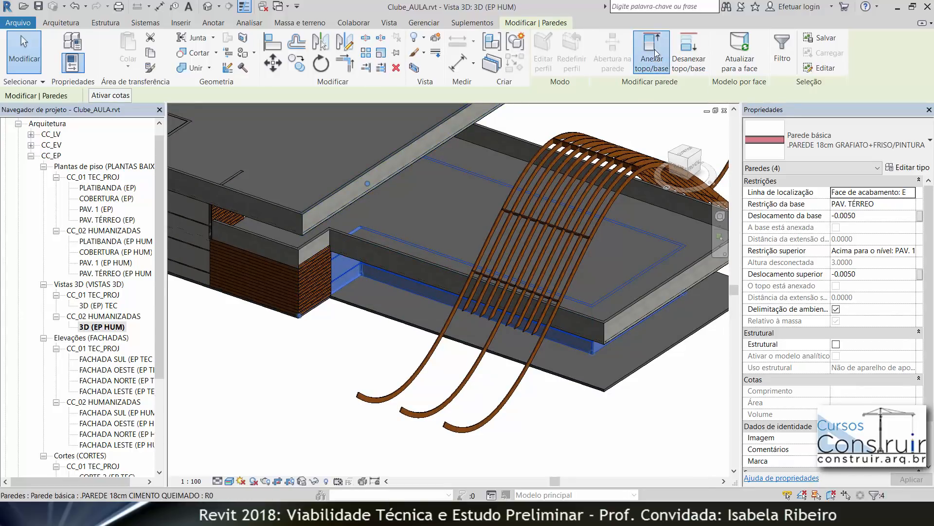
left_click(704, 225)
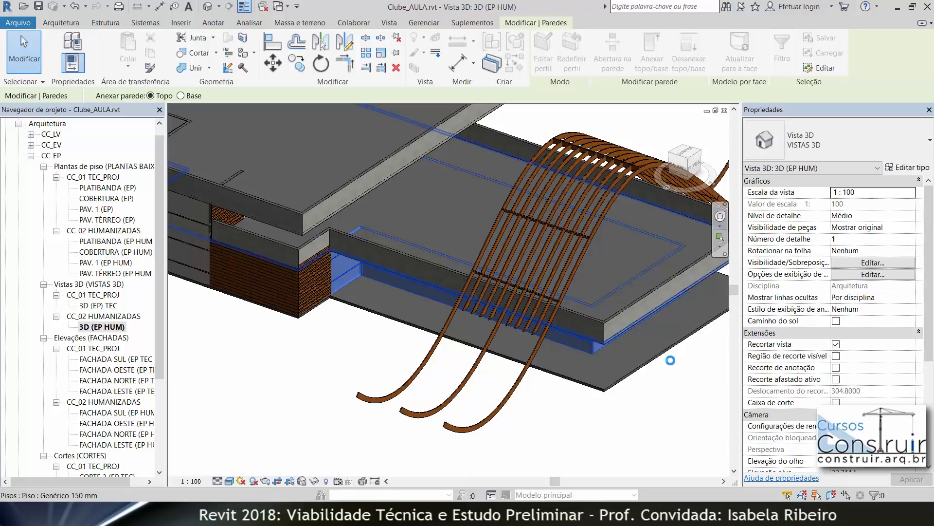
key("Escape")
Step: Select the five roof parapet walls and attach their tops to the roof-level floor slab
middle_click_drag(439, 396, 441, 438)
middle_click_drag(375, 229, 404, 419)
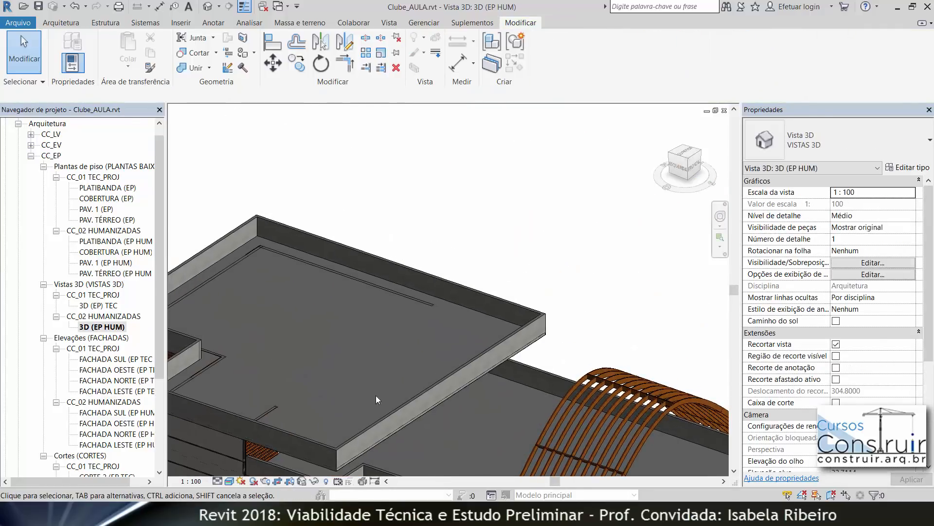
left_click(341, 276)
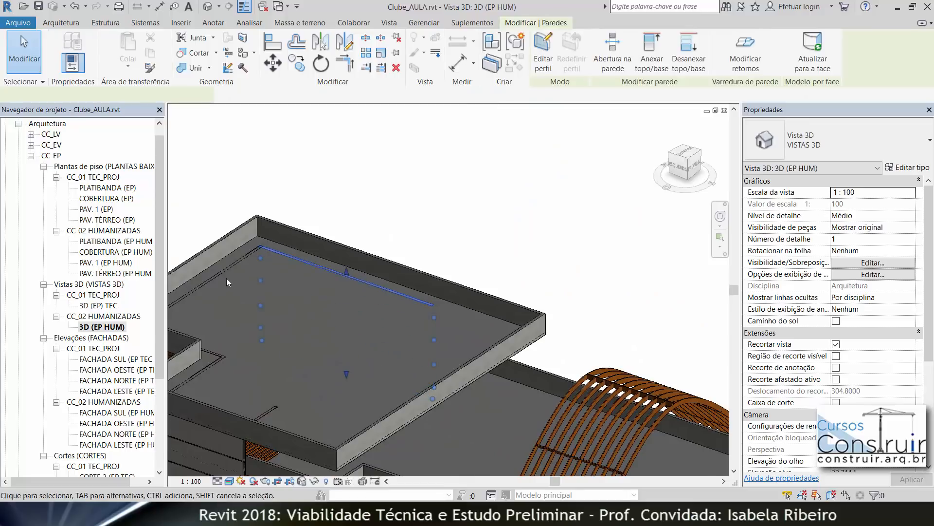
left_click(265, 408, "ctrl")
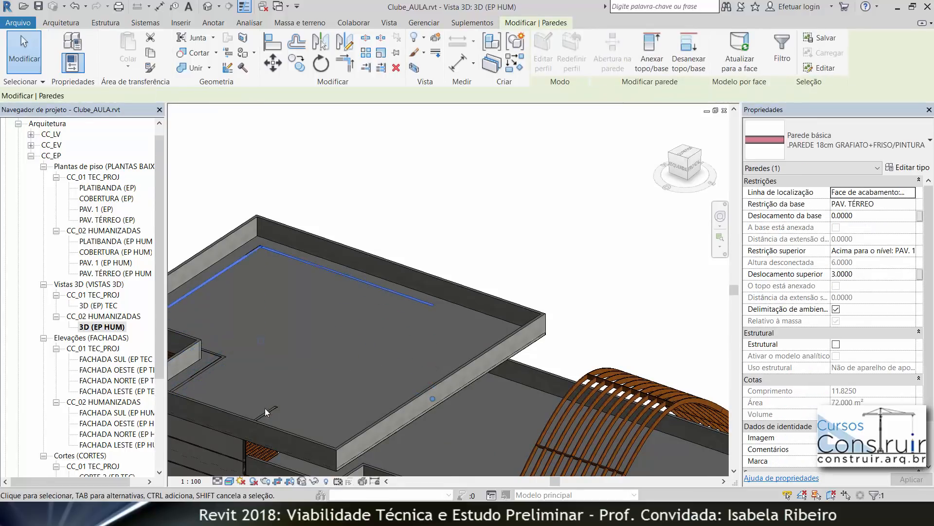
middle_click_drag(264, 375, 306, 366, "shift")
left_click(306, 373, "ctrl")
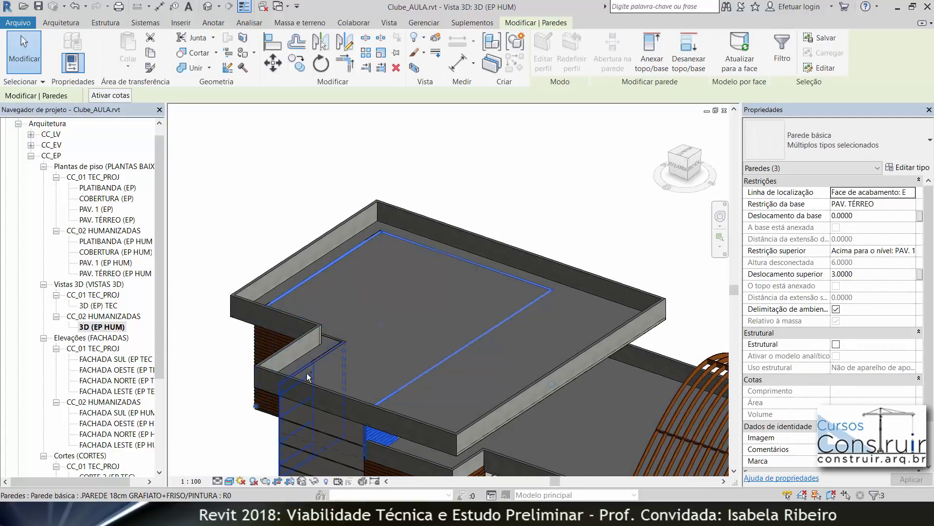
left_click(329, 346, "ctrl")
middle_click_drag(390, 329, 299, 364, "shift")
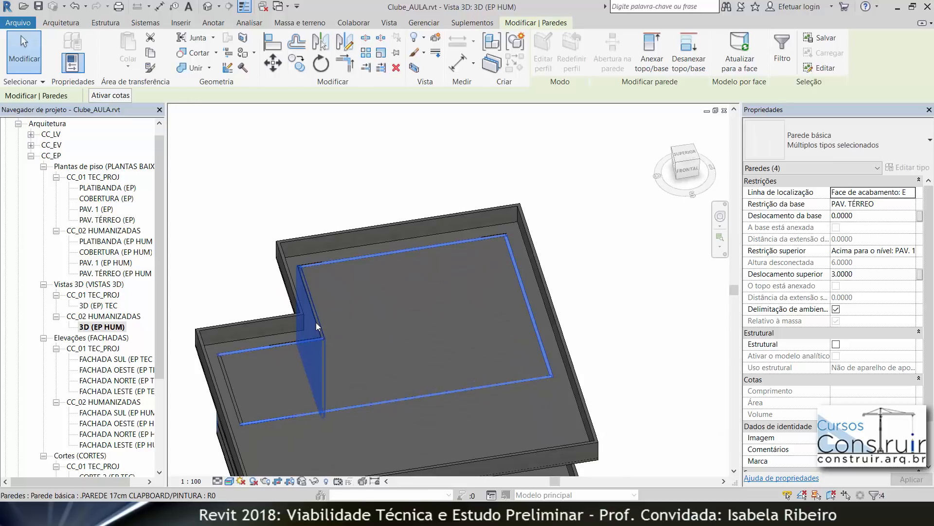
left_click(236, 395, "ctrl")
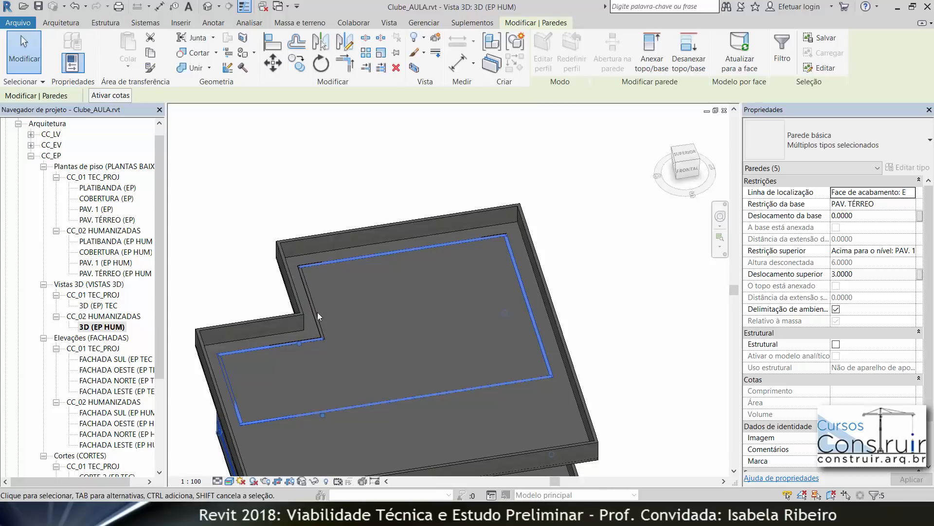
left_click(652, 48)
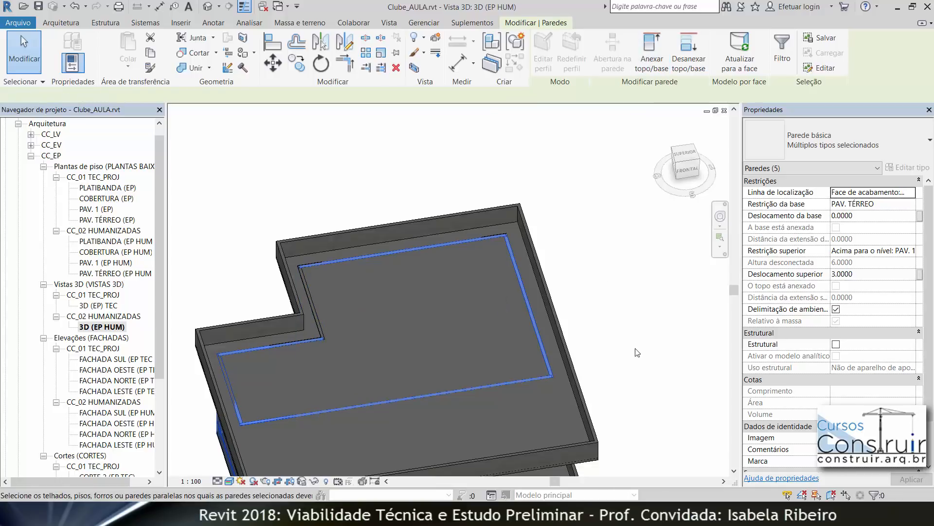
middle_click_drag(590, 279, 568, 243, "shift")
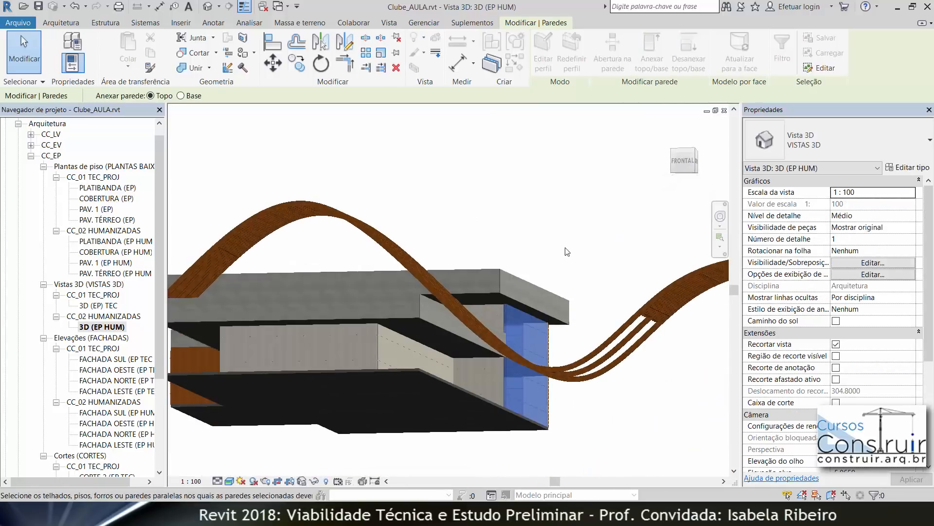
left_click(501, 298)
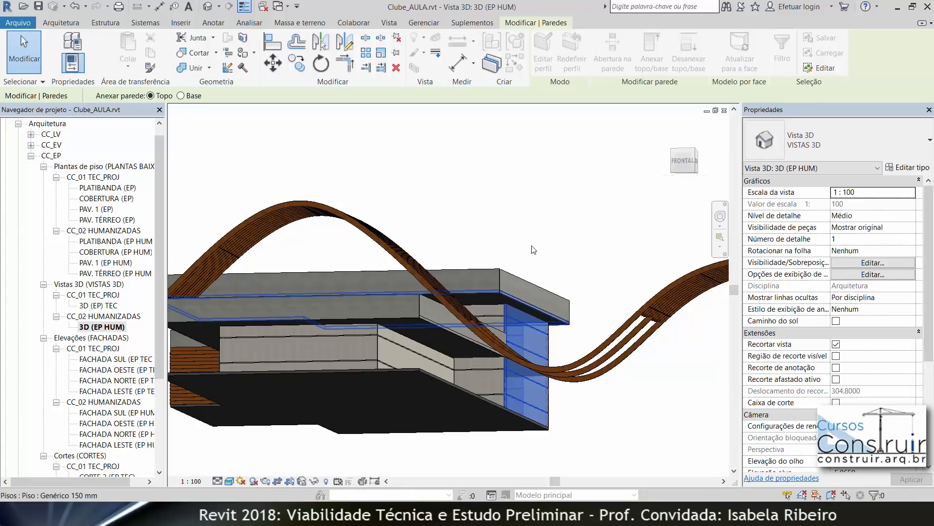
left_click(582, 221)
middle_click_drag(584, 229, 591, 294, "shift")
scroll(434, 229, "up", 5)
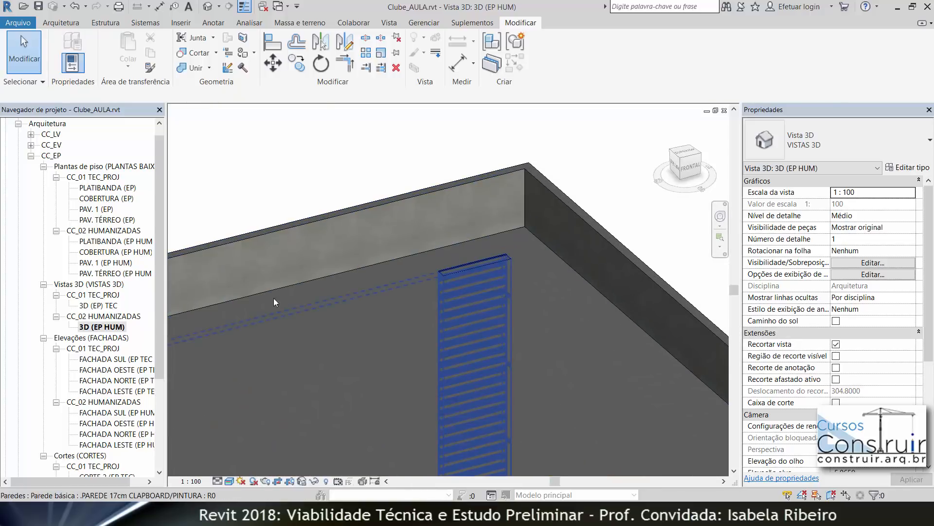
scroll(433, 234, "down", 8)
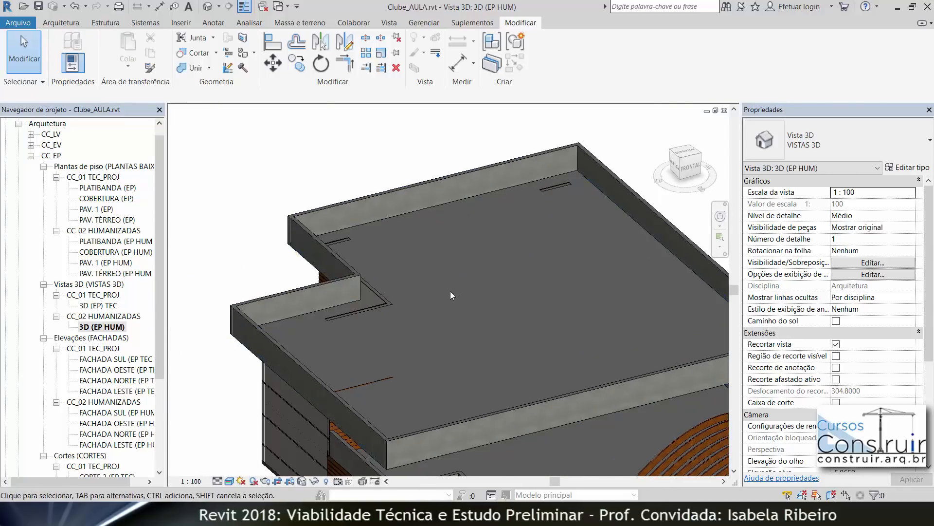
Step: Open the FACHADA NORTE (EP HUM) elevation and zoom in on the building
middle_click_drag(241, 255, 78, 244)
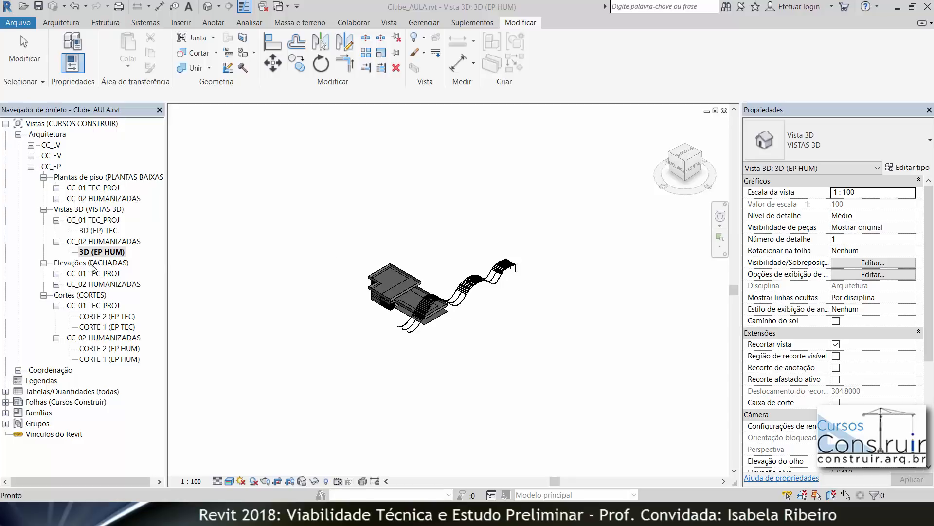
left_click(57, 284)
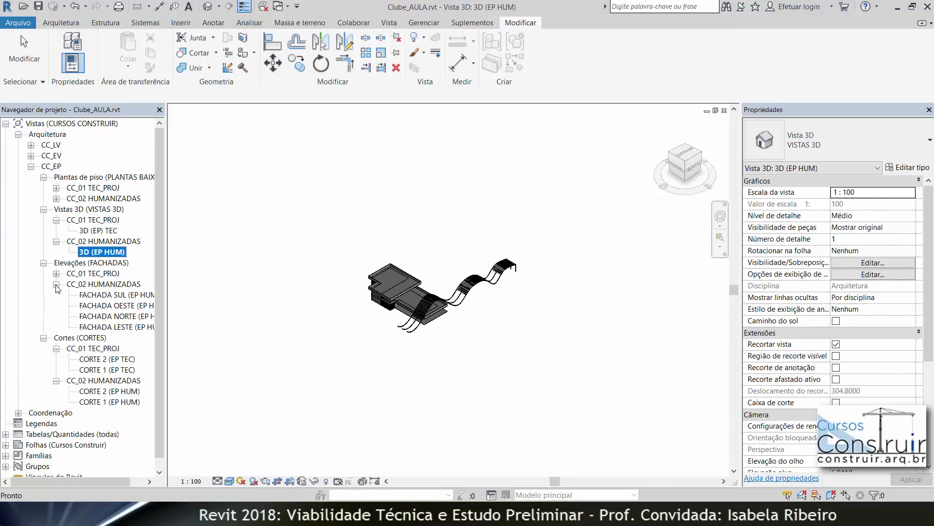
double_click(124, 317)
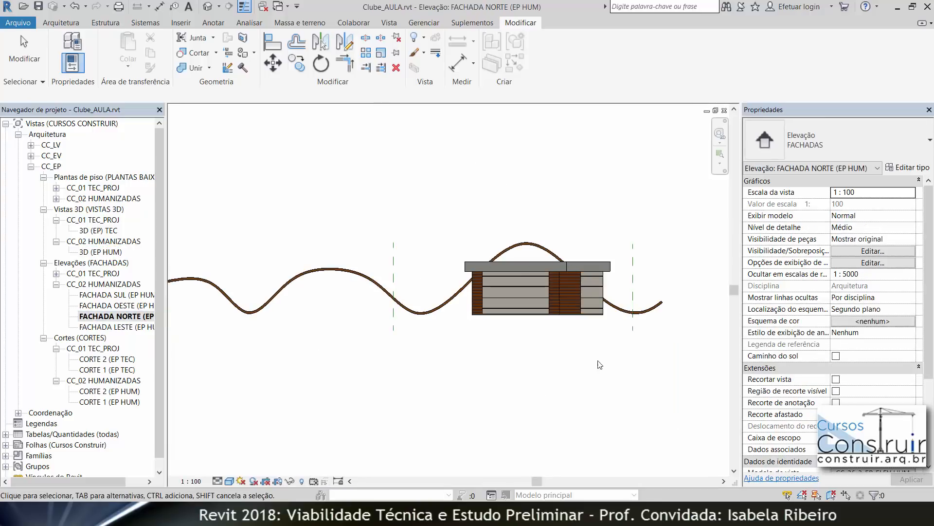
scroll(584, 347, "up", 2)
scroll(583, 344, "up", 2)
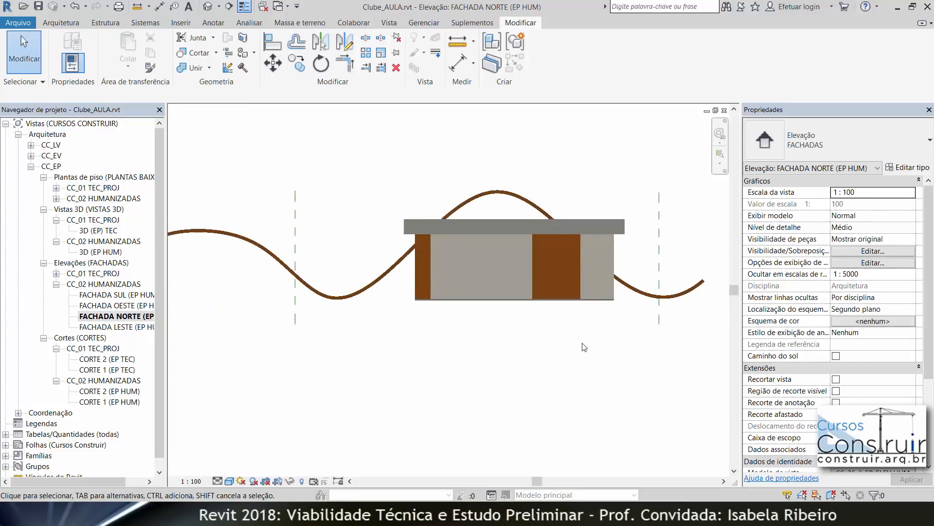
middle_click_drag(583, 344, 501, 395)
scroll(431, 378, "up", 3)
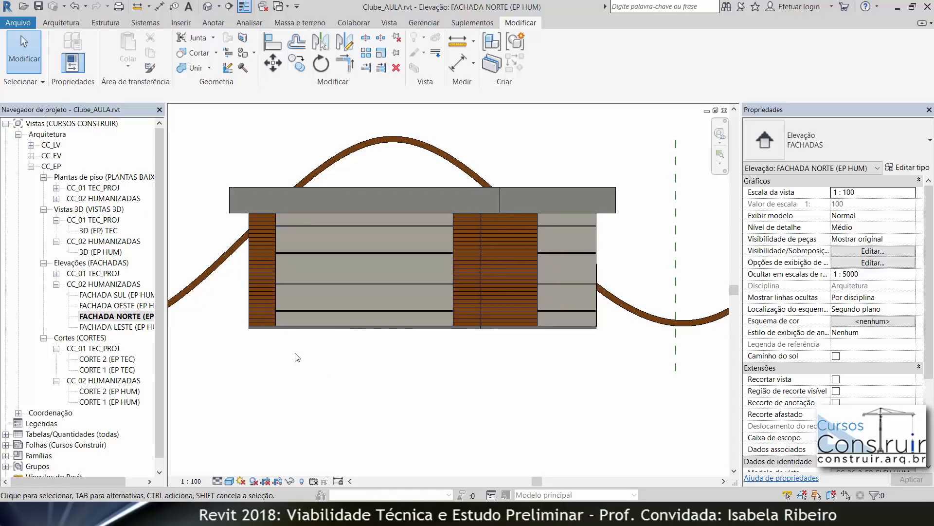
Step: Draw a vertical detail line across the facade from the base up to the roof slab's midpoint
left_click(215, 26)
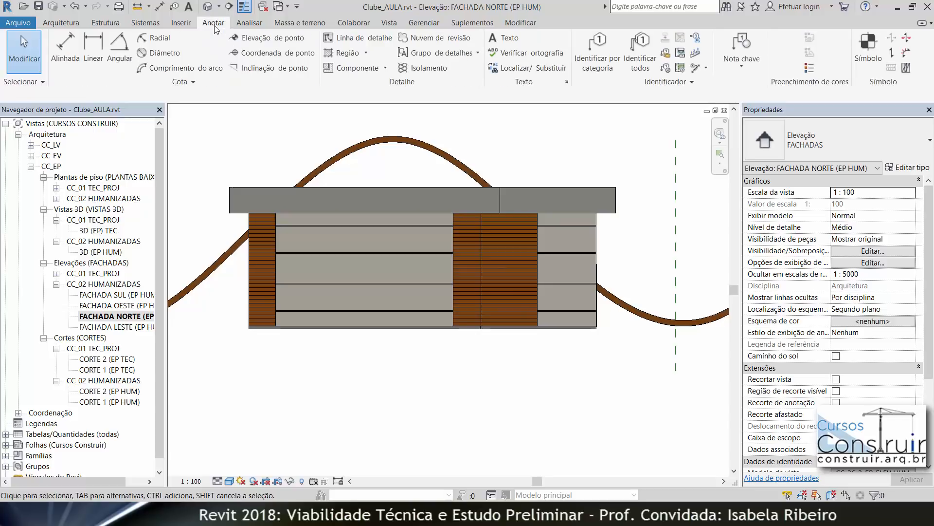
left_click(364, 38)
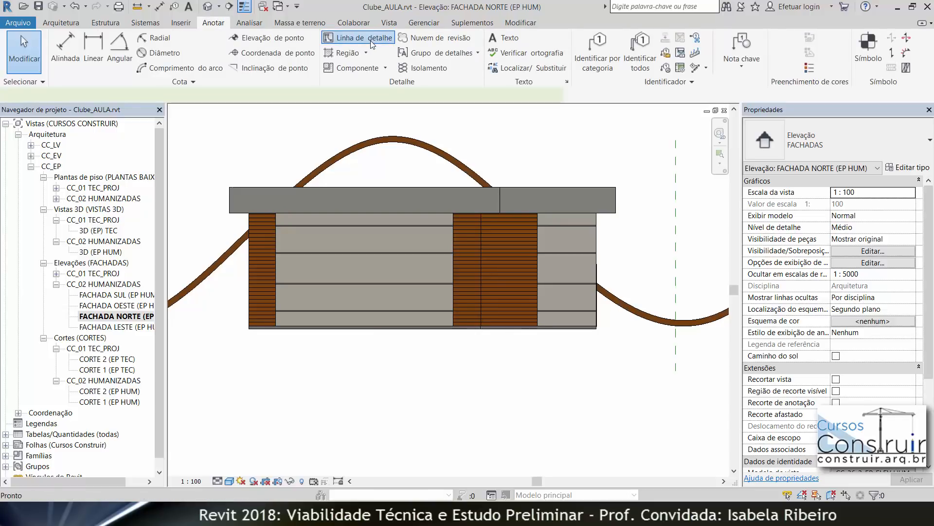
left_click(364, 328)
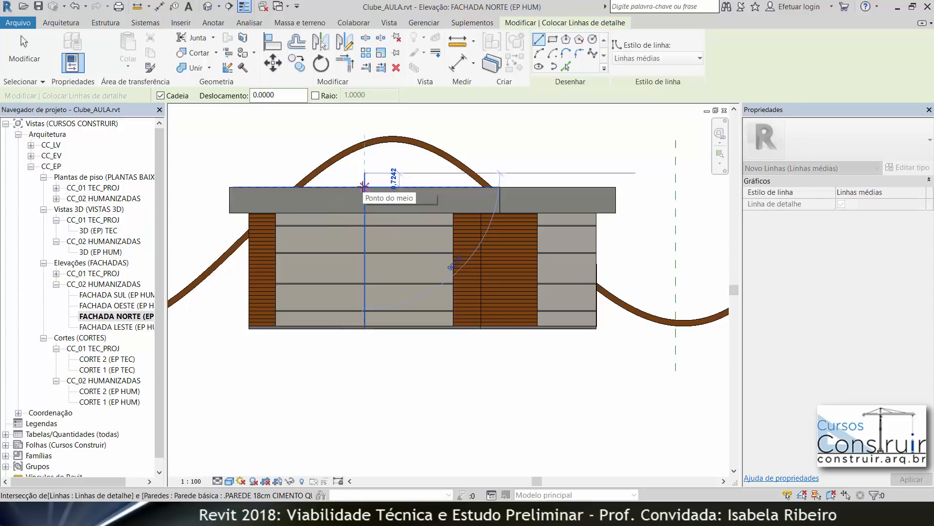
left_click(364, 186)
key("Escape")
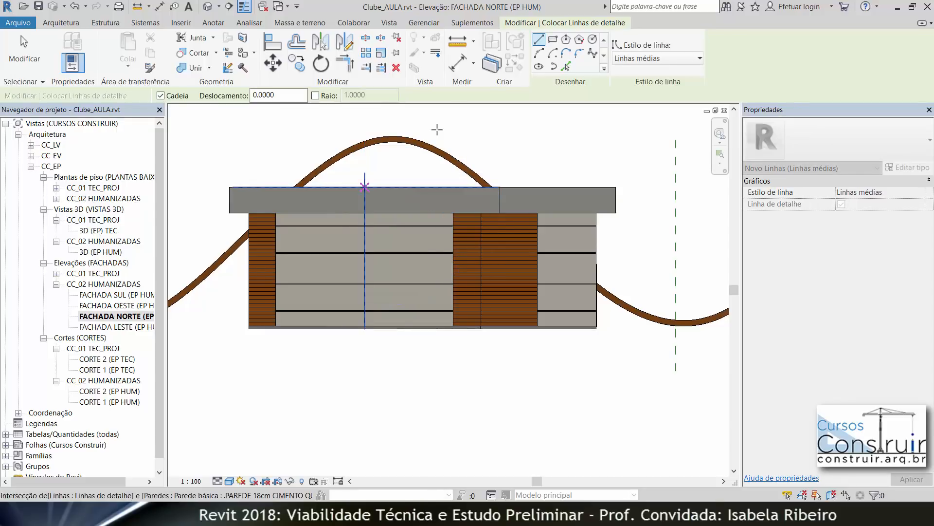
key("Escape")
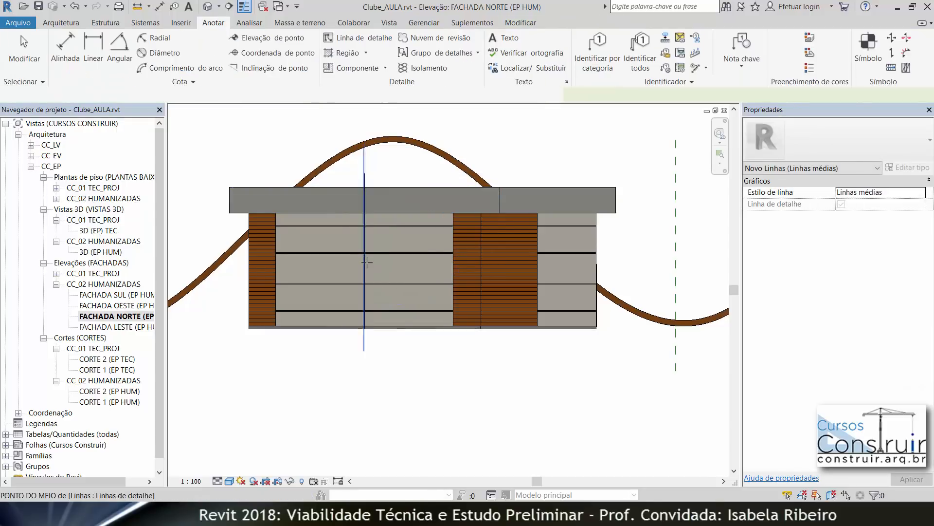
Step: Measure the distance from the detail line to the facade's side wall
scroll(367, 263, "up", 2)
left_click(364, 264)
left_click(497, 267)
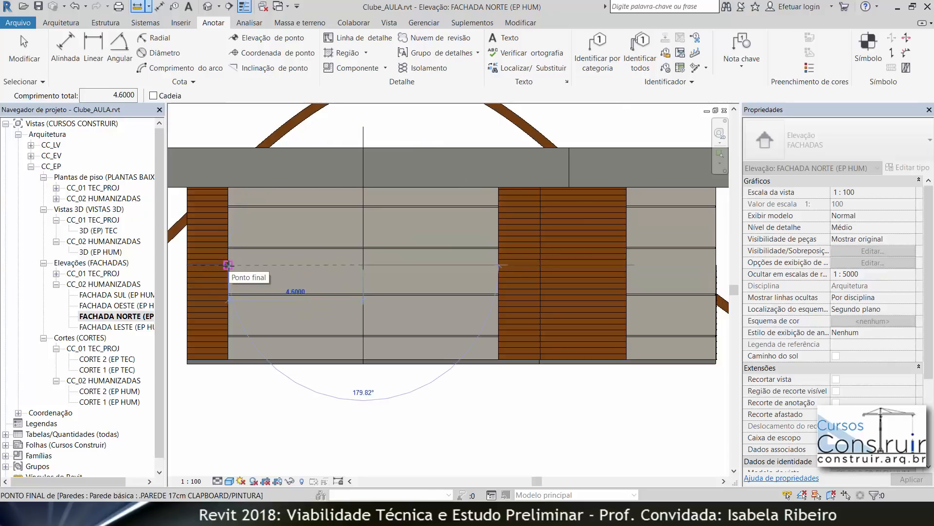
key("Escape")
key("Escape")
left_click(229, 265)
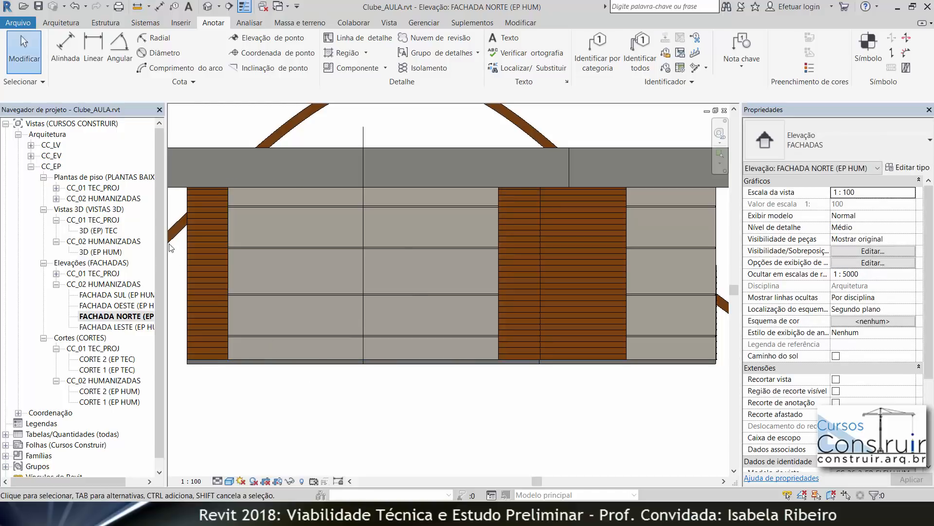
Step: Place a second 320 x 210 four-leaf sliding glass door on the ground-floor facade wall beside the first
left_click(64, 26)
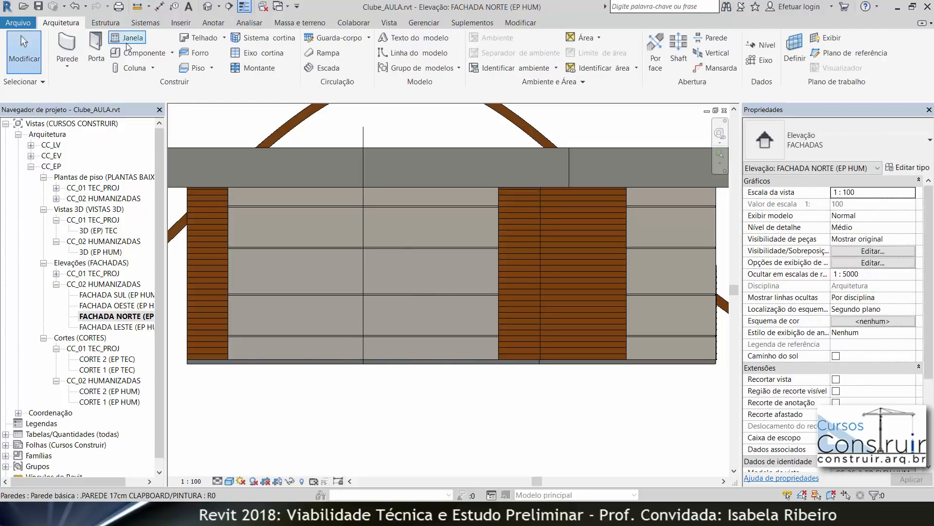
left_click(96, 47)
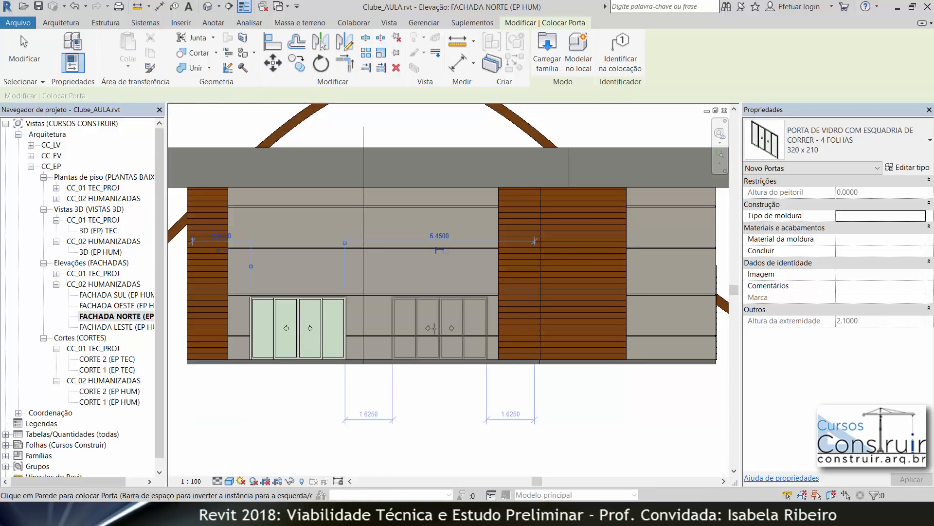
left_click(439, 407)
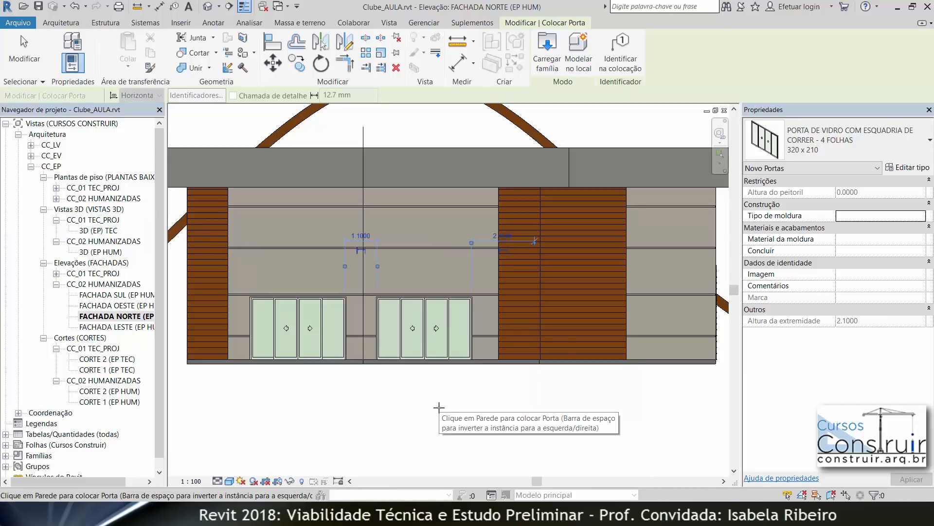
key("Escape")
key("Escape")
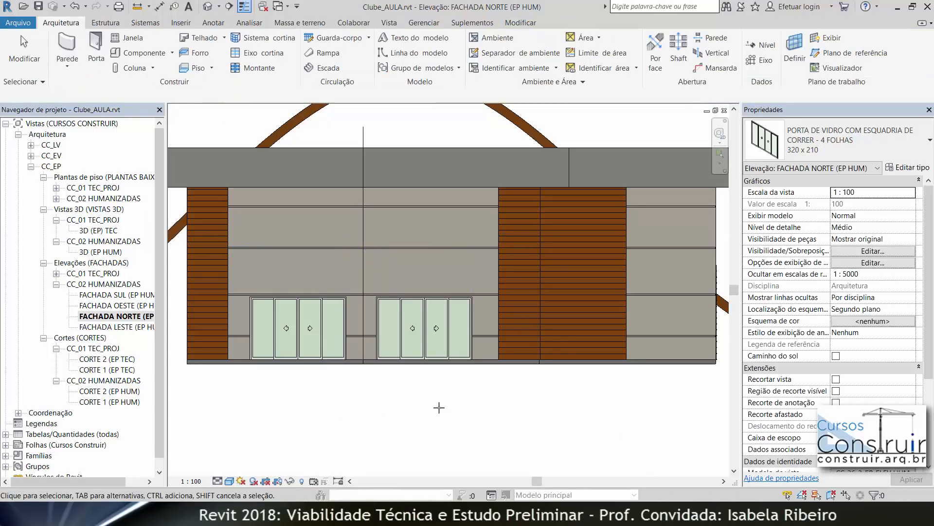
Step: Move the left ground-floor door so its right edge meets the vertical detail line
left_click(346, 308)
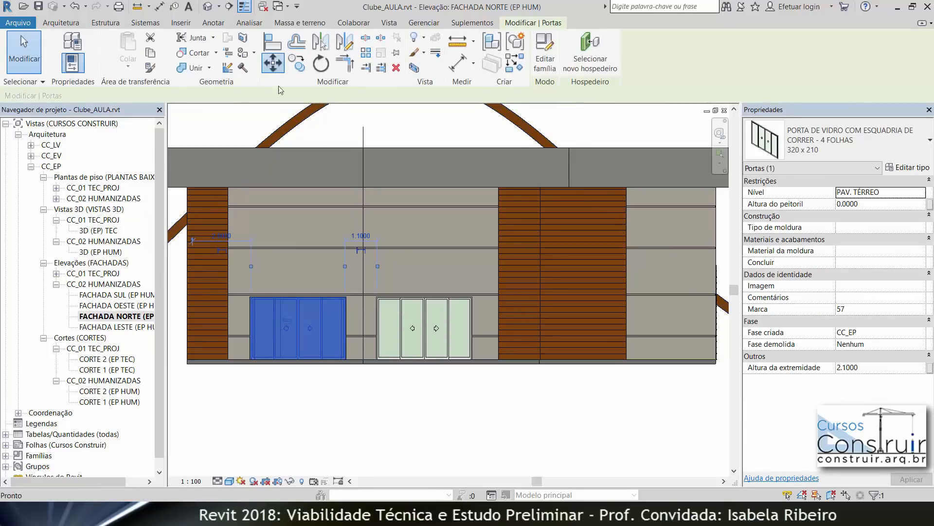
scroll(350, 299, "up", 3)
scroll(349, 299, "up", 5)
key("m")
key("v")
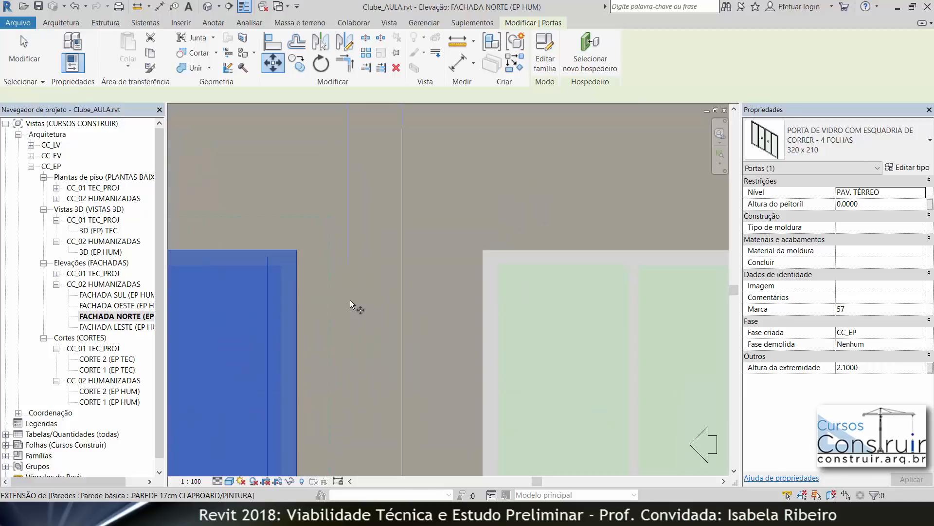
left_click(297, 310)
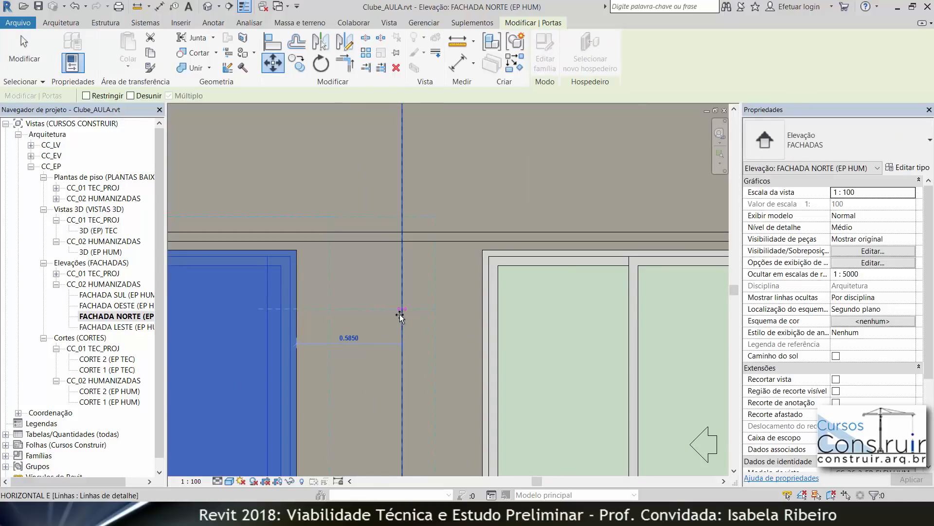
left_click(403, 344)
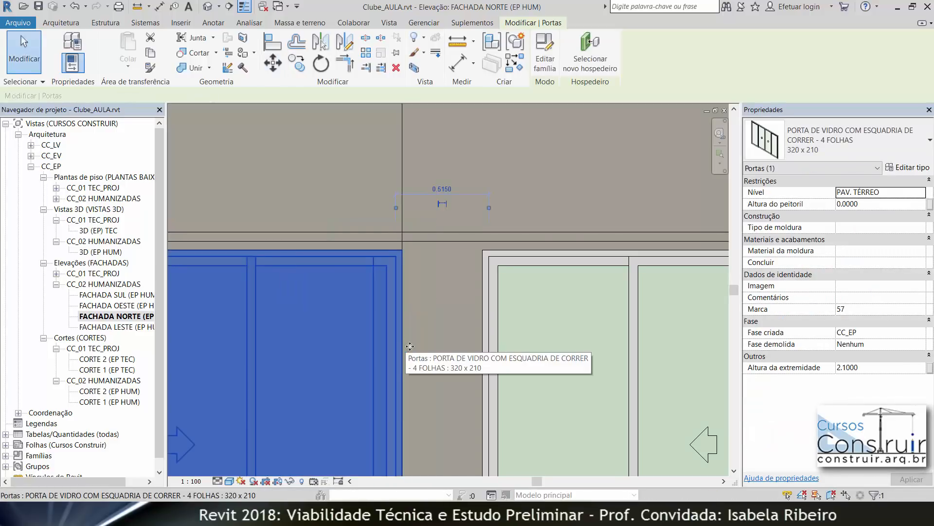
Step: Move the right ground-floor door so its left edge meets the vertical detail line
left_click(487, 276)
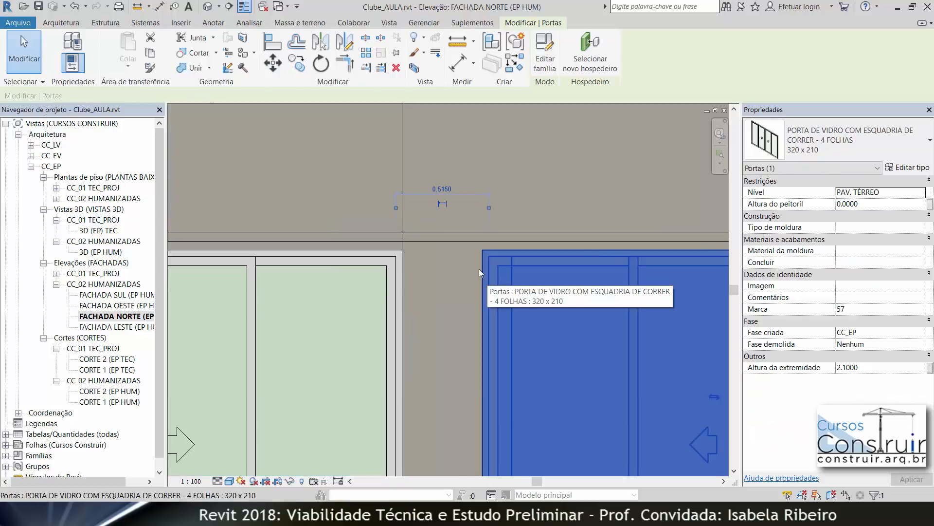
left_click(273, 62)
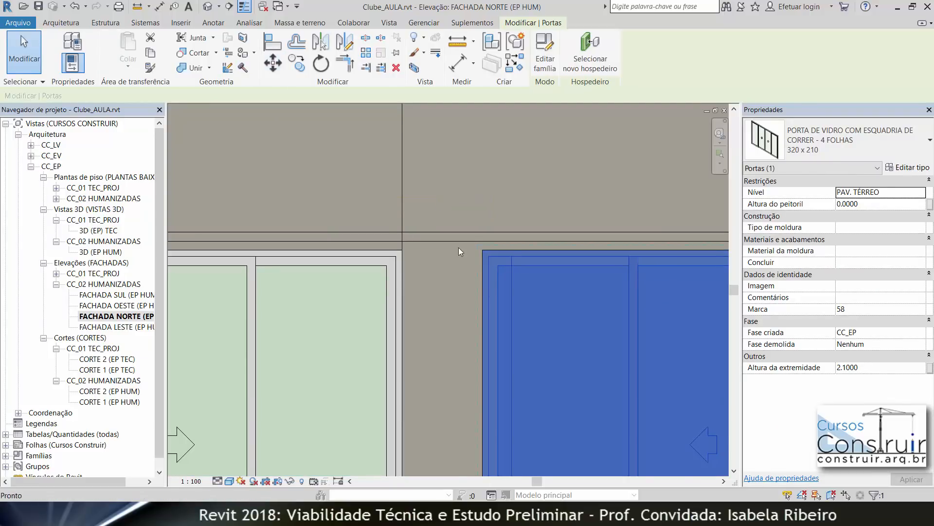
left_click(482, 278)
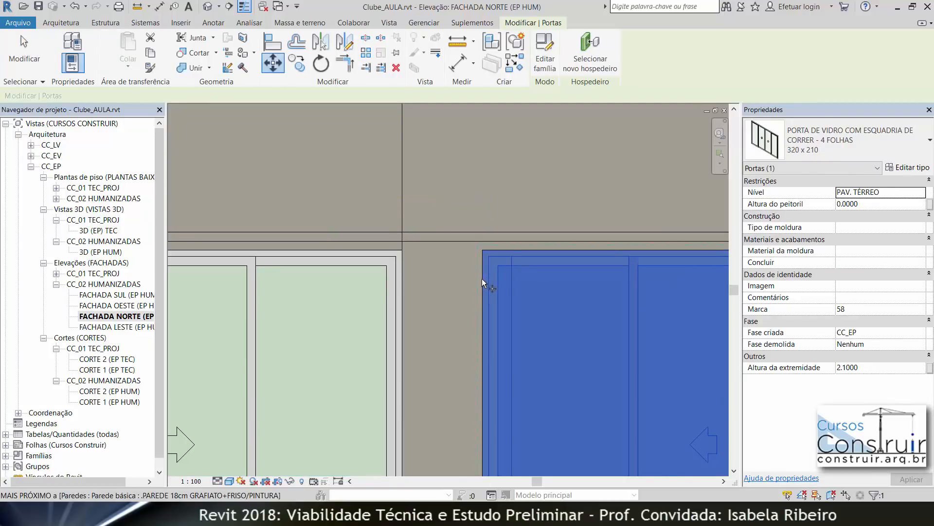
left_click(402, 280)
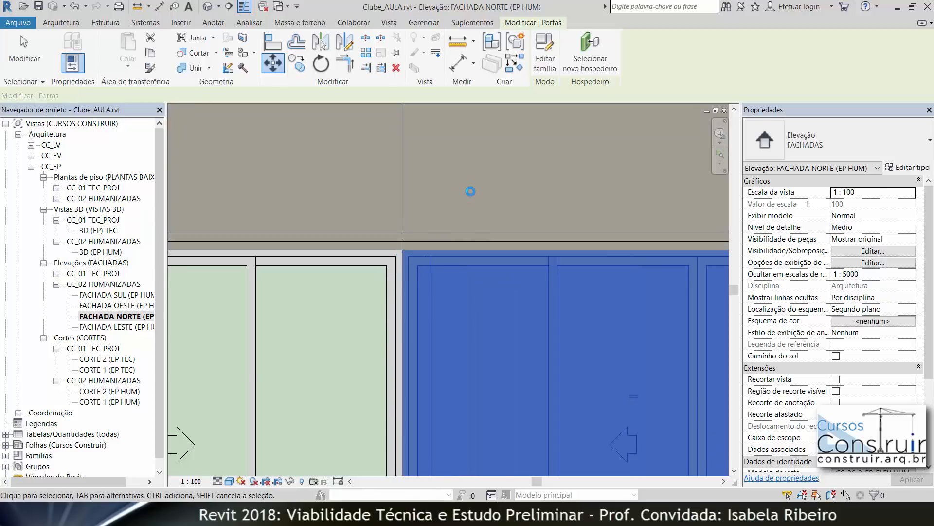
key("Escape")
Step: Place a second four-leaf sliding window, type 320 x 120, on the upper-floor wall beside the first
scroll(480, 180, "down", 6)
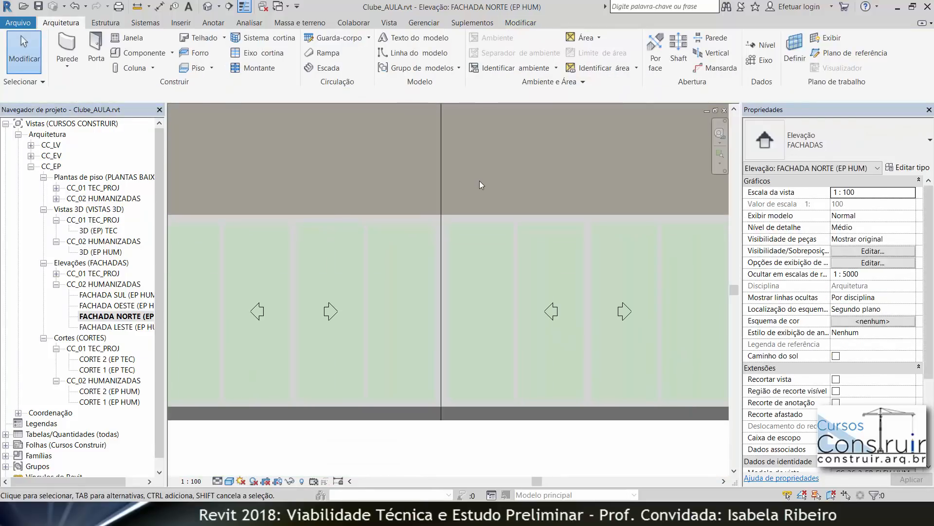
middle_click_drag(480, 203, 457, 323)
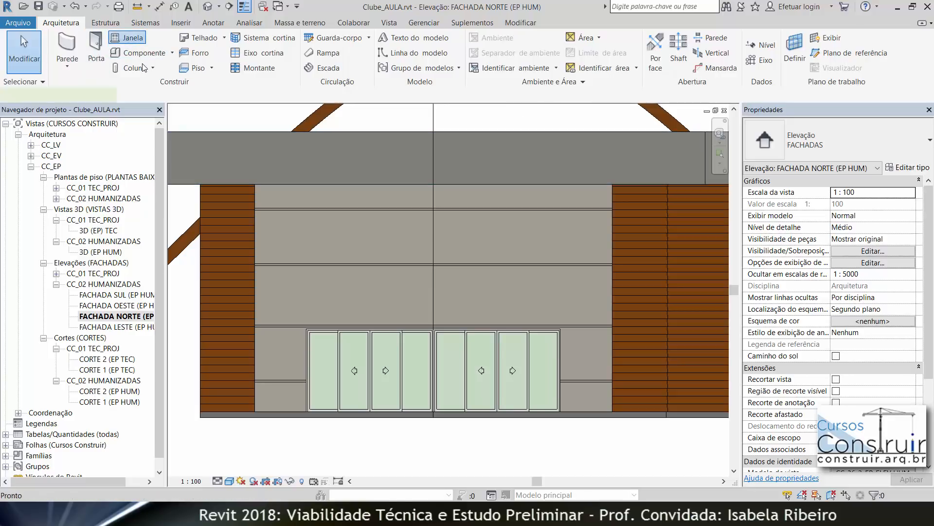
left_click(127, 38)
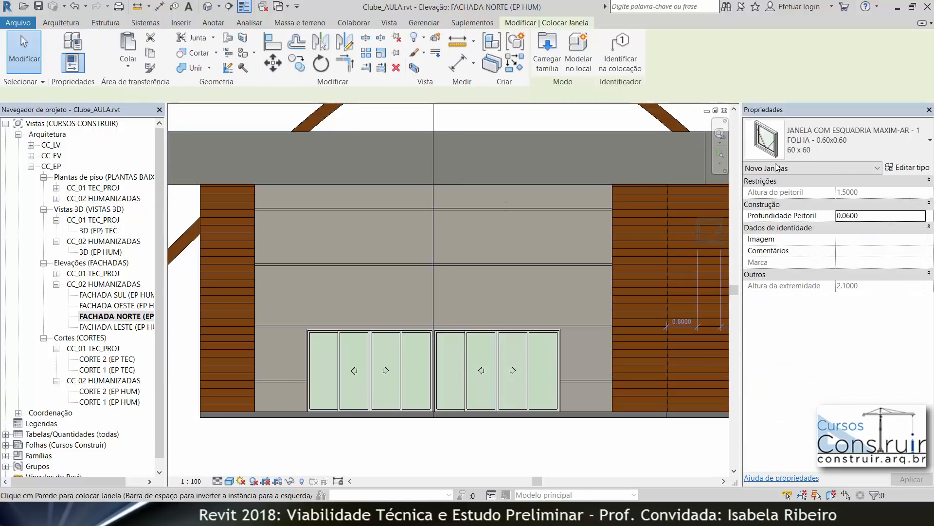
left_click(820, 141)
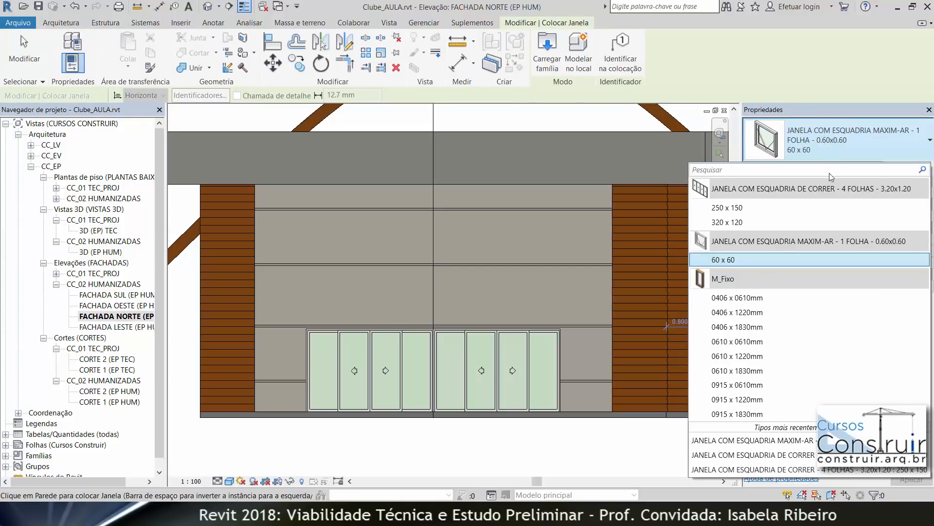
left_click(764, 222)
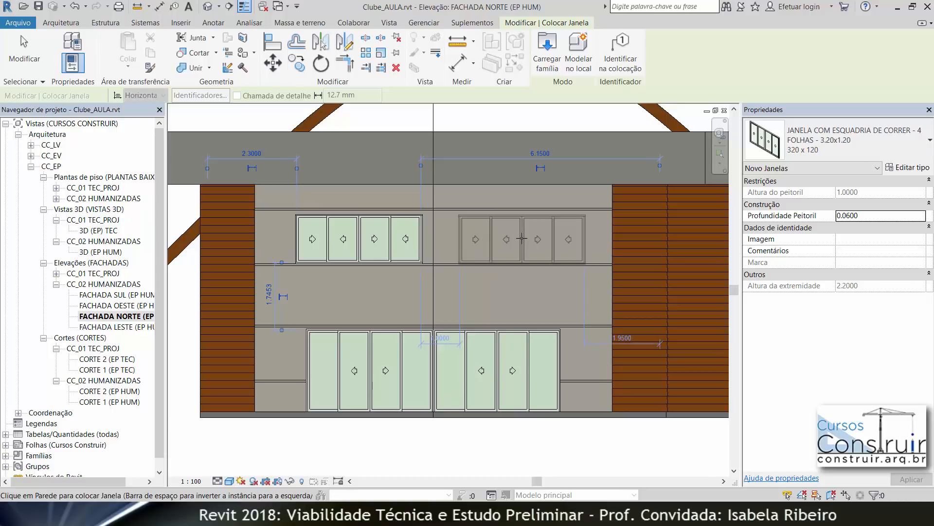
left_click(522, 238)
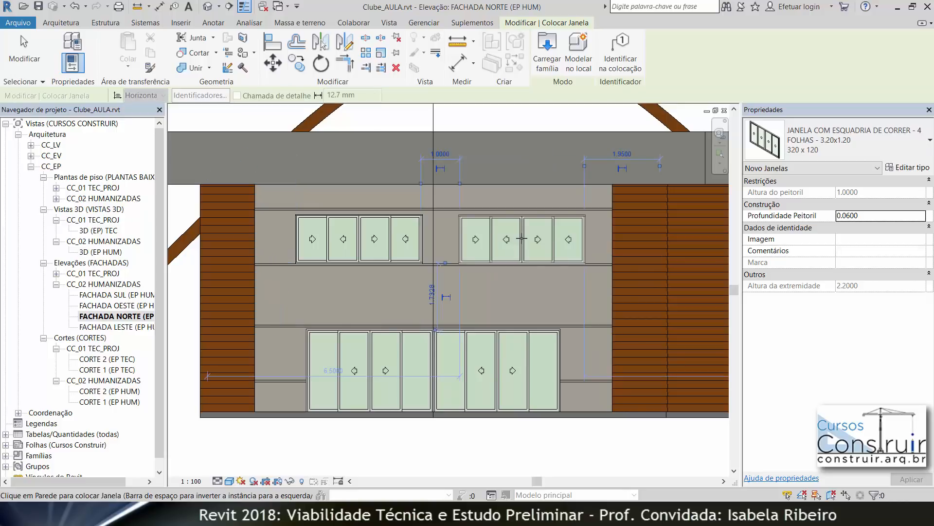
key("Escape")
key("Escape")
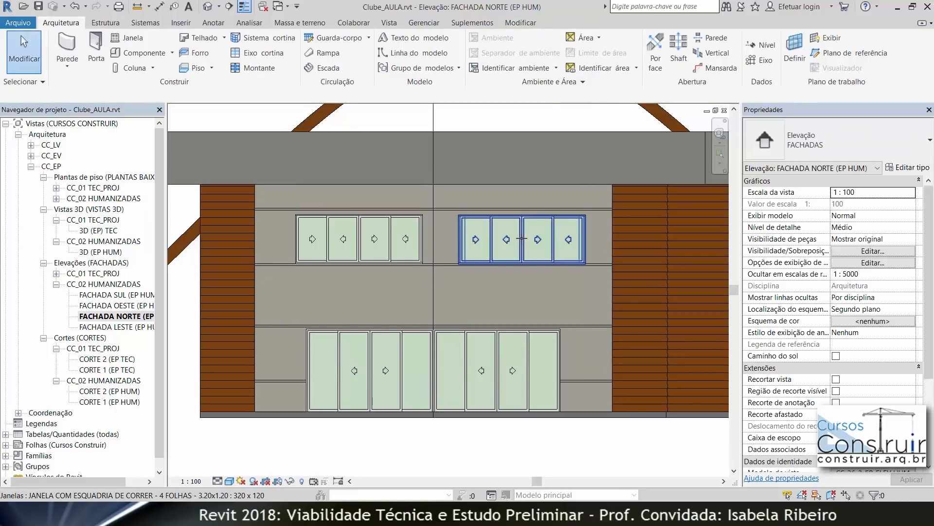
Step: Select both upper-floor windows and set their head height to 2.1
left_click(511, 241)
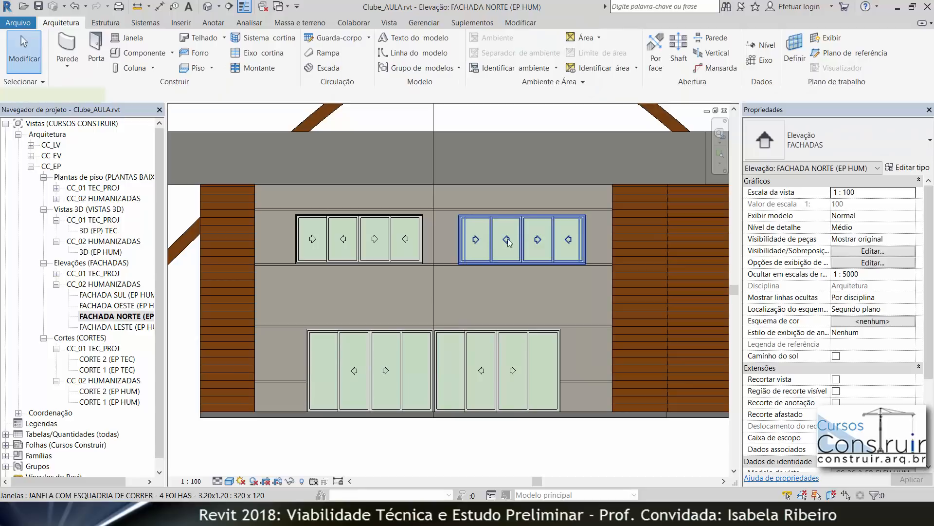
left_click(332, 237, "ctrl")
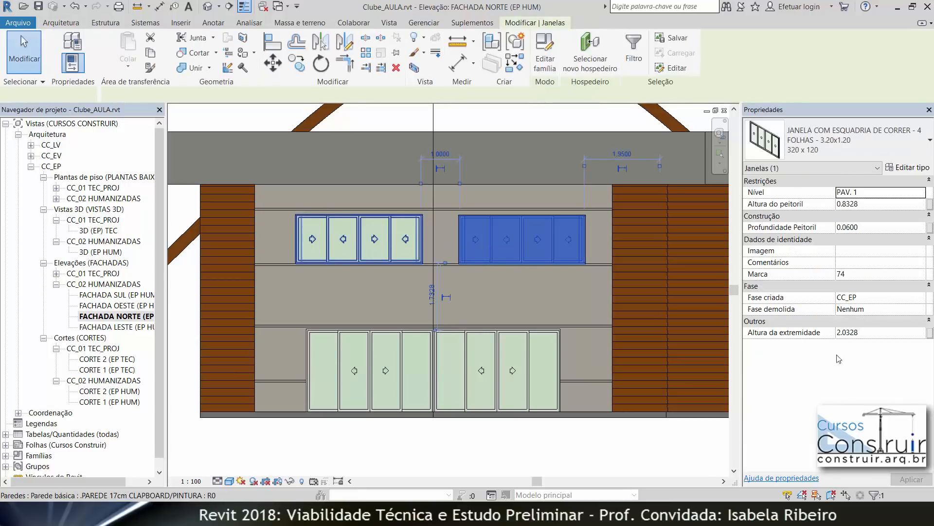
left_click(848, 335)
type("2.1")
key("Return")
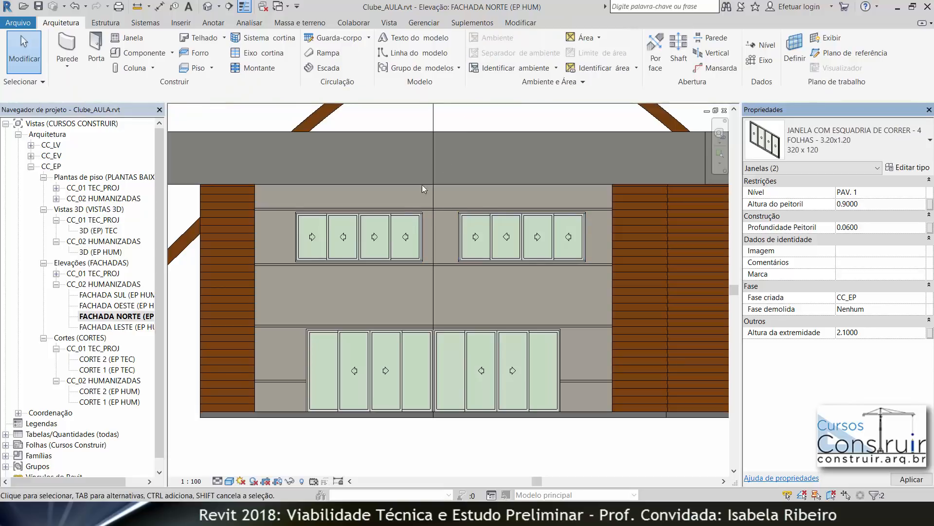
Step: Move the left upper window so its right edge meets the vertical detail line
scroll(418, 221, "up", 4)
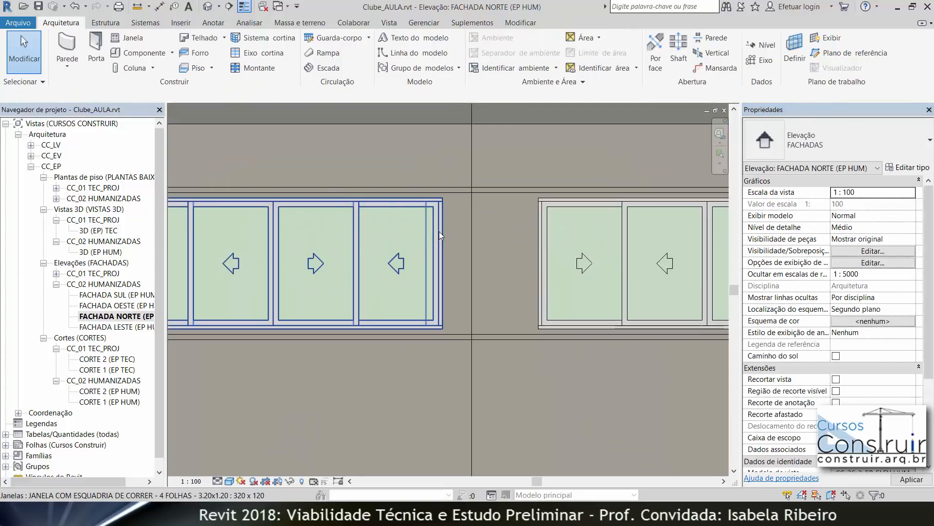
left_click(439, 232)
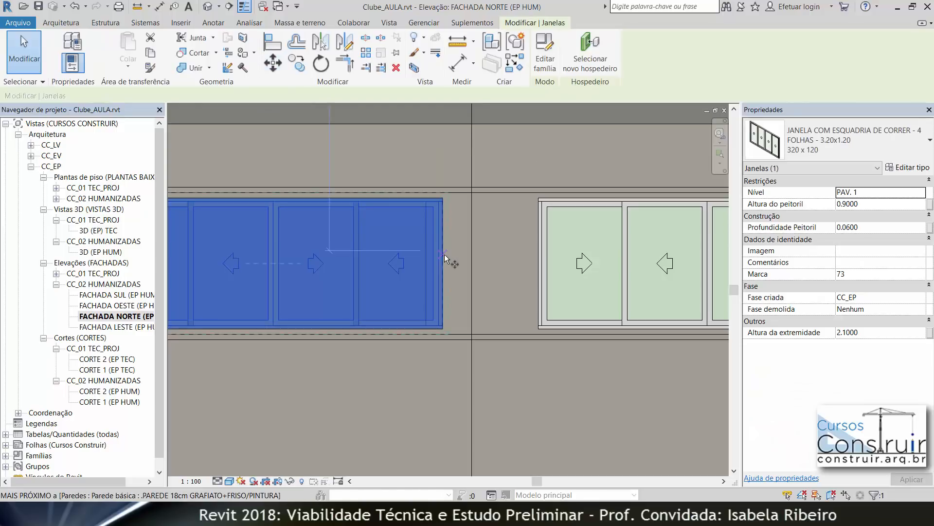
key("m")
key("v")
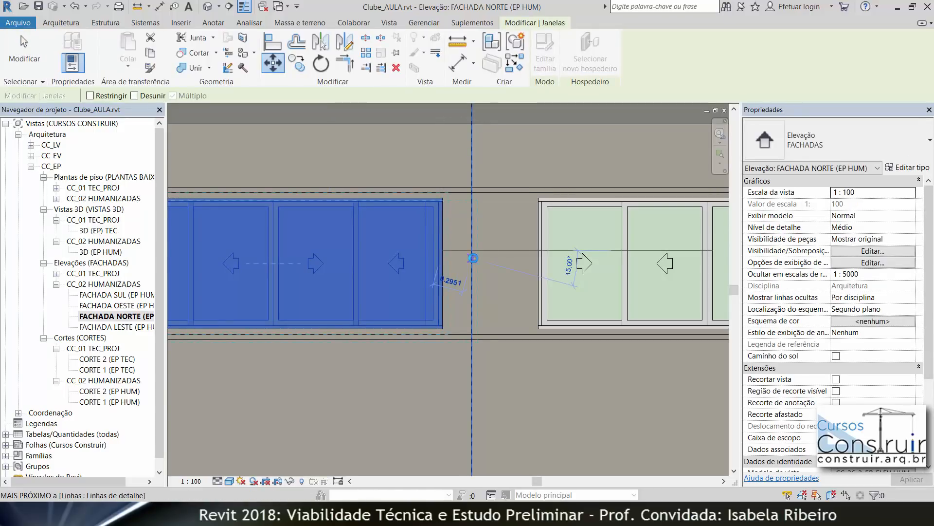
left_click(540, 267)
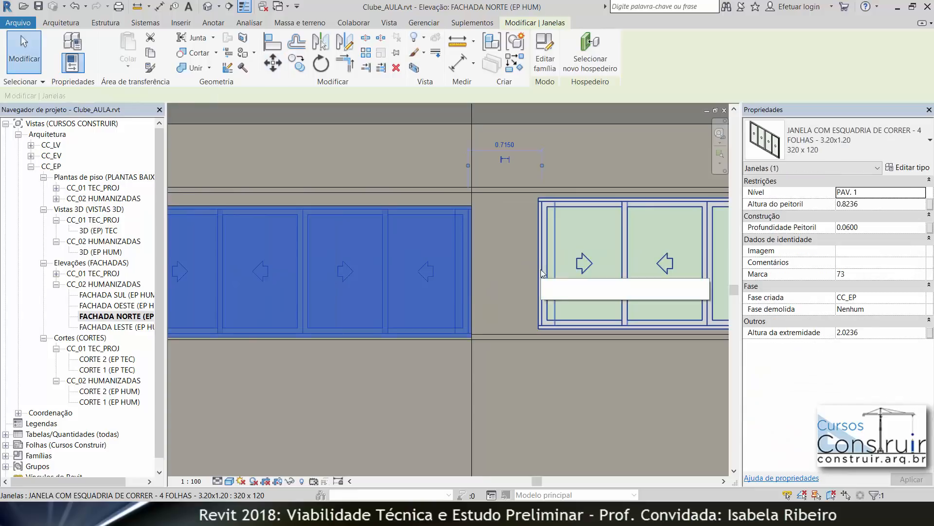
Step: Move the right upper window so its left edge meets the vertical detail line
left_click(541, 253)
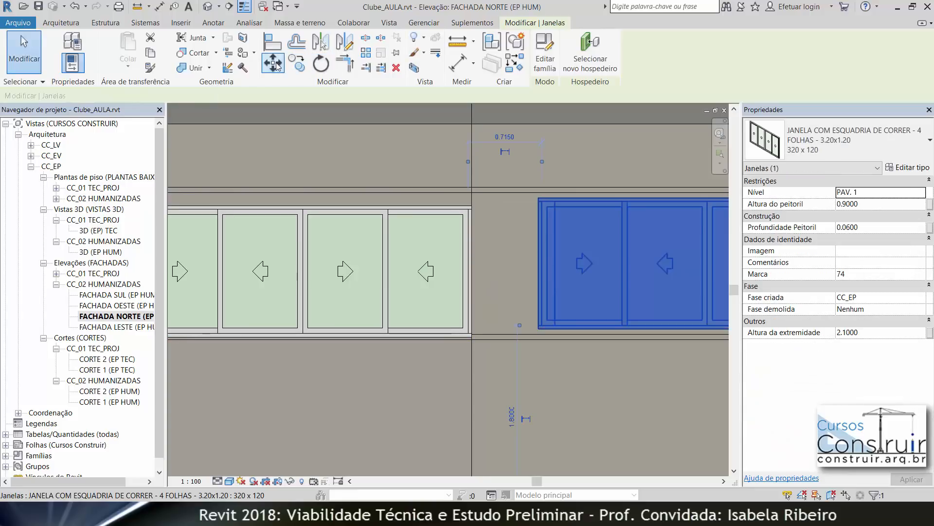
key("m")
key("v")
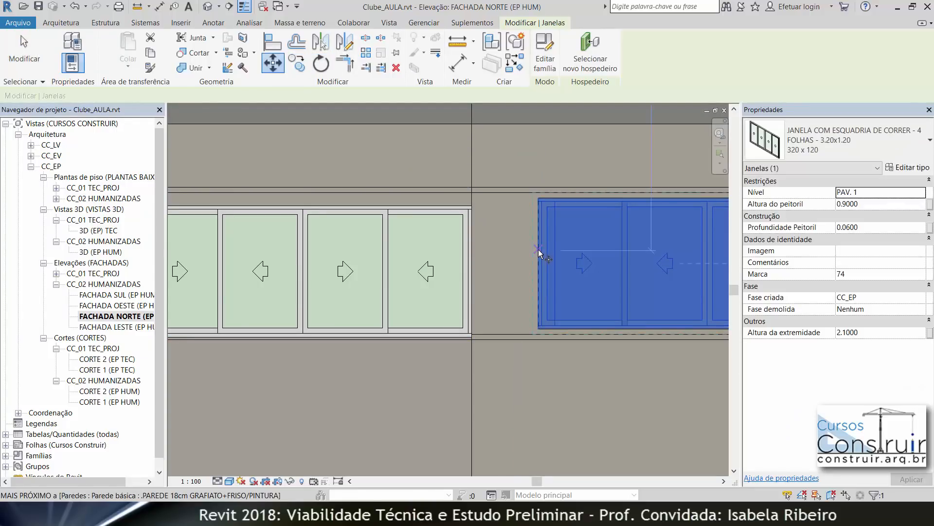
left_click(538, 249)
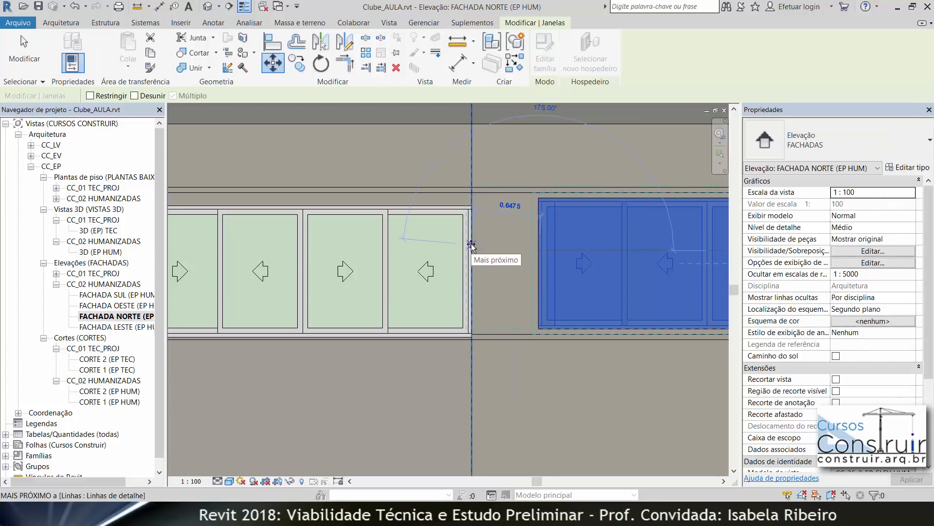
left_click(471, 243)
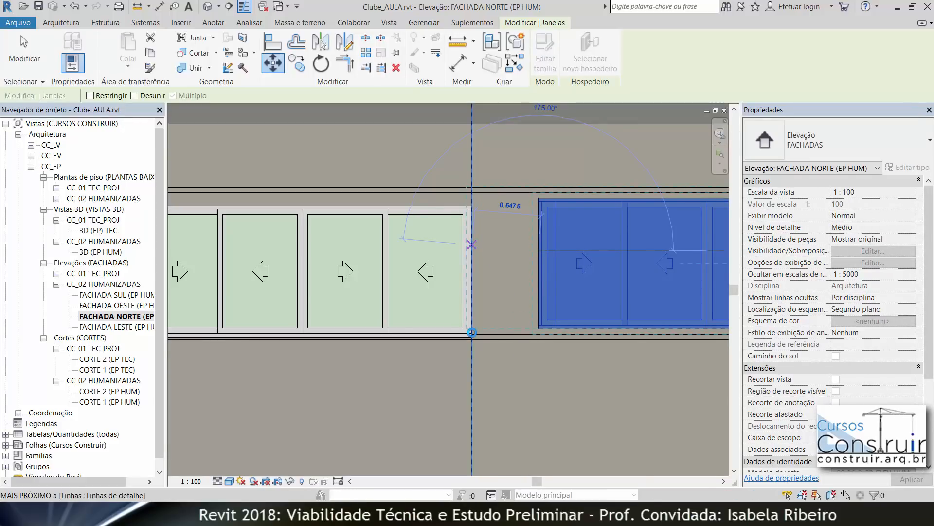
key("Escape")
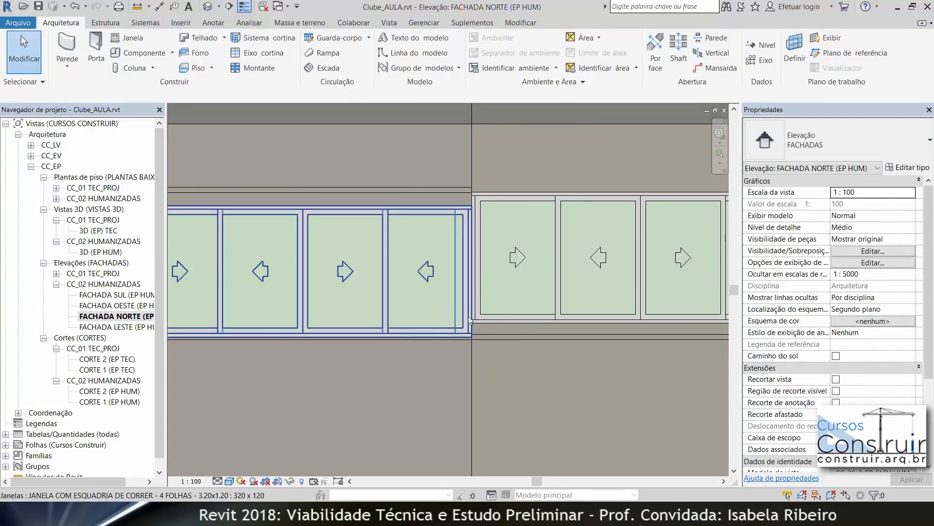
Step: Select both upper windows and enter a sill height of 1
left_click(505, 311)
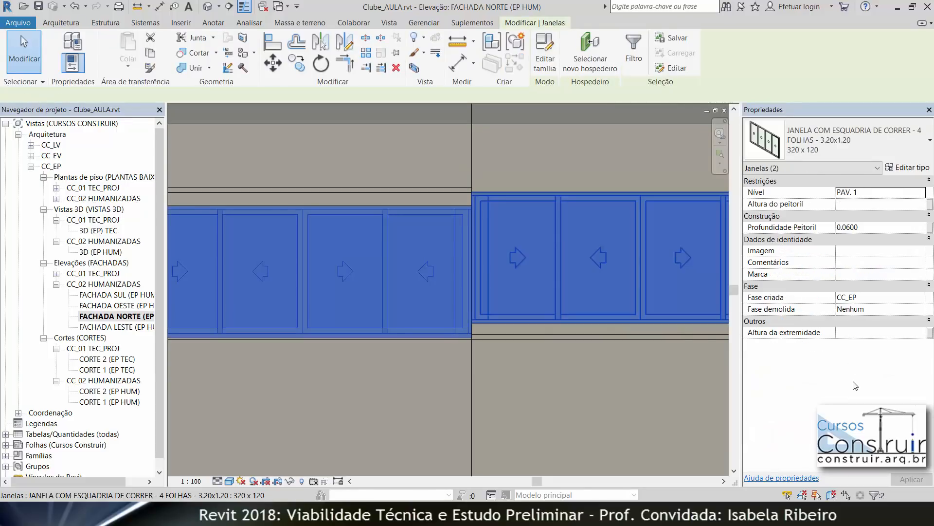
type("1")
key("Return")
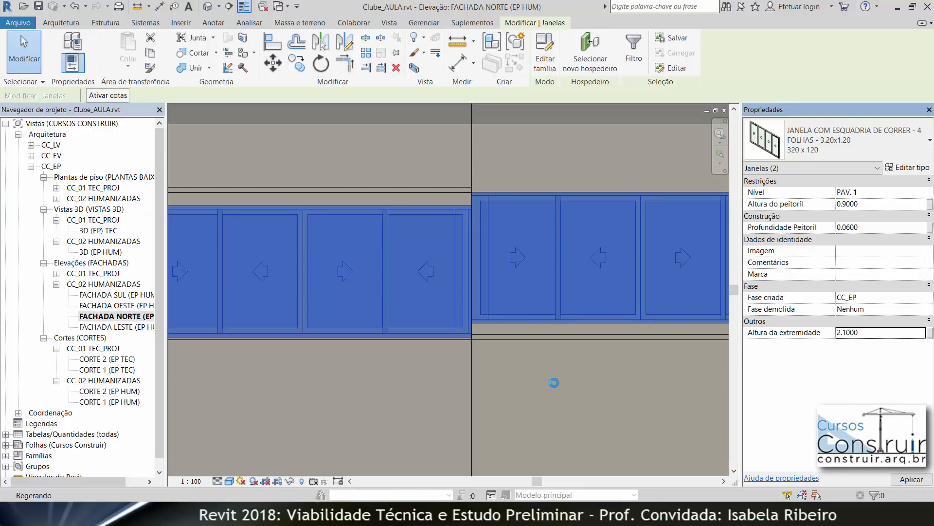
key("Escape")
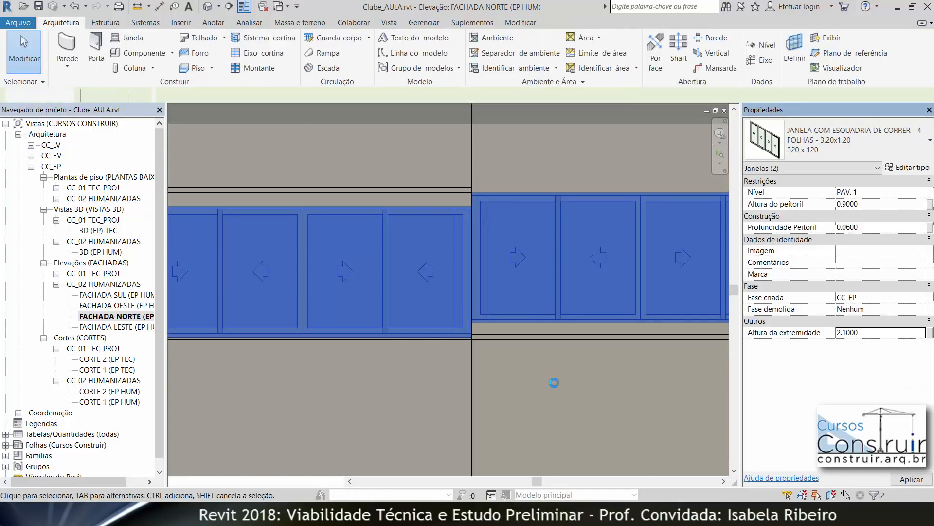
Step: Delete the vertical detail line used as the facade's centre reference
scroll(554, 382, "down", 4)
middle_click_drag(552, 378, 481, 315)
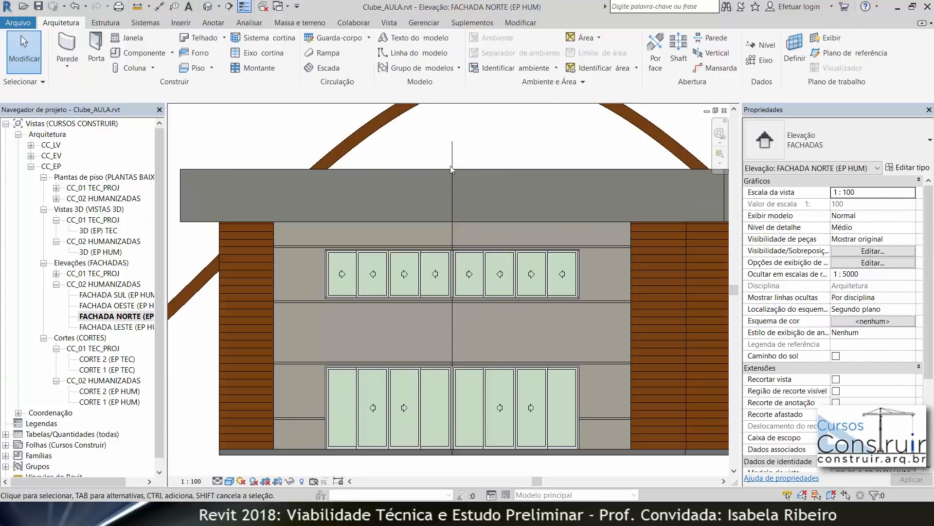
left_click(454, 148)
key("Delete")
scroll(399, 369, "down", 2)
middle_click_drag(435, 437, 293, 437)
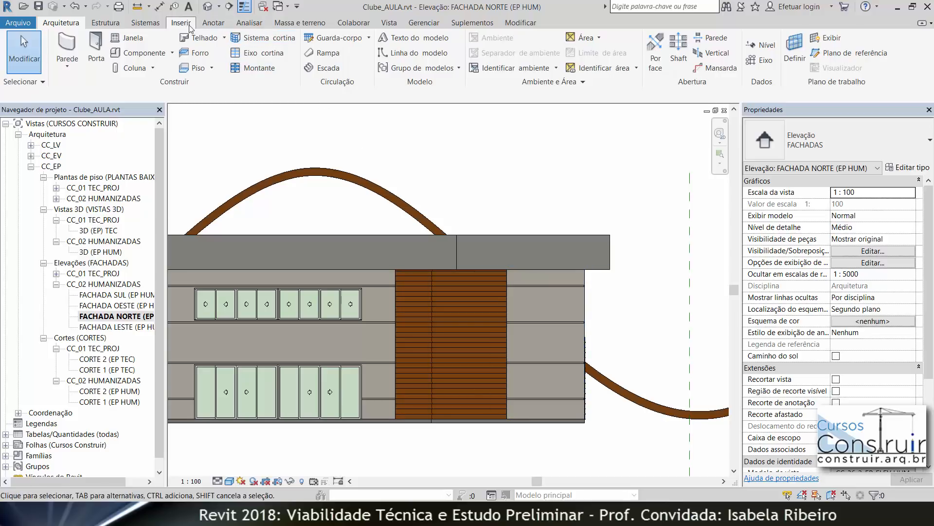
Step: Draw a detail line offset 0.664 inward from the facade's right wall edge
left_click(213, 23)
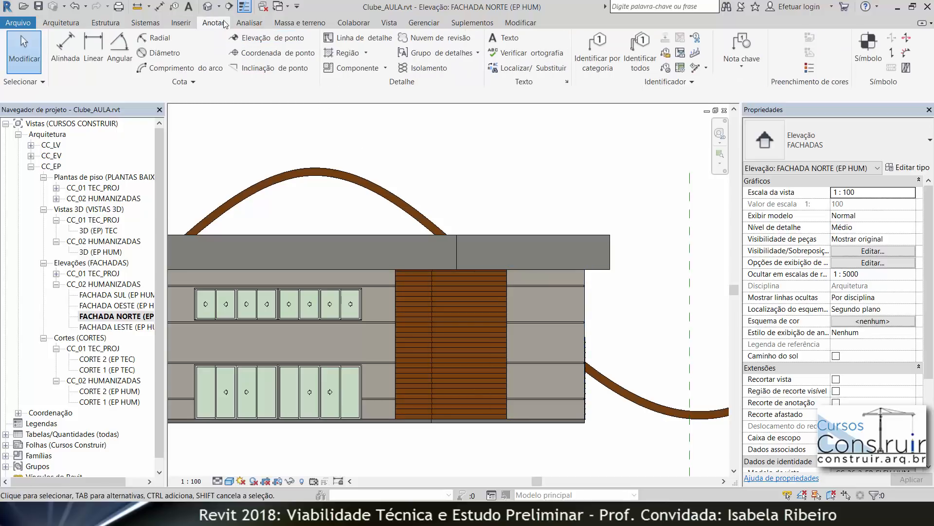
left_click(373, 42)
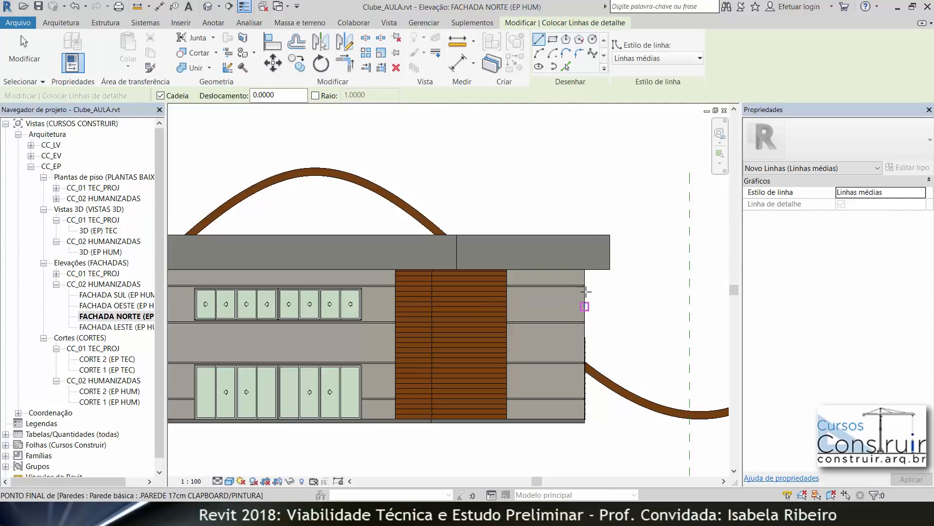
left_click(565, 65)
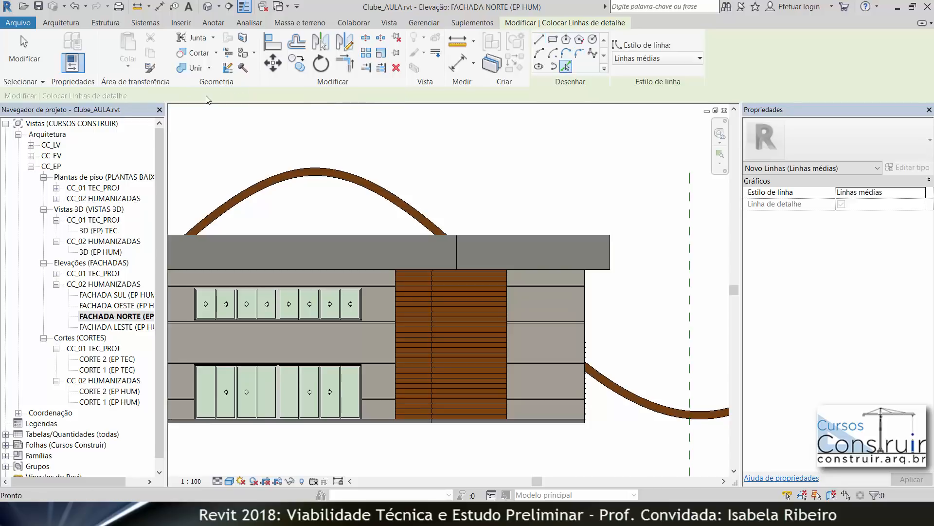
left_click_drag(252, 96, 228, 97)
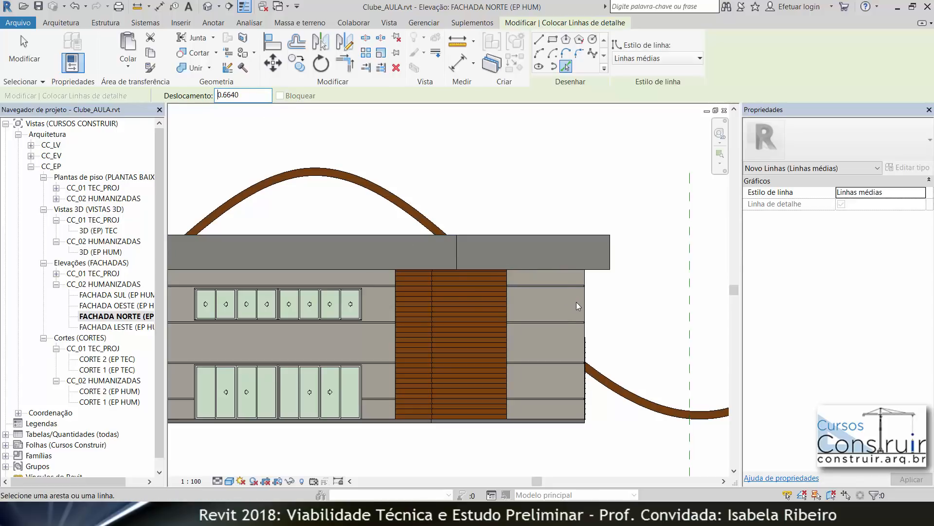
left_click(585, 323)
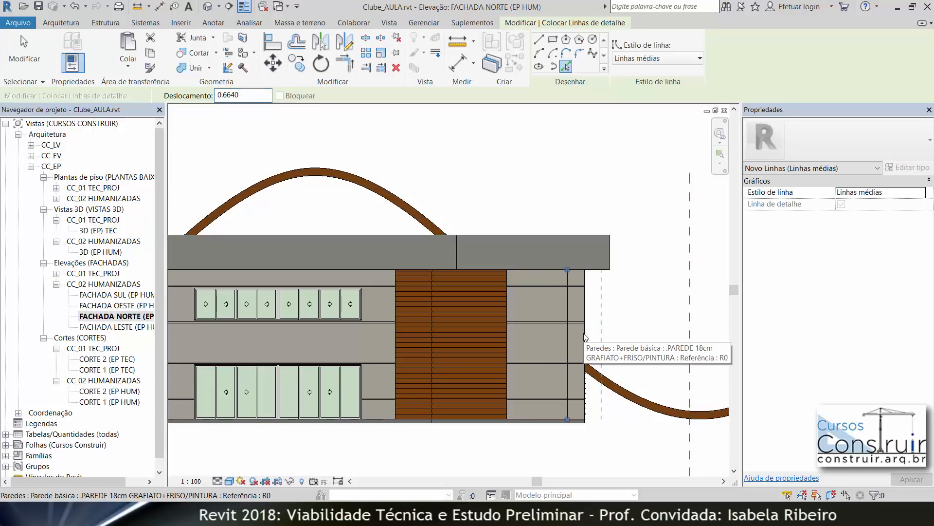
key("Escape")
key("Escape")
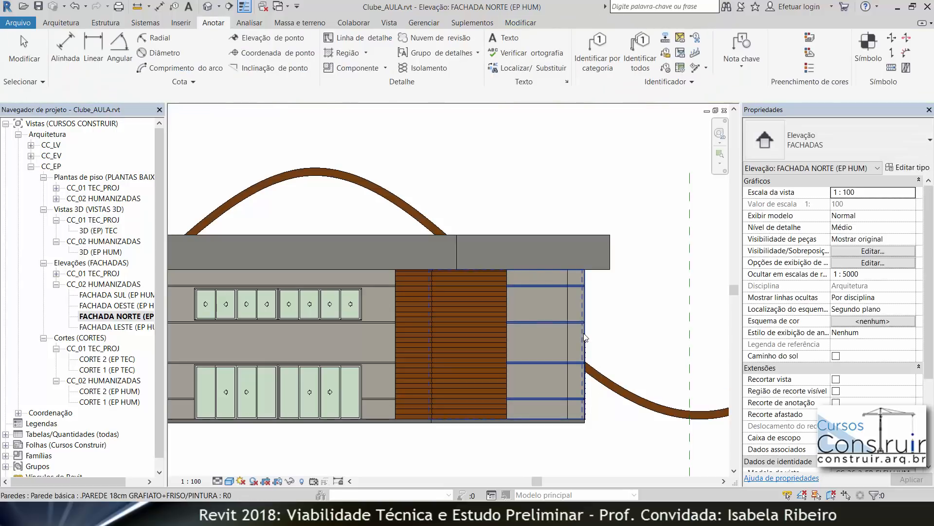
Step: Place a 60 x 60 Maxim-Ar window on the upper floor near the new detail line
left_click(61, 23)
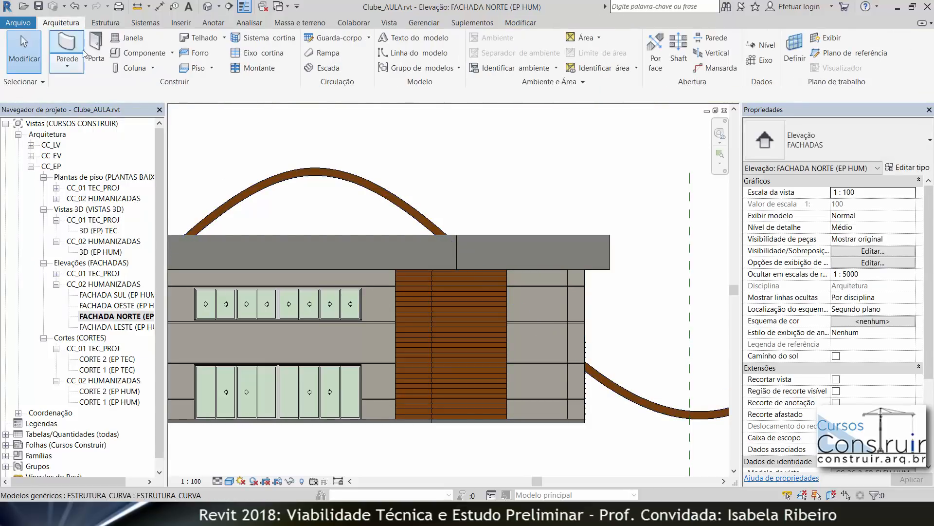
left_click(127, 37)
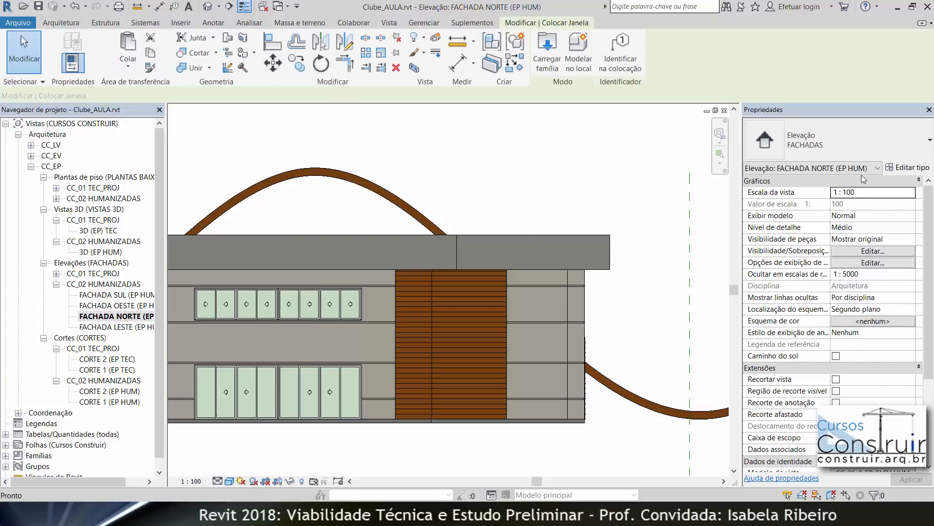
left_click(844, 145)
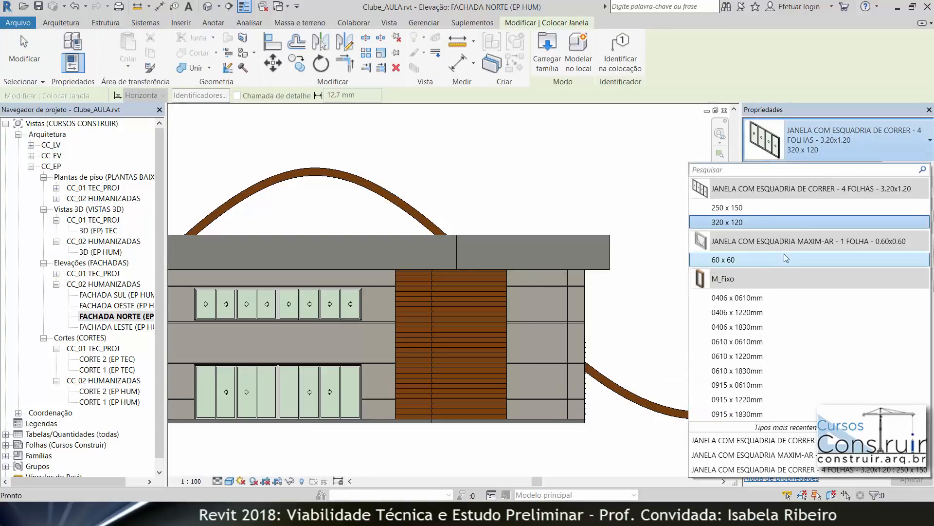
left_click(761, 260)
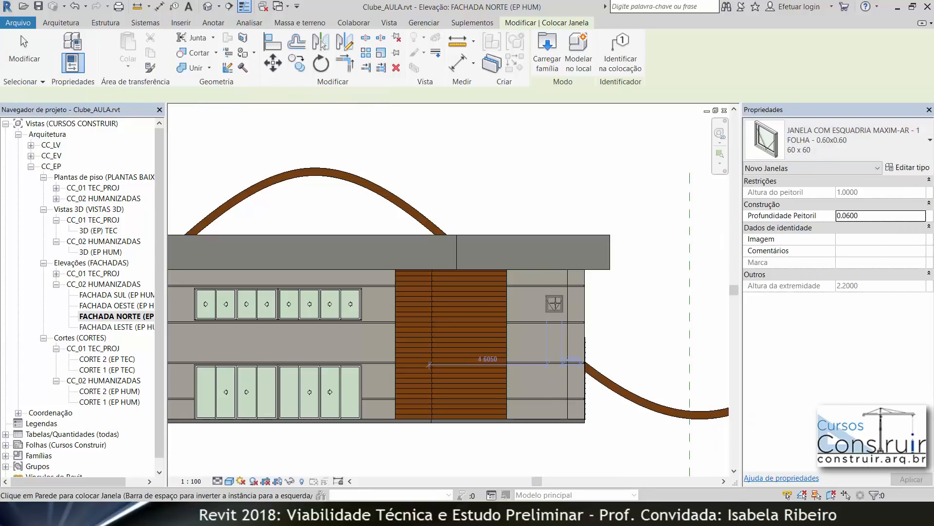
left_click(567, 308)
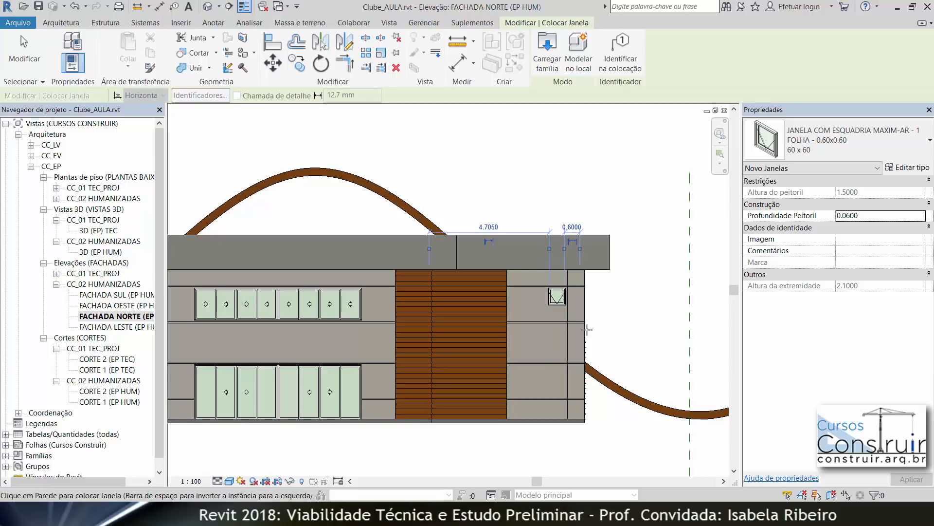
key("Escape")
key("Escape")
Step: Move the small window so its right edge meets the vertical detail line
scroll(564, 296, "up", 5)
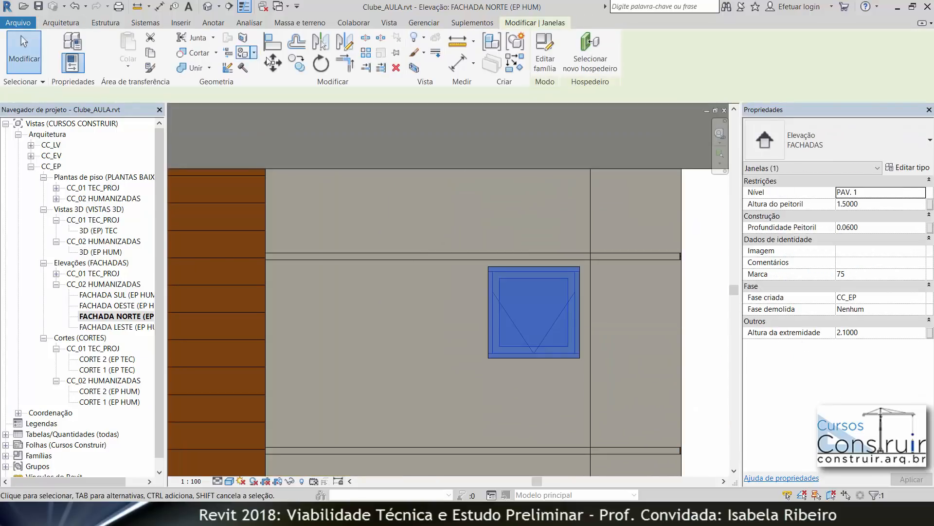
left_click(272, 64)
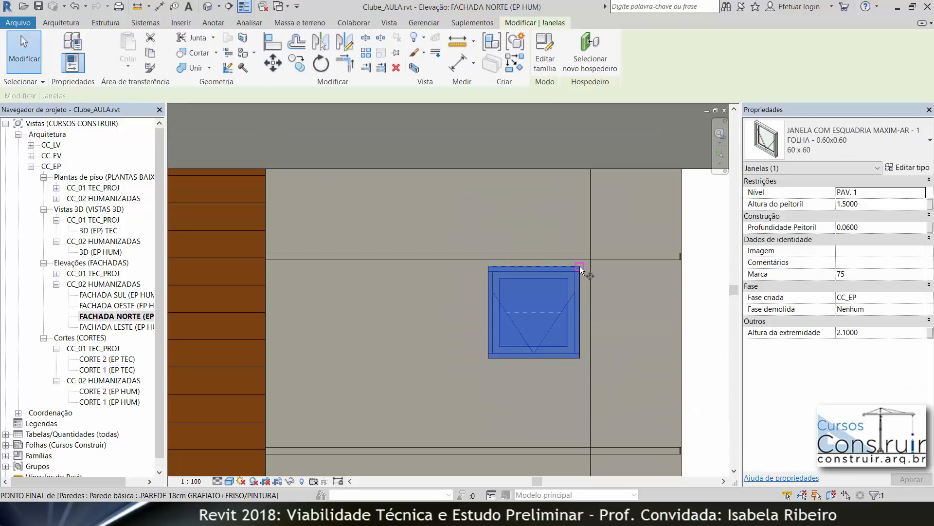
left_click(581, 267)
left_click(589, 266)
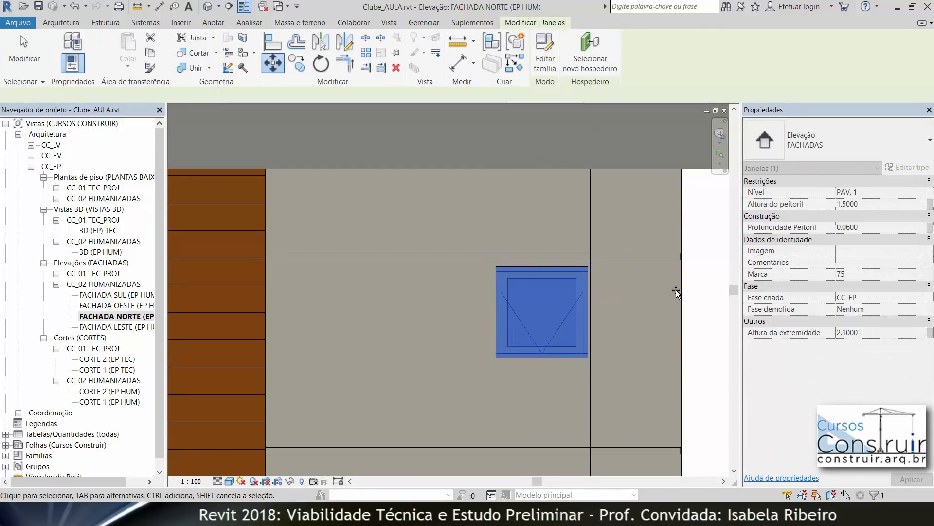
scroll(555, 263, "up", 3)
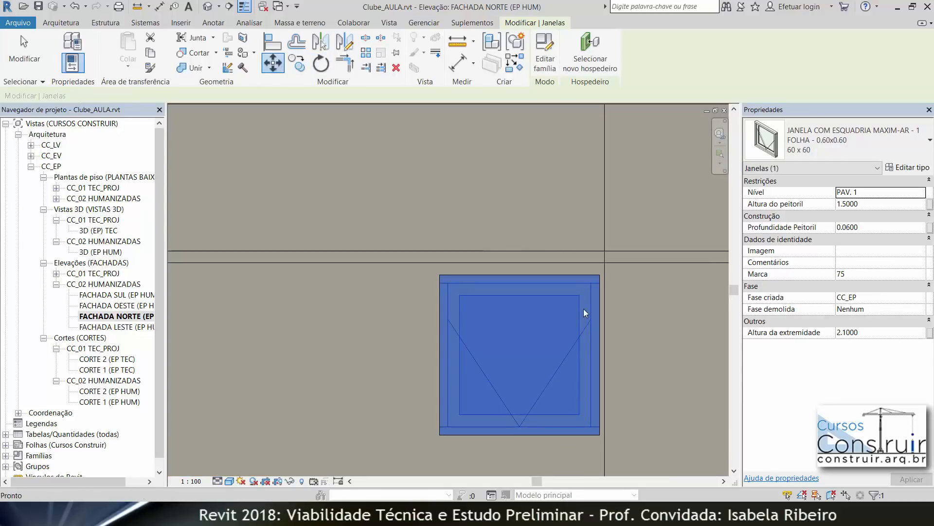
scroll(608, 275, "up", 2)
key("m")
key("v")
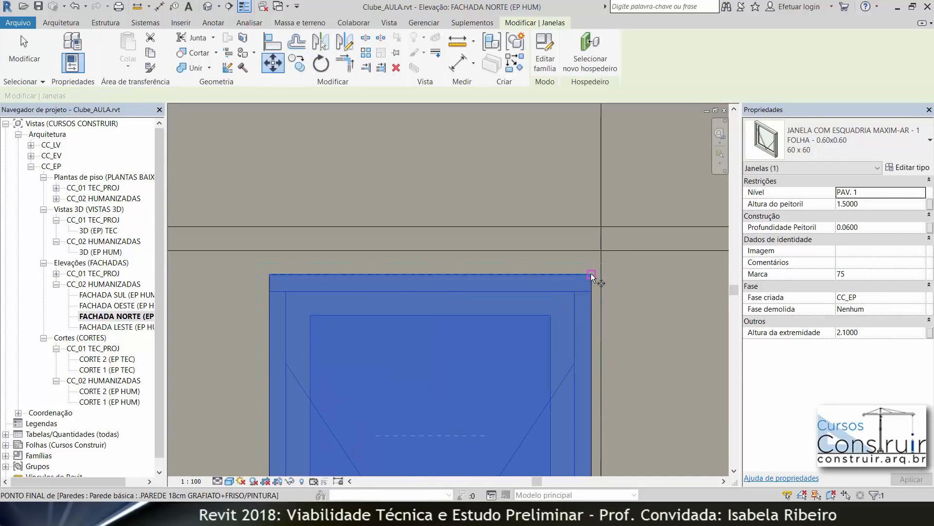
left_click(602, 275)
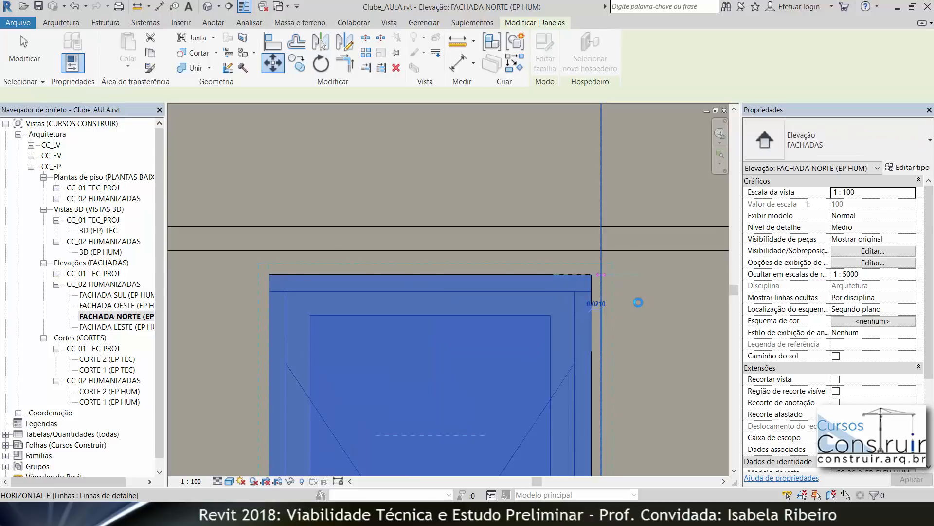
scroll(639, 302, "down", 4)
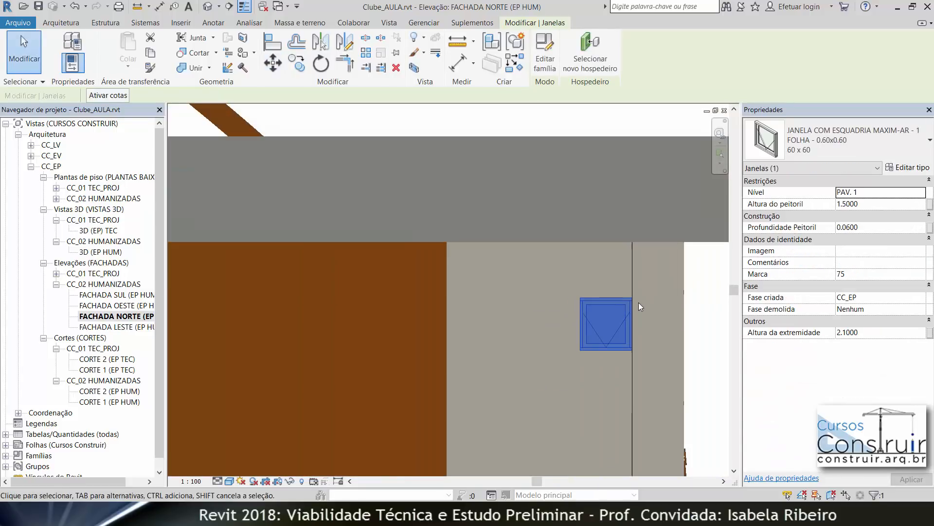
middle_click_drag(669, 329, 619, 297)
scroll(619, 297, "down", 2)
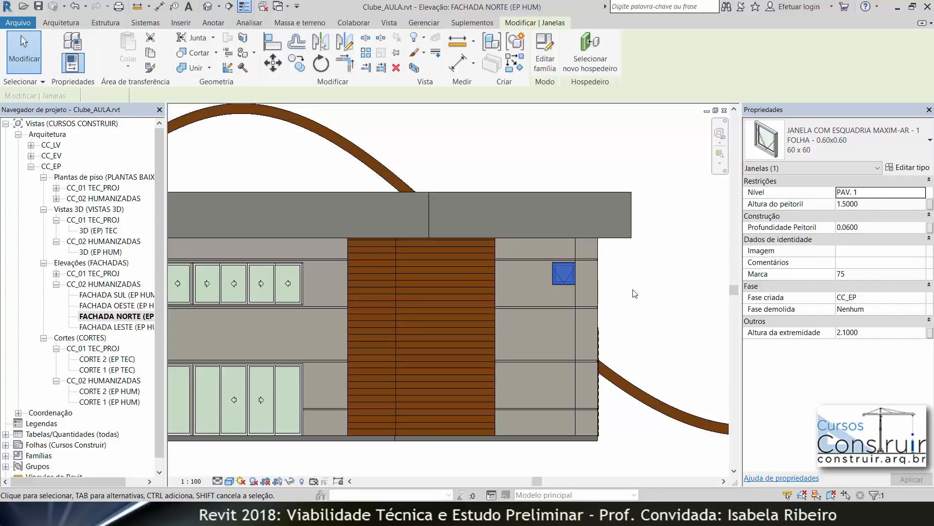
Step: Draw further vertical detail lines offset 1.334 successively to the left of the existing detail line
left_click(635, 293)
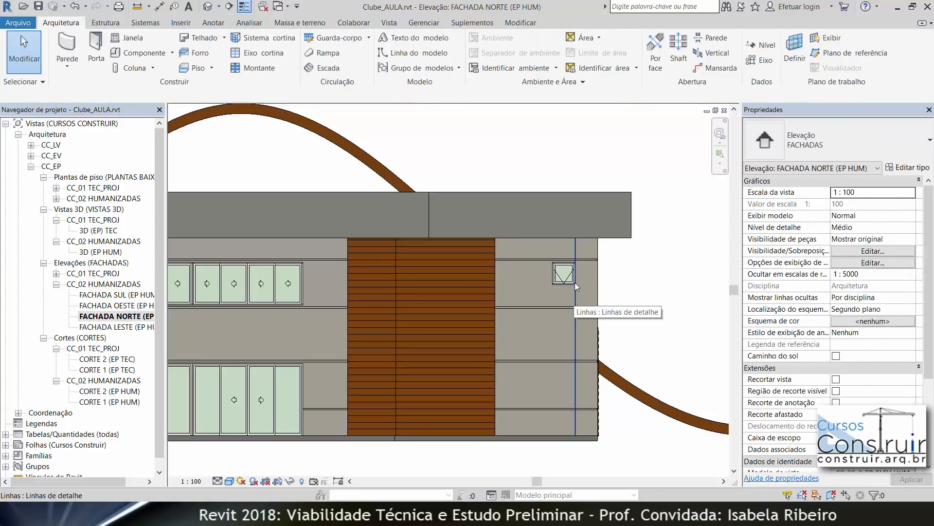
left_click(214, 23)
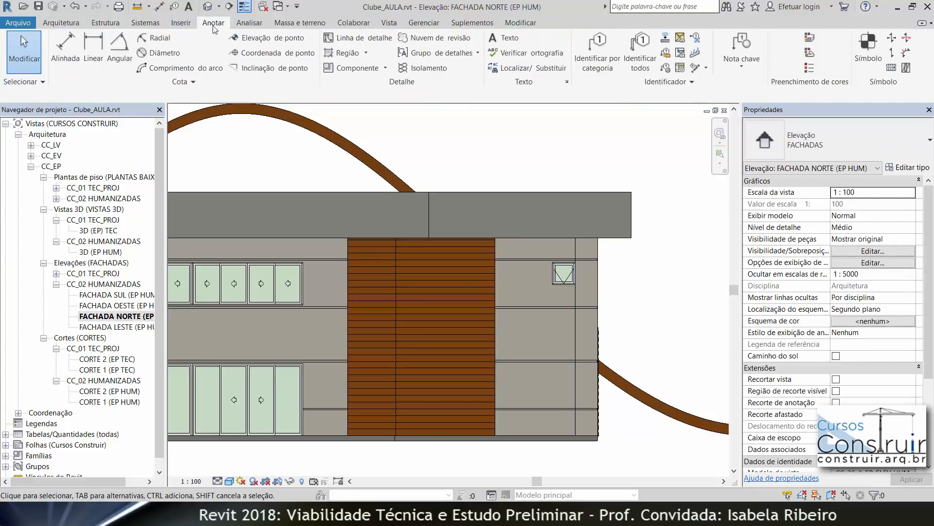
left_click(369, 40)
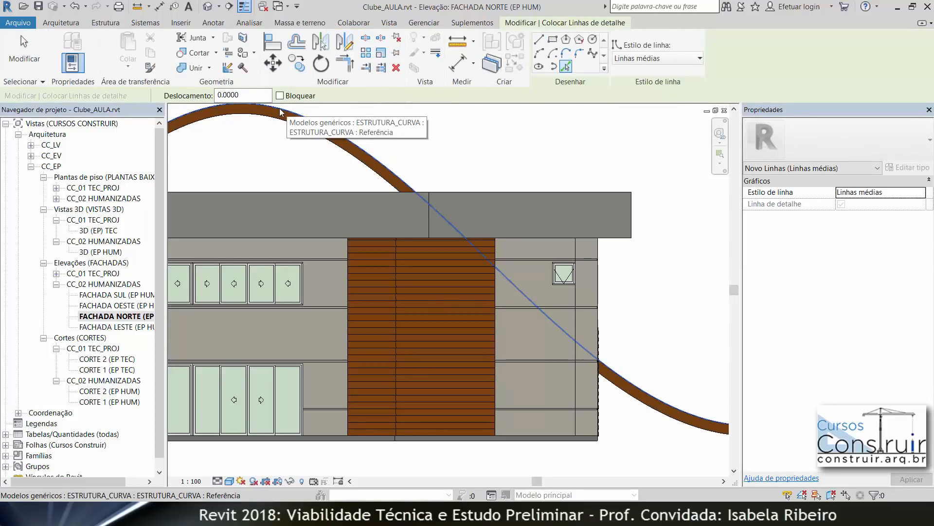
left_click(239, 95)
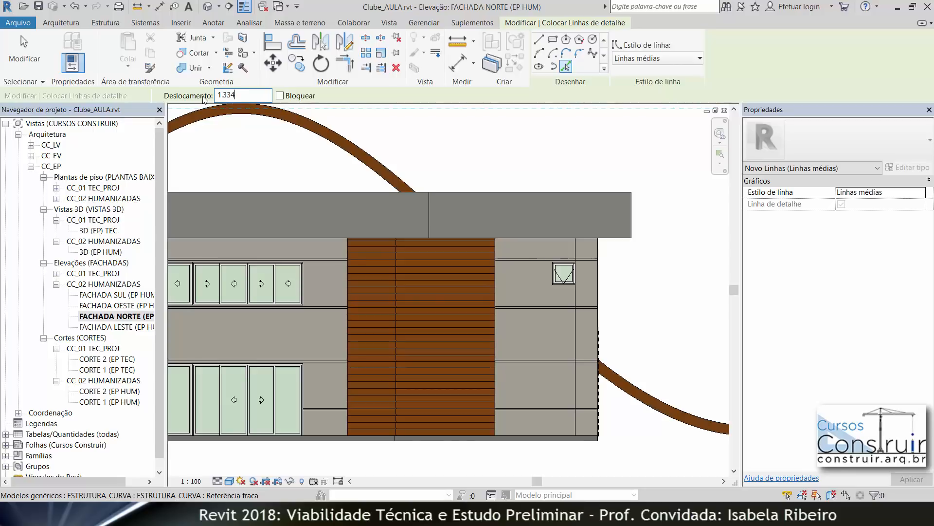
left_click(575, 299)
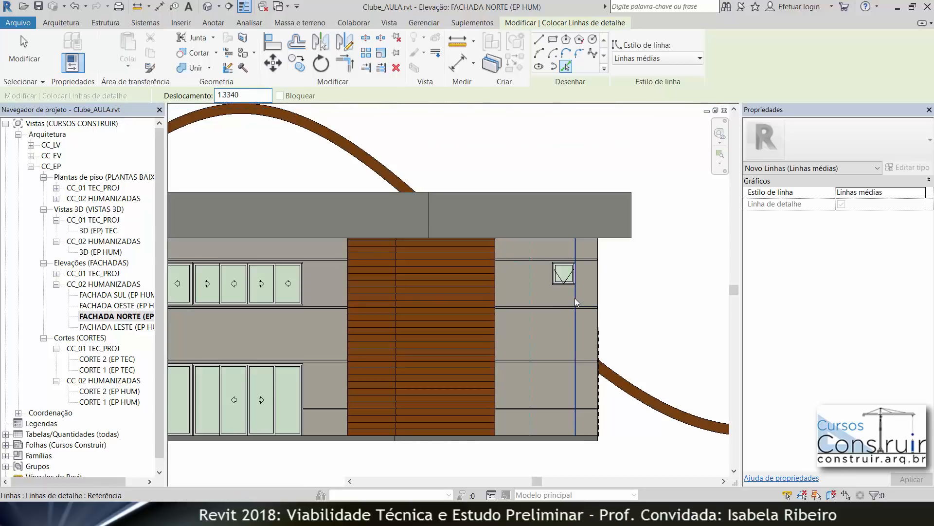
left_click(531, 289)
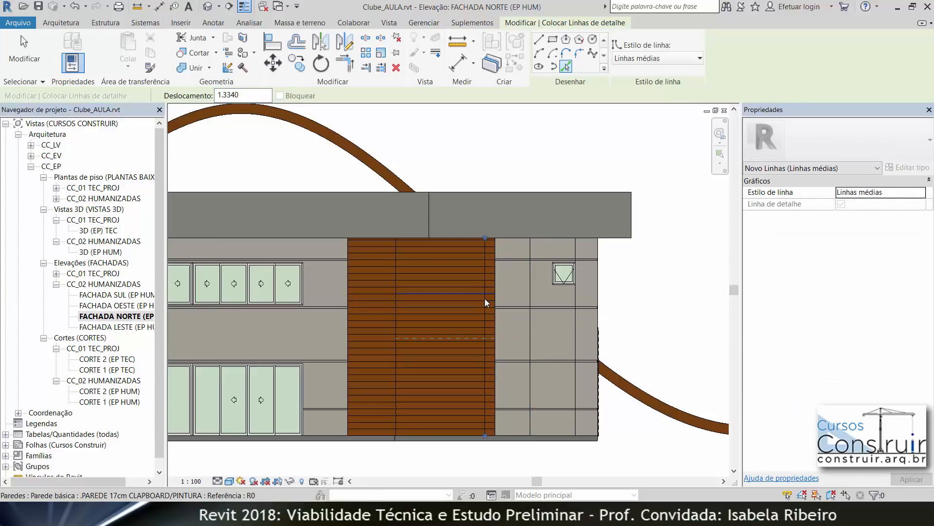
scroll(485, 299, "up", 4)
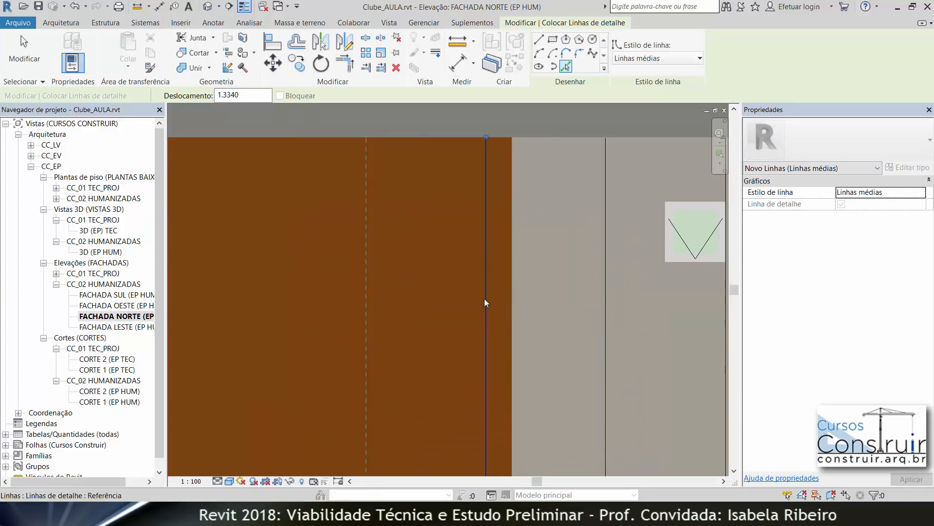
left_click(484, 299)
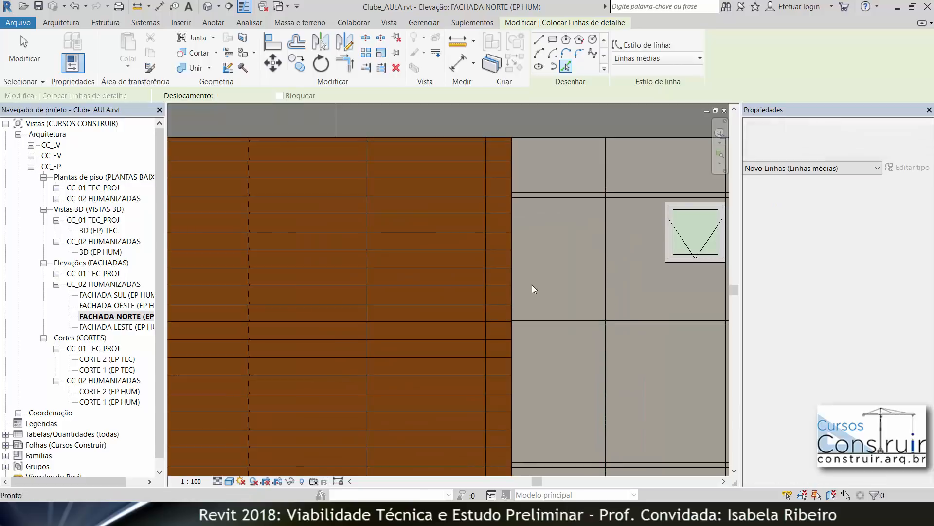
key("Escape")
key("Escape")
scroll(536, 281, "down", 4)
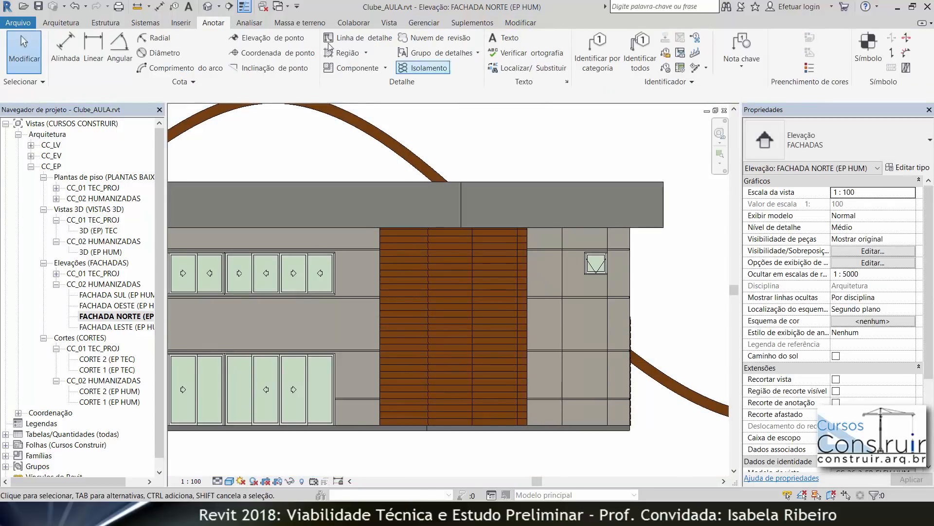
Step: Place more 60 x 60 Maxim-Ar windows on the upper floor across the wood-clad section
left_click(61, 22)
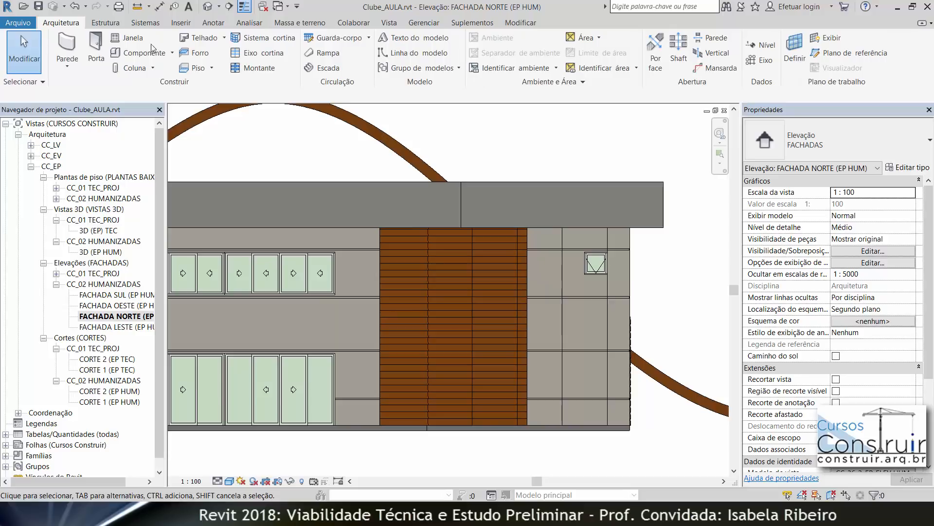
left_click(129, 38)
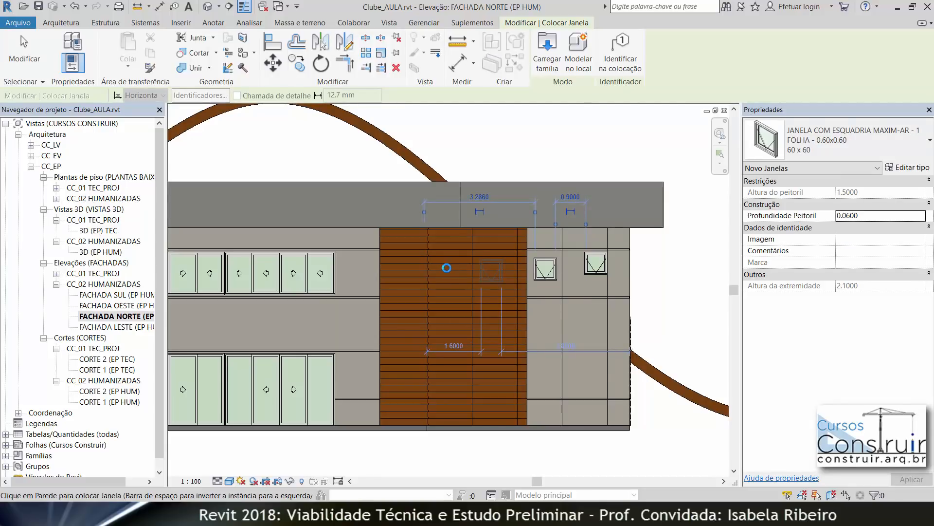
left_click(446, 268)
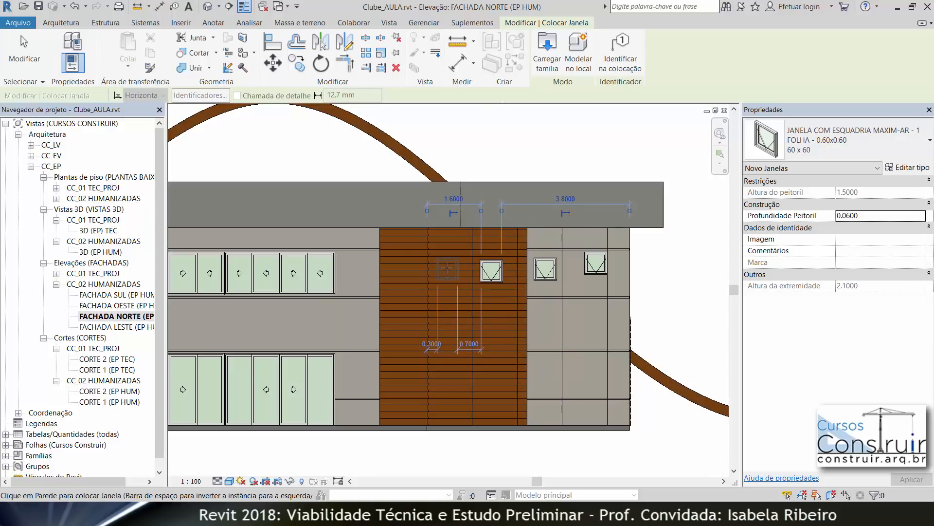
left_click(448, 269)
key("Escape")
key("Escape")
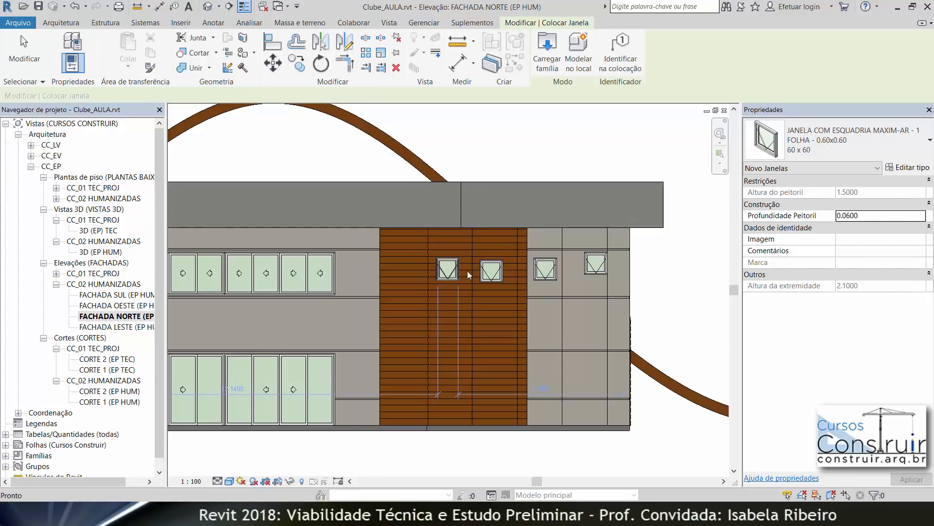
Step: Move the third upper-floor window so its right edge meets the vertical detail line beside it
left_click(549, 278)
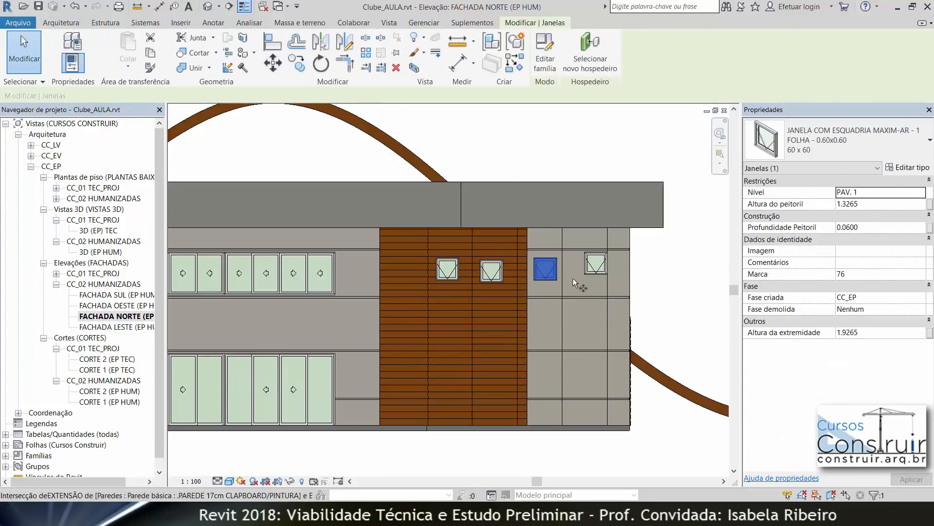
scroll(557, 268, "up", 2)
scroll(557, 267, "up", 5)
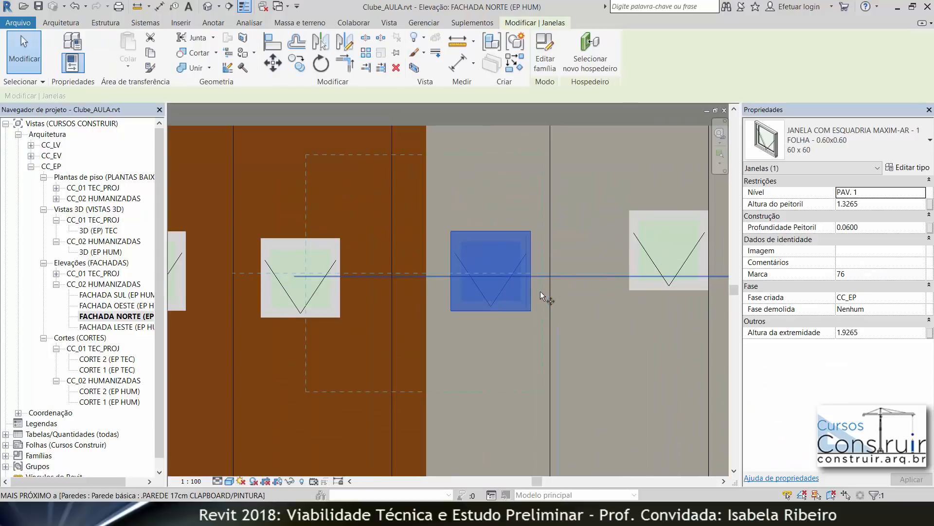
left_click(504, 353)
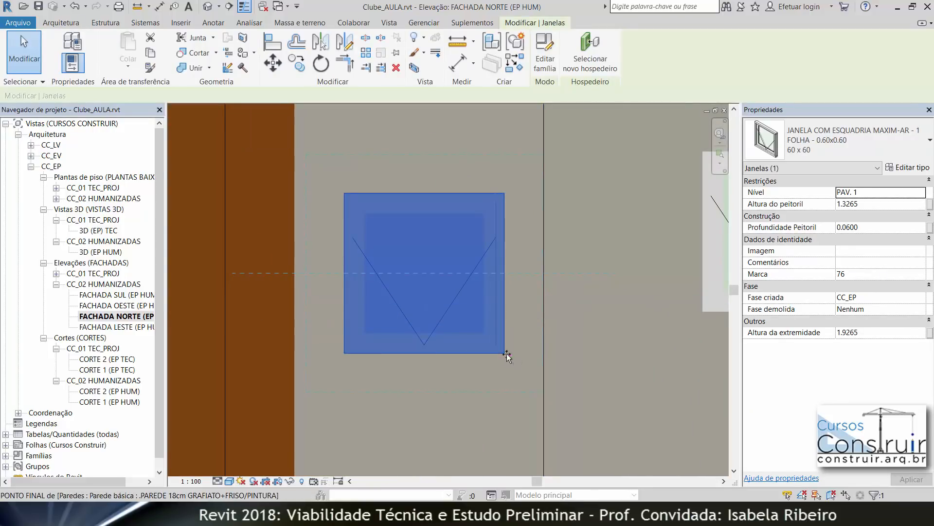
scroll(543, 353, "up", 5)
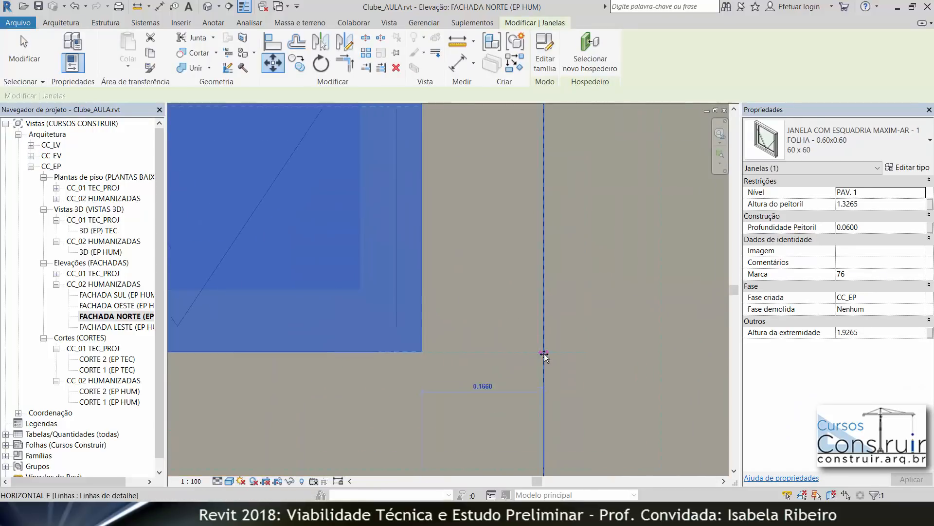
left_click(533, 364)
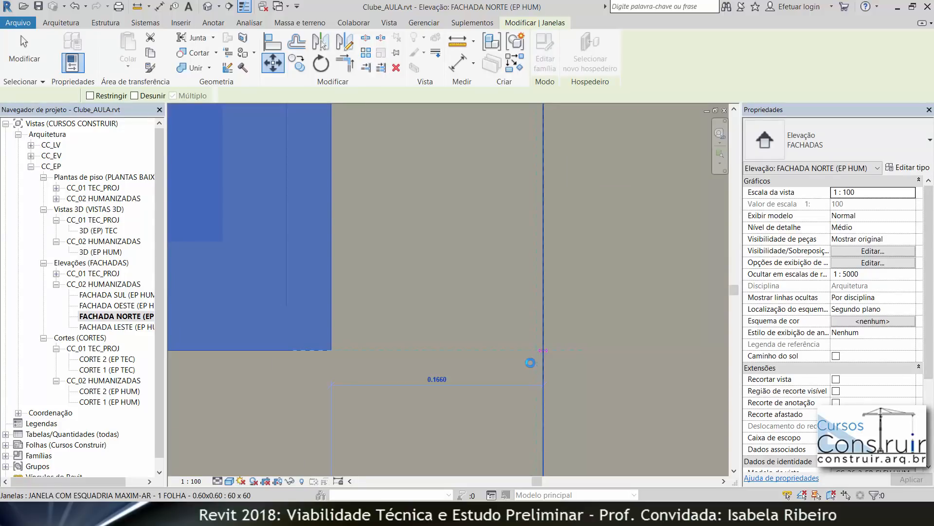
Step: Move the second window on the wood-clad section so its right edge meets its vertical detail line
scroll(487, 356, "down", 3)
scroll(463, 349, "down", 2)
scroll(463, 349, "down", 1)
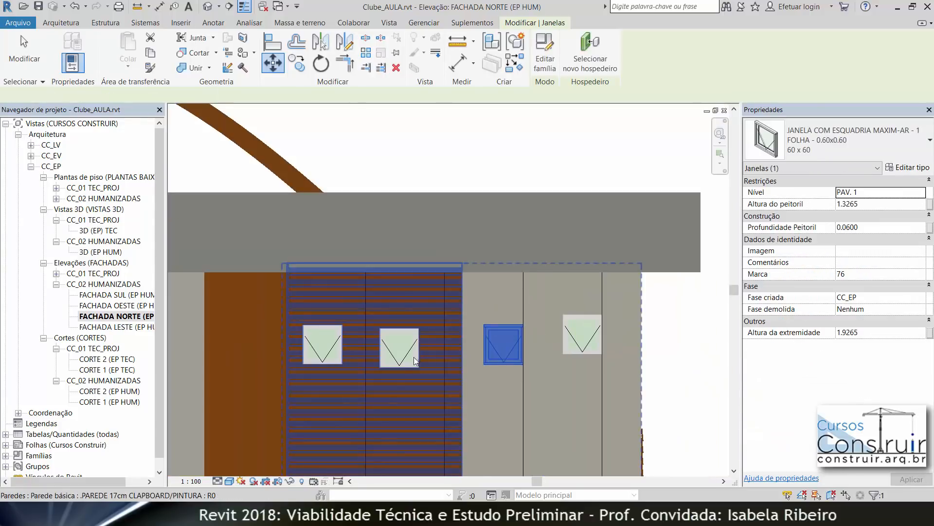
left_click(537, 151)
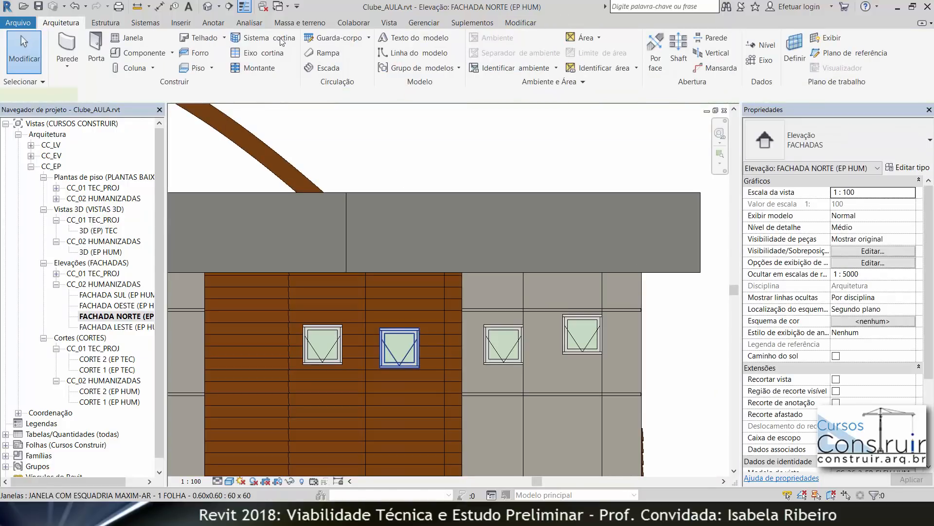
left_click(402, 362)
scroll(436, 362, "up", 4)
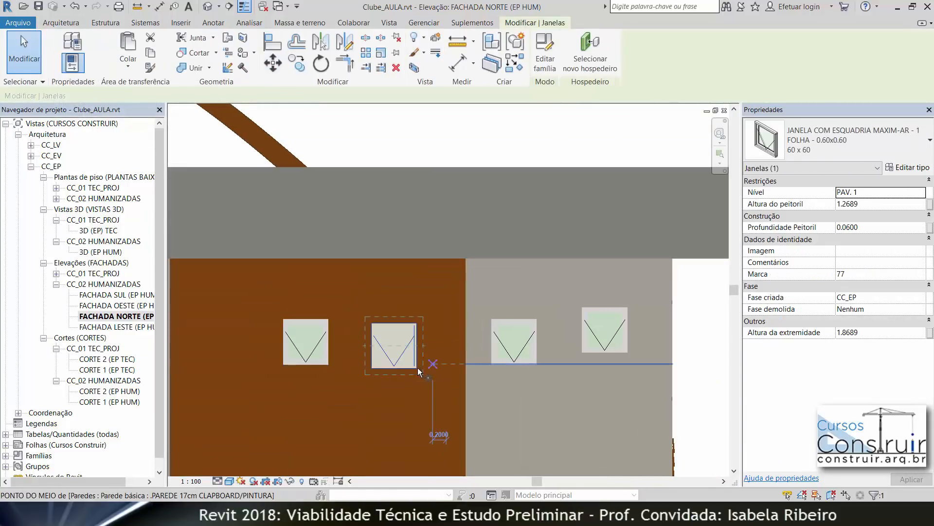
key("m")
key("v")
left_click(412, 373)
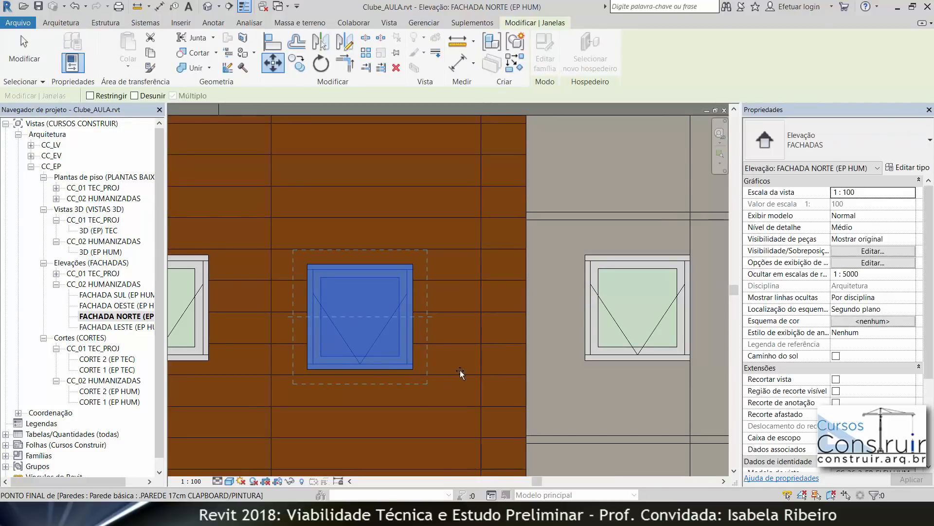
scroll(479, 374, "up", 1)
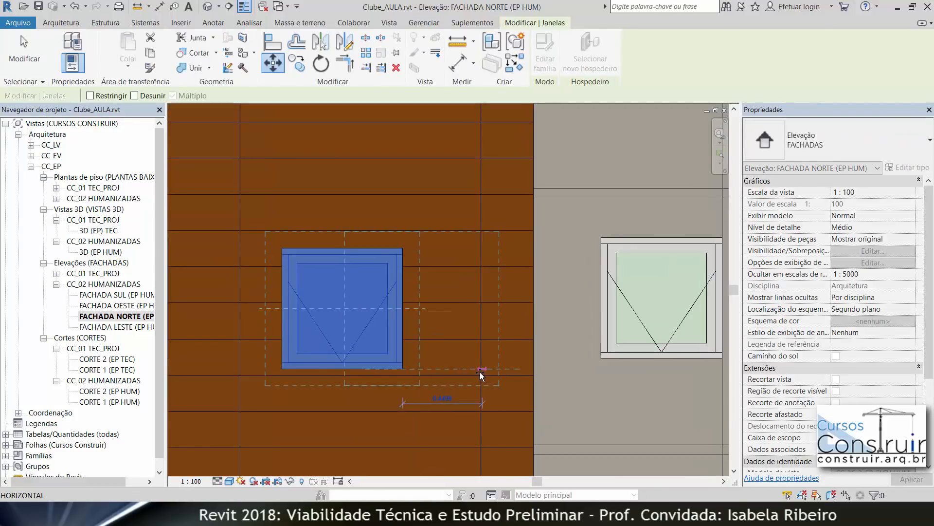
scroll(481, 376, "up", 4)
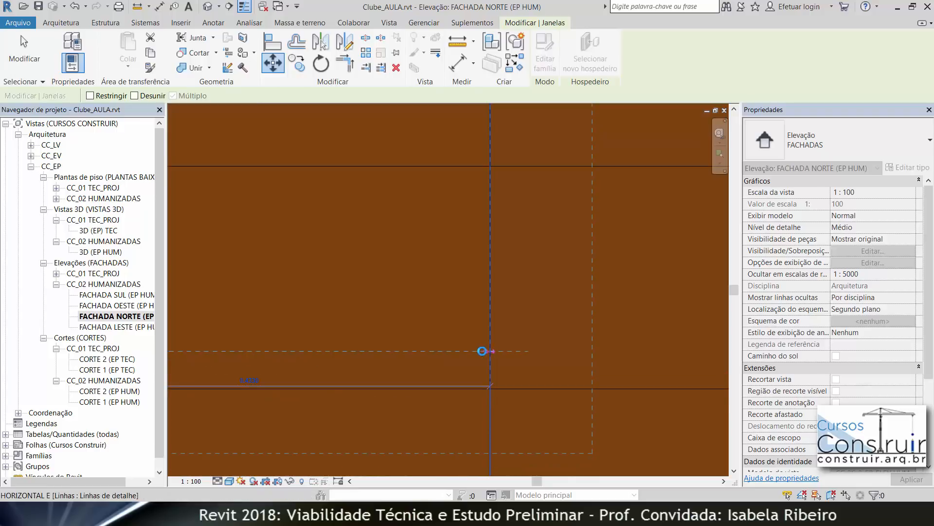
left_click(490, 350)
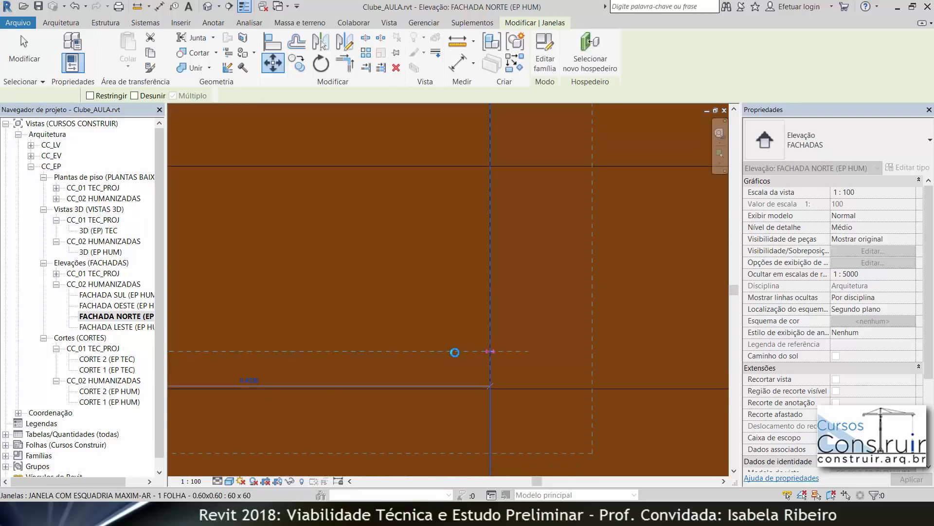
scroll(442, 336, "down", 4)
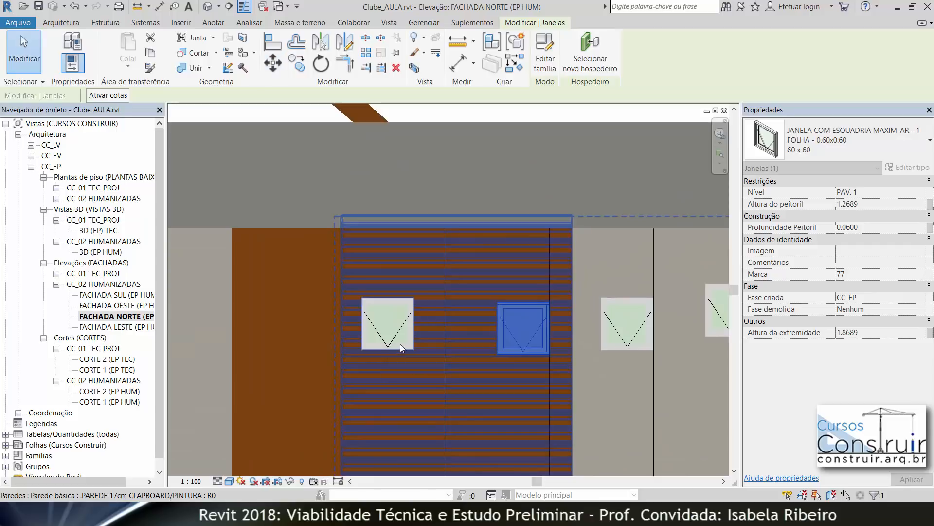
Step: Move the leftmost window on the wood-clad section so its right edge snaps to its vertical detail line
scroll(396, 347, "up", 2)
left_click(395, 341)
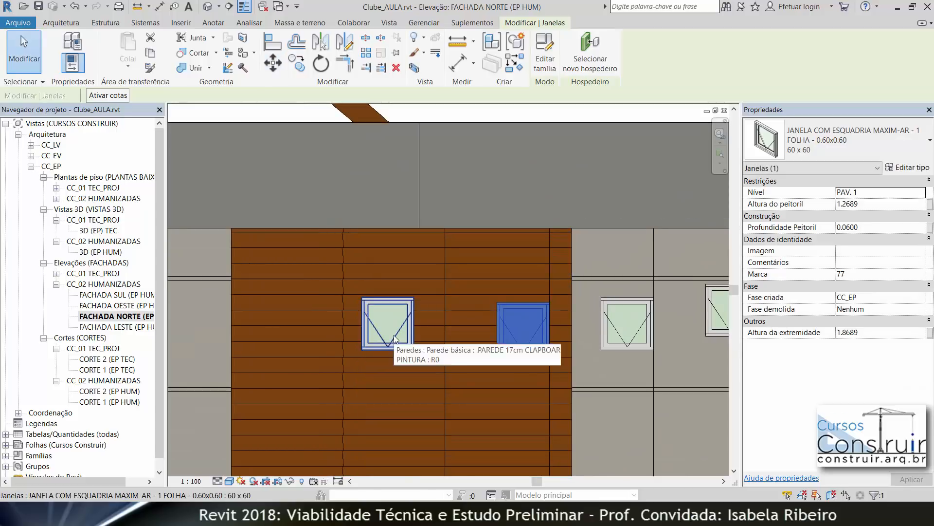
key("m")
key("v")
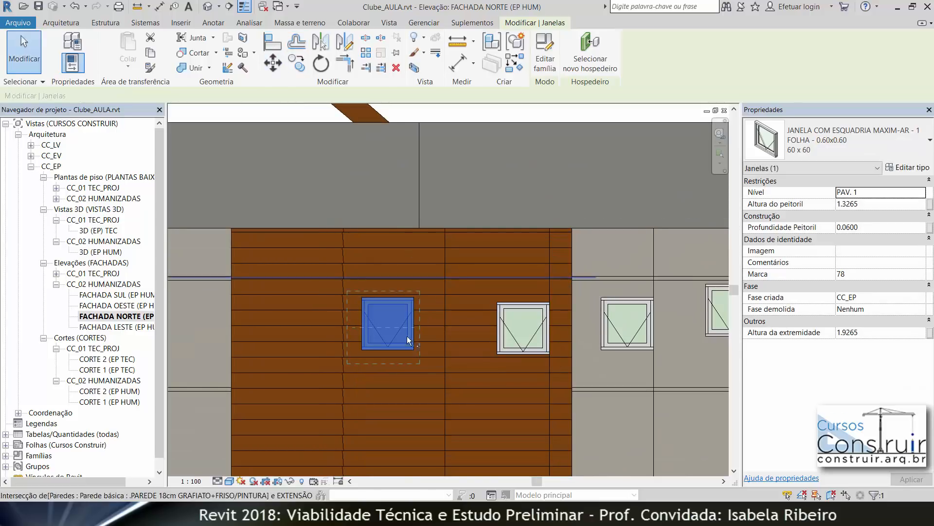
scroll(411, 355, "up", 6)
scroll(416, 389, "up", 2)
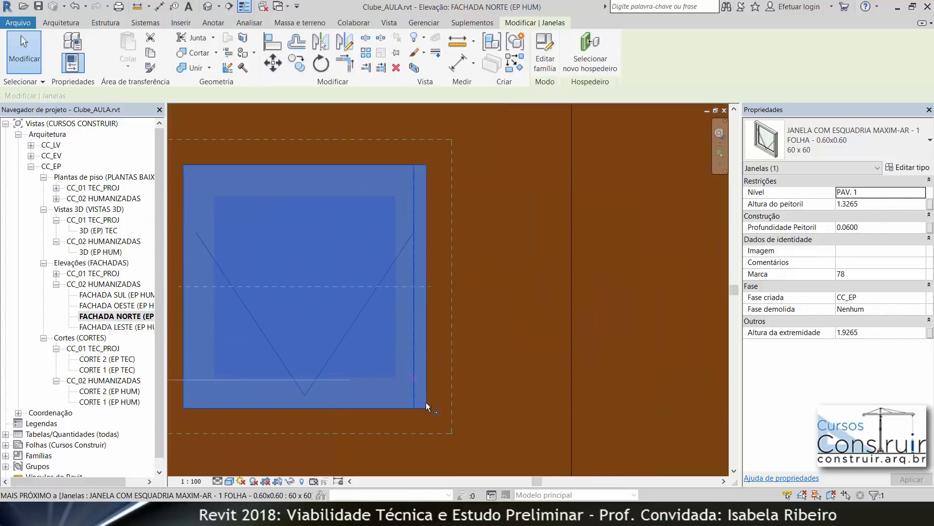
key("m")
key("v")
left_click(428, 409)
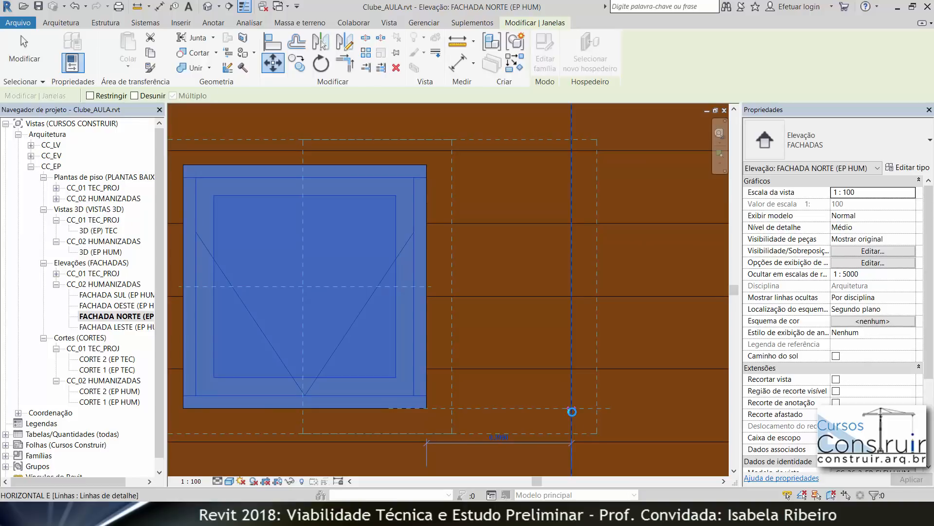
left_click(572, 412)
scroll(552, 387, "down", 5)
middle_click_drag(540, 381, 417, 345)
key("Escape")
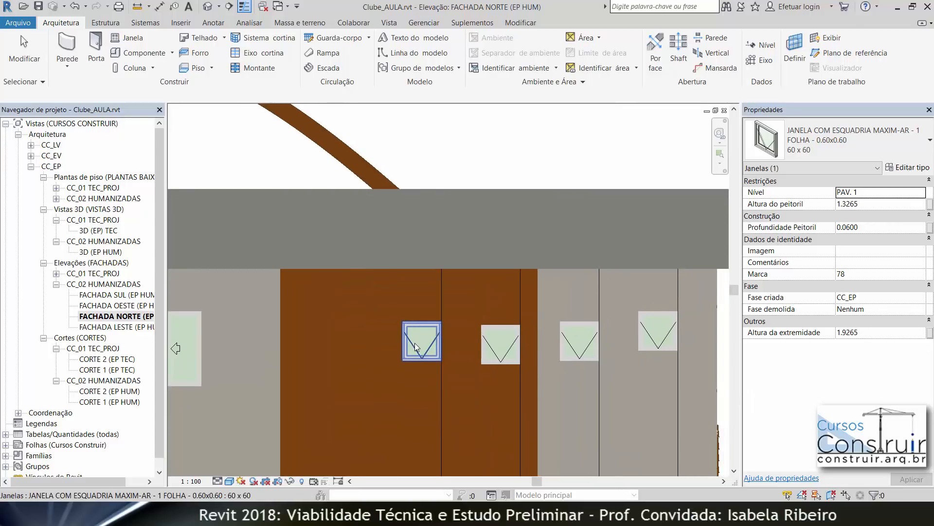
Step: Select the four upper-floor windows and set their head height to 2.1000, giving a sill height of 1.5000
left_click(416, 343)
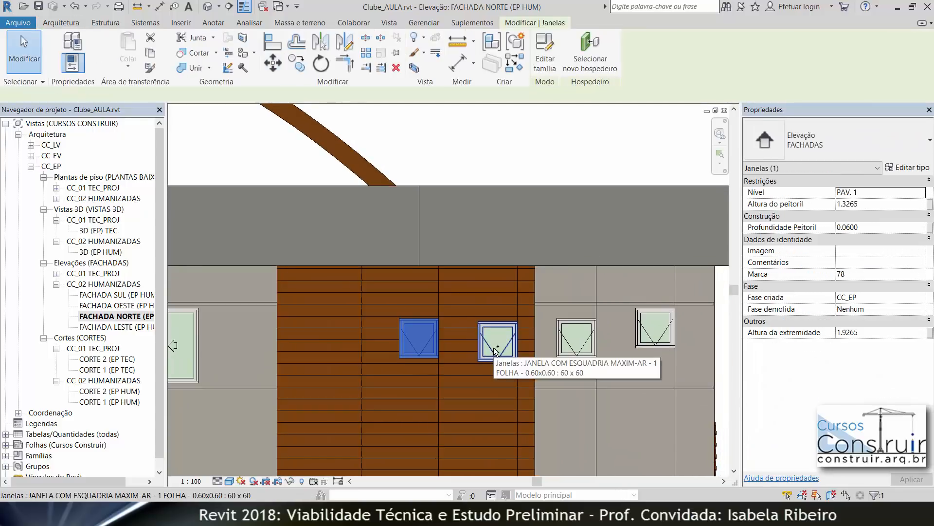
left_click(496, 351, "ctrl")
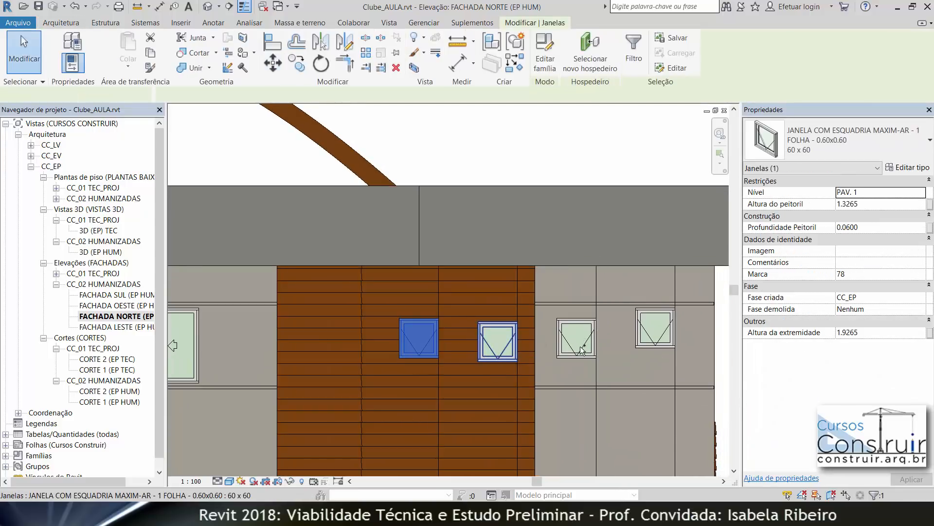
left_click(654, 341, "ctrl")
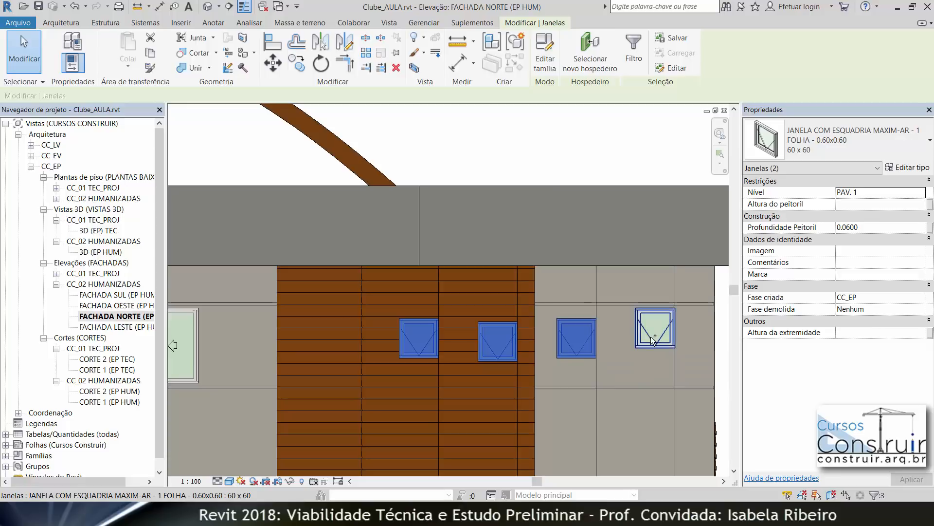
left_click(875, 334)
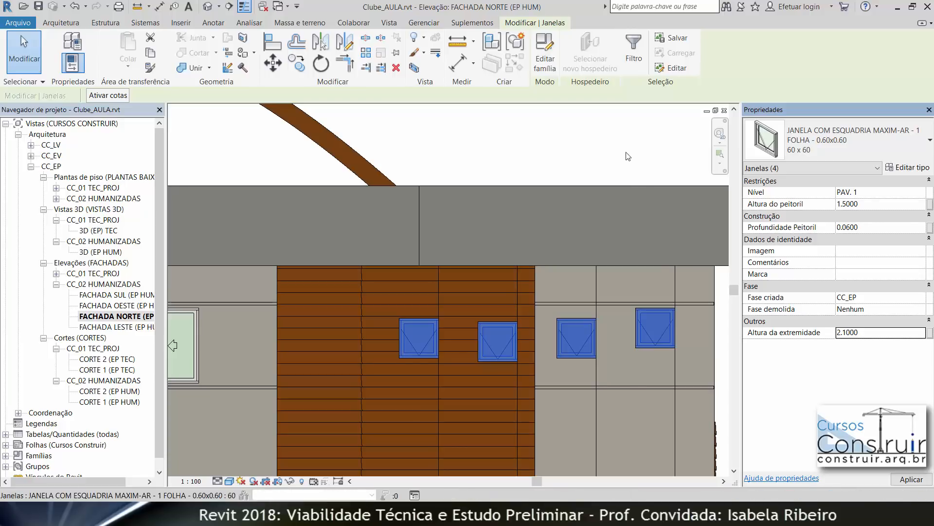
key("Return")
Step: Copy the four upper-floor windows 3 m straight down onto the ground floor
key("c")
key("o")
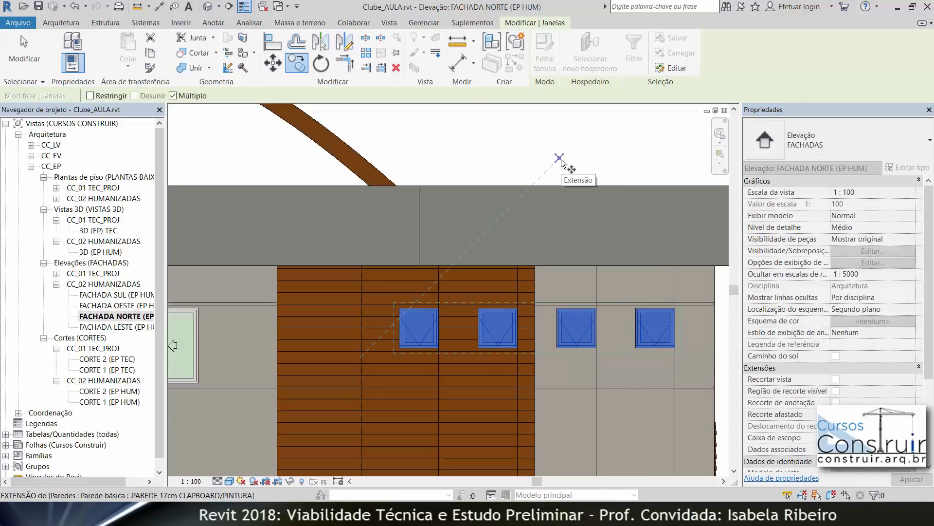
left_click(547, 357)
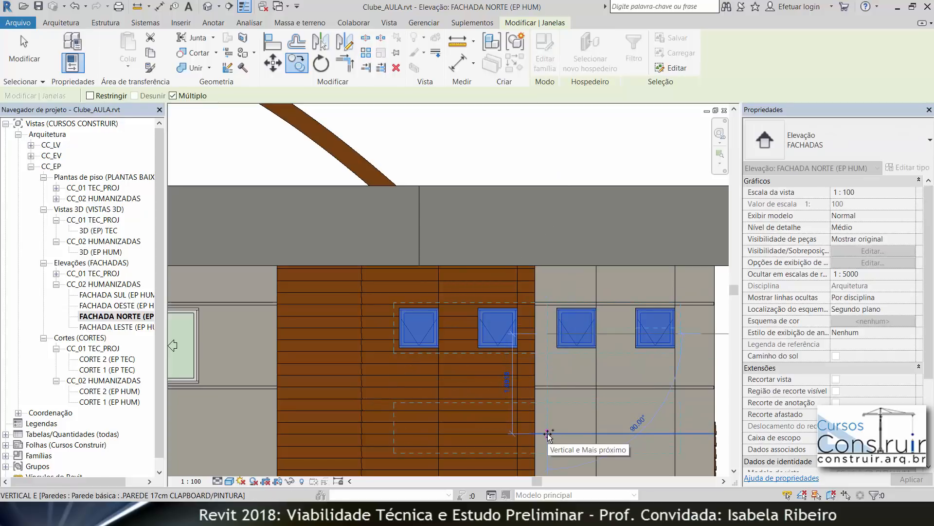
type("3")
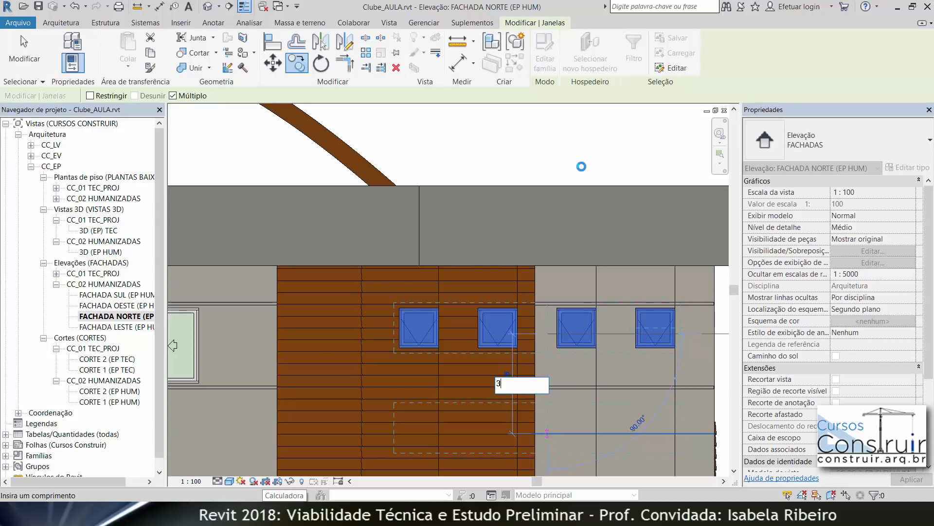
key("Return")
scroll(584, 205, "down", 3)
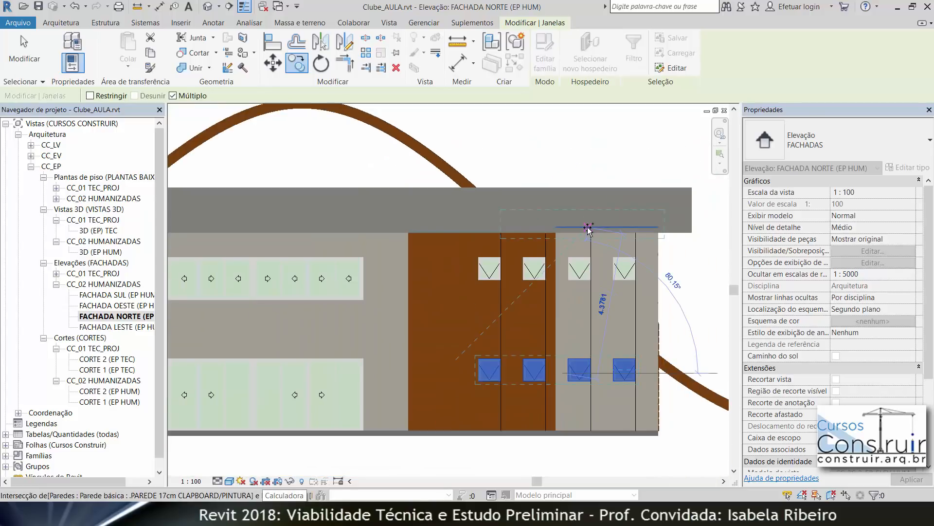
scroll(588, 228, "down", 1)
key("Escape")
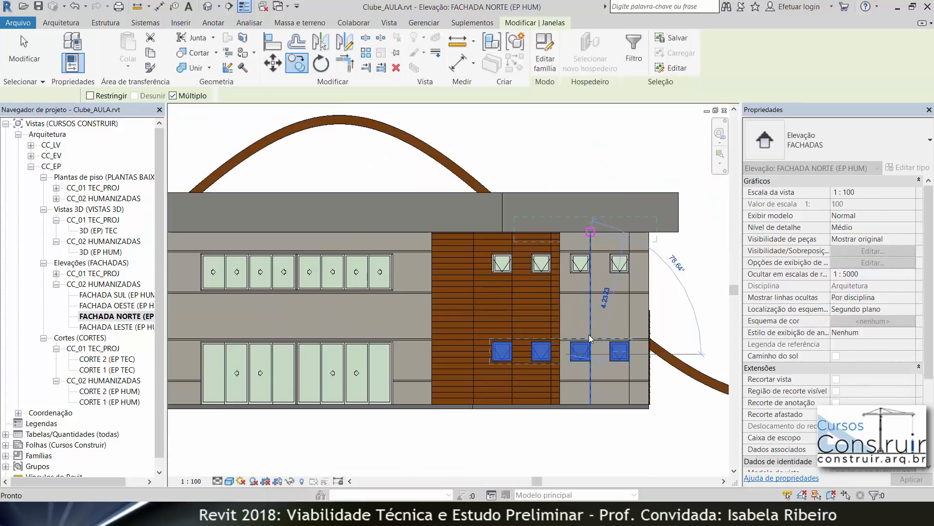
key("Escape")
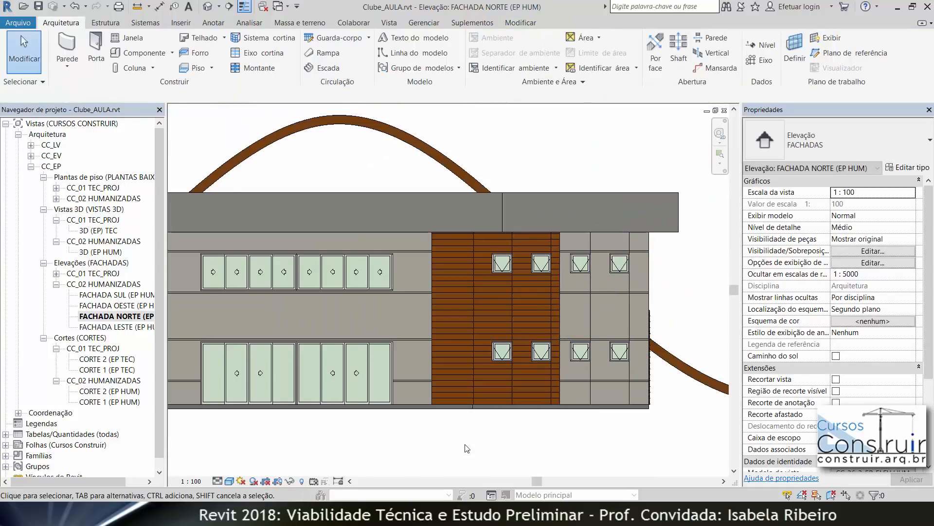
Step: Open the west elevation and examine its existing windows and doors
scroll(466, 450, "down", 1)
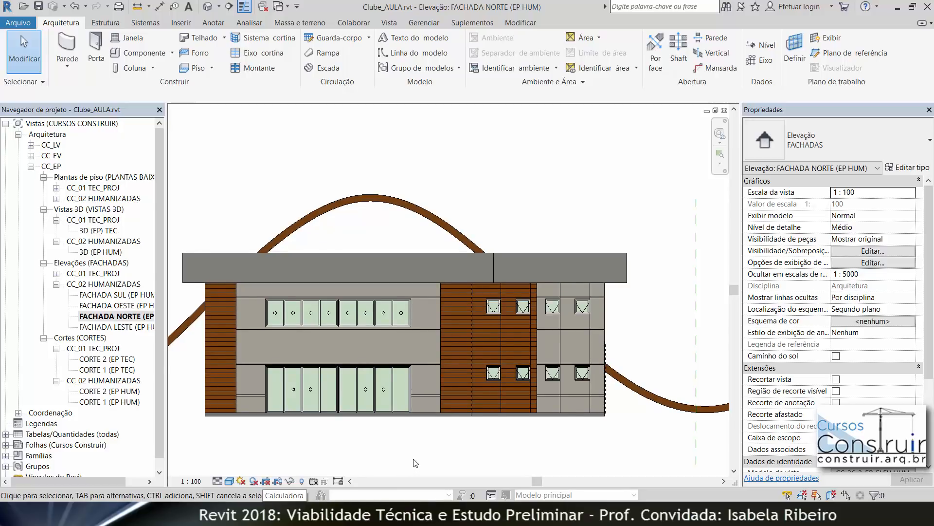
middle_click_drag(413, 458, 440, 457)
double_click(125, 307)
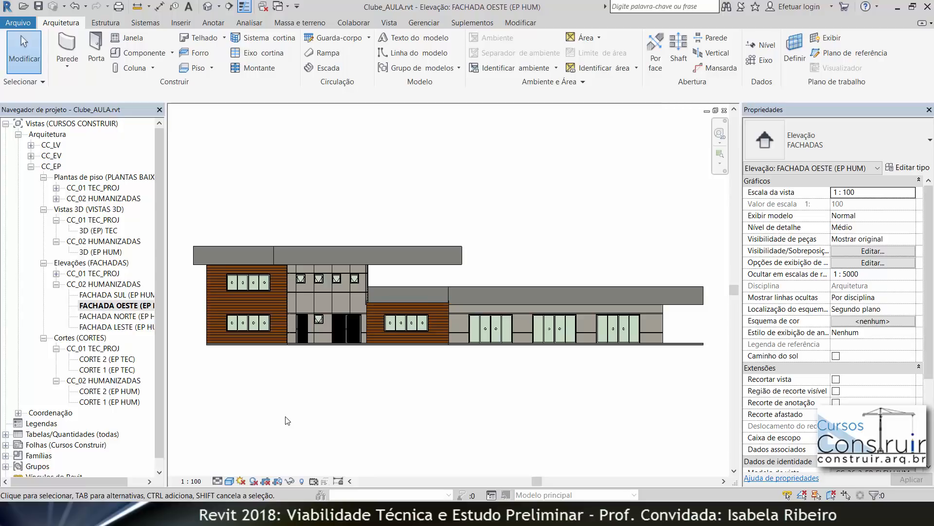
left_click(255, 325)
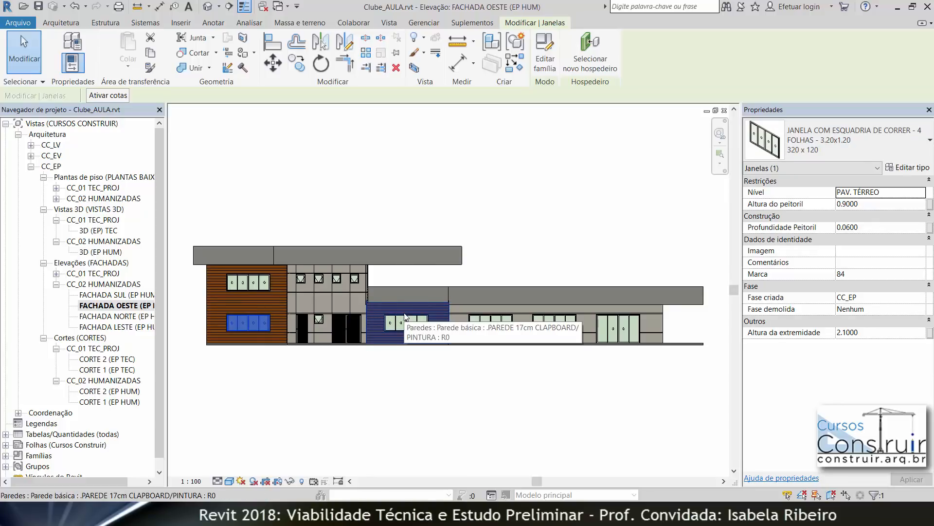
left_click(410, 330)
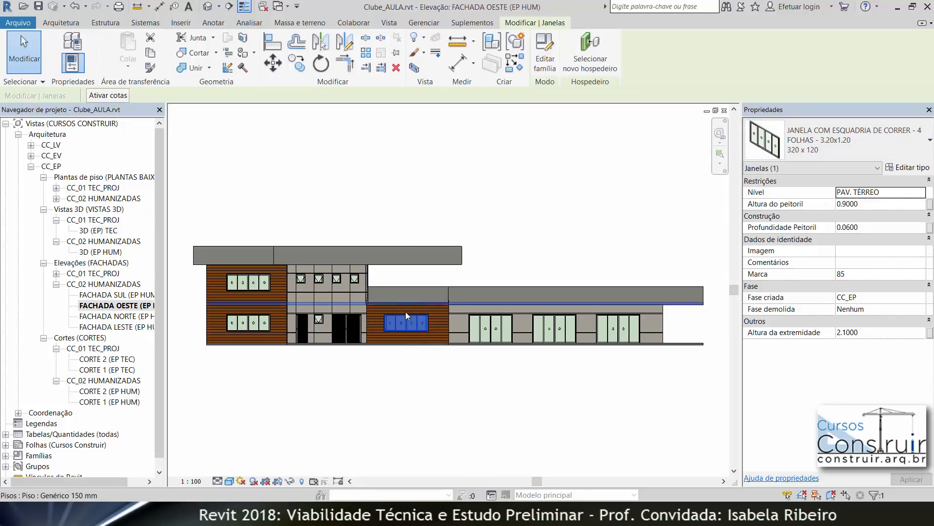
left_click(396, 195)
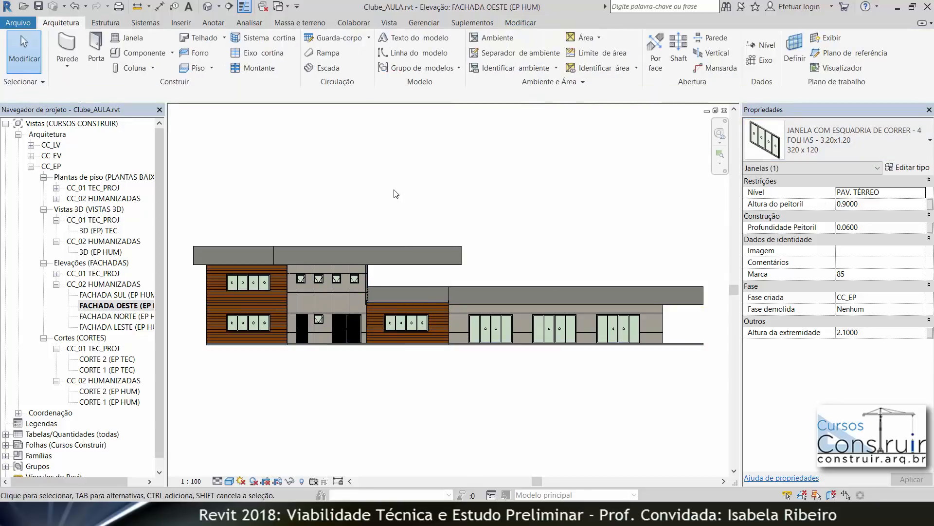
scroll(304, 302, "up", 4)
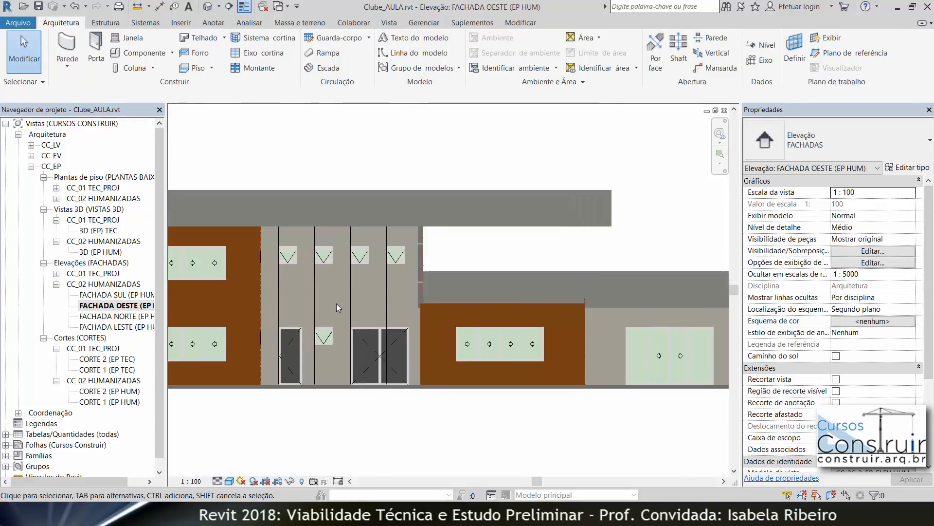
middle_click_drag(348, 311, 358, 327)
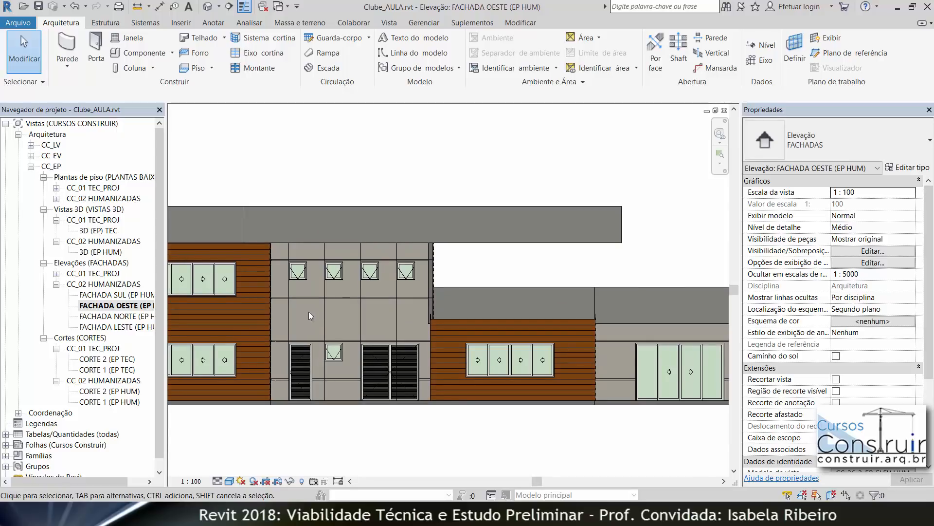
Step: Inspect the vertical detail lines over the wood-clad and grey wall sections of the west elevation
left_click(290, 312)
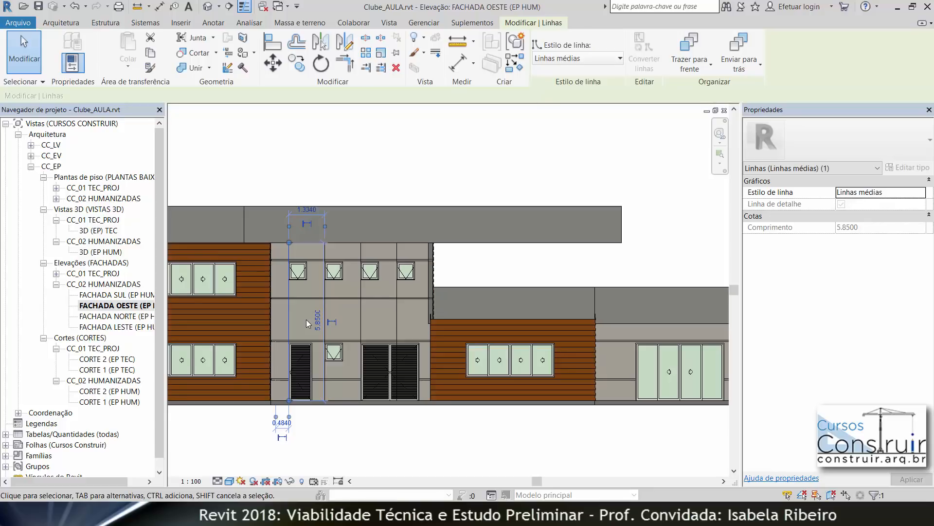
key("Escape")
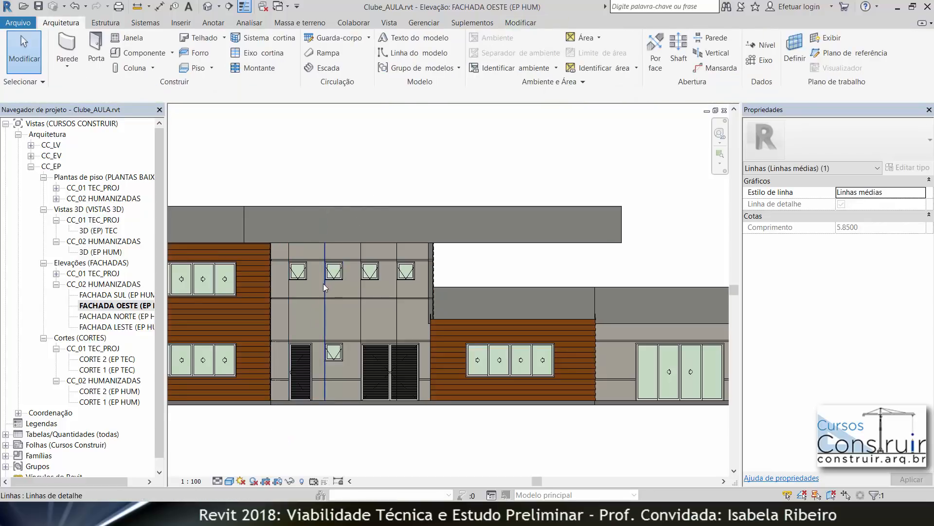
left_click(325, 284)
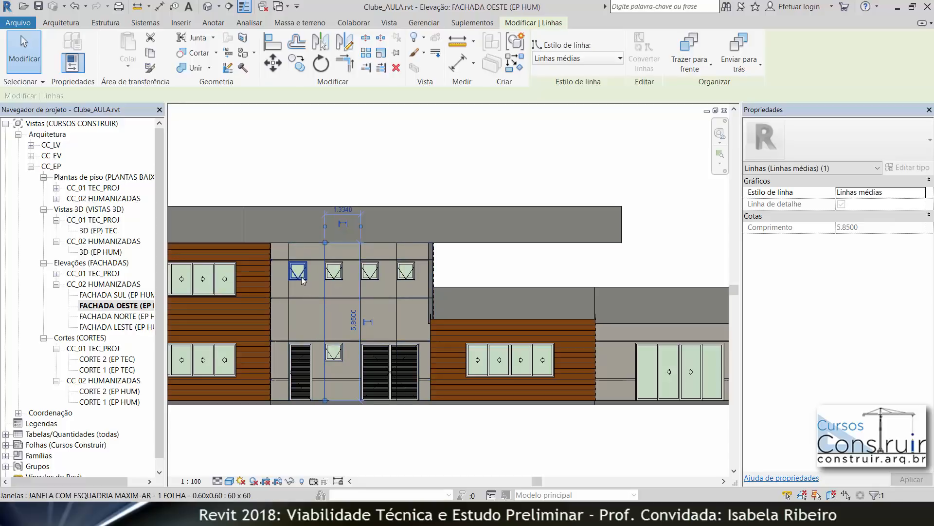
scroll(302, 276, "up", 4)
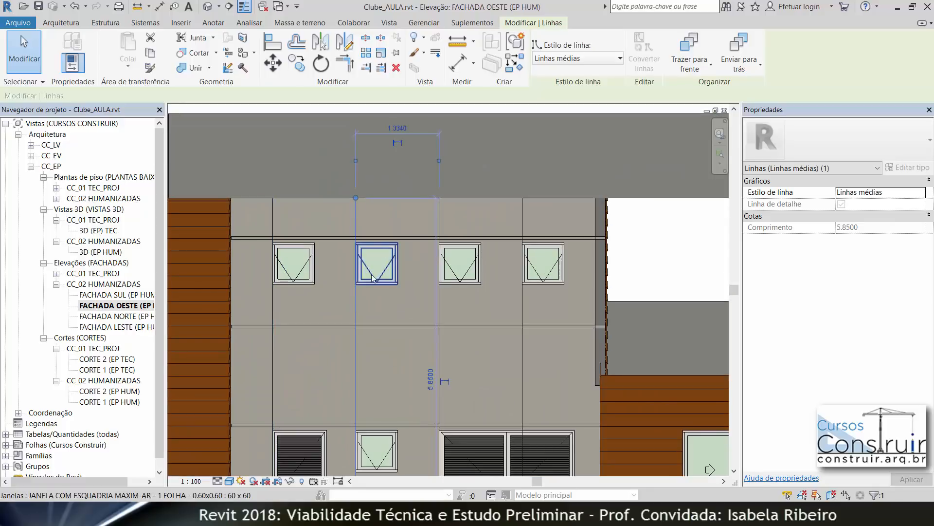
left_click(640, 257)
scroll(640, 258, "down", 3)
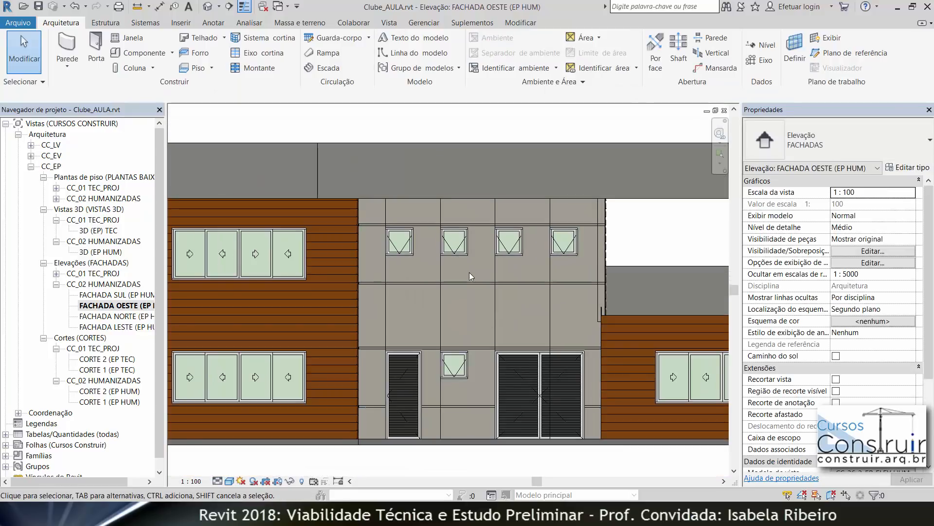
Step: Check the properties of an upper-floor window and the two ground-floor louvred doors on the west elevation
left_click(455, 251)
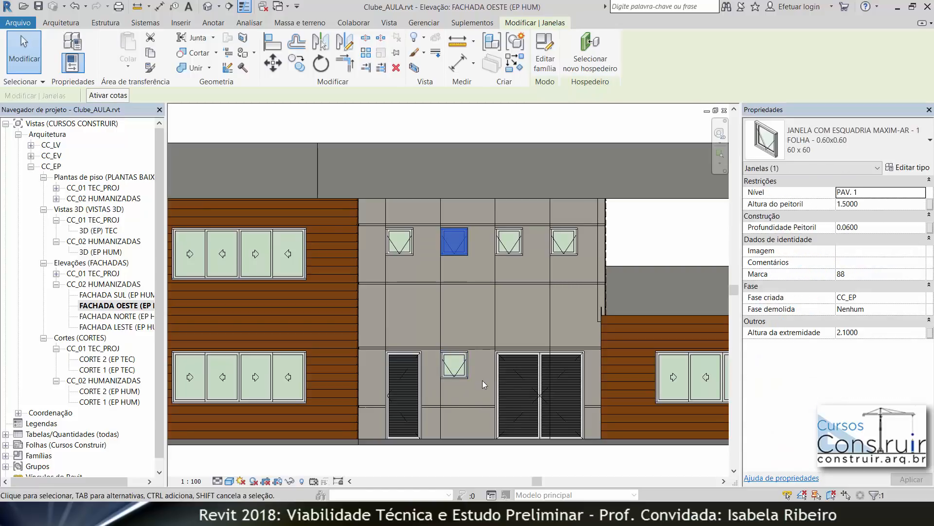
middle_click_drag(472, 375, 436, 321)
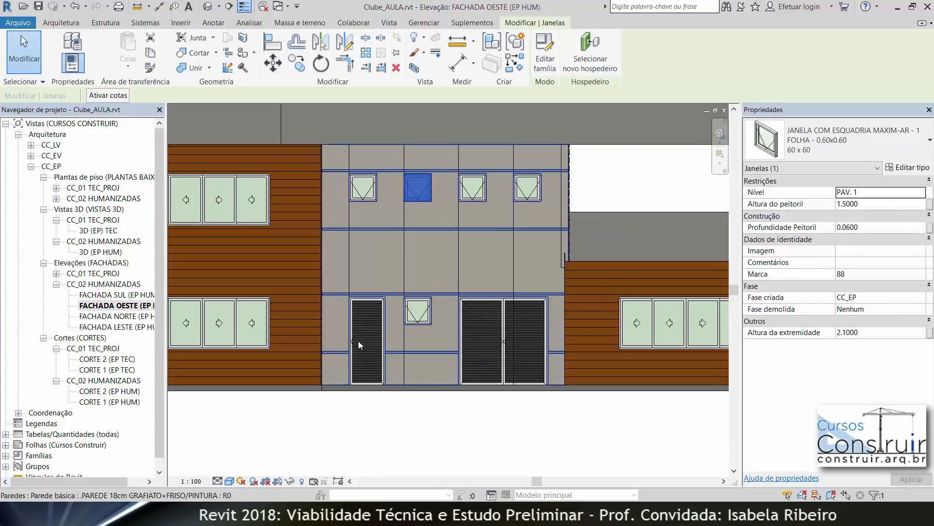
left_click(380, 326)
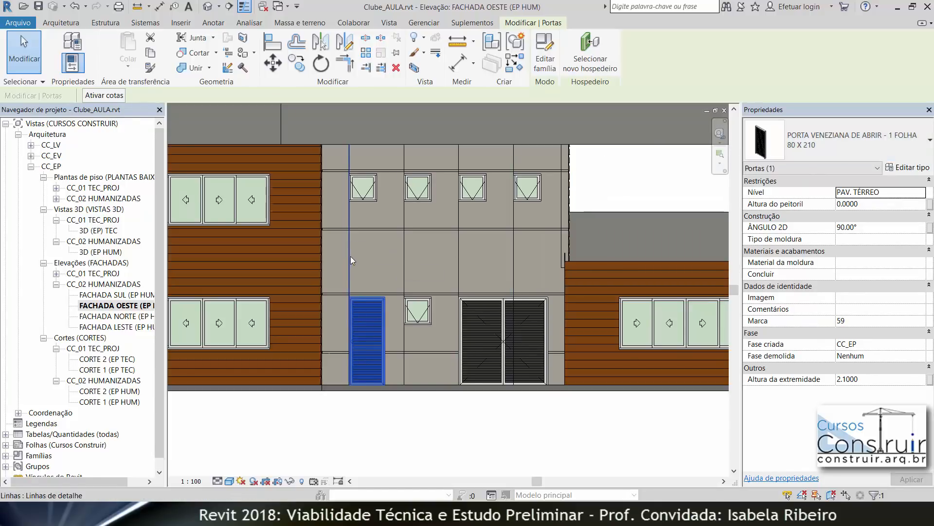
left_click(492, 329)
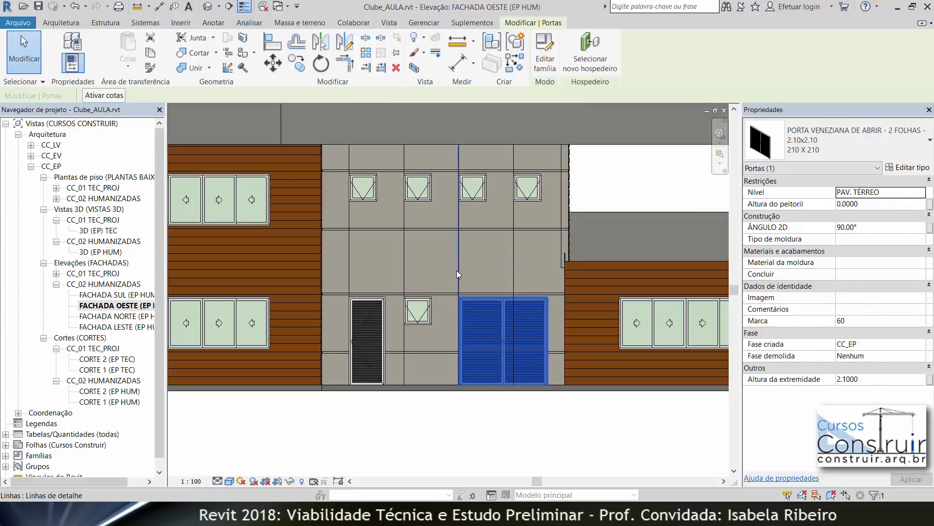
left_click(551, 400)
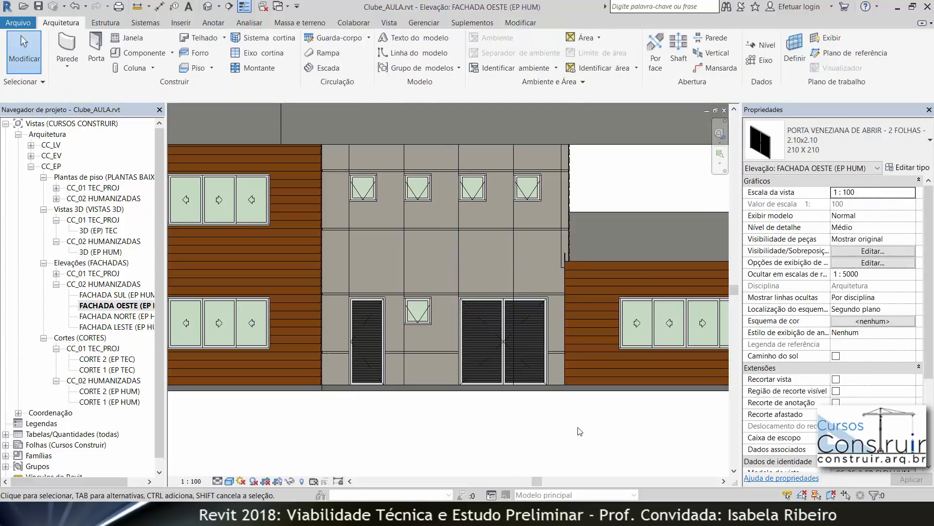
Step: Check the placement and properties of the sliding glass doors on the lower west wing
scroll(571, 428, "down", 3)
scroll(569, 426, "down", 1)
middle_click_drag(569, 425, 300, 399)
left_click(539, 369)
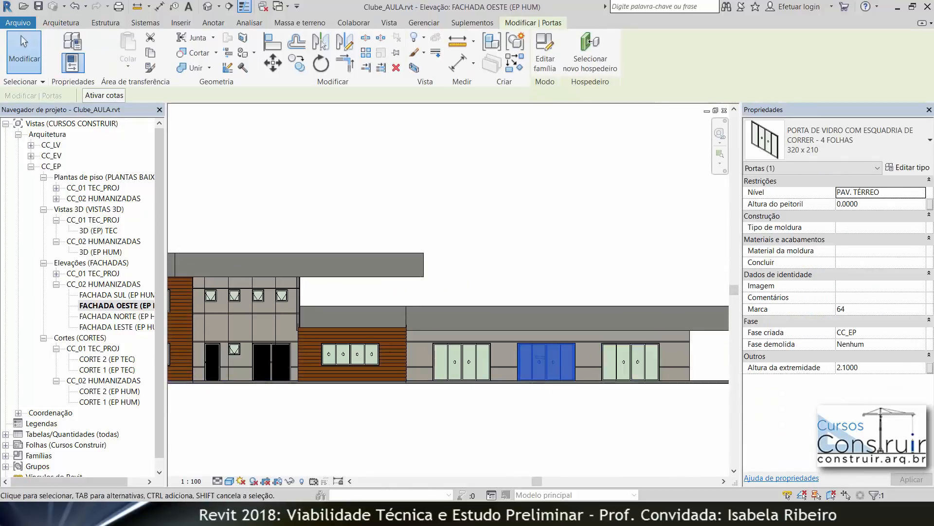
left_click(581, 410)
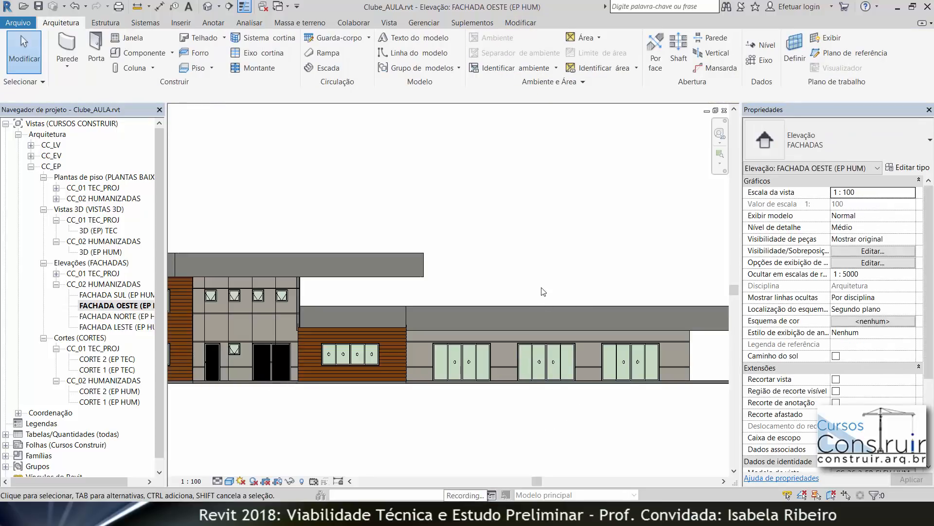
left_click(552, 365)
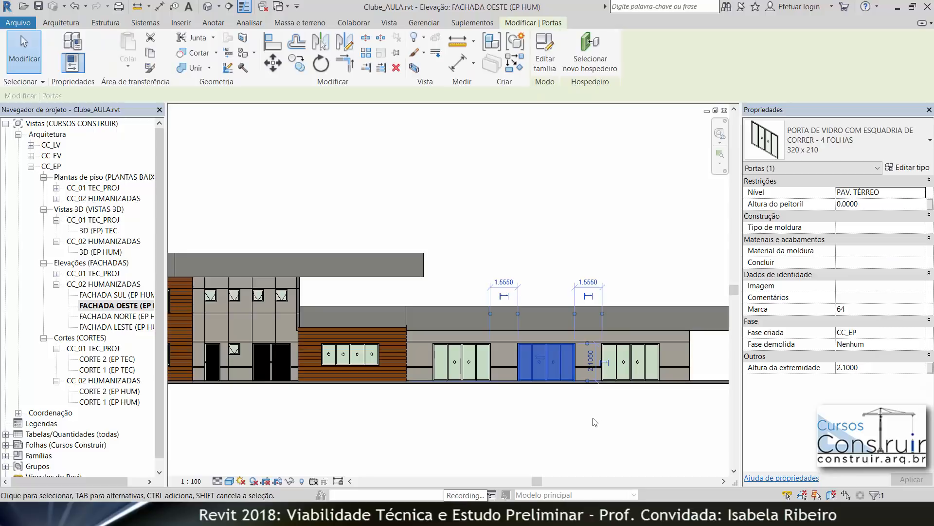
left_click(466, 358)
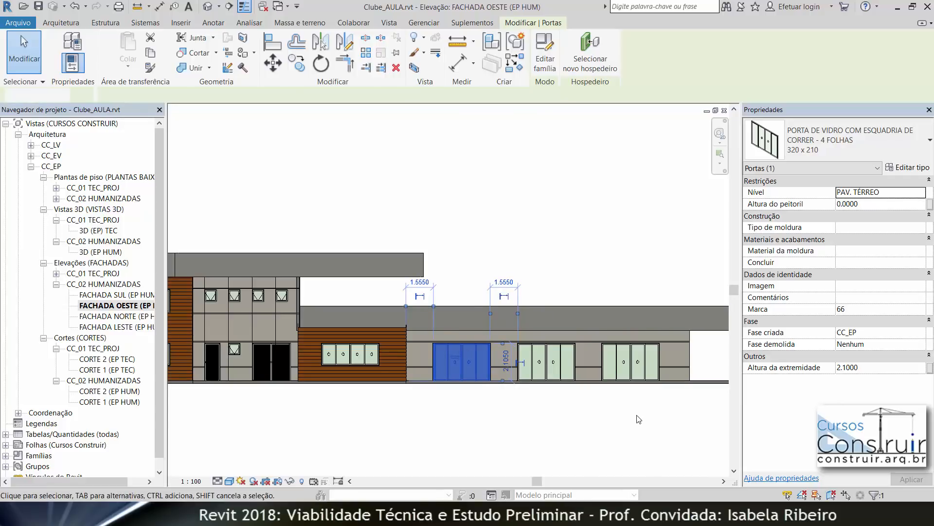
left_click(576, 416)
scroll(498, 428, "down", 1)
middle_click_drag(498, 434, 530, 434)
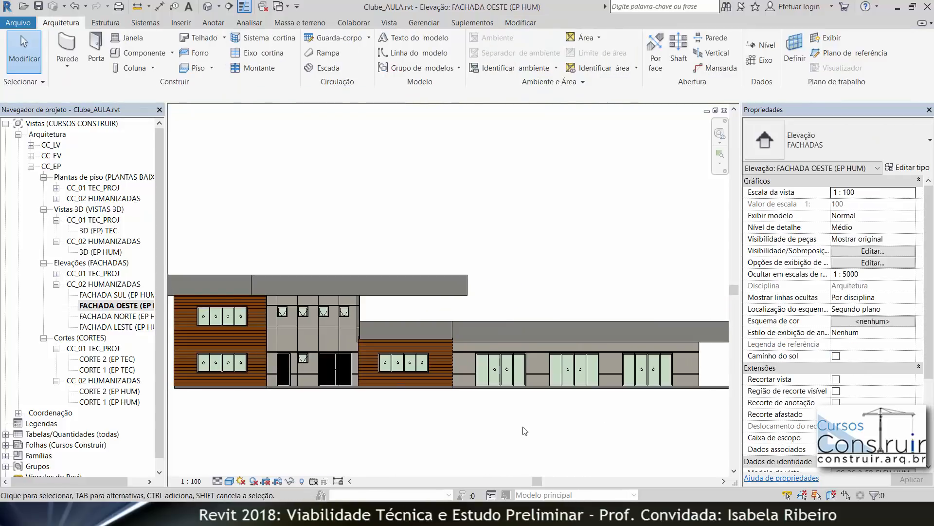
middle_click(529, 433)
middle_click(528, 432)
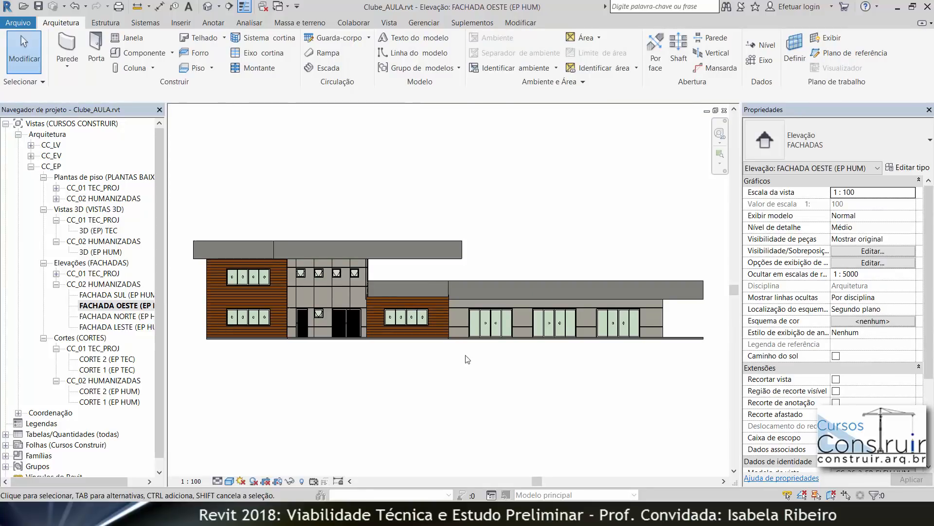
Step: Open the ground-floor plan (PAV. TÉRREO EP HUM) and flip the west single and double doors to swing inward
left_click(57, 199)
left_click(97, 242)
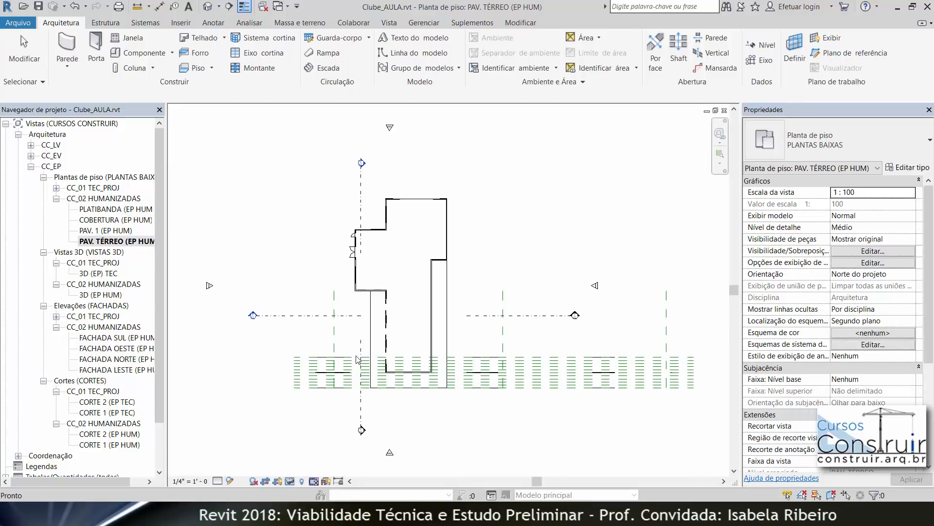
scroll(352, 233, "up", 3)
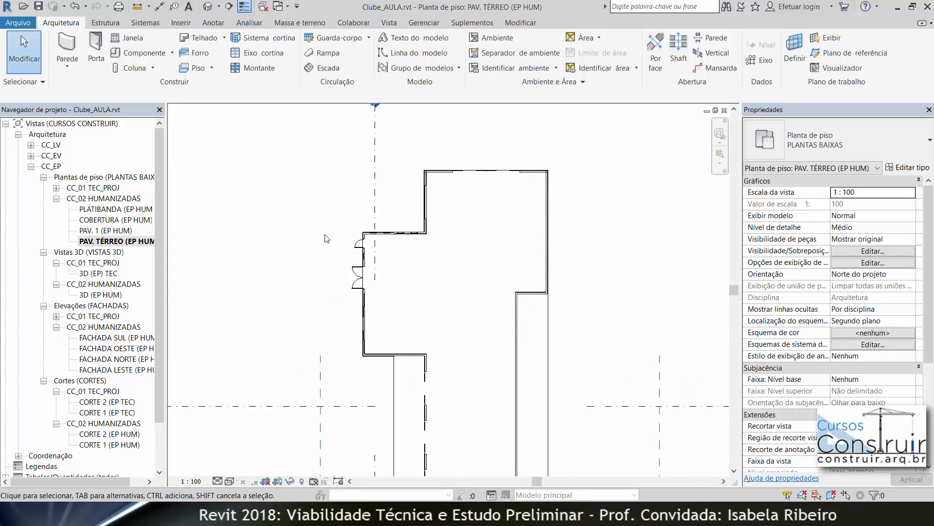
scroll(333, 238, "up", 5)
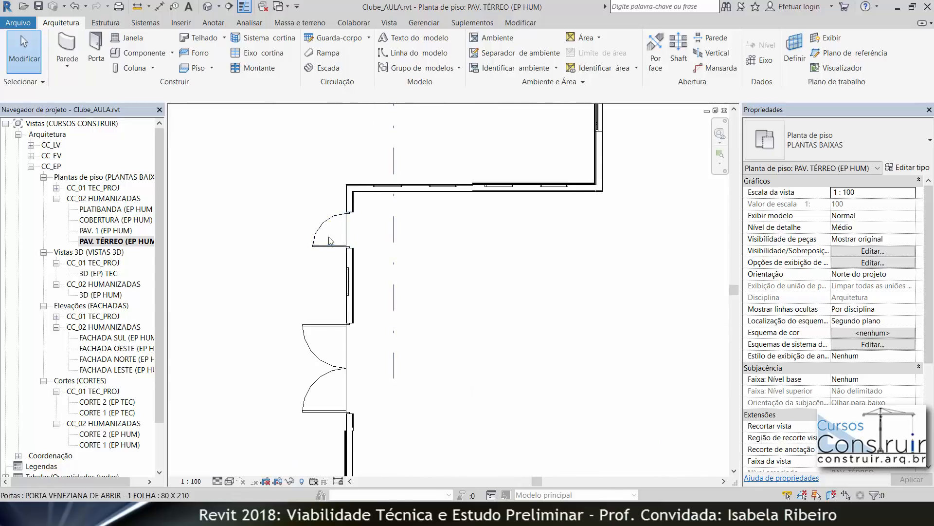
left_click(334, 241)
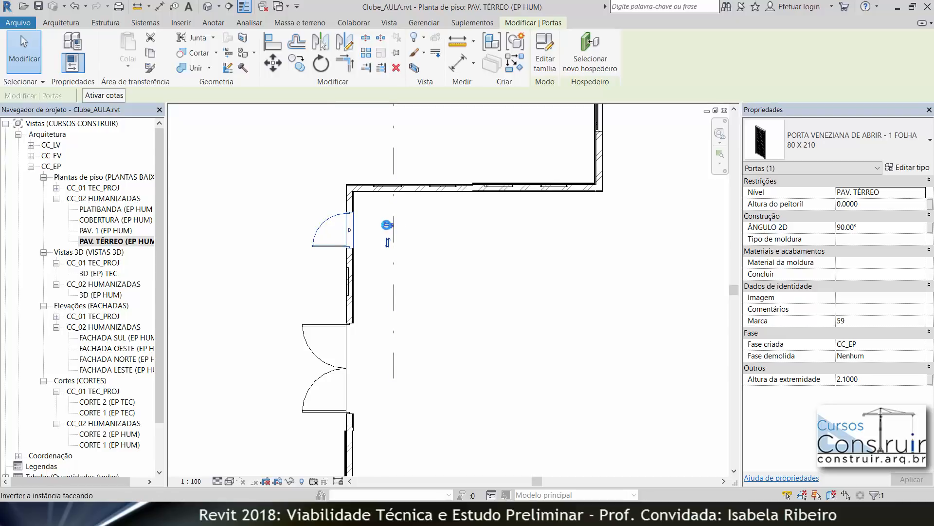
left_click(388, 225)
left_click(318, 362)
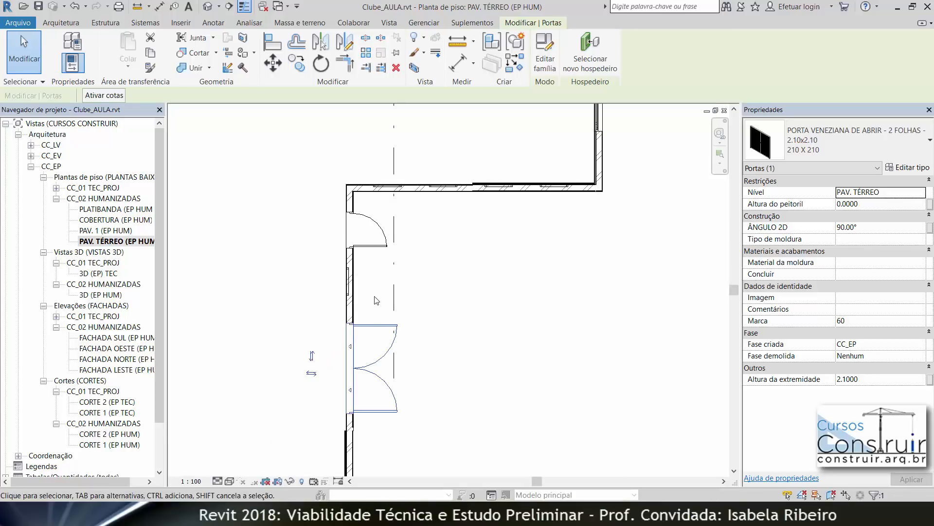
Step: Check the orientation of the doors and windows along the plan's north and west walls
left_click(381, 243)
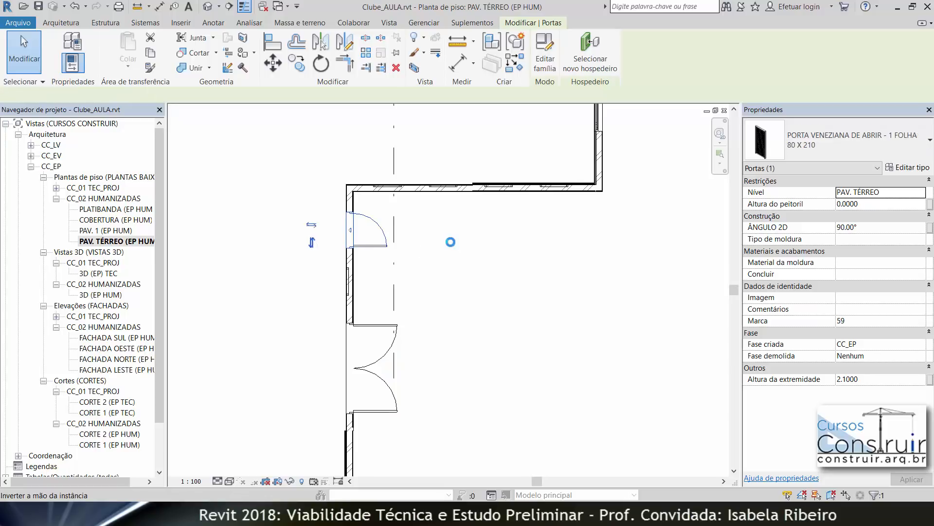
left_click(436, 271)
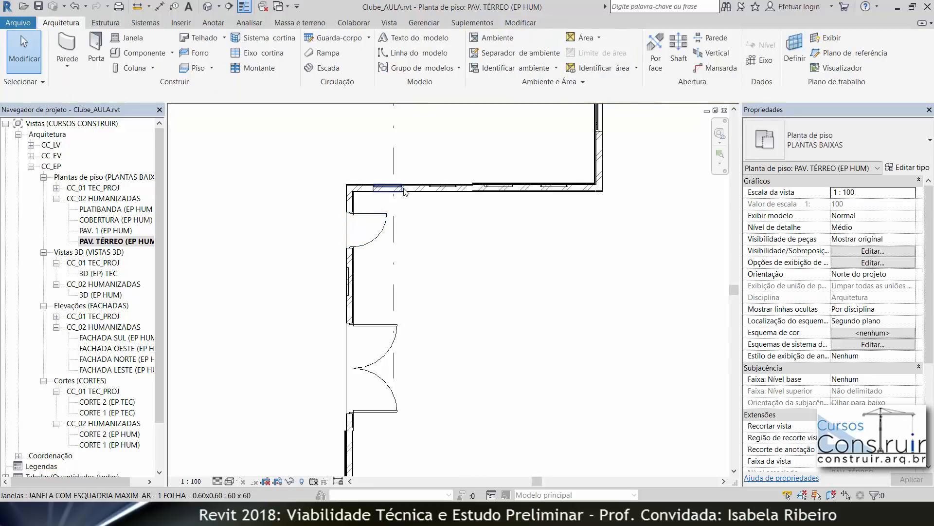
scroll(404, 191, "up", 3)
middle_click_drag(520, 244, 484, 266)
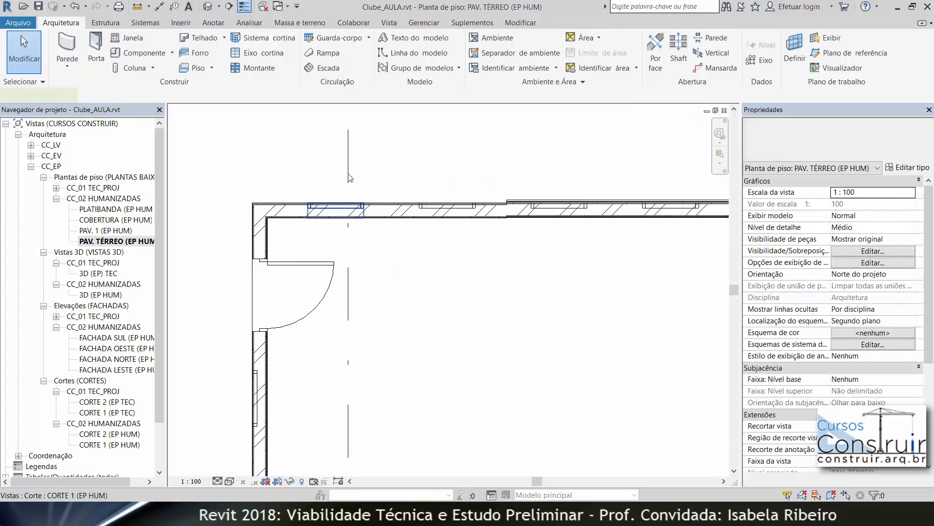
left_click(354, 213)
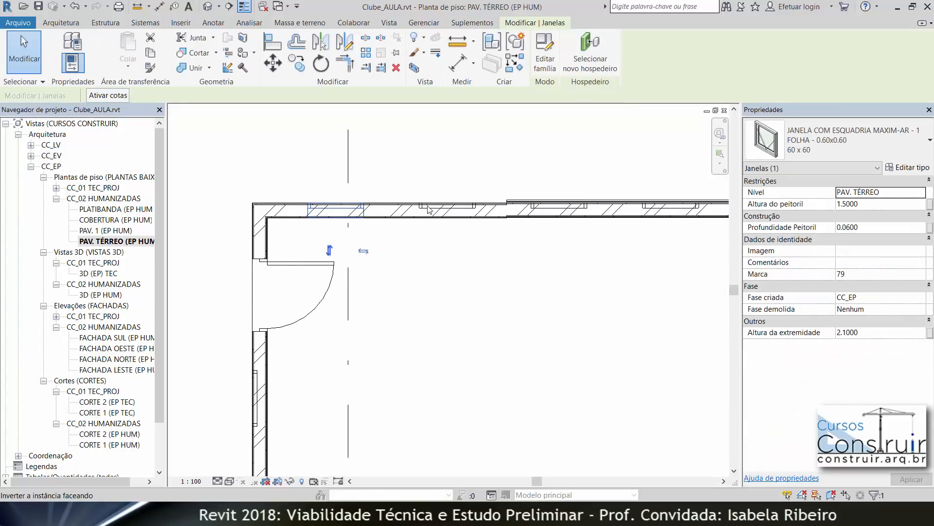
left_click(430, 221)
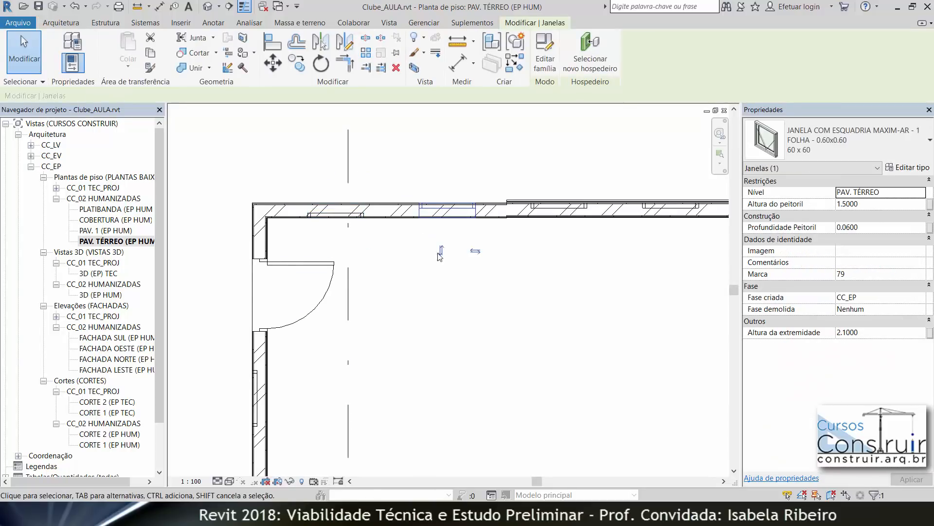
left_click(544, 210)
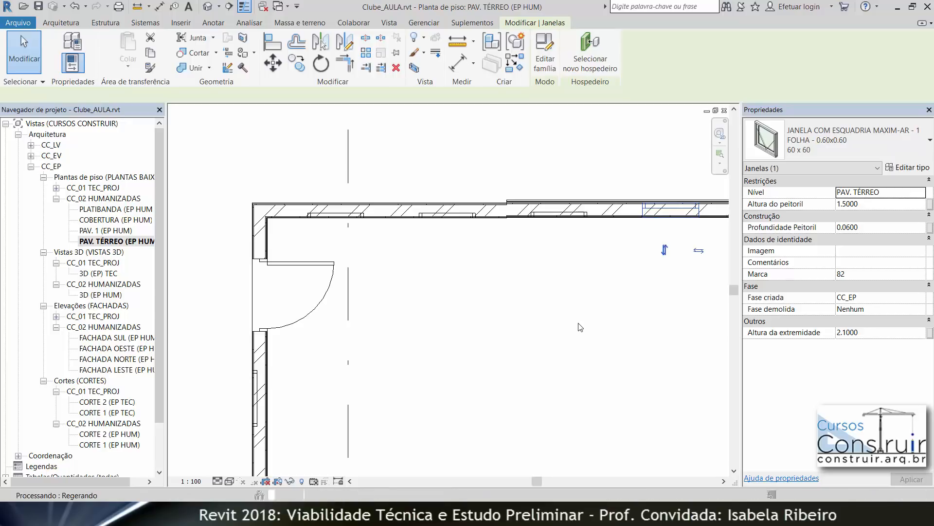
scroll(578, 324, "down", 1)
middle_click_drag(579, 330, 363, 361)
middle_click_drag(601, 168, 565, 370)
middle_click_drag(587, 225, 561, 337)
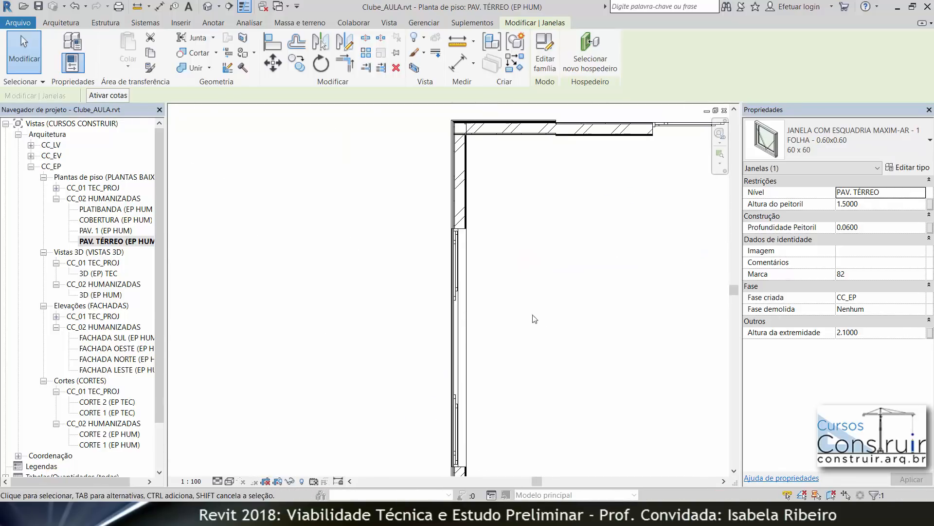
left_click(456, 314)
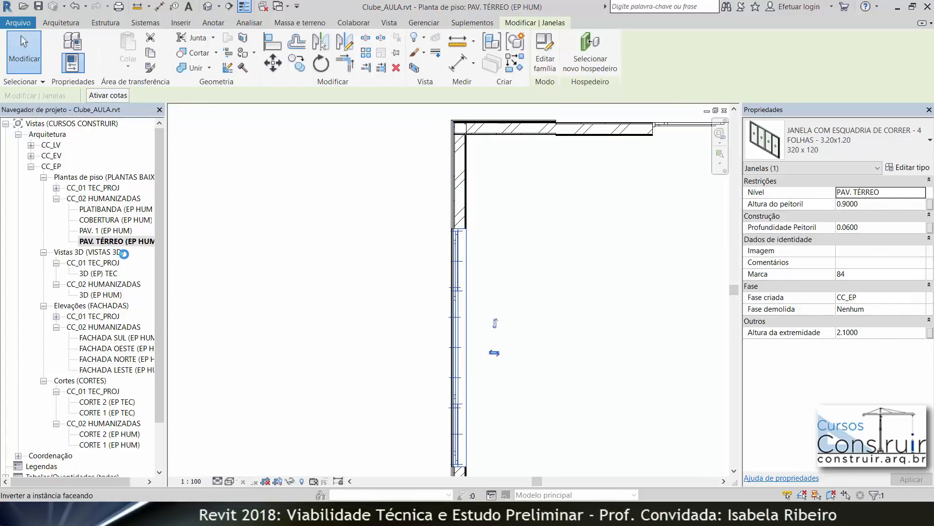
Step: Open the 3D view (3D EP HUM) and inspect the windows on the north facade, selecting the small upper and ground-floor windows
double_click(106, 294)
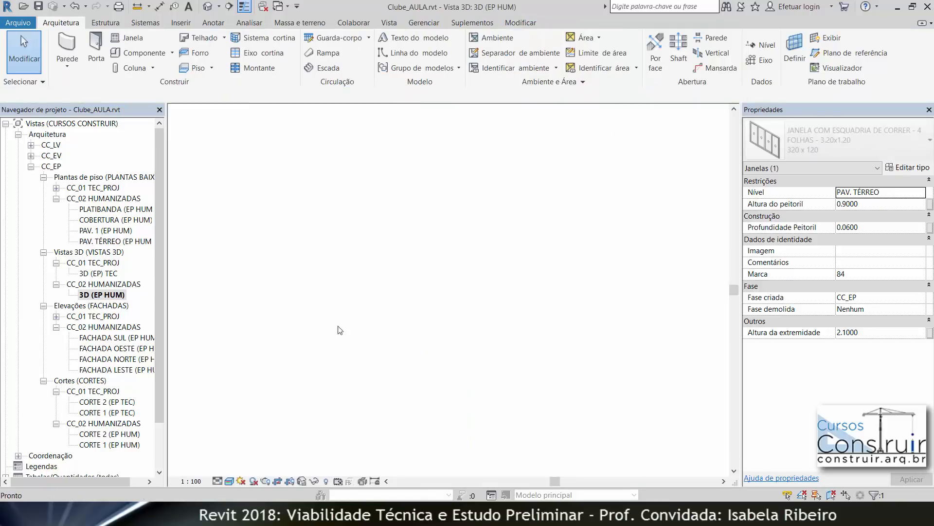
middle_click_drag(406, 397, 412, 423, "shift")
scroll(262, 304, "up", 6)
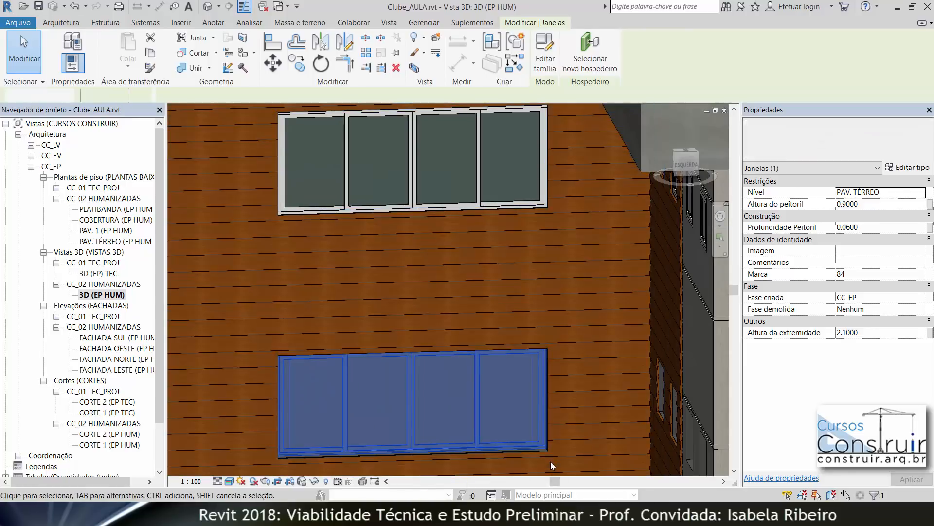
key("Escape")
middle_click_drag(549, 418, 131, 287)
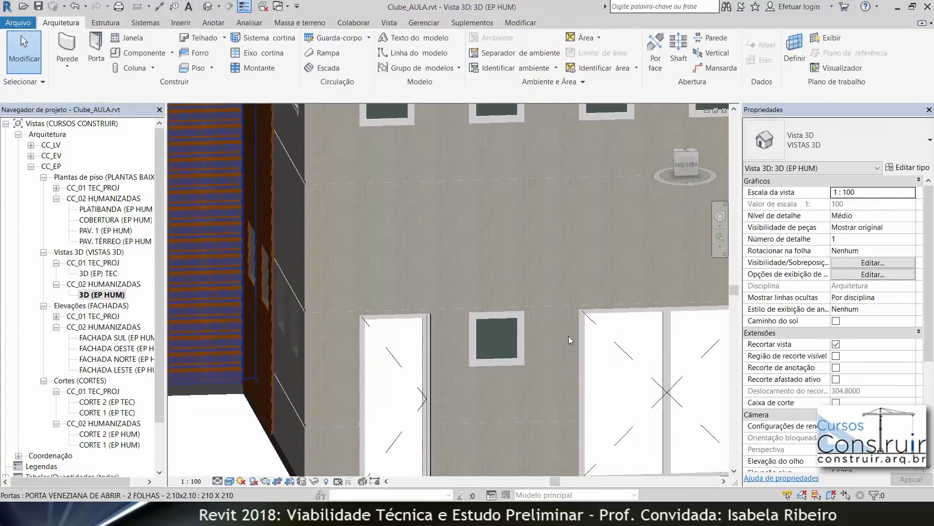
left_click(489, 363)
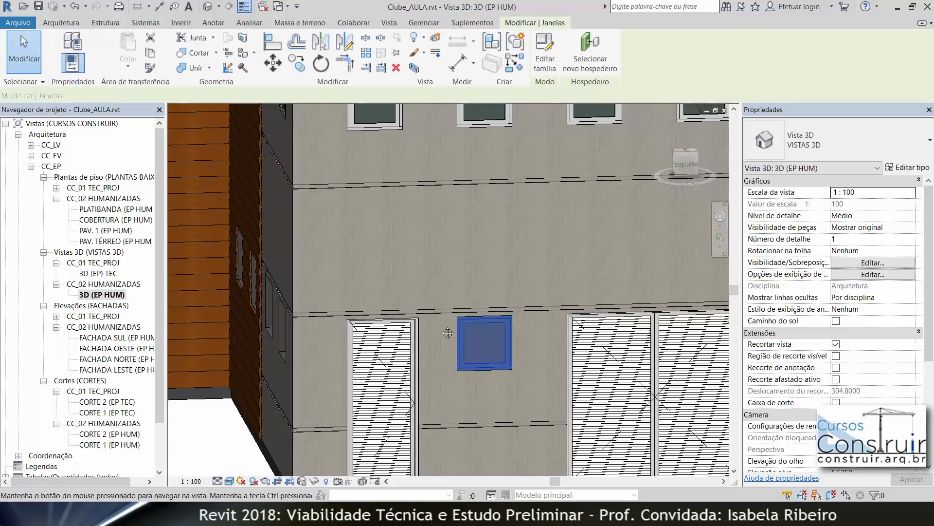
middle_click_drag(461, 236, 419, 306)
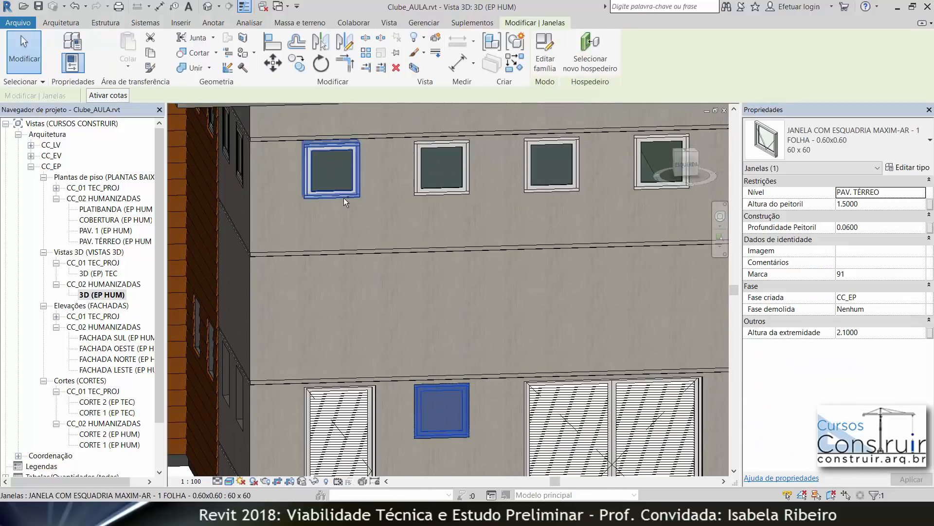
left_click(437, 193, "ctrl")
left_click(541, 191, "ctrl")
left_click(646, 185, "ctrl")
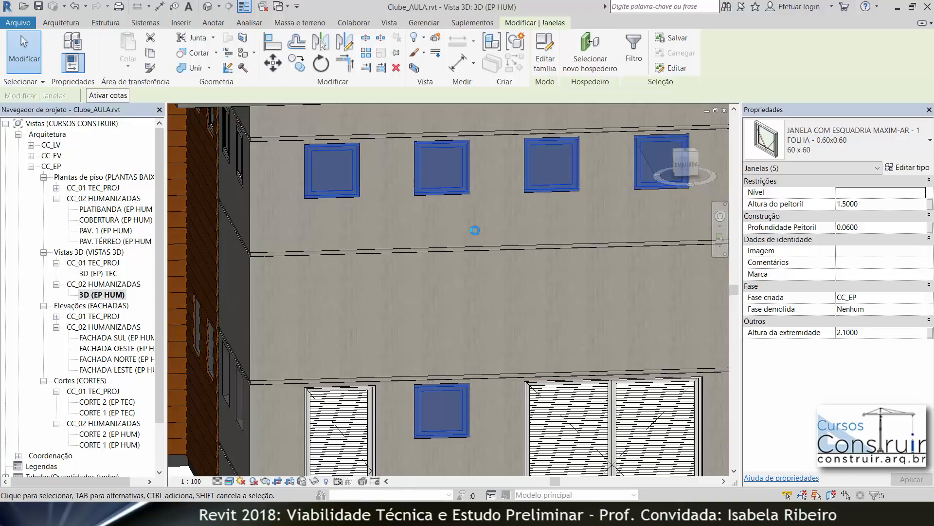
key("Escape")
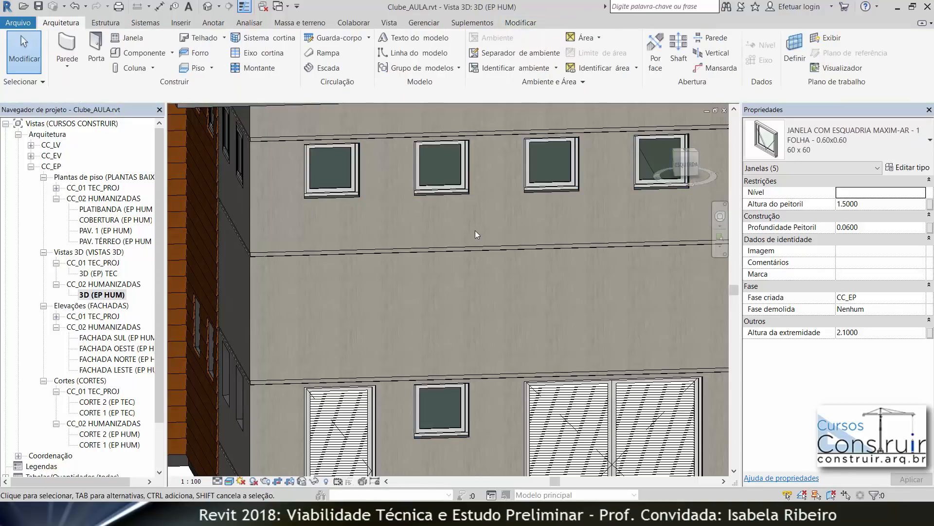
Step: Examine the building from its left side in 3D and open the FACHADA OESTE elevation
scroll(507, 234, "down", 1)
scroll(518, 241, "down", 2)
middle_click_drag(538, 266, 91, 263)
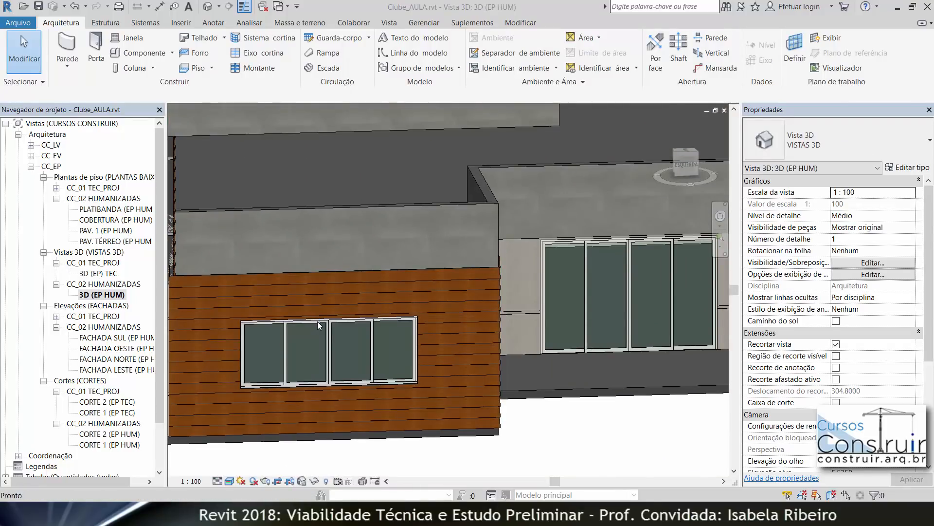
scroll(608, 424, "down", 5)
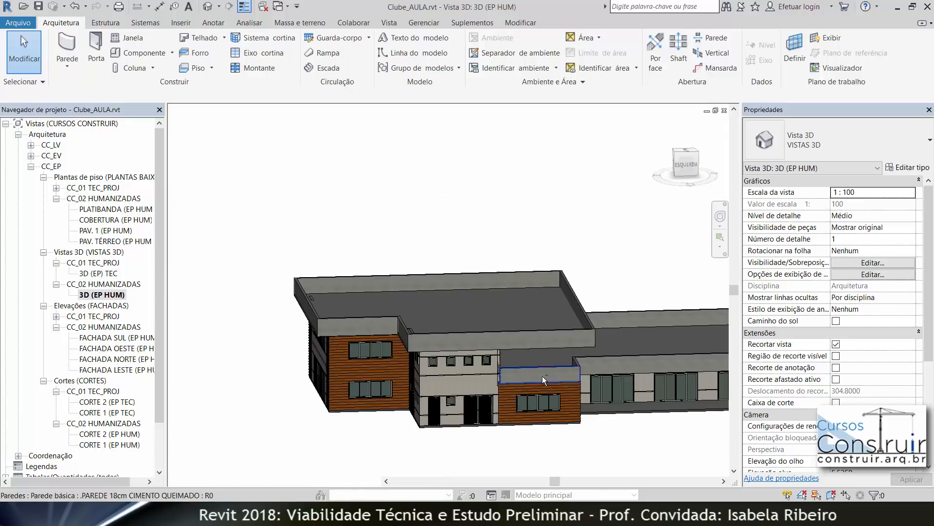
left_click(688, 164)
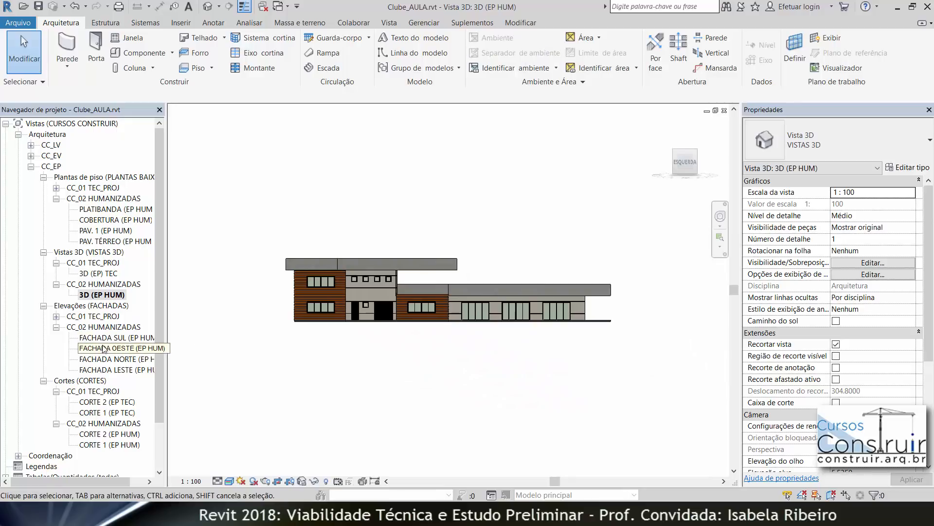
double_click(116, 348)
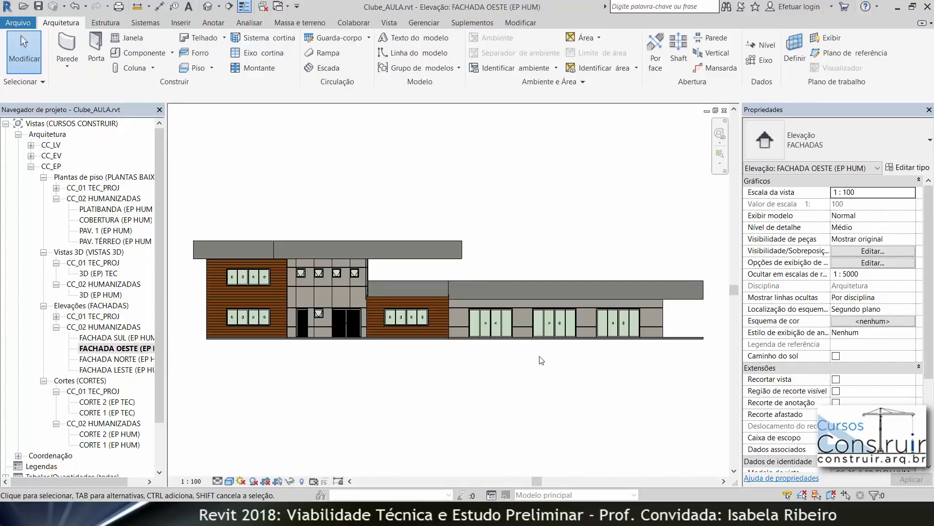
Step: Open the FACHADA SUL elevation and place a 240 x 210 four-leaf sliding glass door in the ground-floor wall beside the cladded corner
double_click(137, 340)
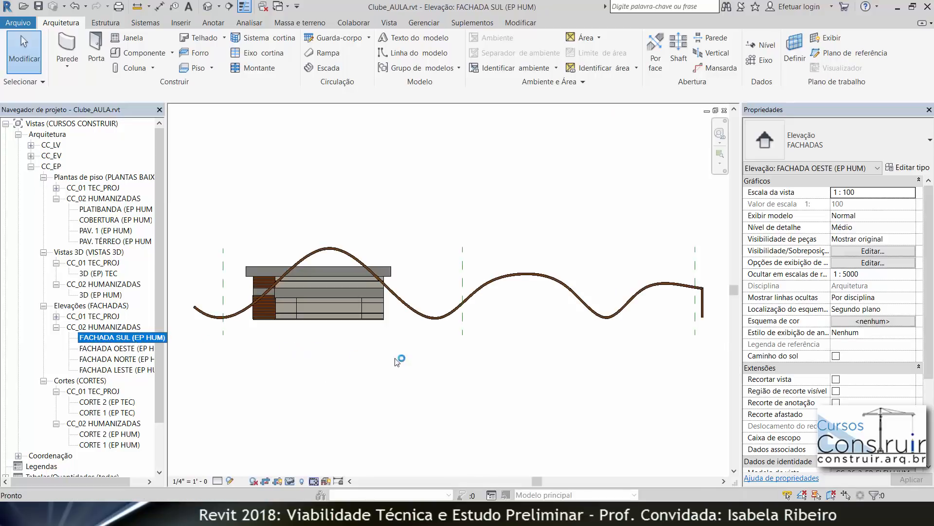
mouse_move(373, 352)
middle_mouse_down()
mouse_move(447, 363)
mouse_move(463, 417)
middle_mouse_up()
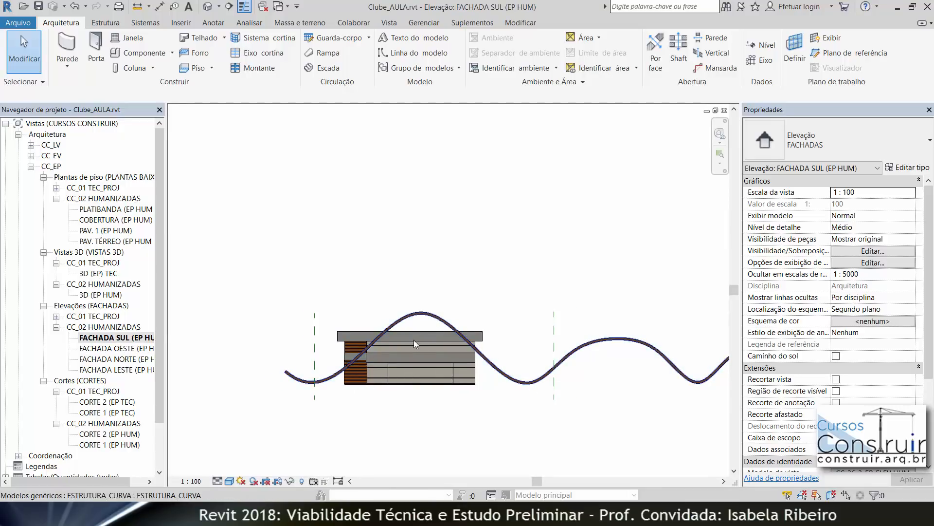
scroll(416, 348, "up", 2)
scroll(425, 375, "up", 1)
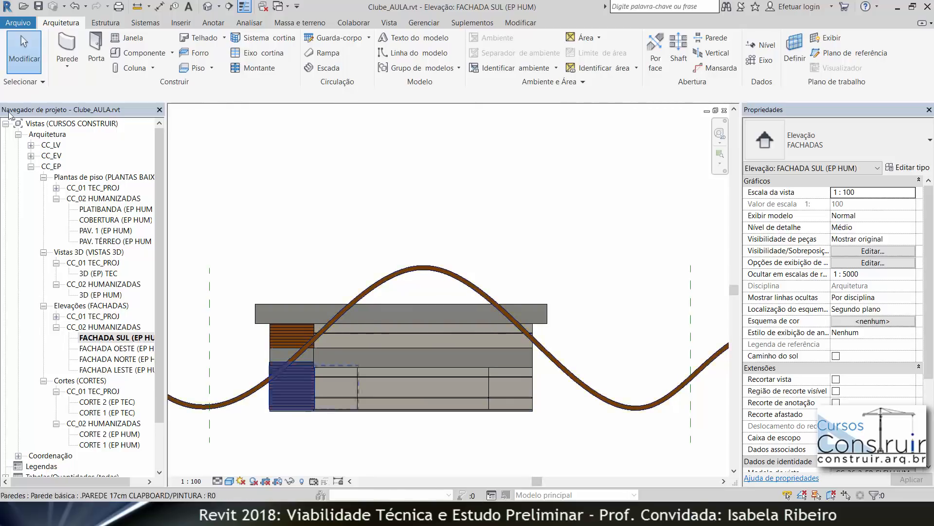
left_click(95, 50)
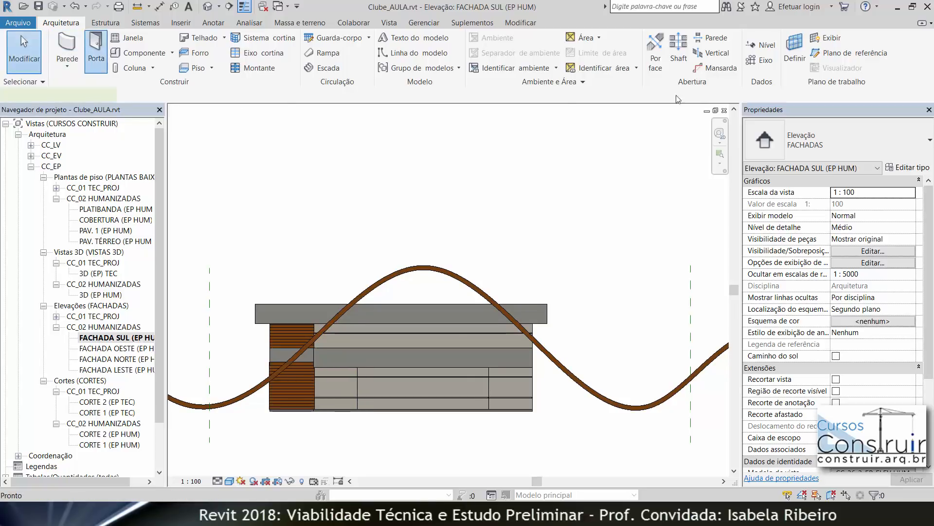
left_click(837, 140)
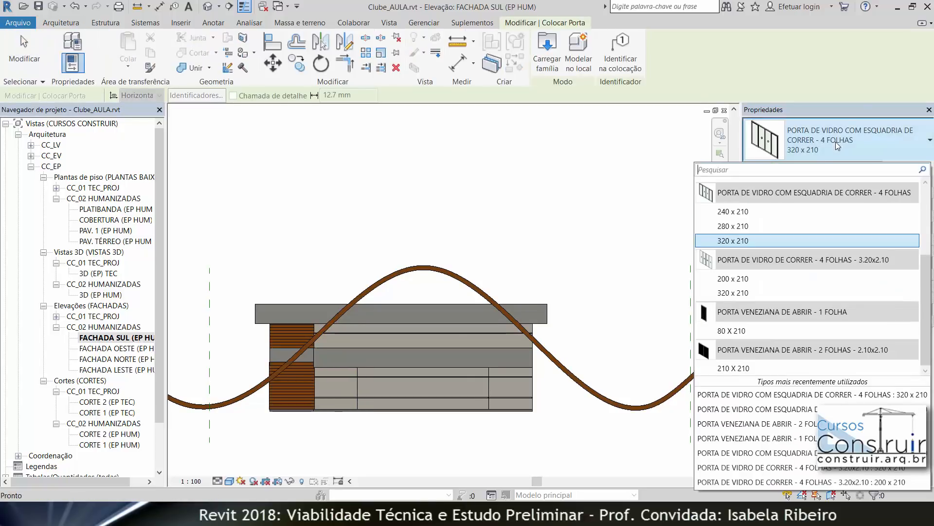
left_click(781, 212)
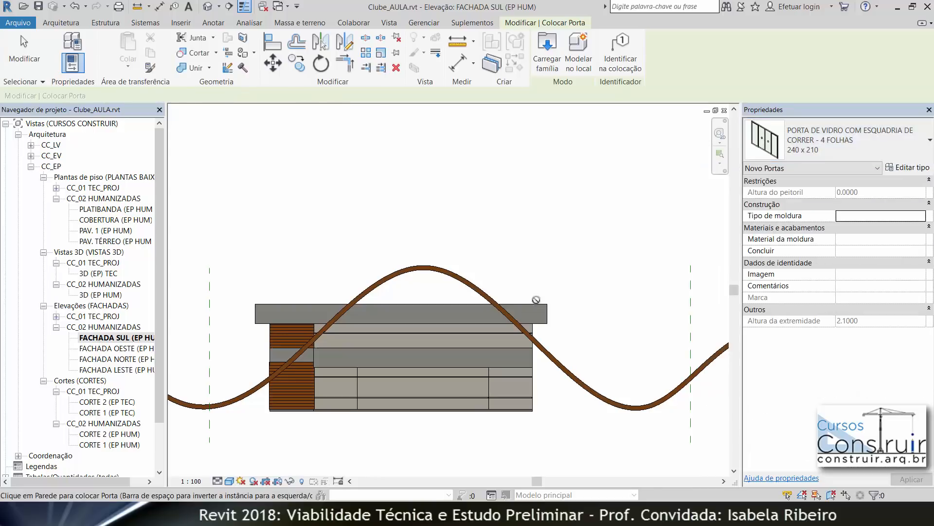
scroll(322, 404, "up", 3)
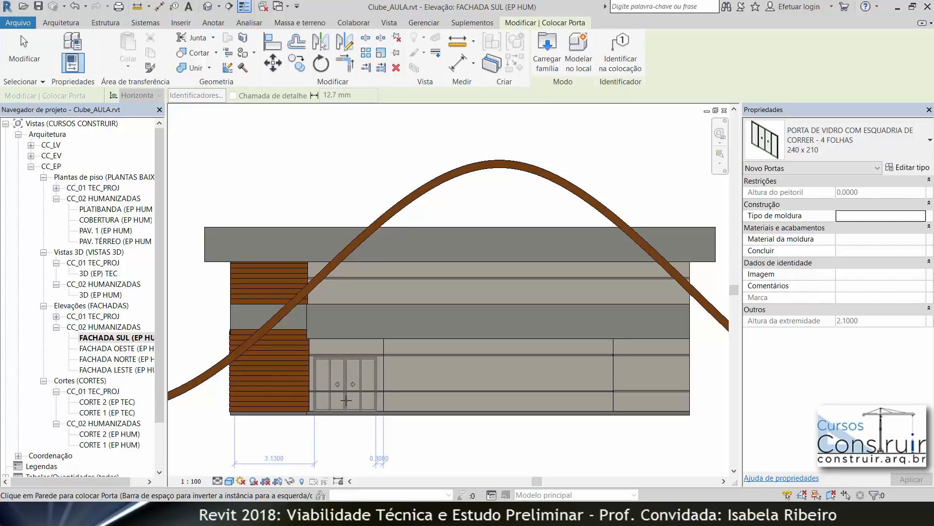
left_click(346, 400)
key("Escape")
key("Escape")
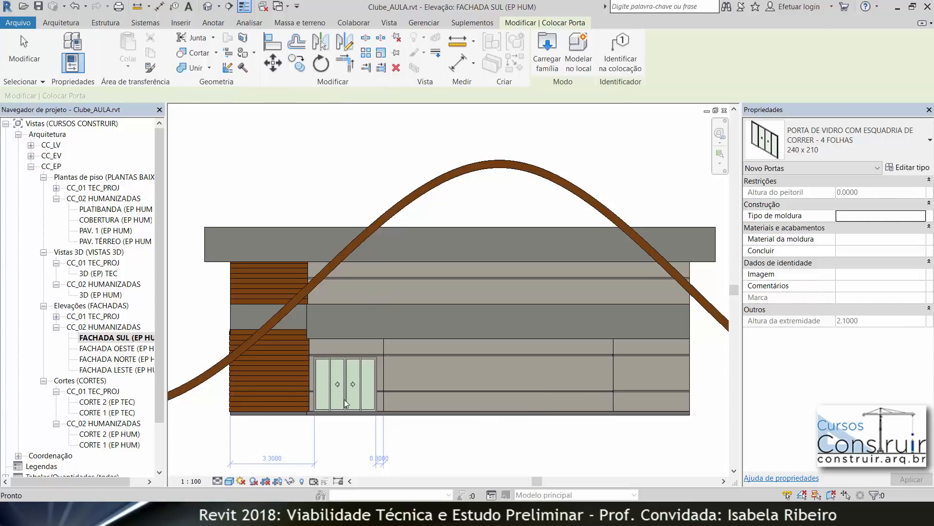
Step: Reposition the new door by setting its temporary dimension on the right to 0.26
left_click(343, 391)
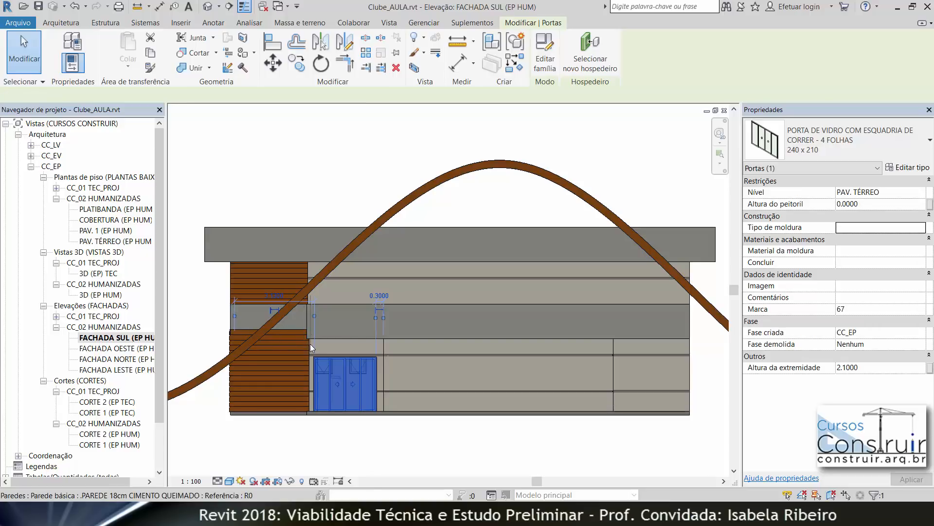
scroll(308, 347, "up", 4)
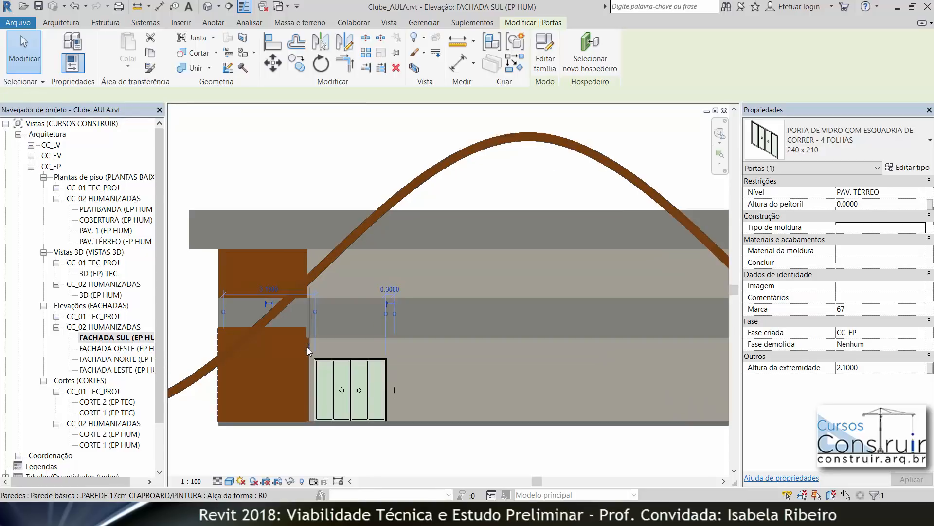
left_click_drag(309, 349, 310, 350)
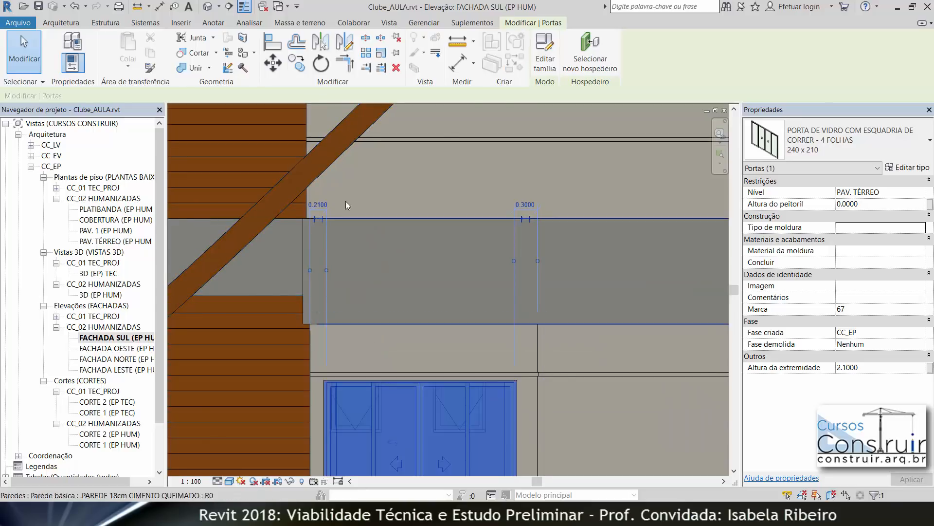
left_click(528, 206)
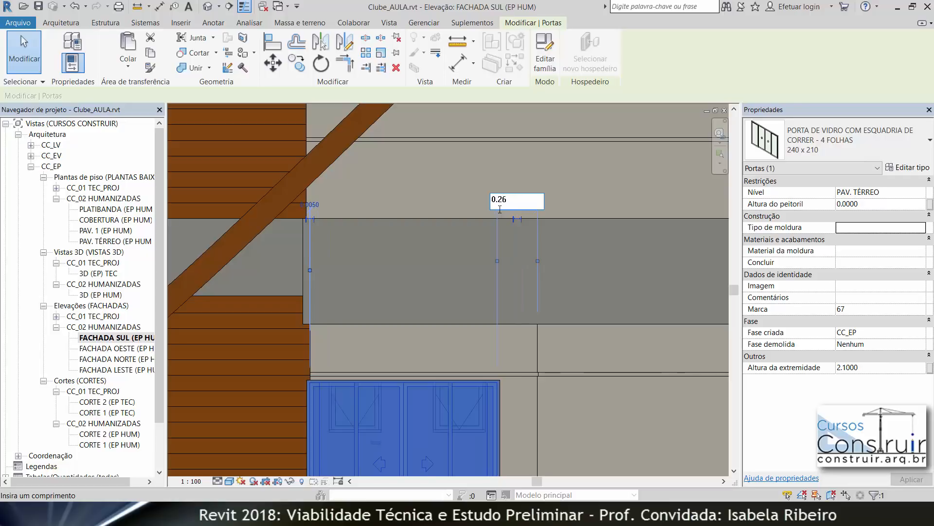
key("Return")
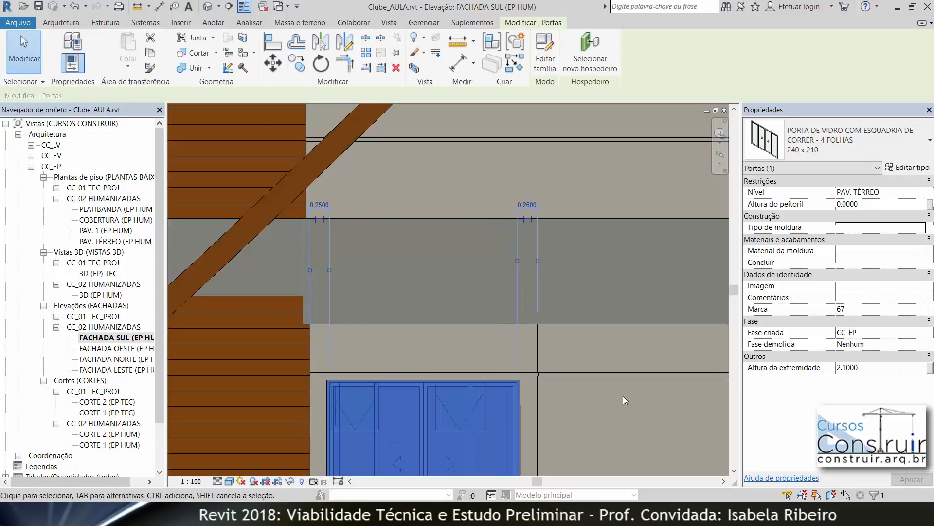
key("Escape")
Step: Draw a vertical detail line marking the middle of the ground-floor wall right of the new door
scroll(623, 395, "down", 5)
middle_click_drag(615, 400, 442, 348)
middle_click_drag(536, 436, 483, 432)
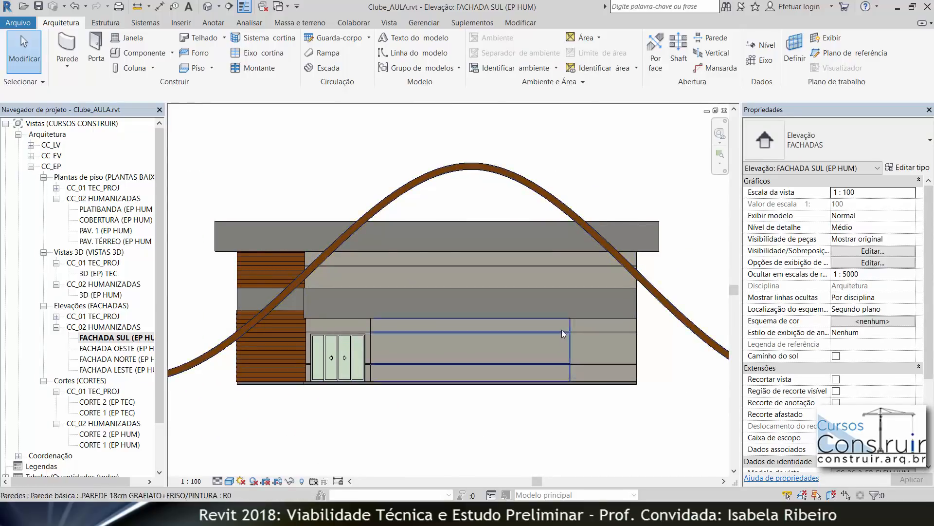
left_click(532, 372)
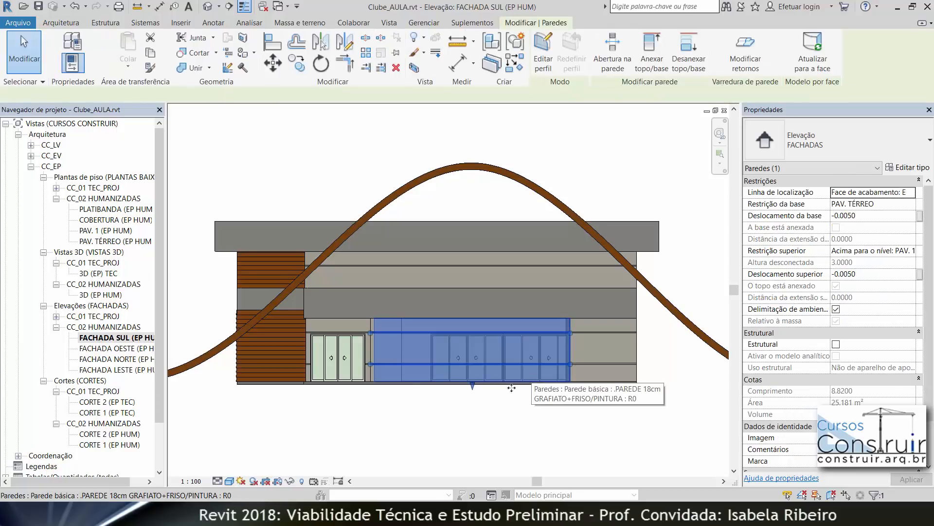
left_click(510, 432)
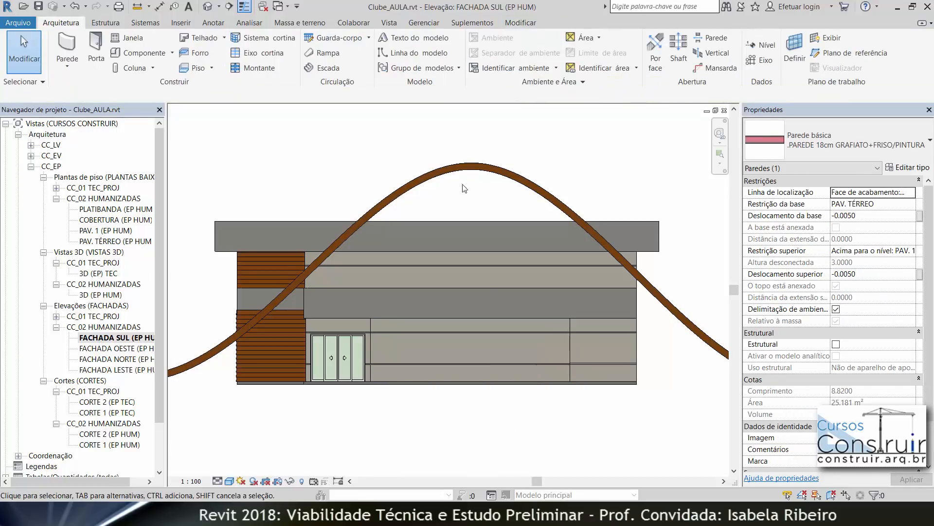
left_click(224, 23)
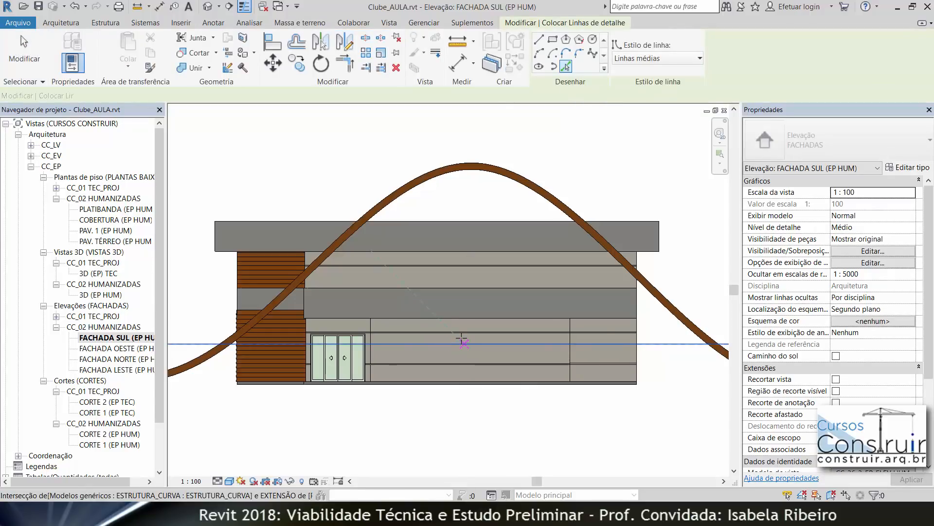
scroll(458, 338, "up", 2)
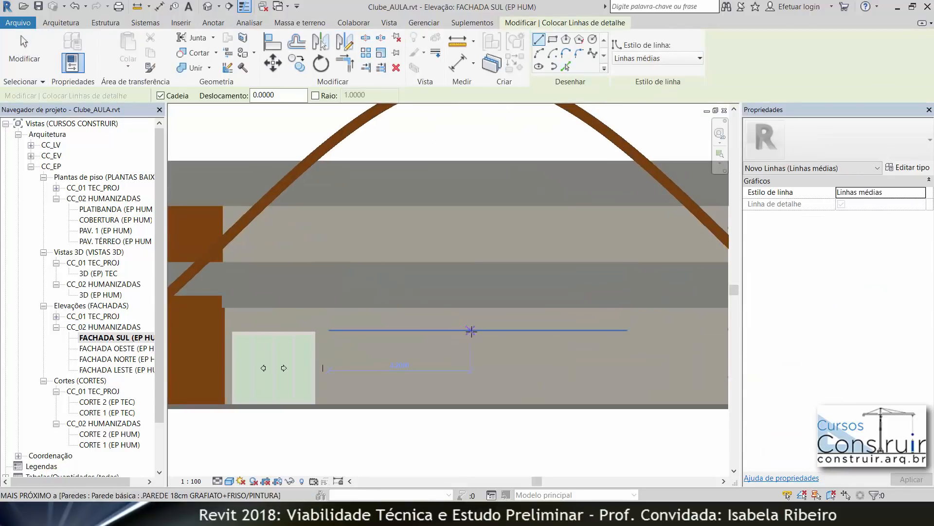
left_click(482, 330)
left_click(478, 409)
key("Escape")
key("Escape")
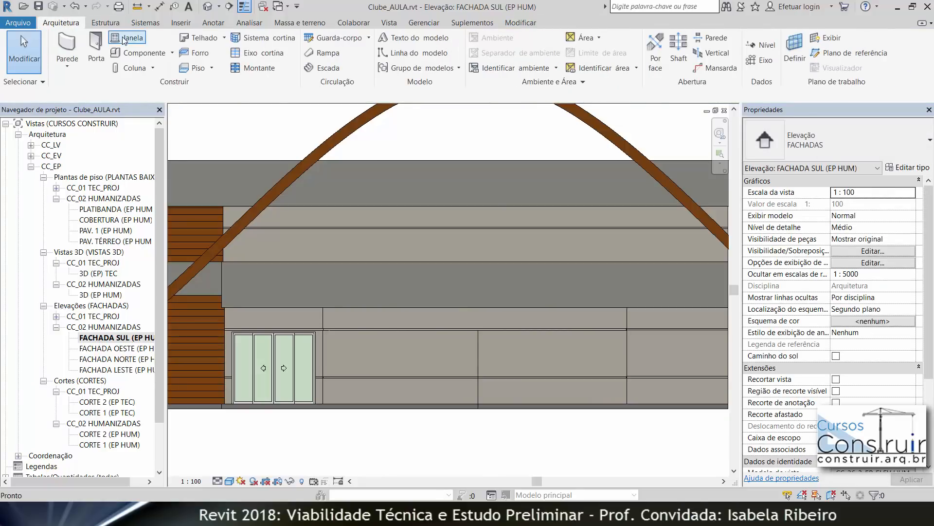
Step: Place two 320 x 210 four-leaf sliding glass doors in the ground-floor wall to the right of the existing door
left_click(96, 48)
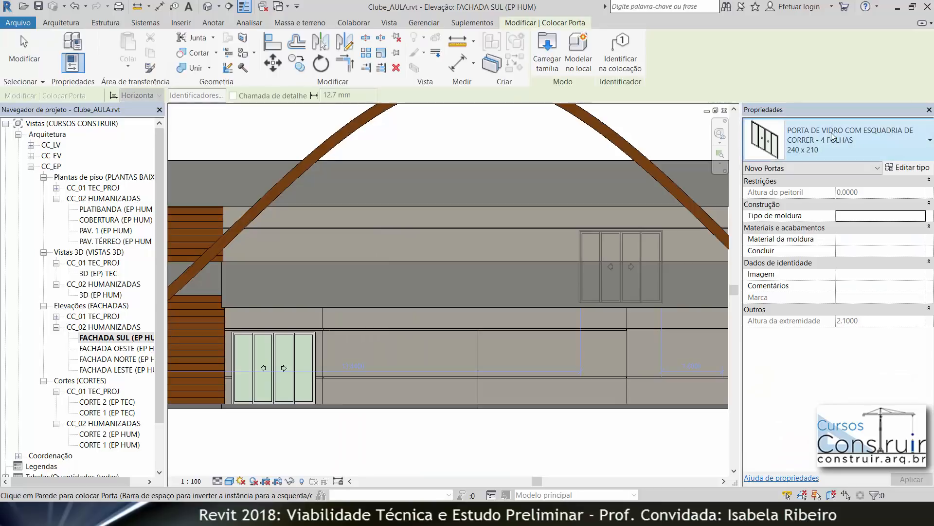
left_click(833, 136)
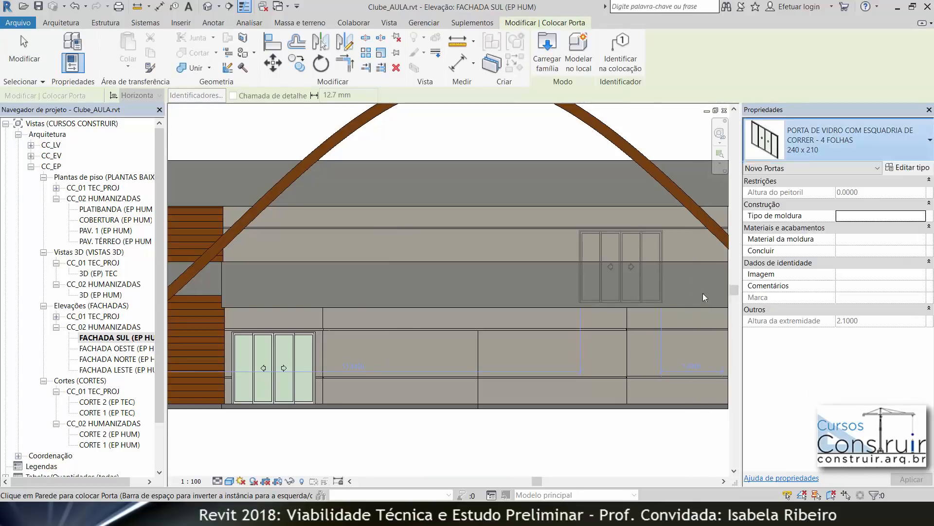
left_click(802, 130)
left_click(747, 244)
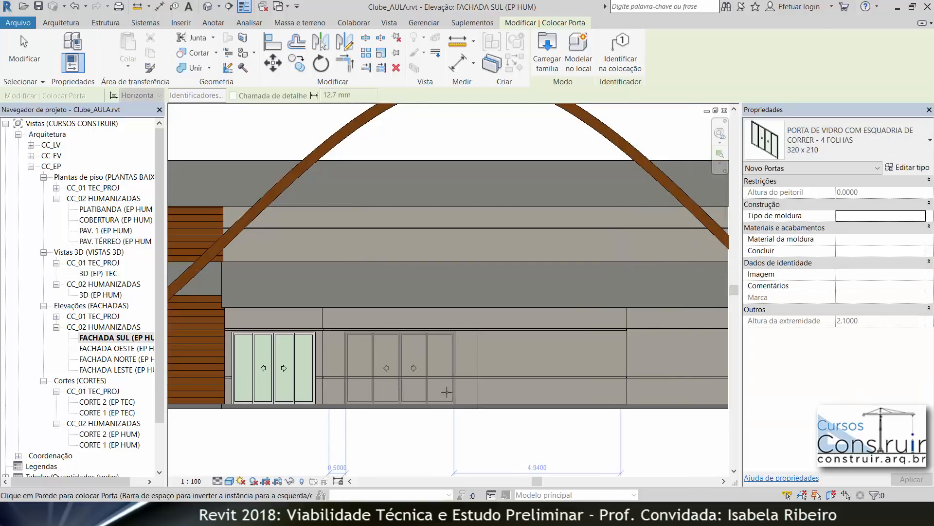
left_click(558, 385)
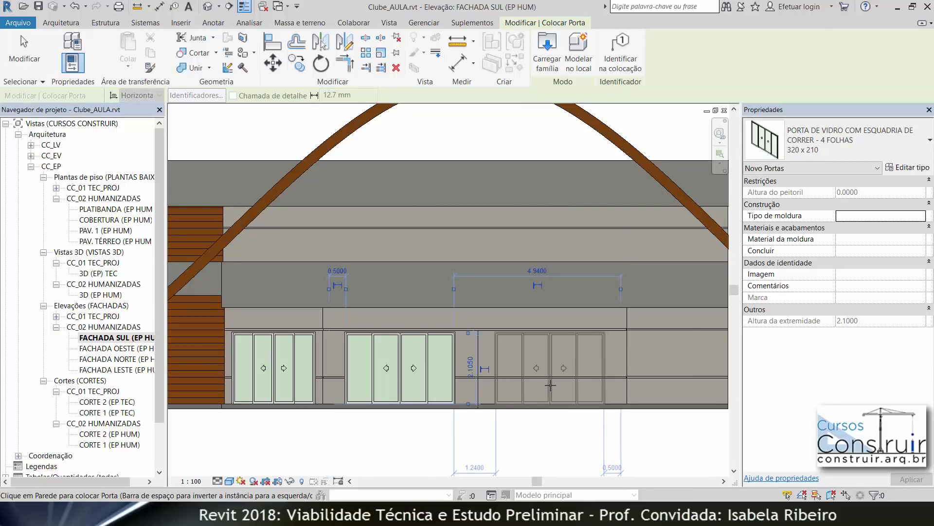
left_click(551, 385)
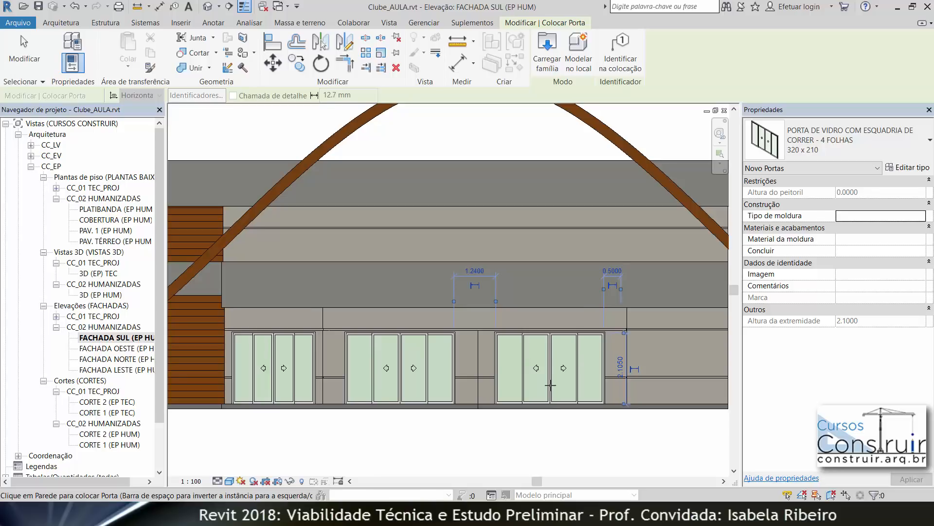
key("Escape")
key("Escape")
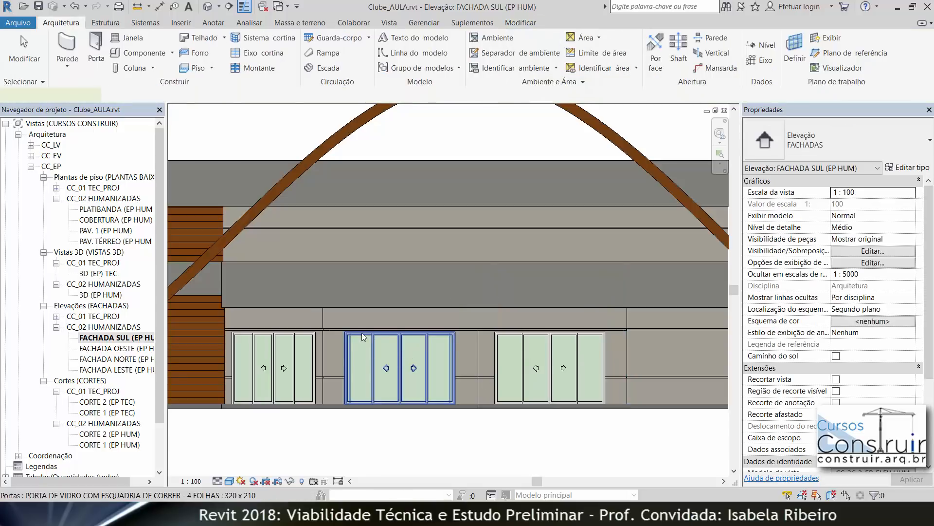
Step: Center the middle door between wall joints by moving its dimension witness lines and setting the right gap to 0.695
left_click(362, 333)
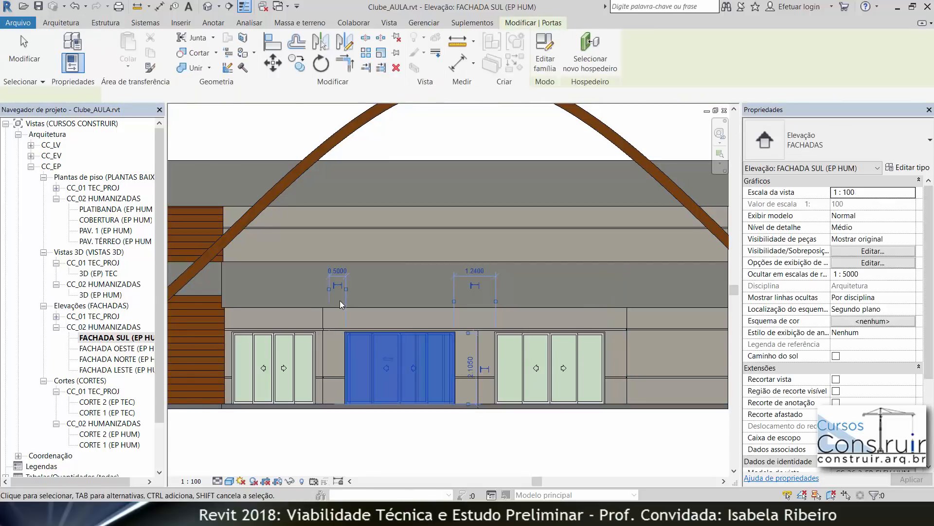
scroll(337, 300, "up", 4)
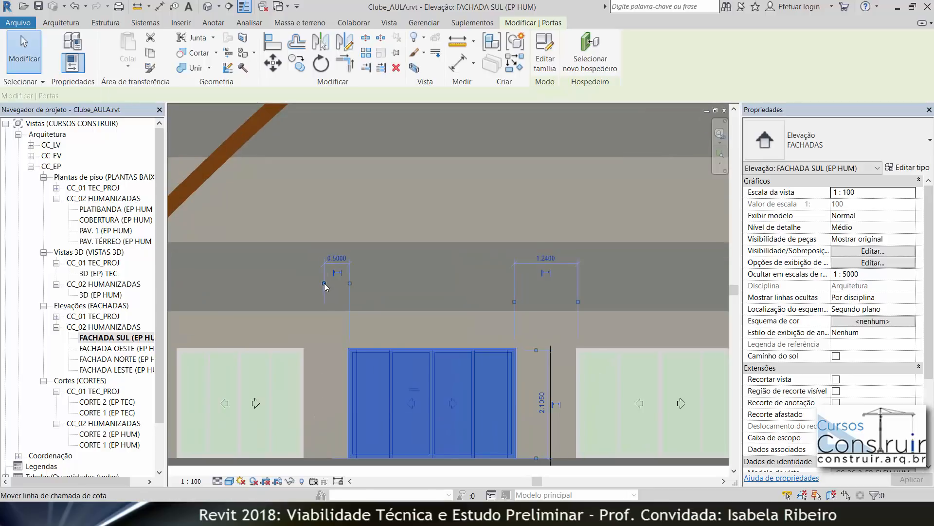
left_click_drag(316, 382, 315, 382)
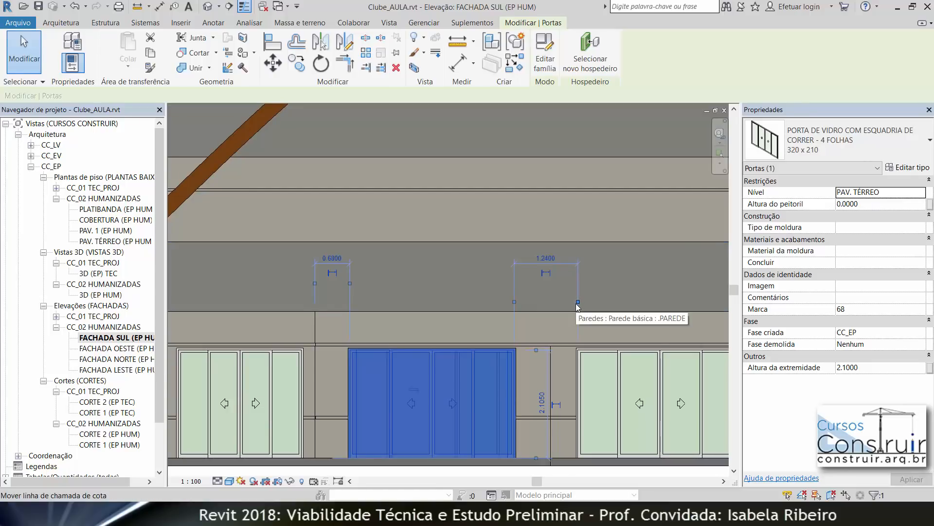
left_click_drag(564, 337, 550, 372)
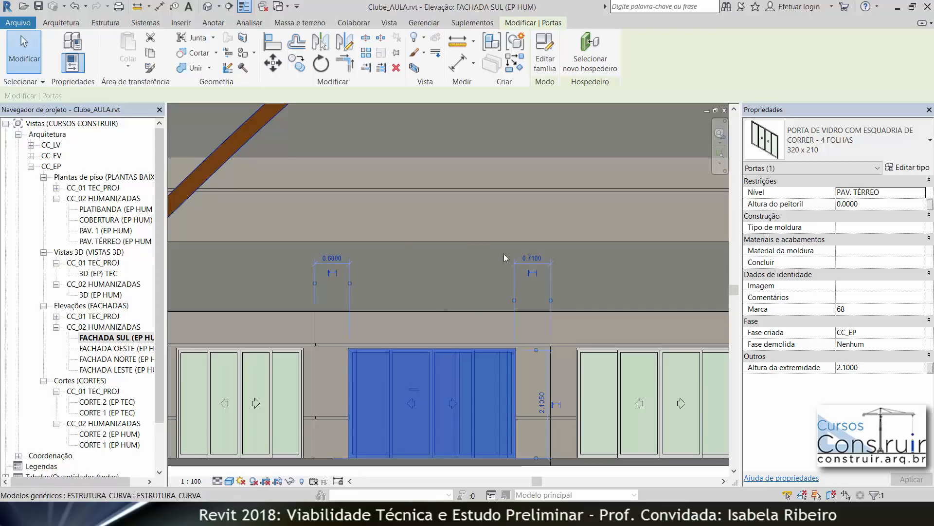
left_click(532, 258)
left_click_drag(532, 274, 516, 277)
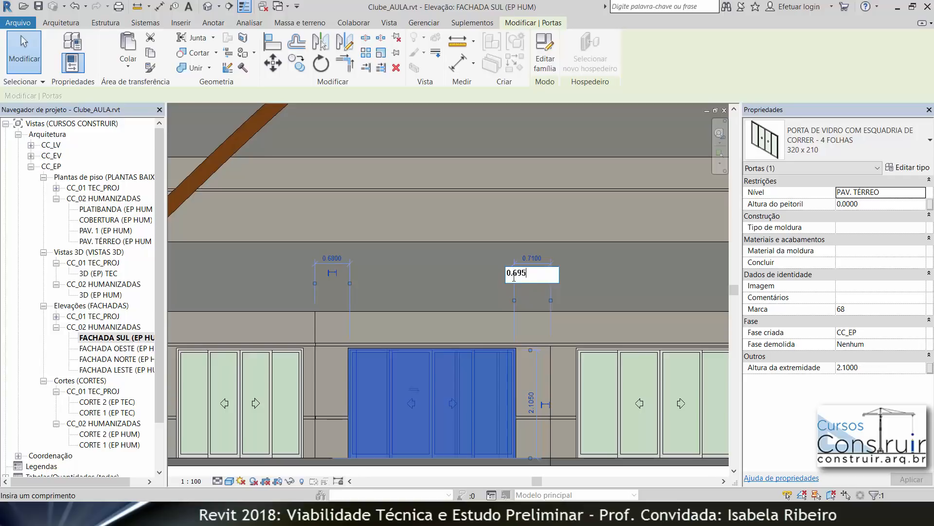
key("Return")
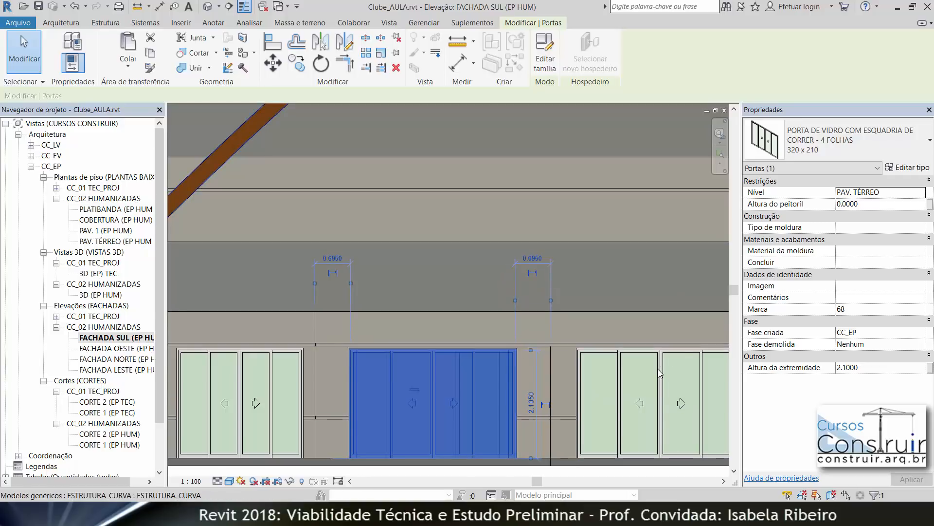
Step: Set the gap between the middle and right doors to 0.695 using the right door's temporary dimension
left_click(660, 374)
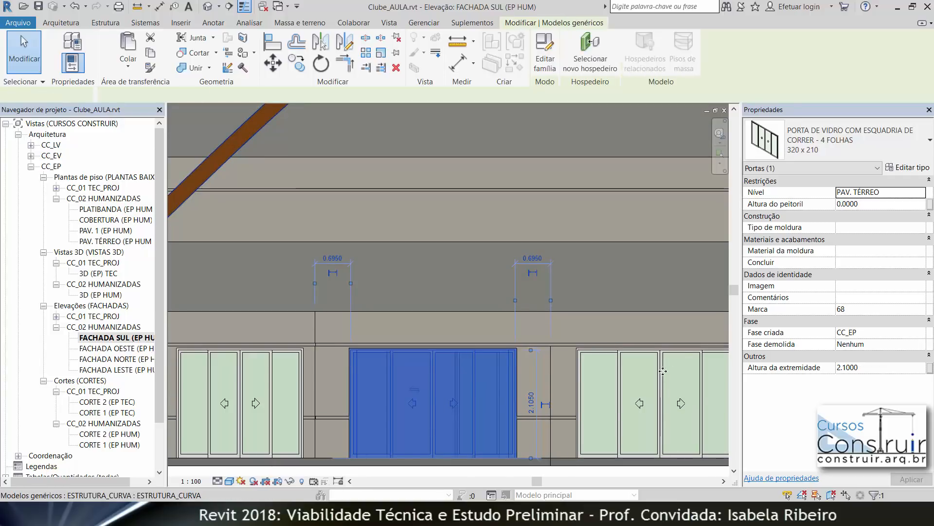
left_click(617, 384)
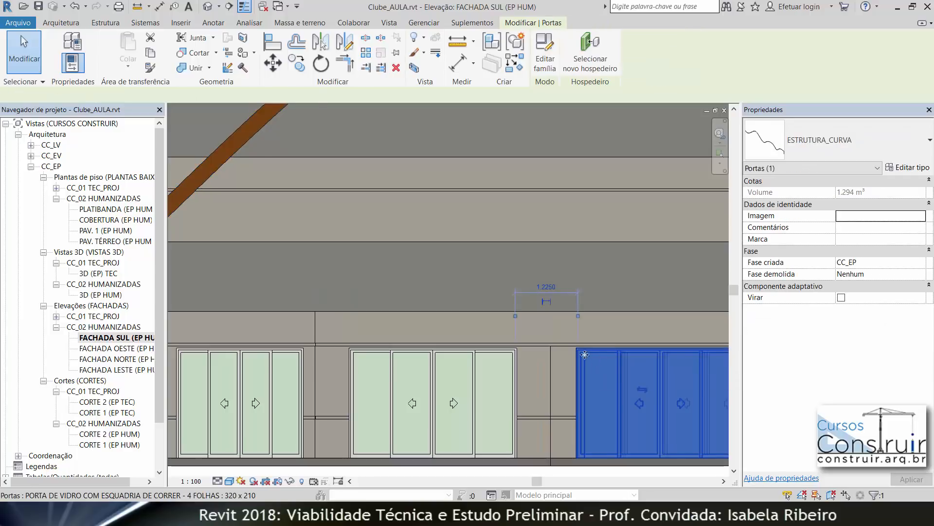
left_click(551, 365)
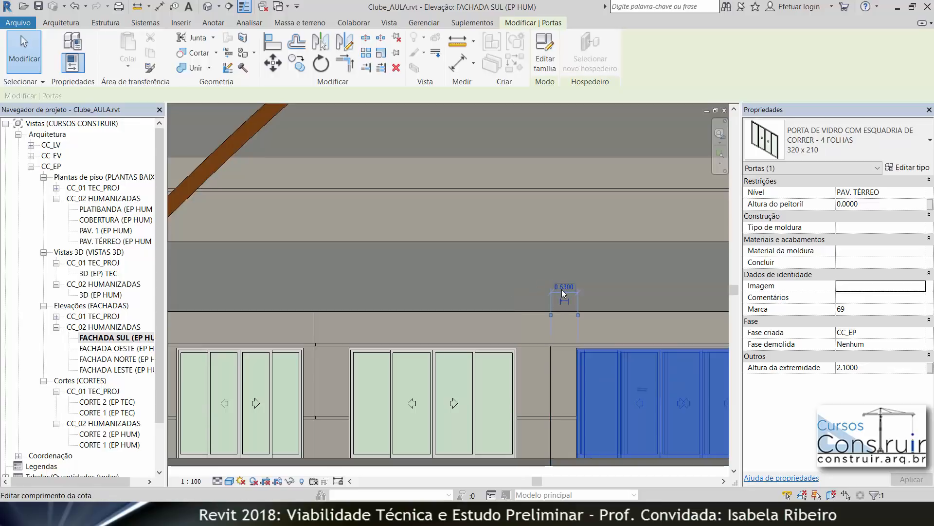
left_click(563, 287)
type(".695")
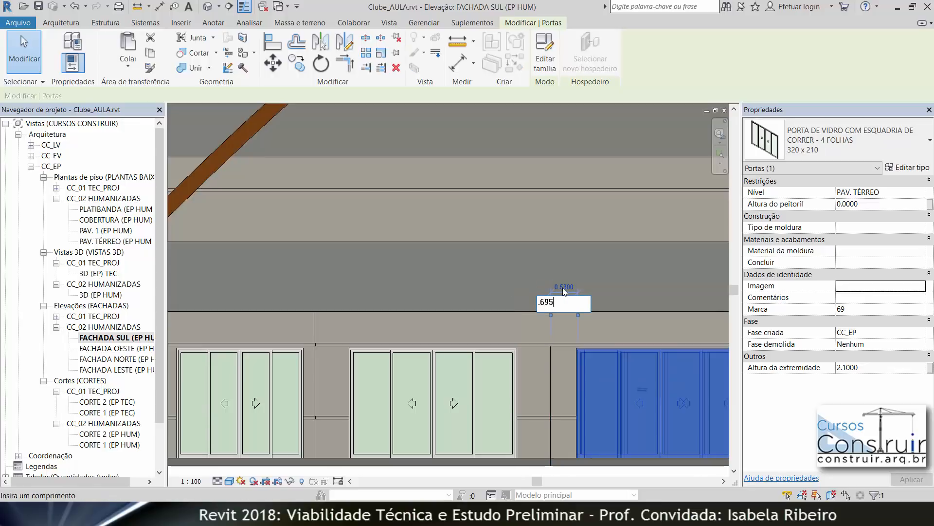
key("Return")
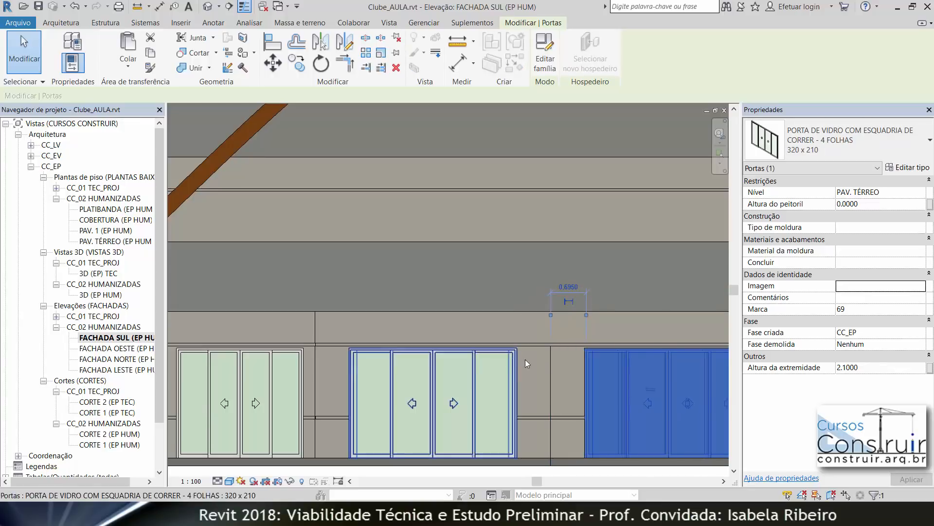
scroll(521, 358, "down", 5)
key("Escape")
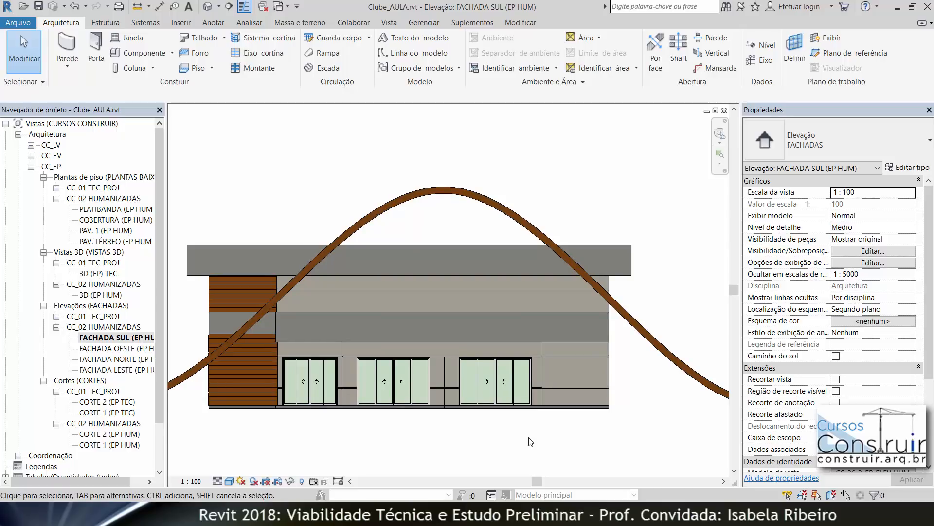
Step: Open the FACHADA LESTE elevation
middle_click_drag(529, 438, 544, 436)
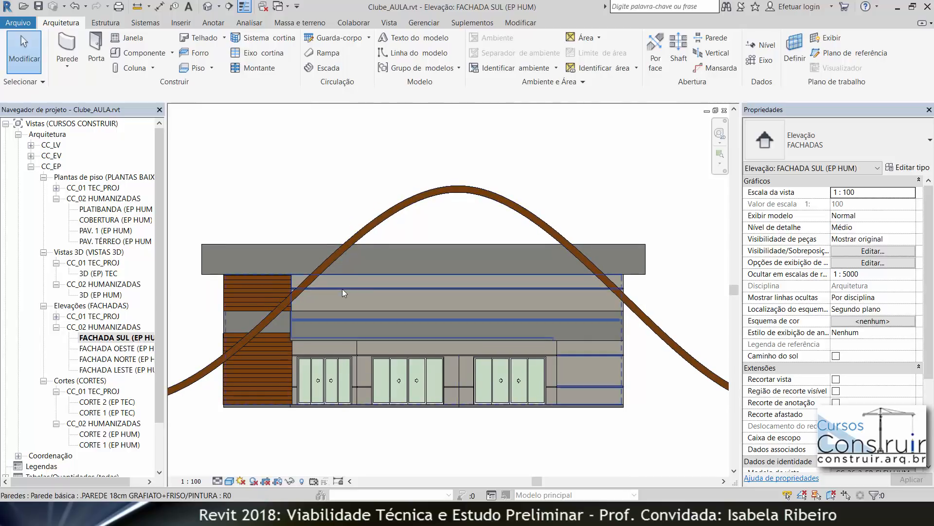
left_click(136, 348)
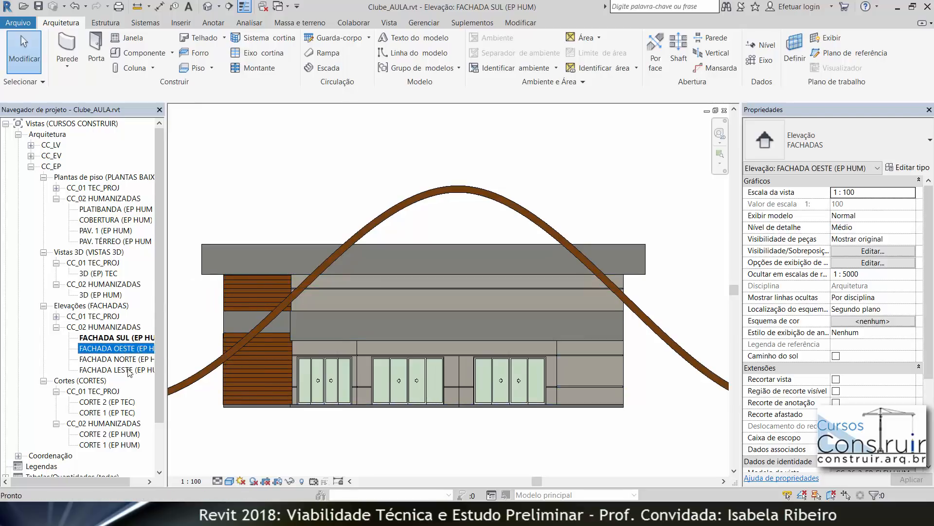
double_click(130, 370)
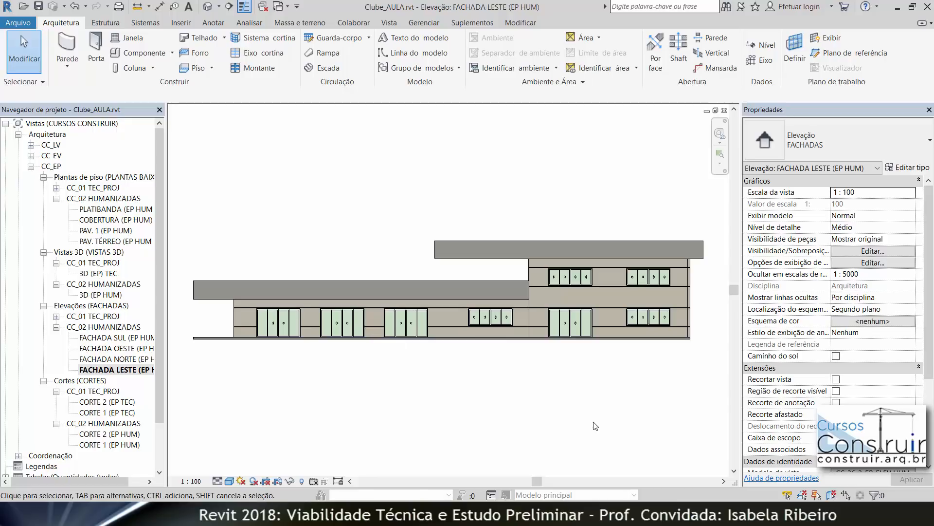
Step: Try Hidden Line display on the elevation to inspect the doors, then set its visual style to Realistic
left_click(230, 480)
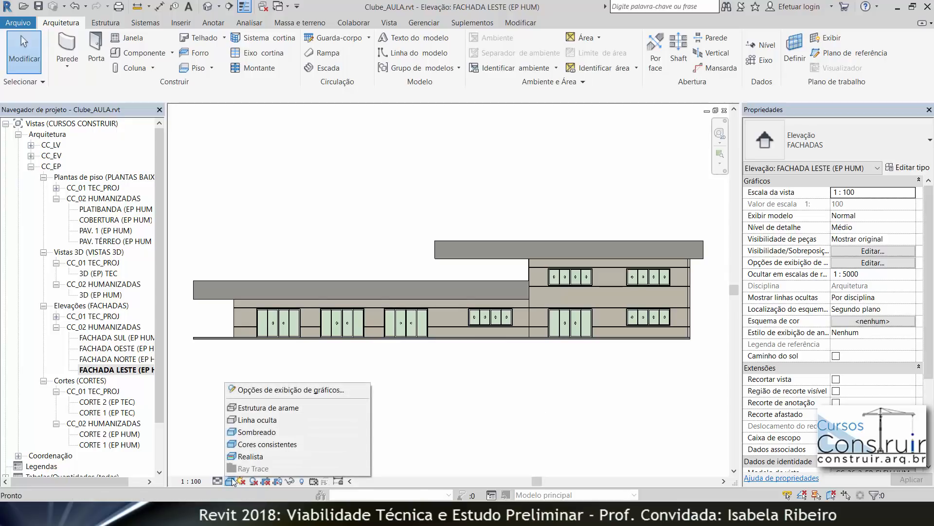
left_click(258, 419)
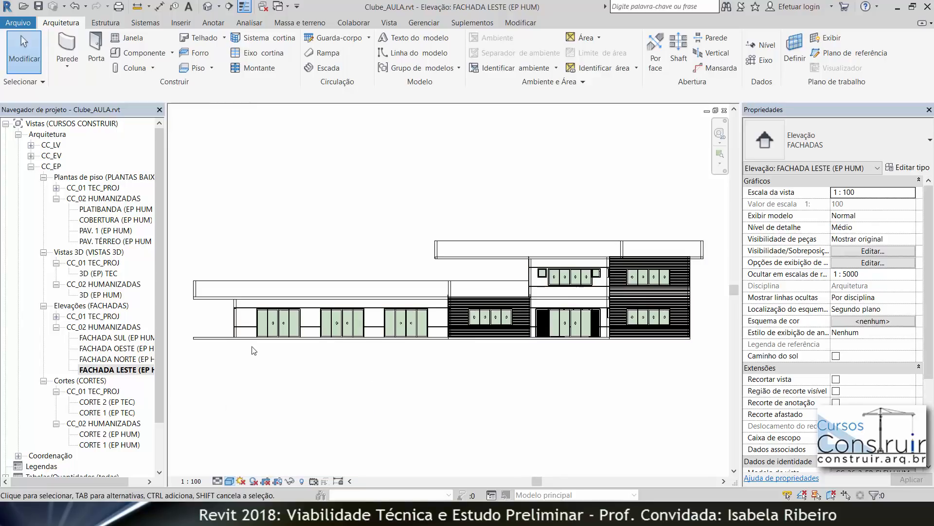
scroll(297, 330, "up", 5)
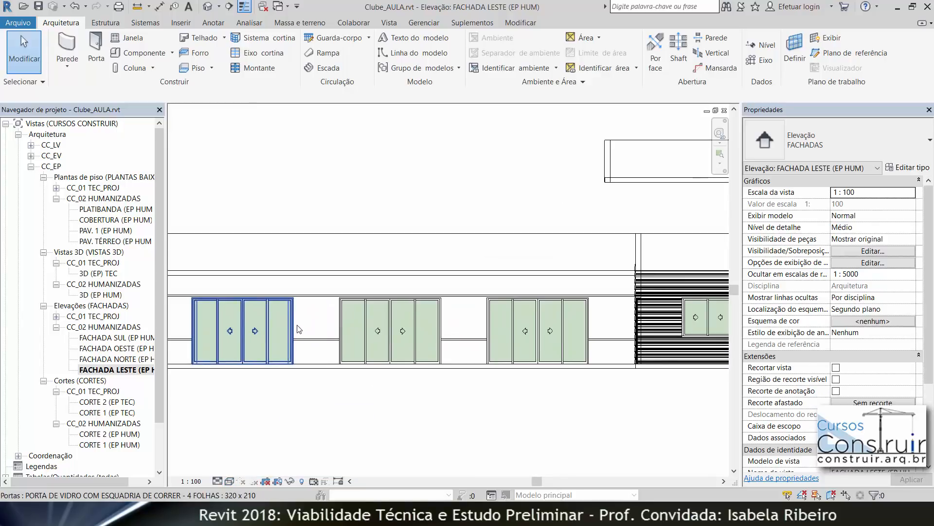
scroll(292, 340, "down", 6)
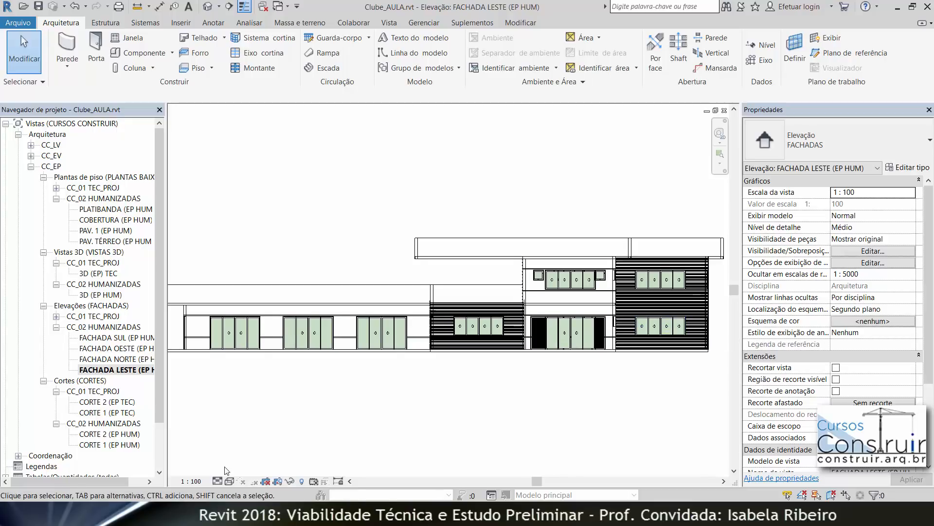
left_click(230, 480)
left_click(242, 460)
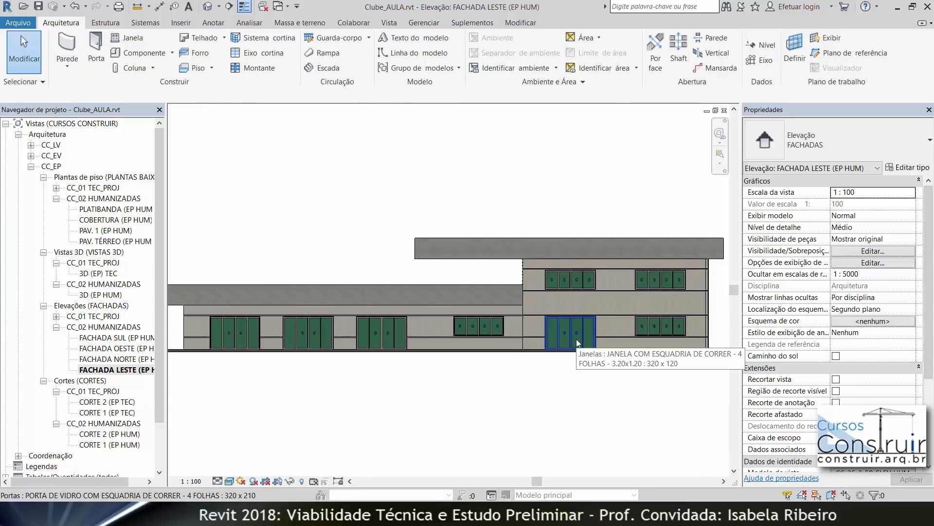
Step: Select the ground-floor door below the upper-floor window and show its dimensions to check their alignment
left_click(576, 339)
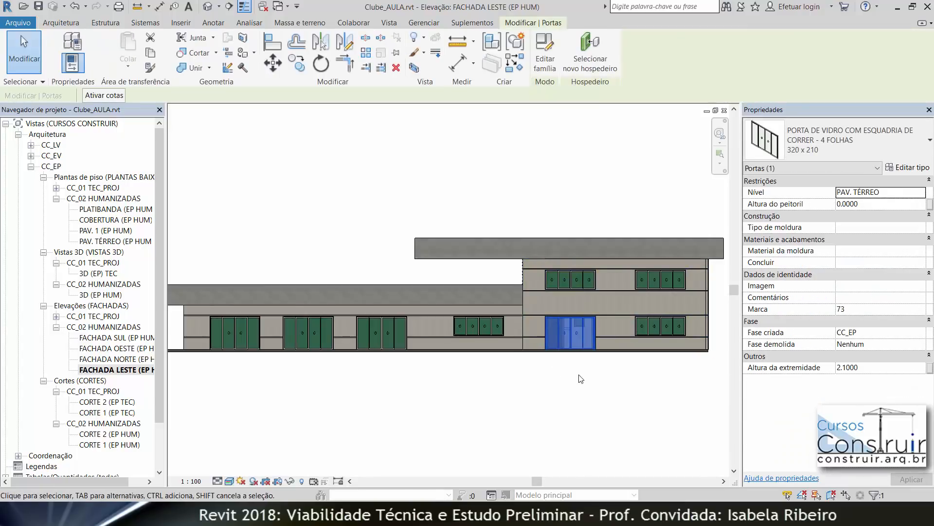
left_click(118, 95)
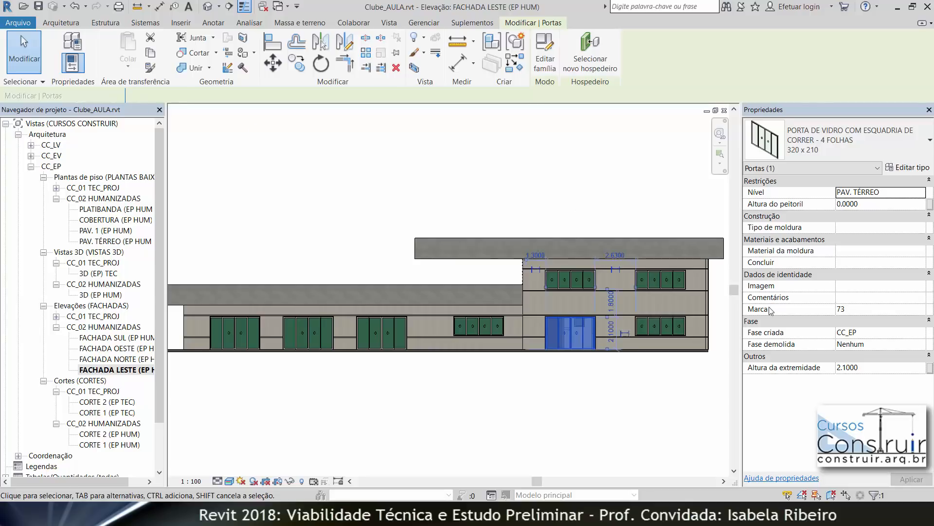
scroll(550, 255, "up", 3)
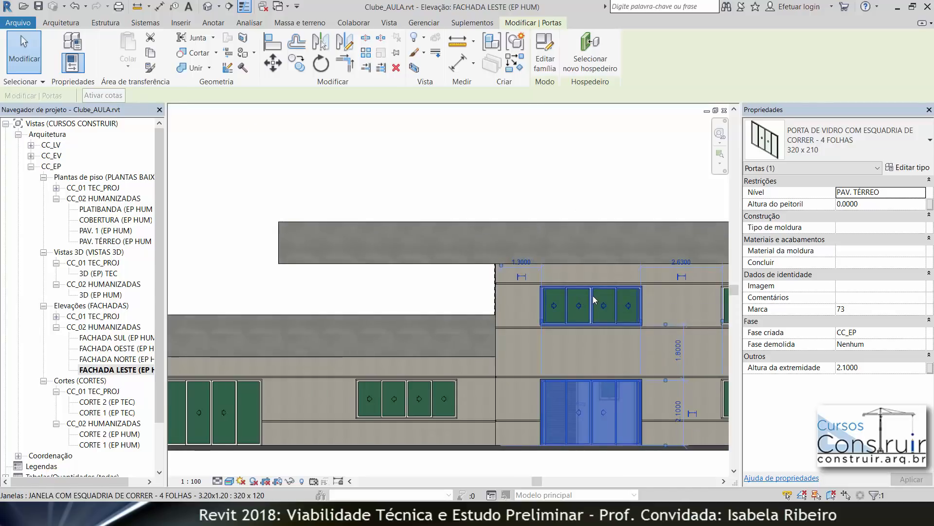
left_click(601, 153)
scroll(595, 174, "down", 3)
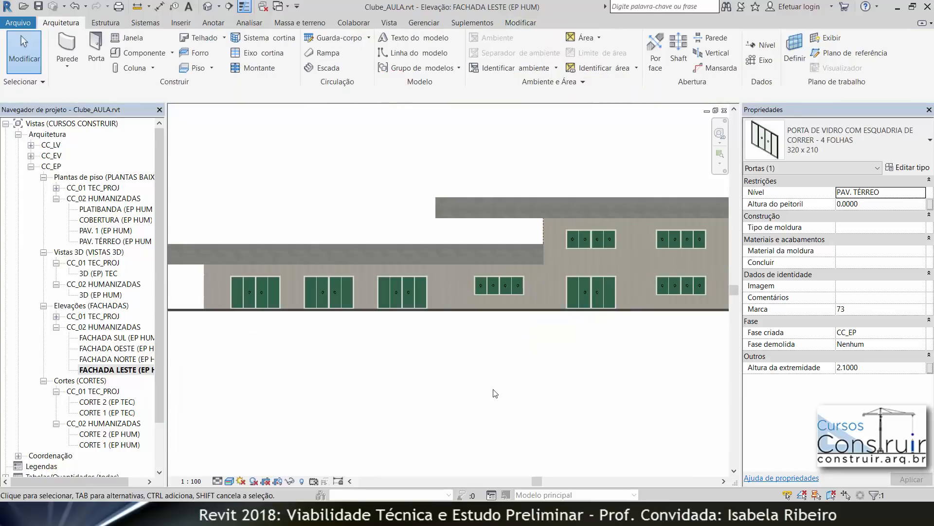
middle_click_drag(508, 390, 498, 394)
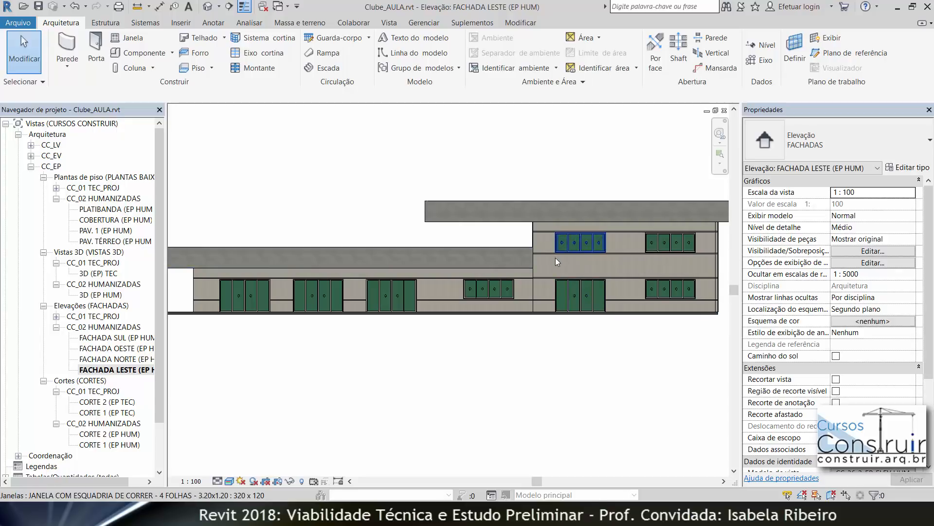
middle_click(658, 438)
middle_click(658, 439)
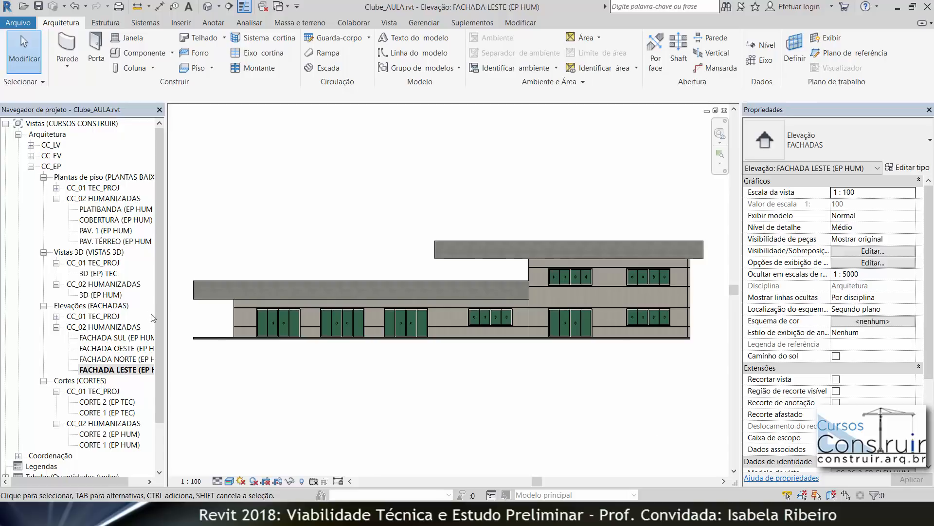
Step: Open the 3D (EP HUM) view and orbit around the building to examine the new doors and windows
double_click(101, 295)
middle_click_drag(412, 337, 492, 378, "shift")
scroll(401, 288, "up", 4)
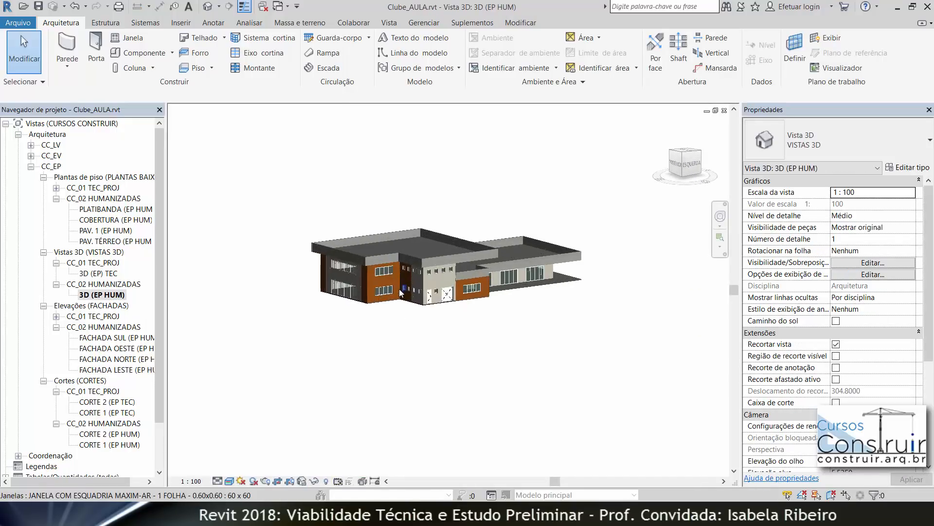
scroll(399, 288, "up", 3)
middle_click_drag(404, 340, 94, 368, "shift")
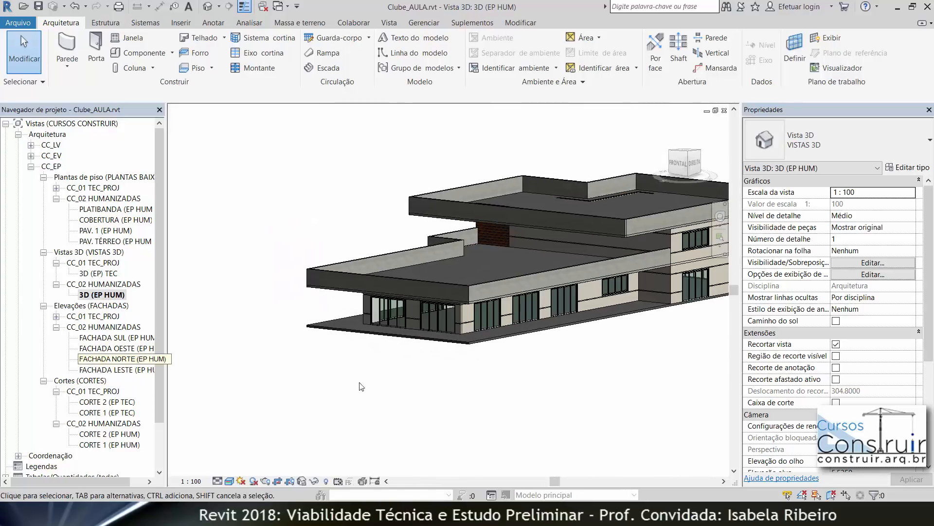
middle_click_drag(468, 380, 309, 395)
scroll(477, 308, "up", 1)
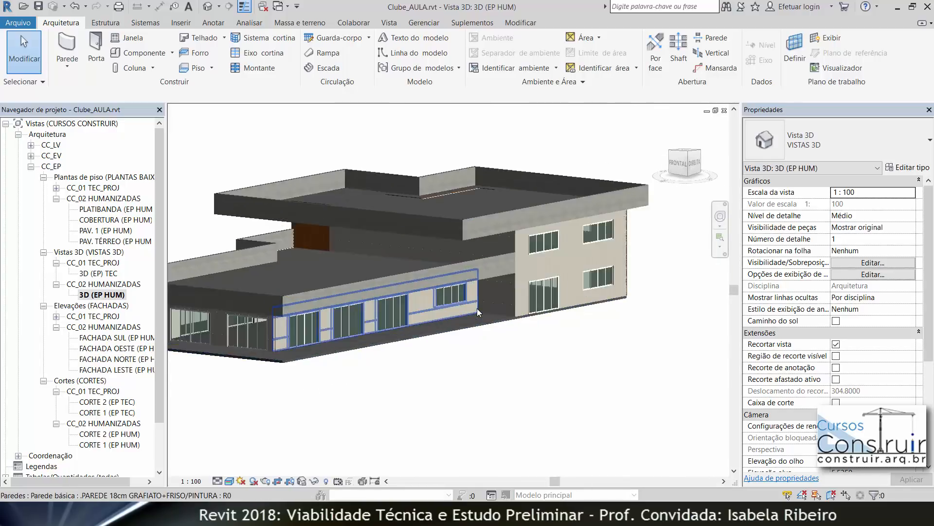
Step: Try turning on the Seta Folha Corrediça door subcategory in the CC_36_2_EP_3D HUM view template's visibility settings, then turn it off again
scroll(477, 308, "up", 3)
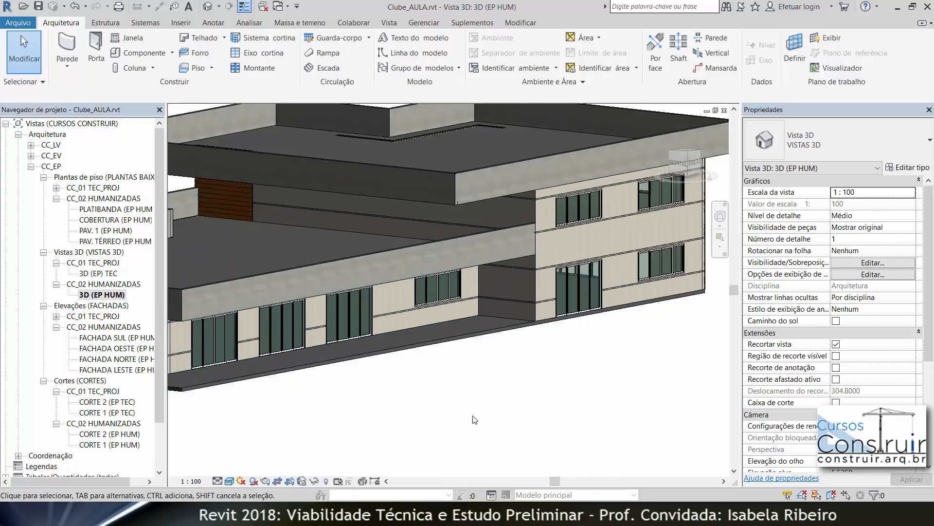
scroll(565, 401, "down", 2)
middle_click_drag(564, 398, 602, 388)
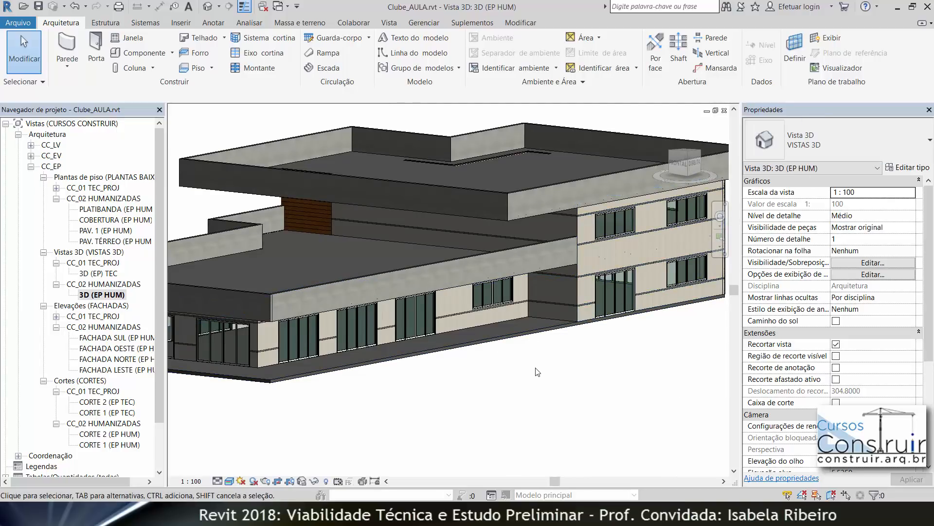
scroll(864, 403, "down", 5)
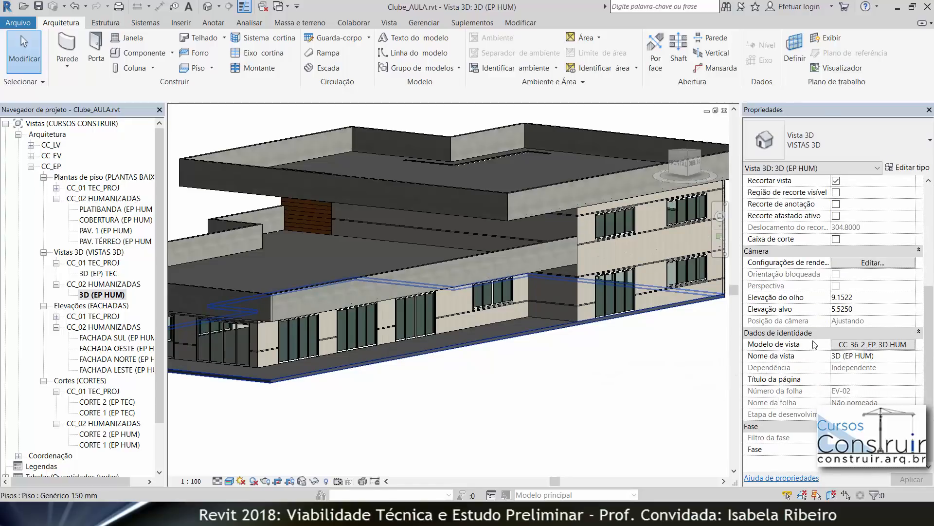
left_click(860, 347)
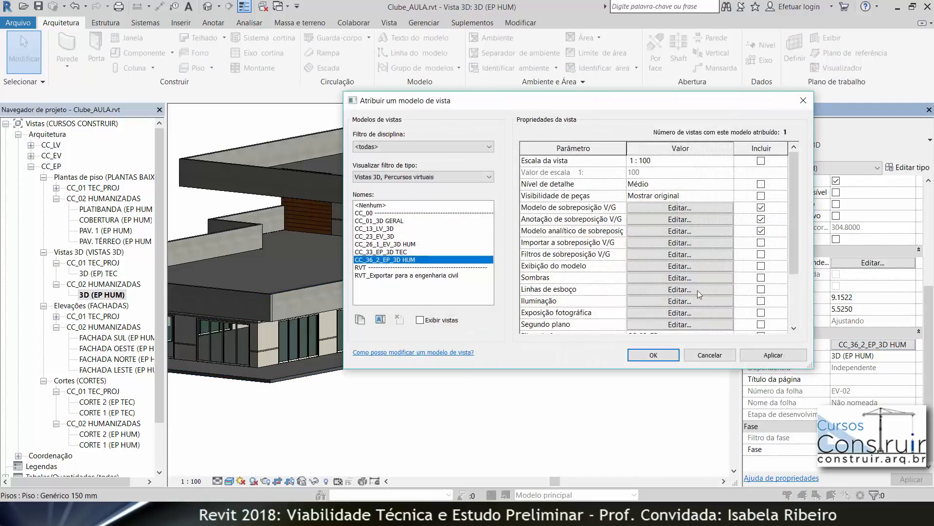
left_click_drag(341, 151, 500, 167)
left_click(681, 208)
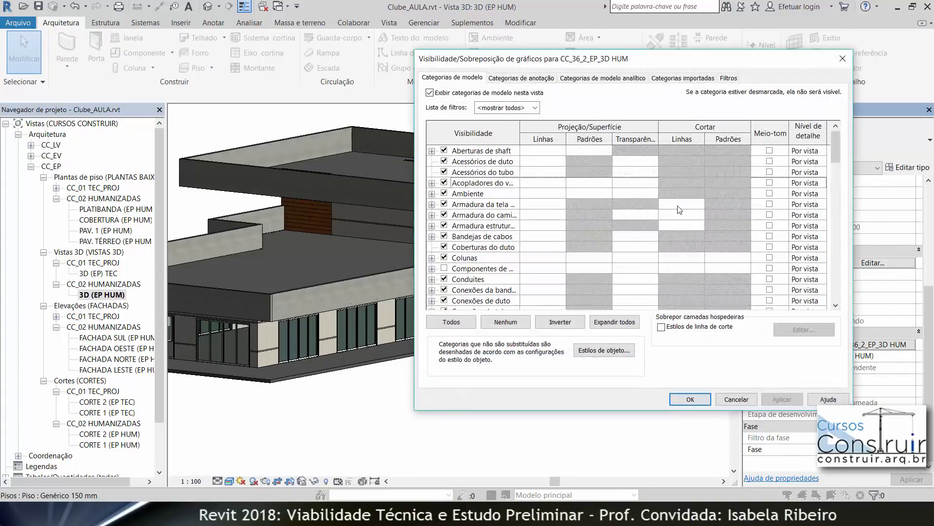
scroll(438, 261, "down", 5)
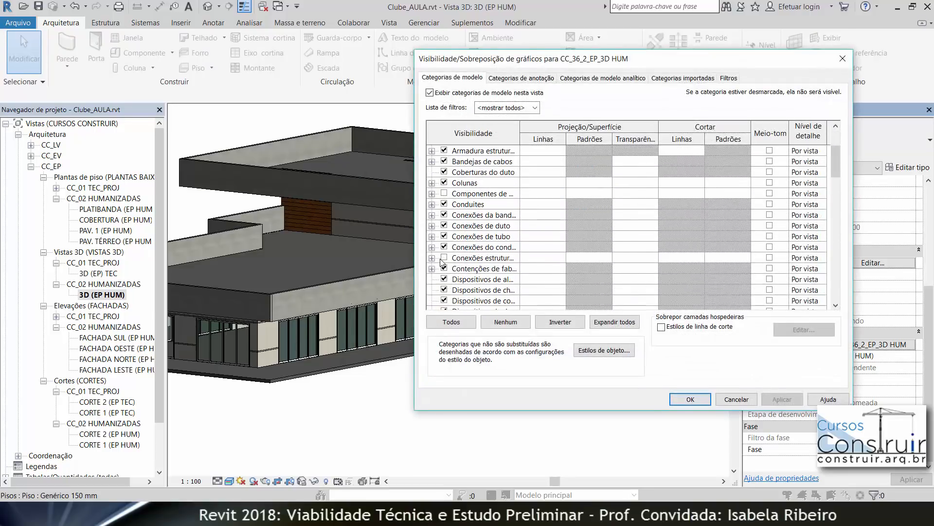
scroll(442, 262, "down", 4)
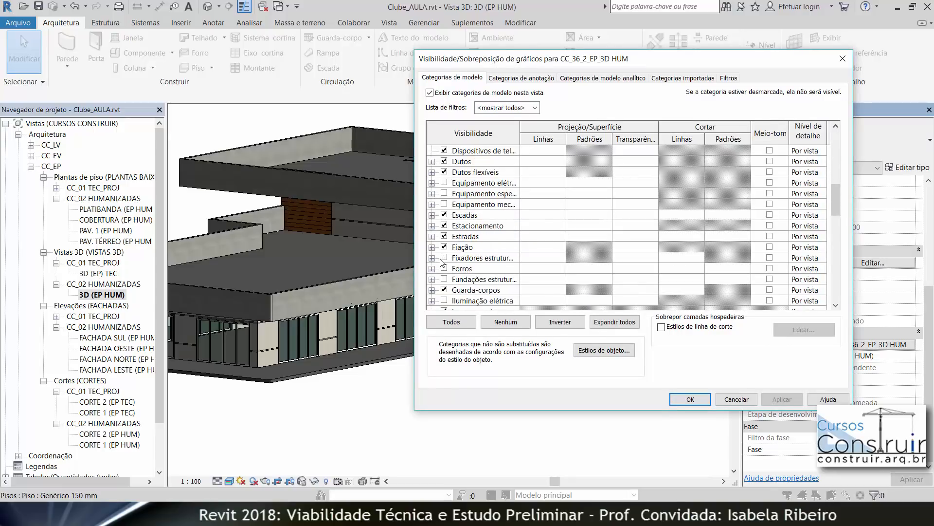
scroll(440, 266, "down", 2)
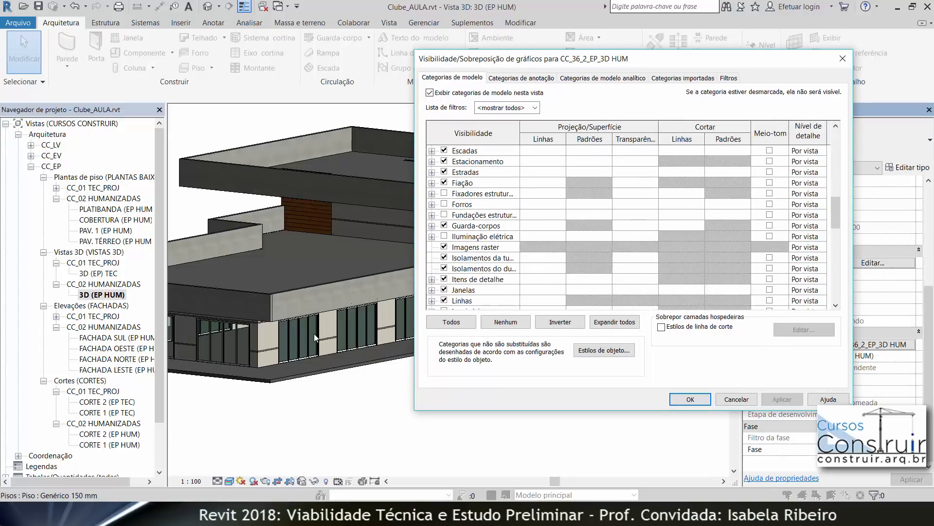
scroll(421, 262, "down", 6)
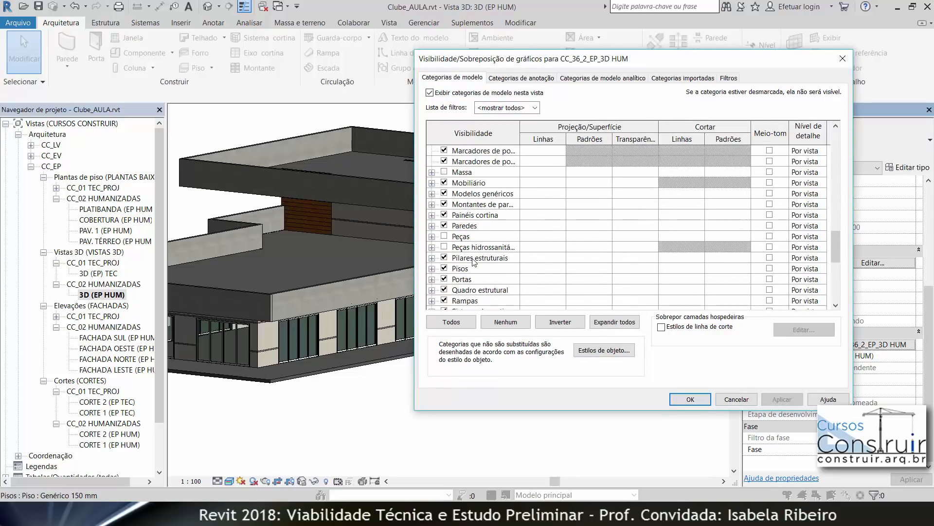
left_click(432, 279)
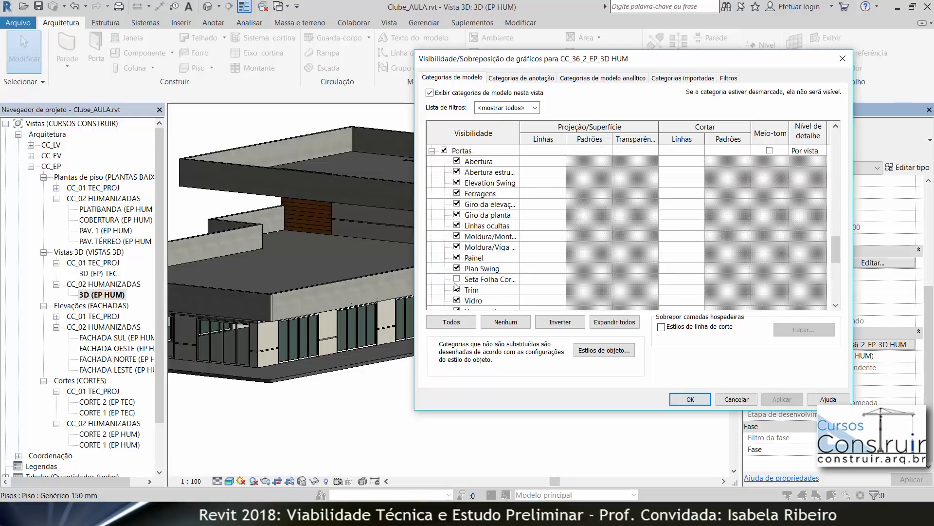
left_click_drag(520, 133, 547, 134)
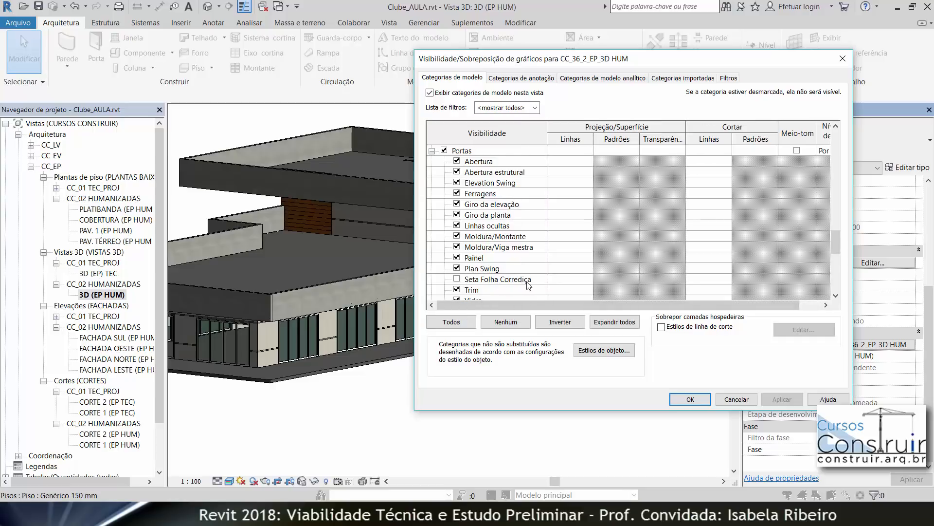
left_click(457, 280)
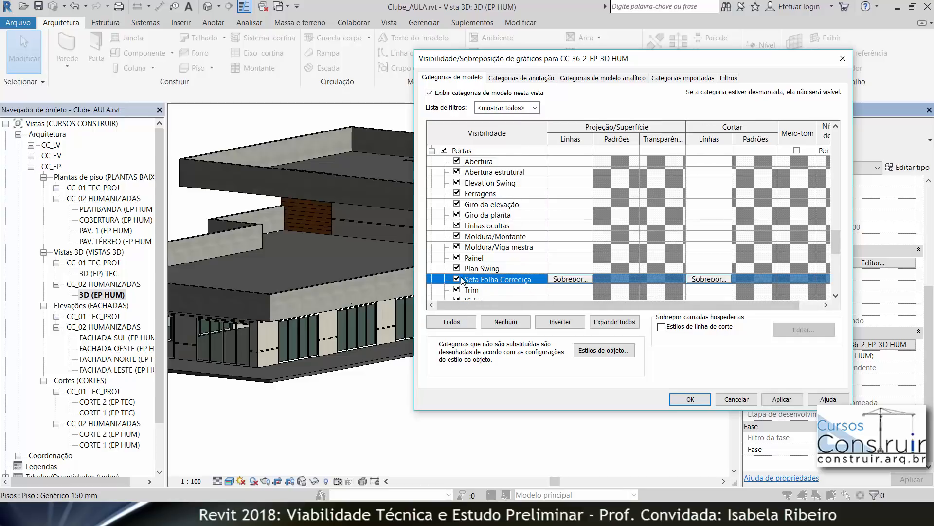
left_click(782, 399)
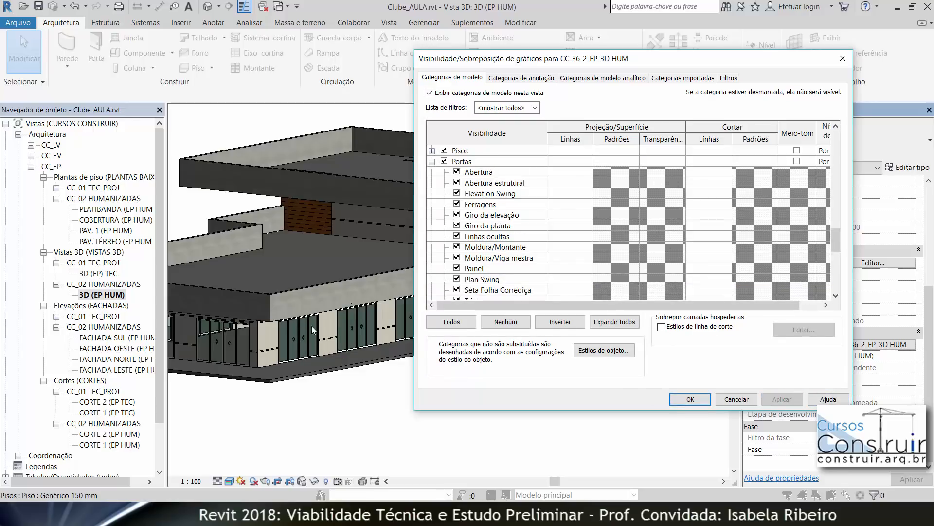
left_click(460, 291)
left_click(458, 280)
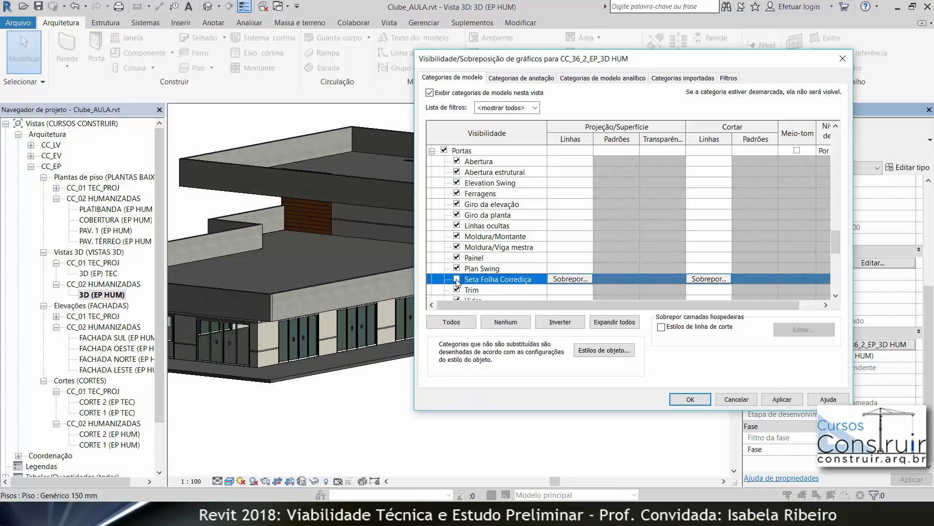
left_click(774, 399)
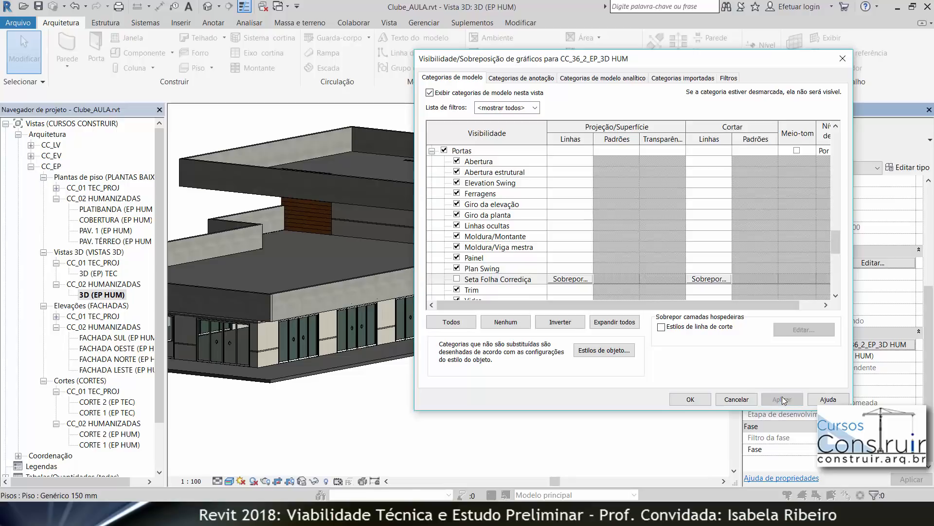
left_click(691, 399)
left_click(653, 355)
Step: Hide the Elevation Swing door subcategory in the CC_36_2_EP_3D HUM view template's visibility/graphics overrides
mouse_move(350, 426)
middle_mouse_down("shift")
mouse_move(527, 438)
mouse_move(438, 431)
mouse_move(525, 430)
mouse_move(354, 420)
middle_mouse_up("shift")
scroll(292, 390, "up", 6)
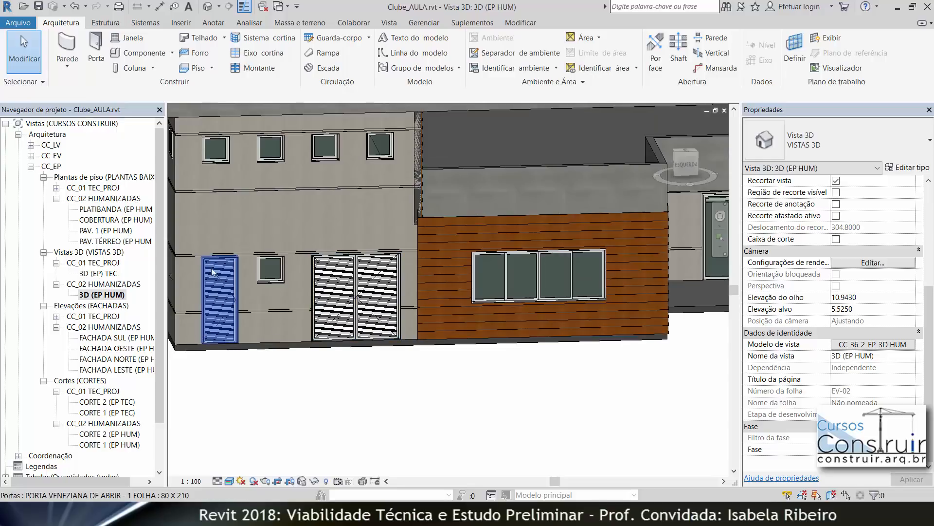
left_click(864, 344)
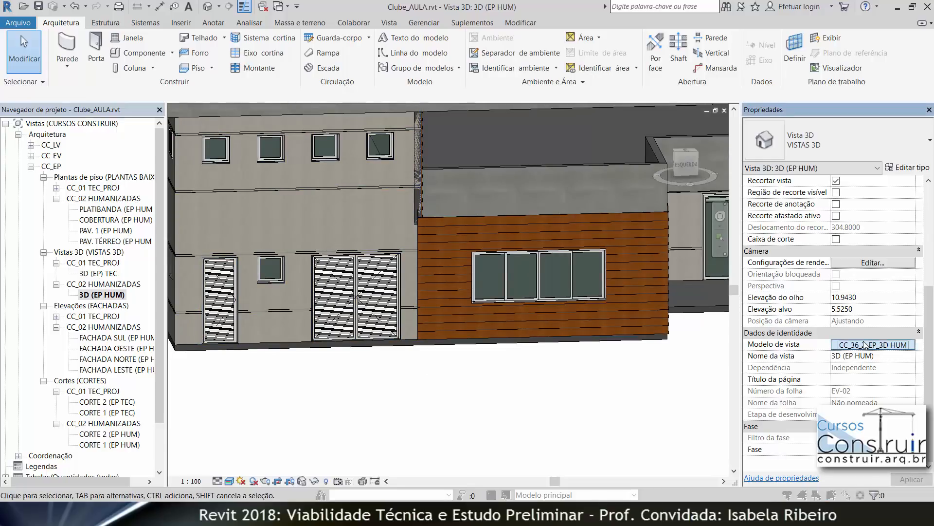
left_click(693, 207)
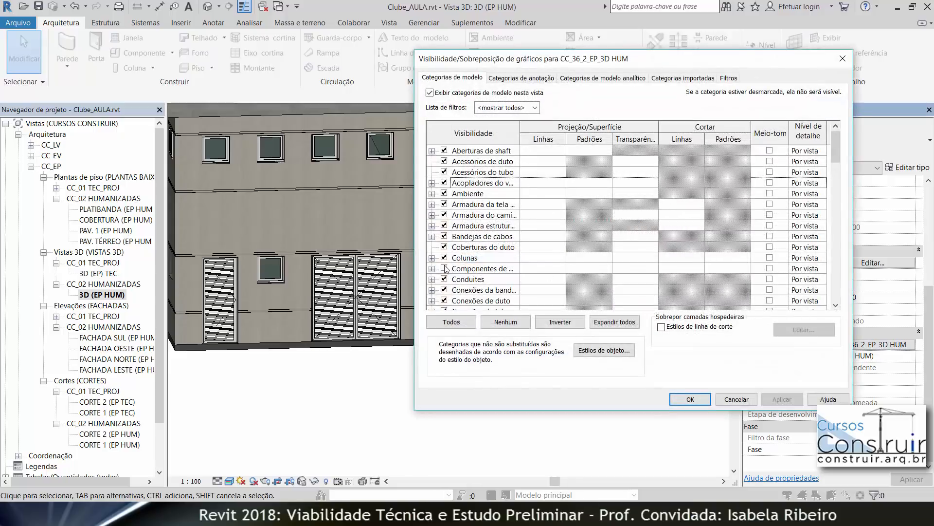
scroll(446, 268, "down", 10)
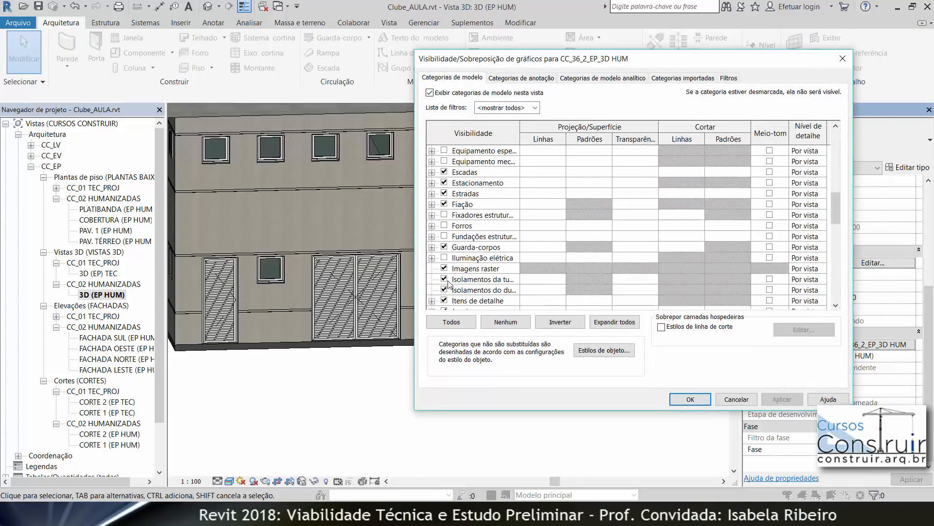
scroll(448, 284, "down", 5)
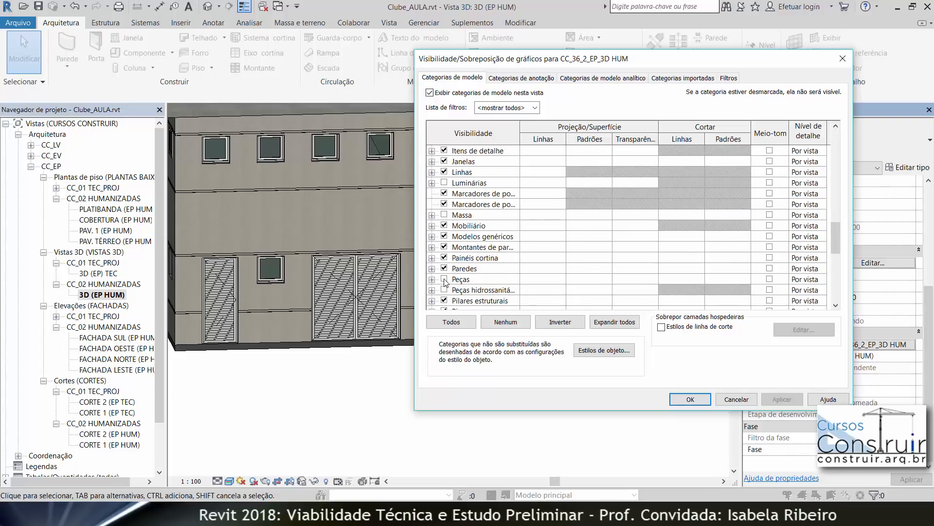
scroll(446, 282, "down", 1)
left_click(432, 301)
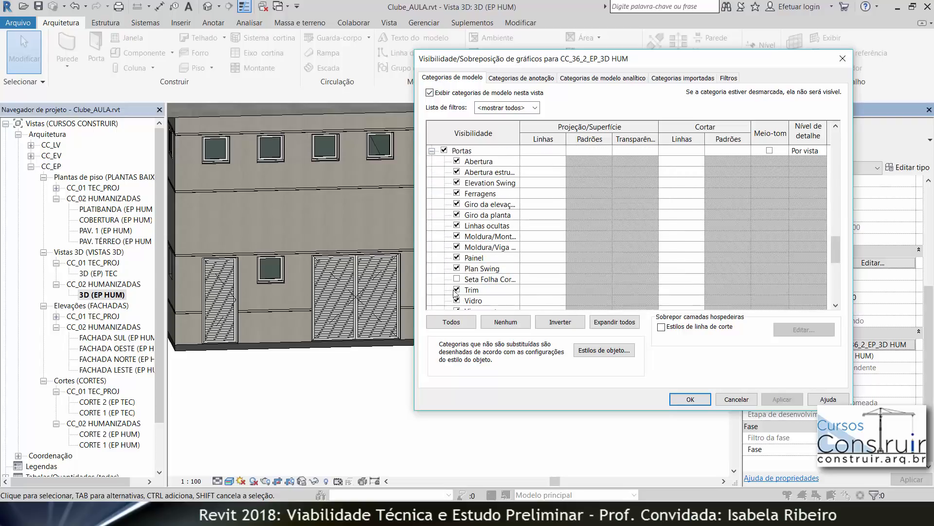
left_click_drag(520, 132, 566, 131)
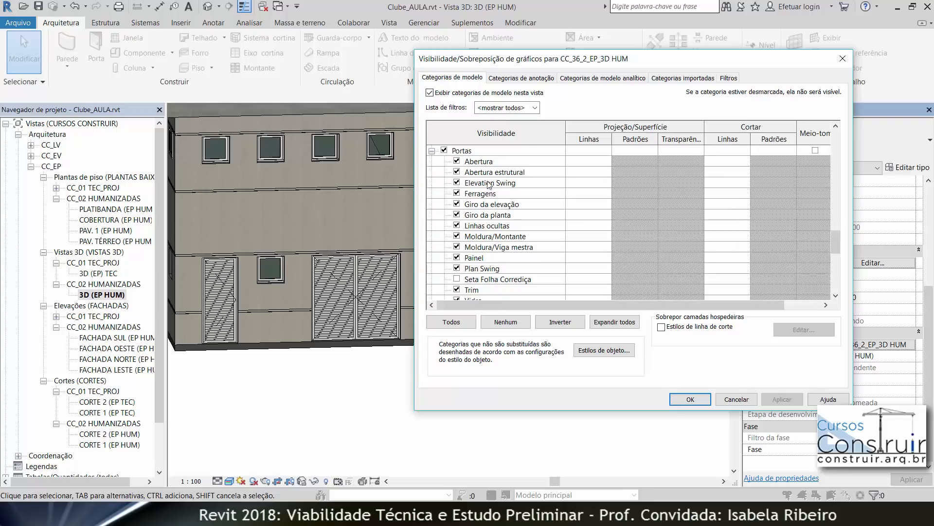
left_click(457, 183)
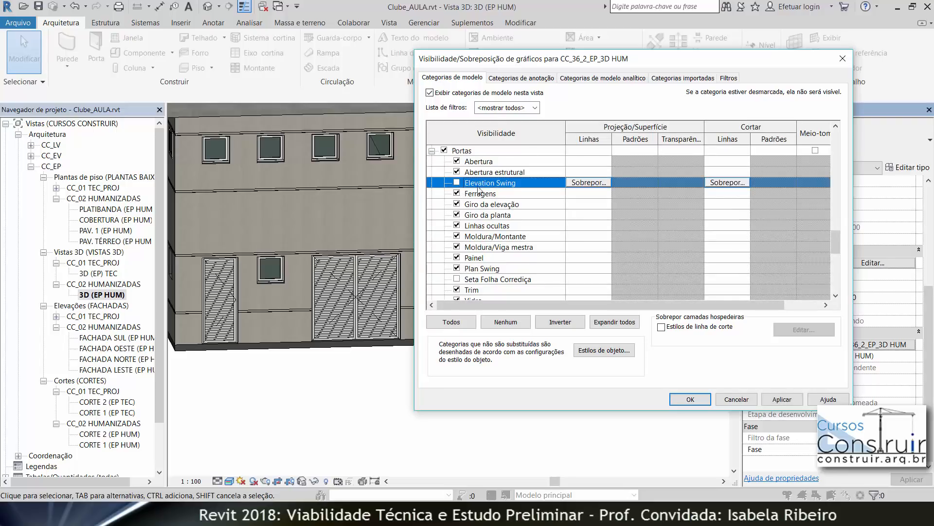
left_click(790, 401)
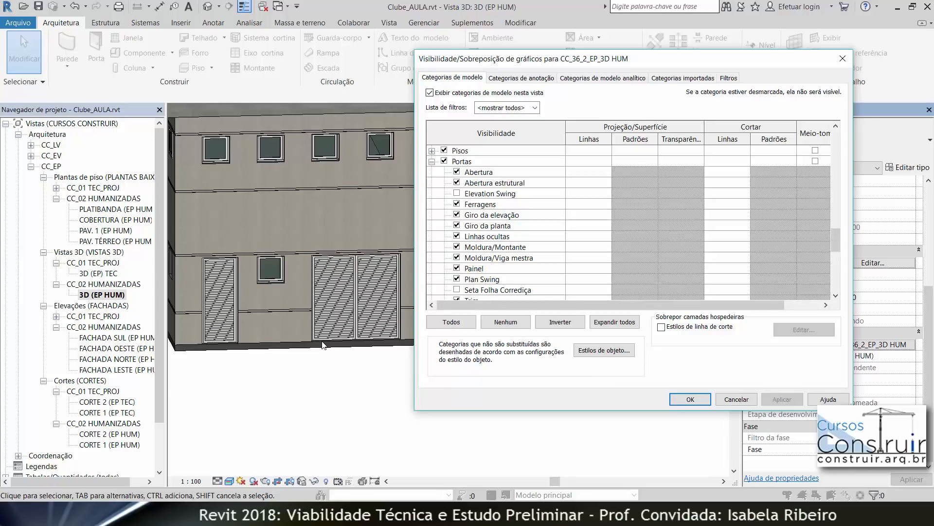
scroll(480, 178, "up", 8)
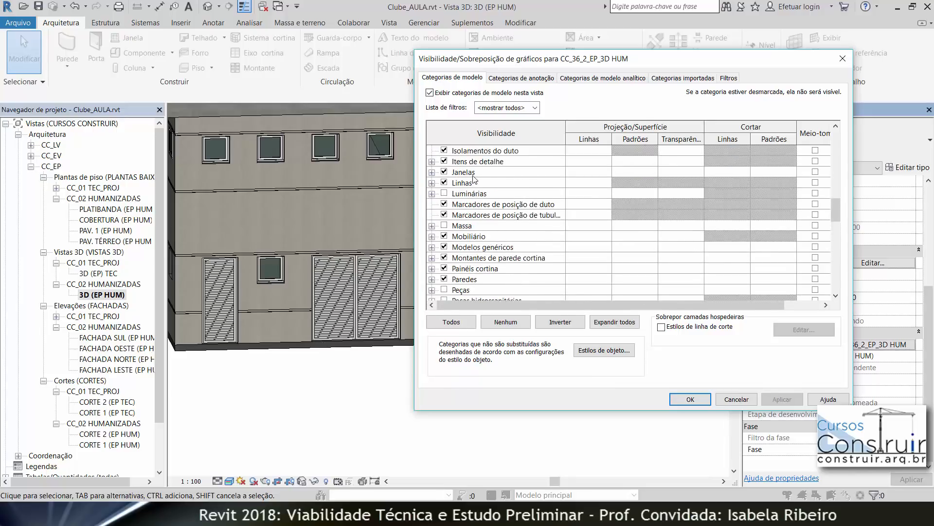
left_click(432, 204)
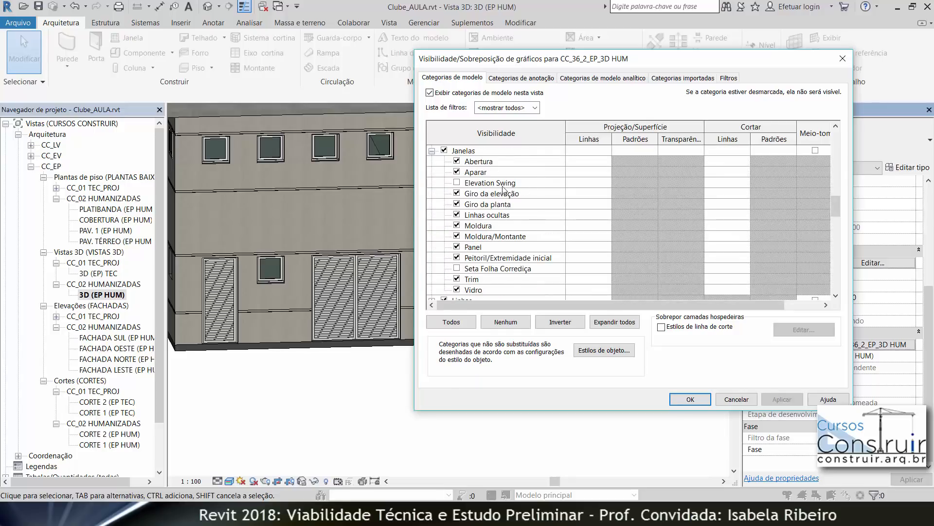
left_click(681, 399)
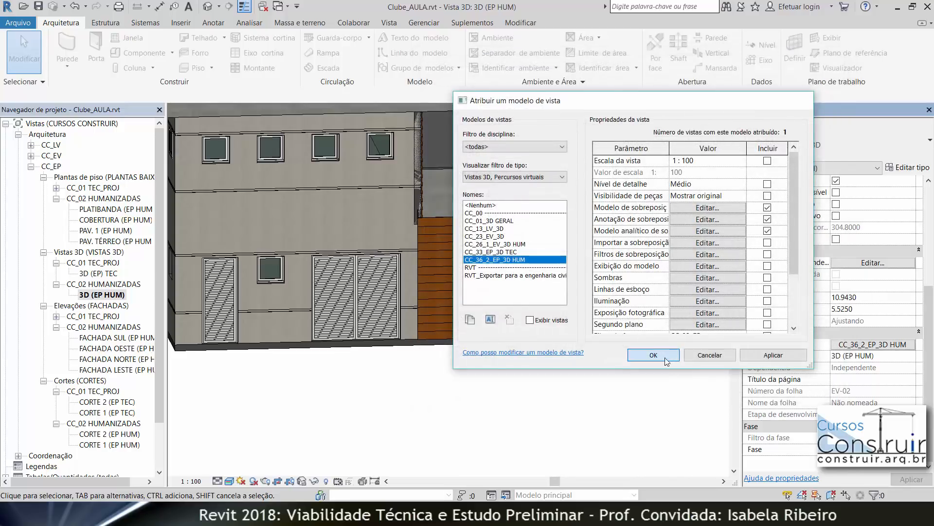
left_click(670, 357)
Step: Orbit and zoom out in the 3D view to review the doors and windows across the building
scroll(605, 407, "down", 3)
middle_click_drag(605, 409, 540, 360, "shift")
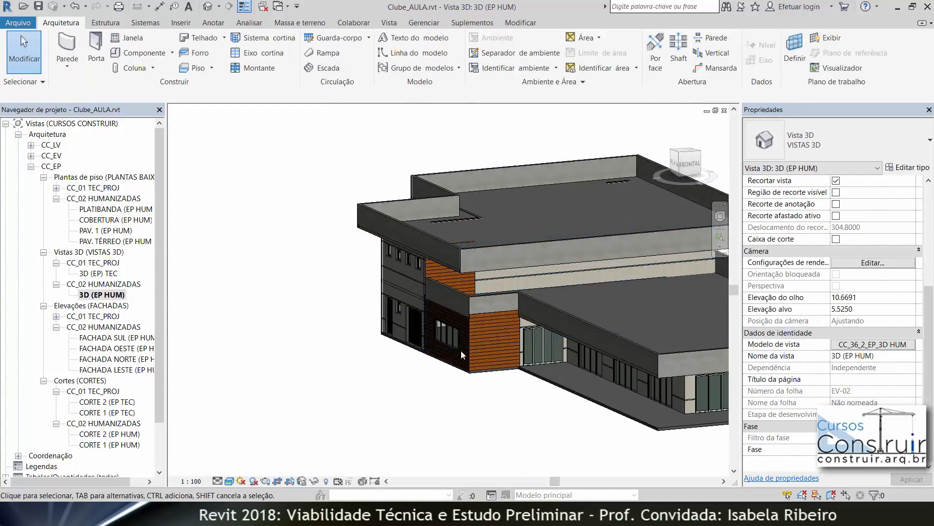
scroll(435, 374, "down", 3)
middle_click_drag(427, 392, 466, 367, "shift")
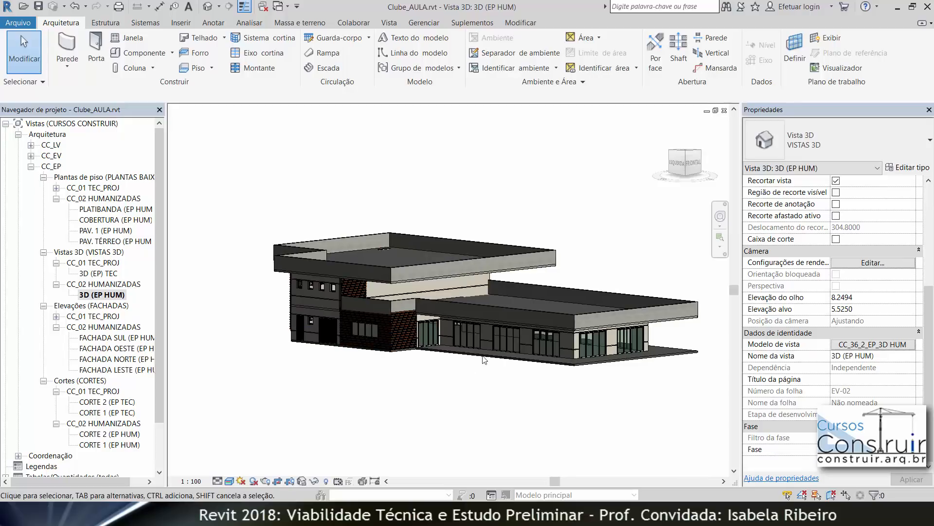